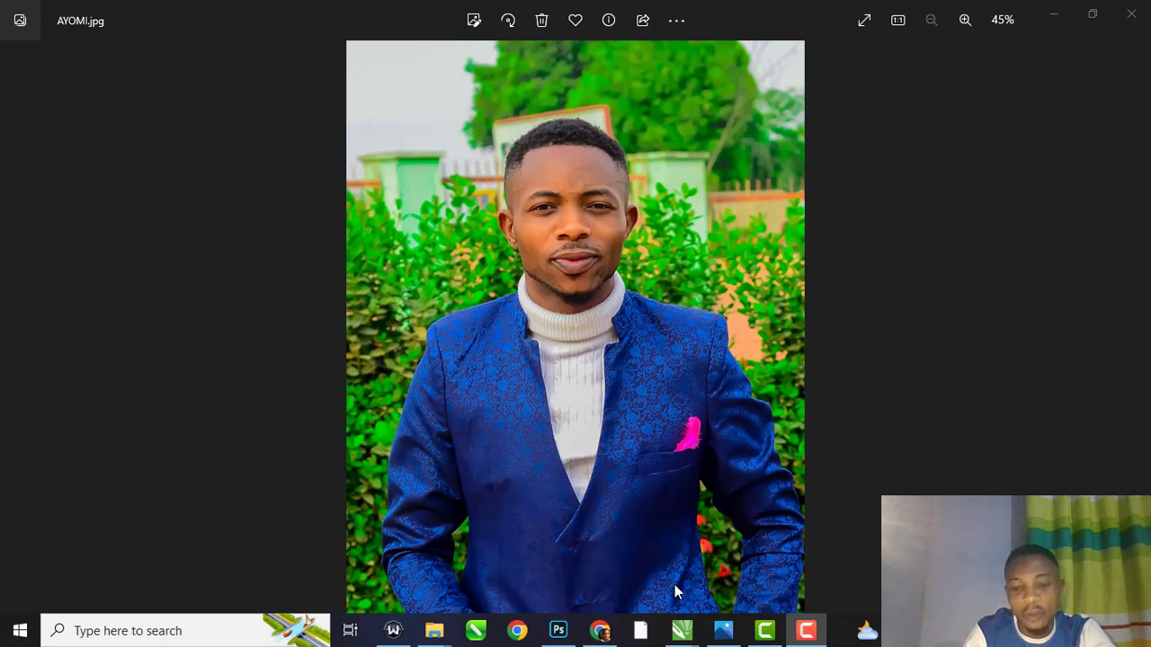
- Switch to CorelDRAW, import the 2522134_354420-PB1U43-675 image and centre it on the page
mouse_move(681, 629)
left_click(722, 568)
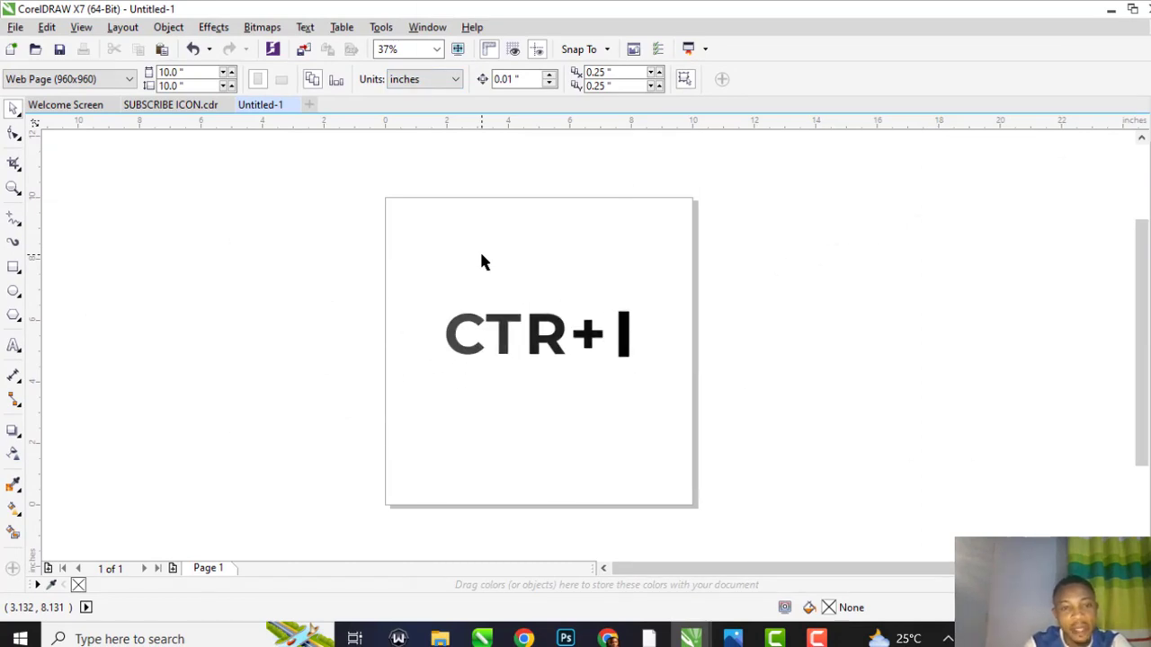
key("ctrl+i")
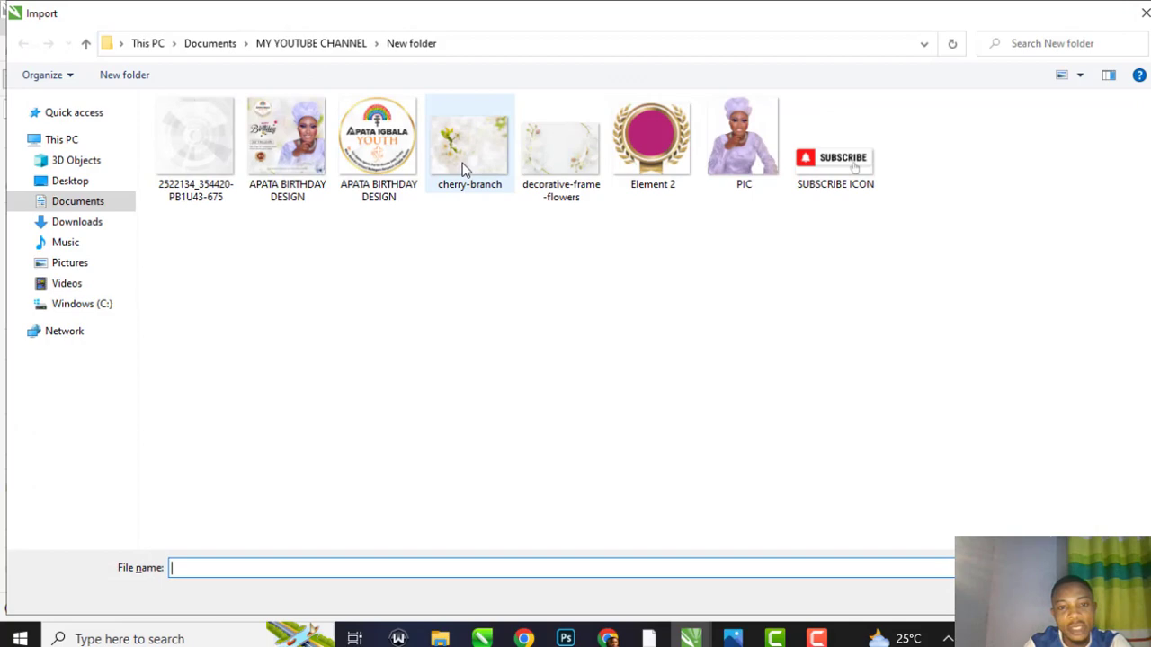
double_click(207, 153)
left_click(414, 233)
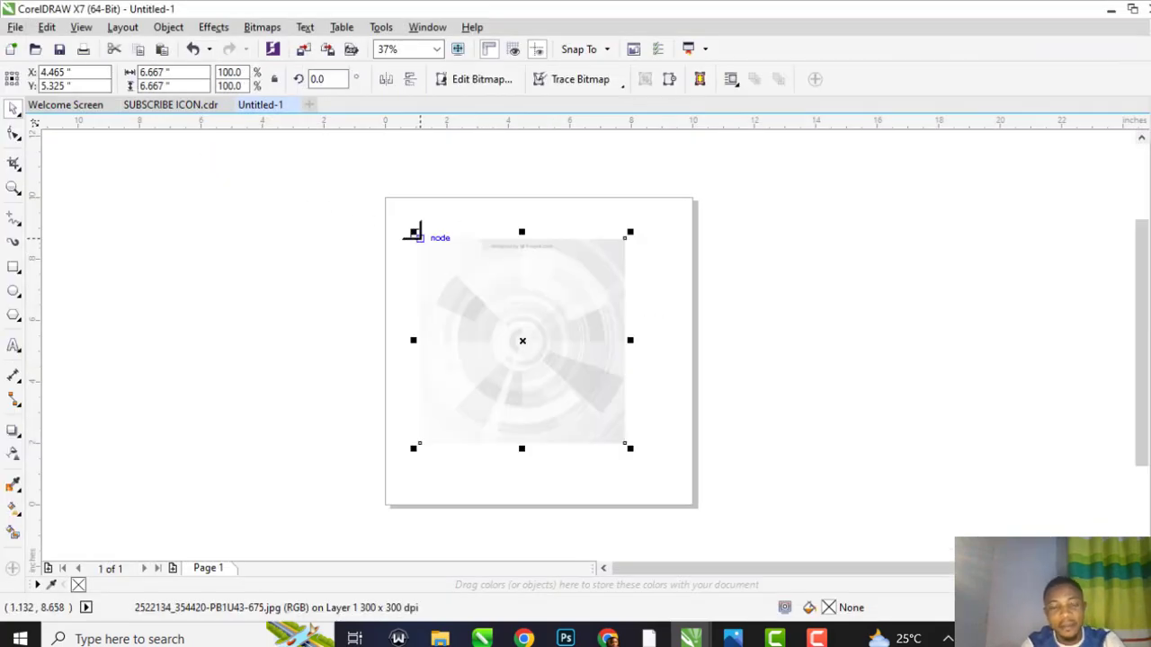
key("p")
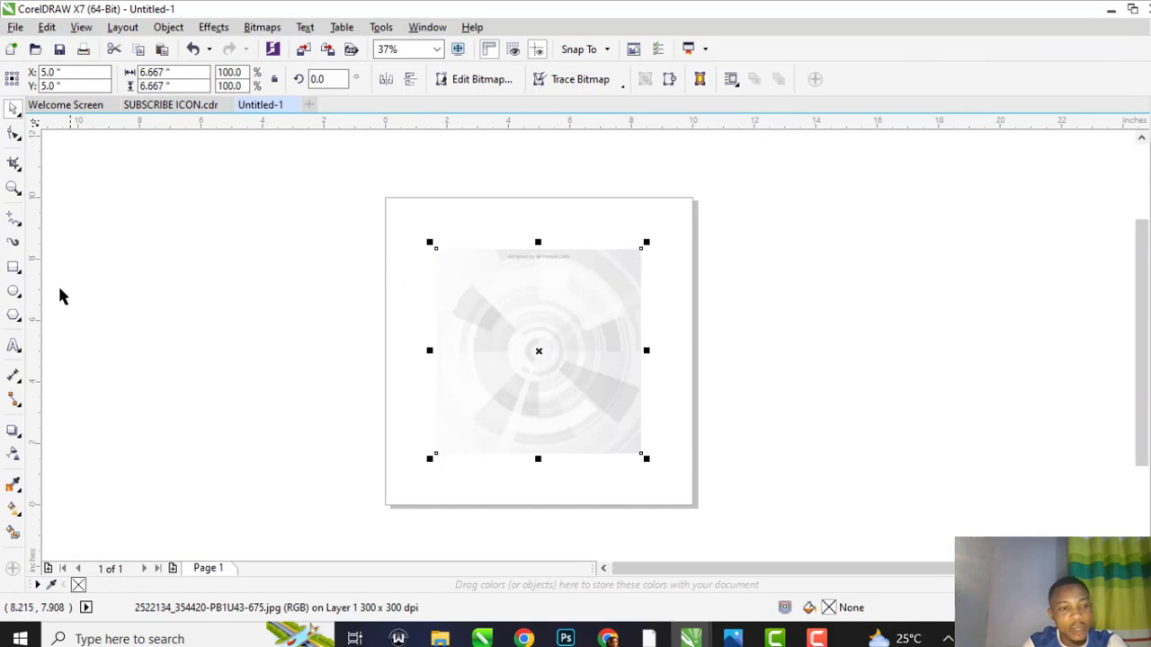
- Add a page-sized rectangle and move the circular background image off the page to its right
double_click(13, 268)
left_click(13, 108)
key("Escape")
left_click_drag(493, 308, 808, 309)
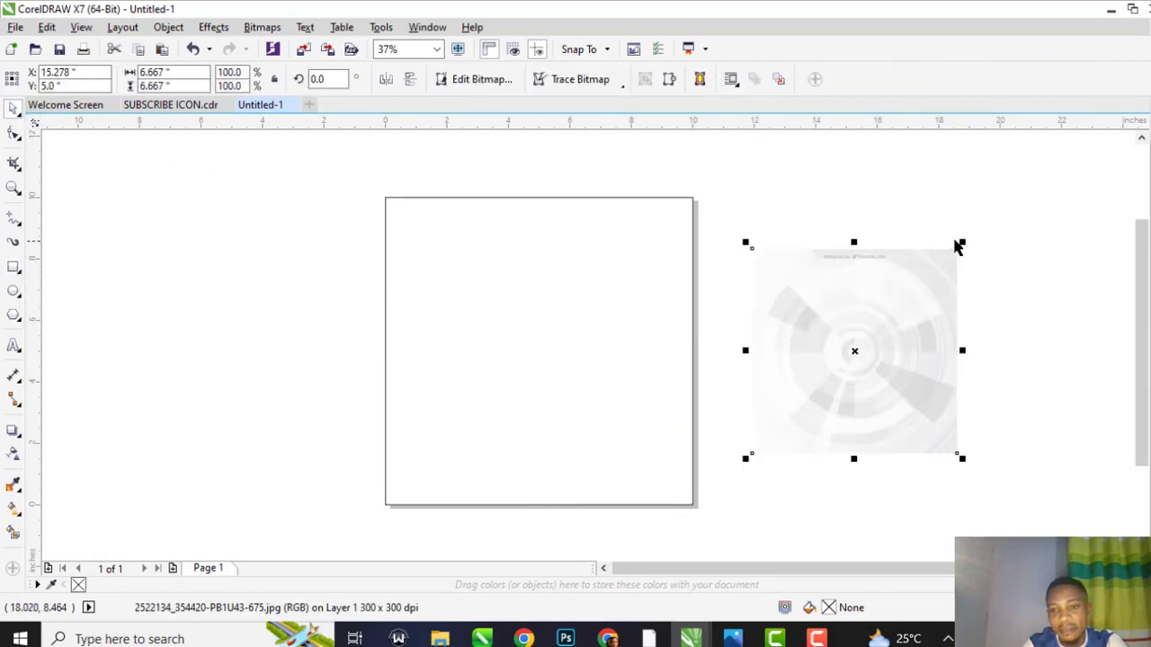
- Enlarge the circular background image and PowerClip it inside the page-sized rectangle
left_click_drag(964, 244, 1034, 188)
right_click(922, 234)
left_click(969, 148)
left_click(521, 302)
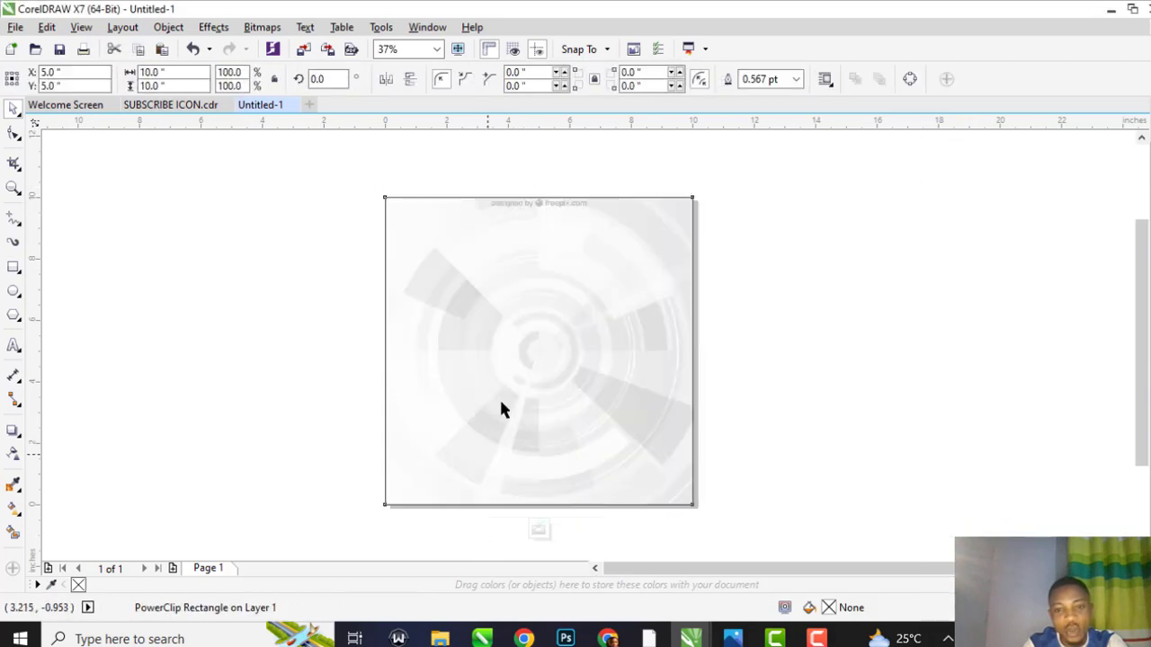
- Enlarge the clipped background image to about 11.65 × 11.65 in, finish editing the PowerClip and remove the rectangle's outline
left_click_drag(704, 185, 723, 166)
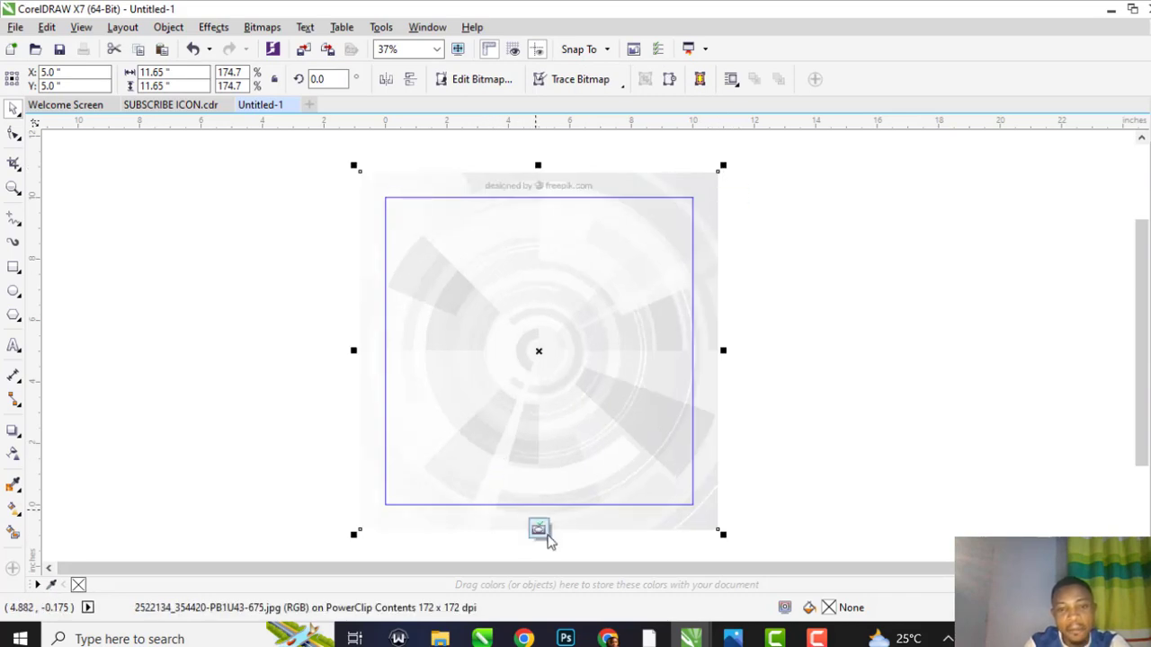
left_click(540, 531)
left_click(747, 341)
left_click_drag(336, 167, 837, 511)
left_click(717, 319)
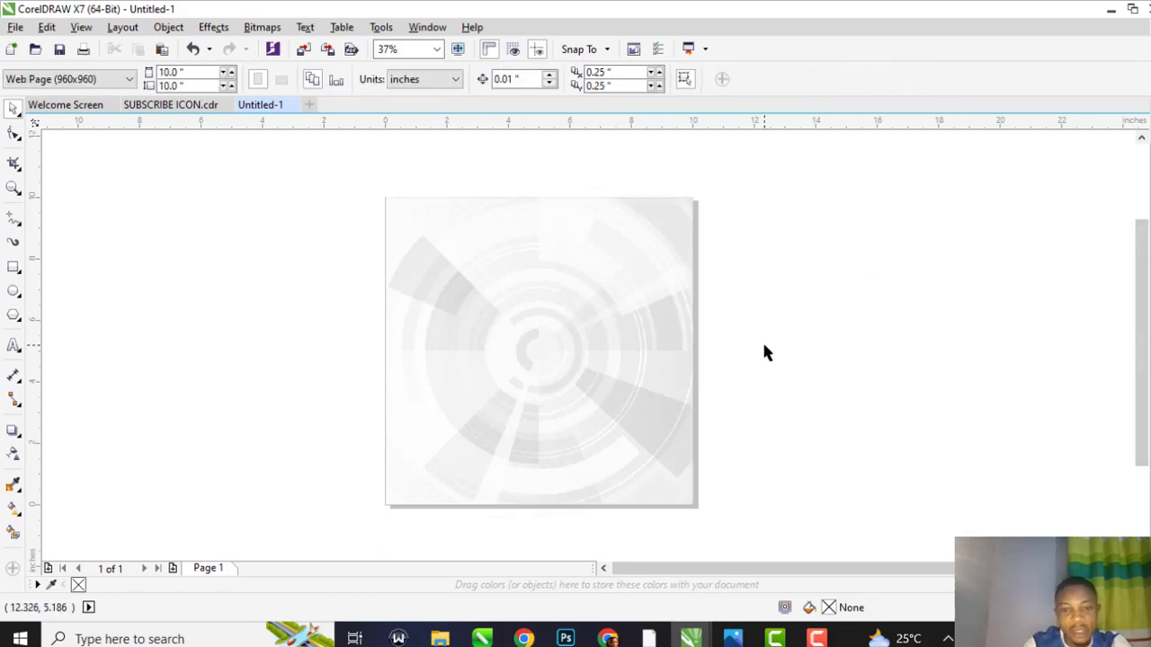
- Import the cherry-branch image and centre it on the page
key("ctrl+i")
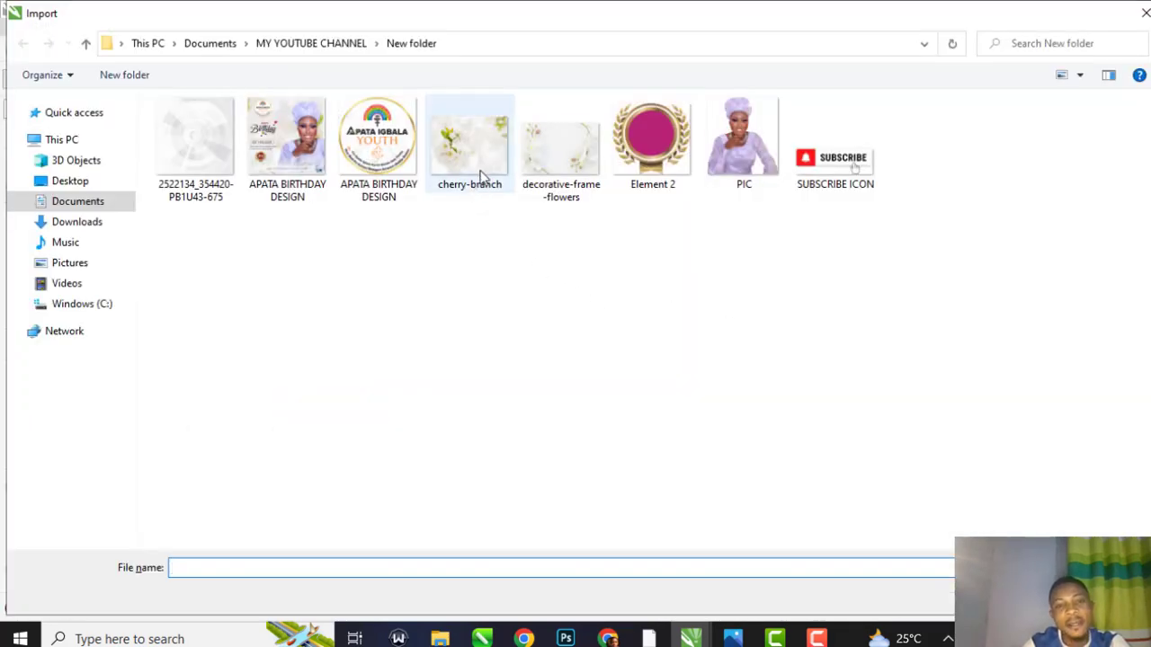
double_click(481, 171)
left_click(501, 240)
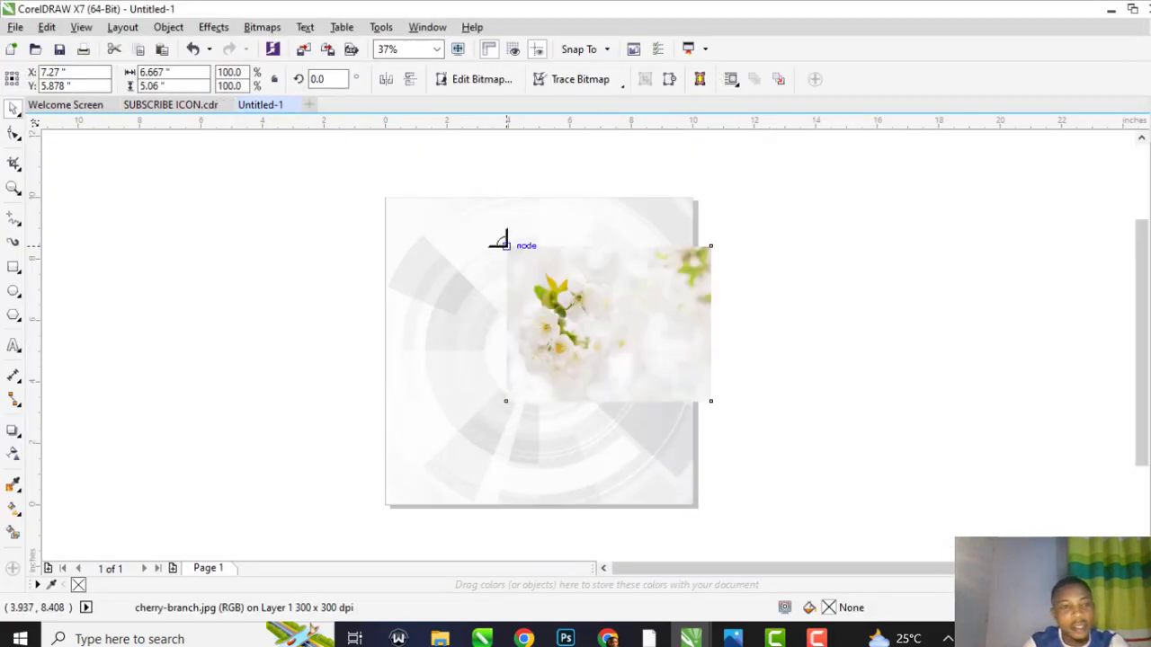
key("p")
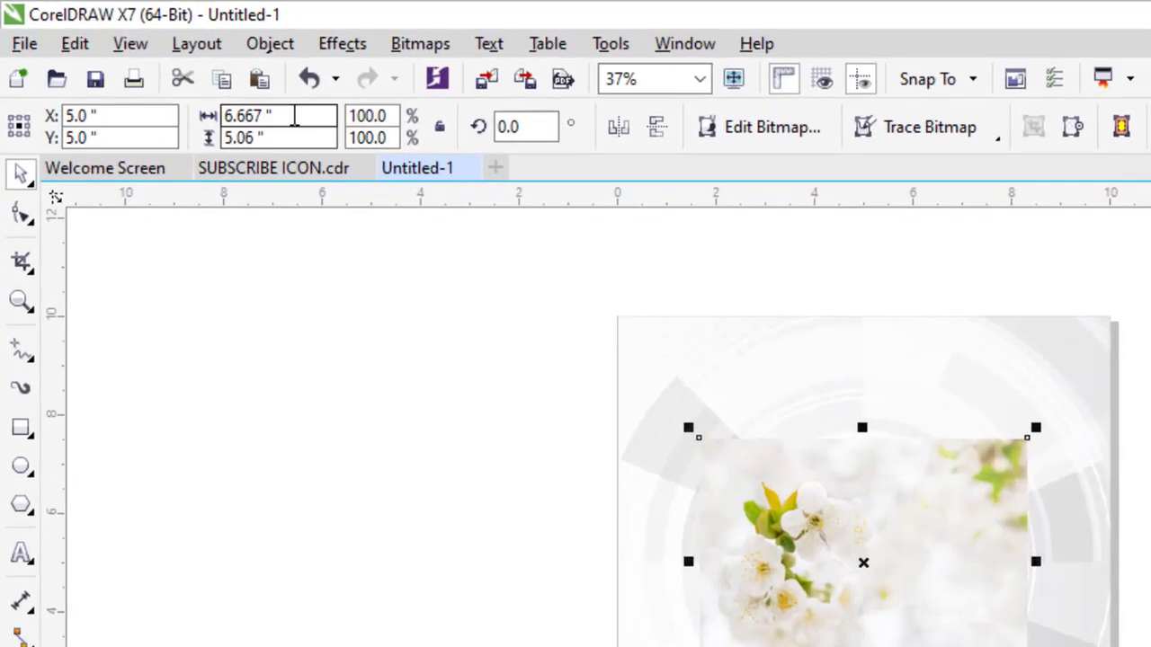
- Set the cherry-branch image's size to 10 × 10 in, and enlarge it about its centre to about 11.99 × 11.15 in
left_click(192, 72)
type("10")
key("Tab")
type("10")
key("Return")
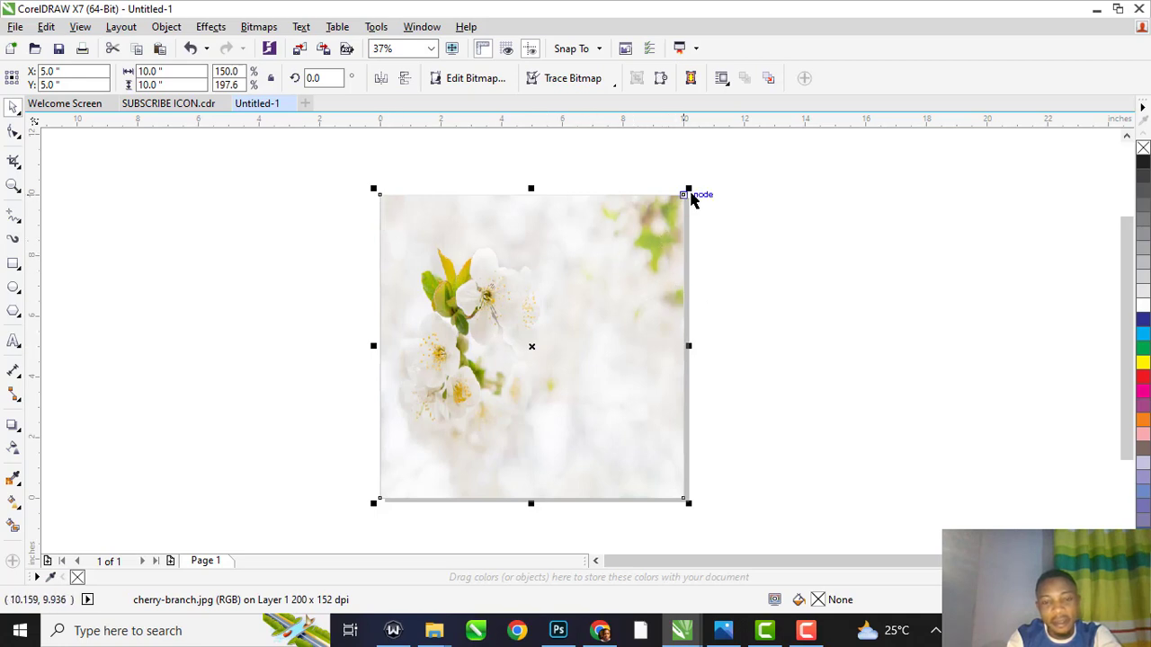
left_click_drag(688, 189, 734, 176)
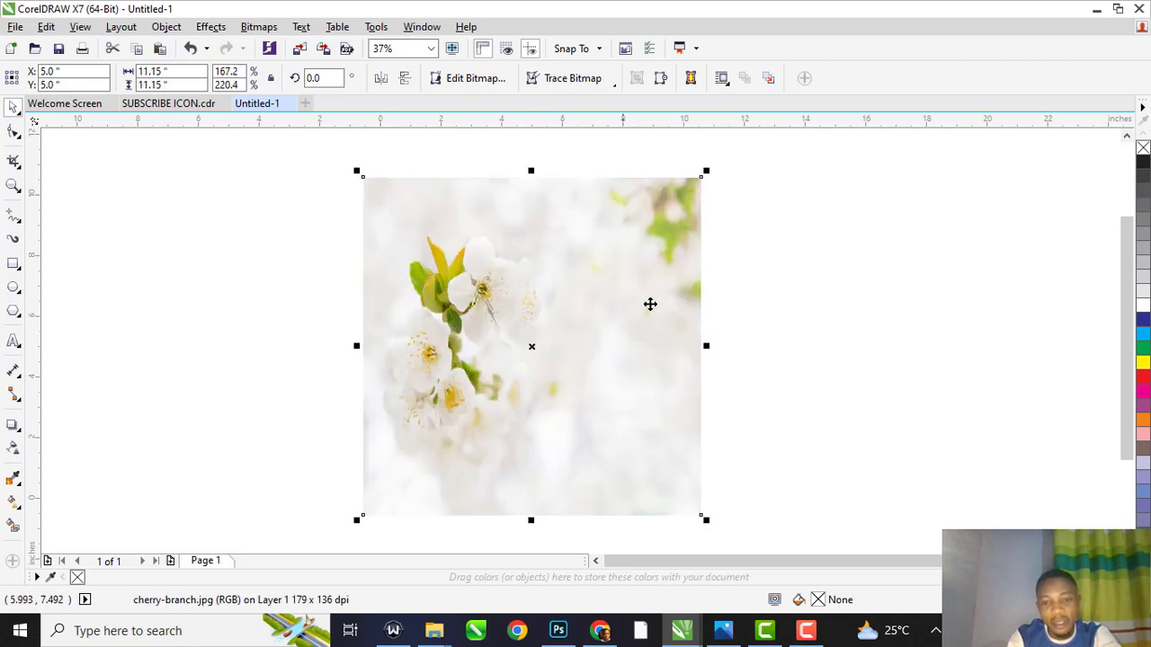
left_click_drag(707, 345, 717, 347)
- Move the cherry-branch image off the page and PowerClip it inside the page background rectangle
scroll(552, 342, "down", 2)
left_click_drag(552, 342, 783, 329)
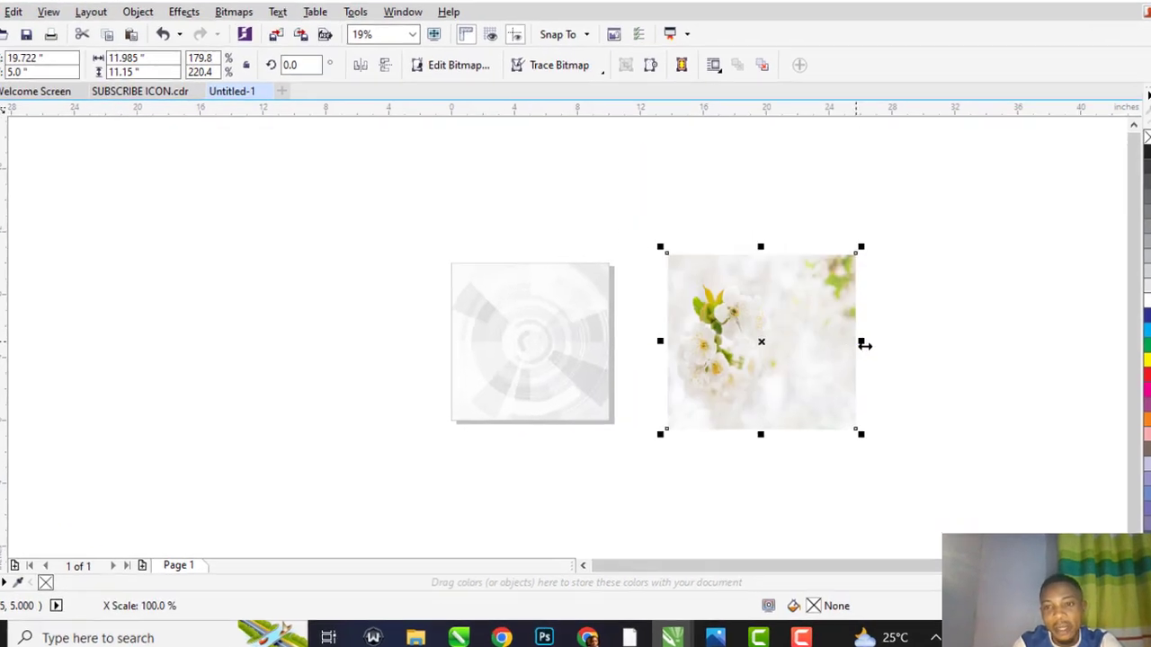
right_click(801, 349)
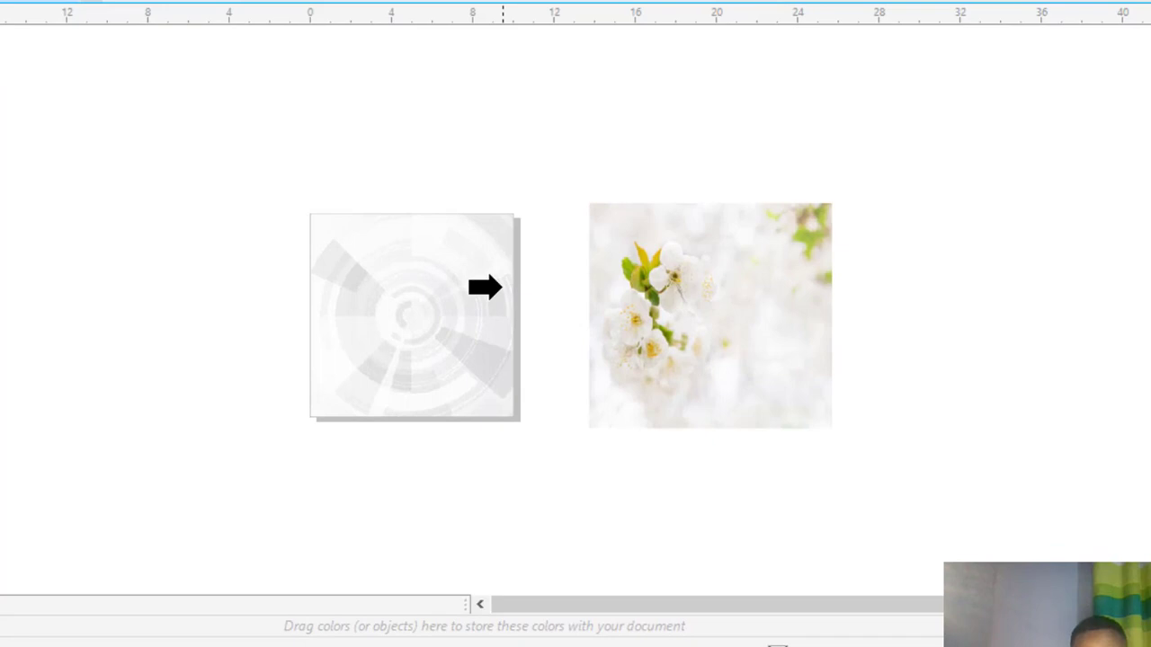
left_click(500, 285)
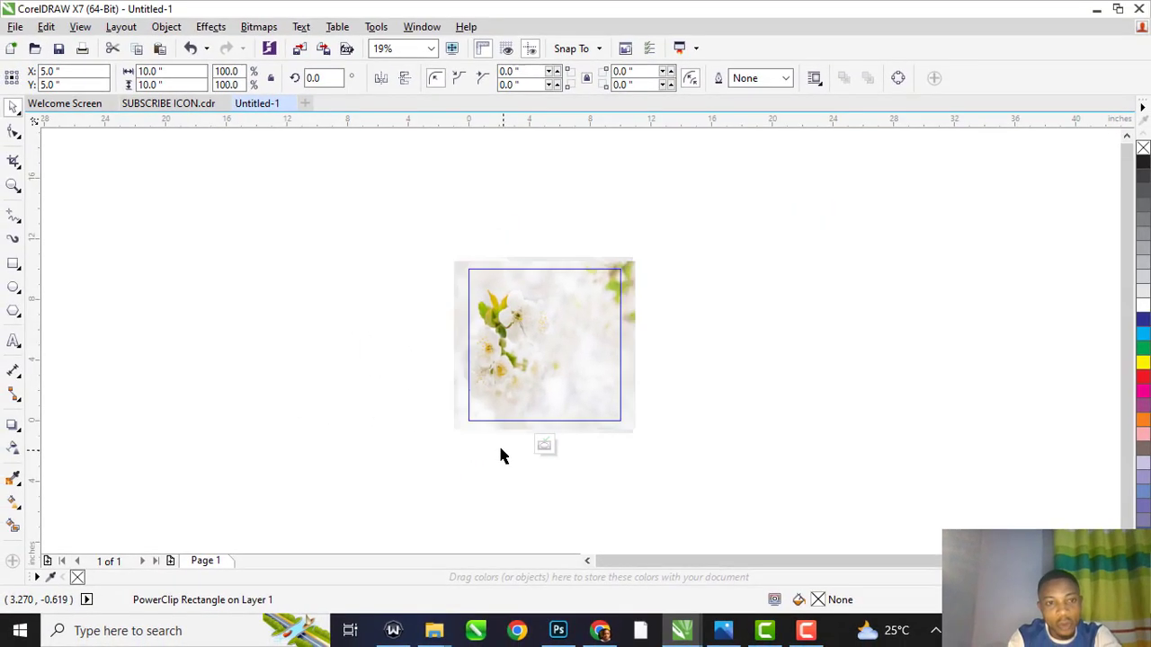
- Convert the clipped cherry-branch image to a 50 dpi CMYK Color (32-bit) bitmap with anti-aliasing and transparent background, and finish editing the PowerClip
left_click(544, 308)
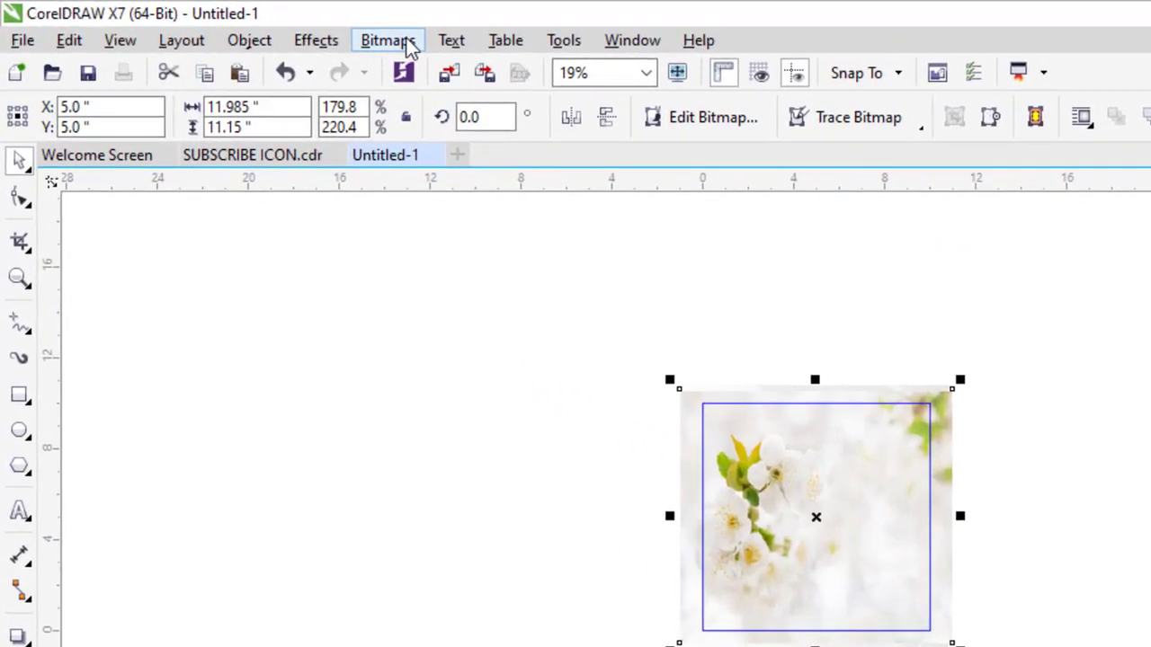
left_click(407, 45)
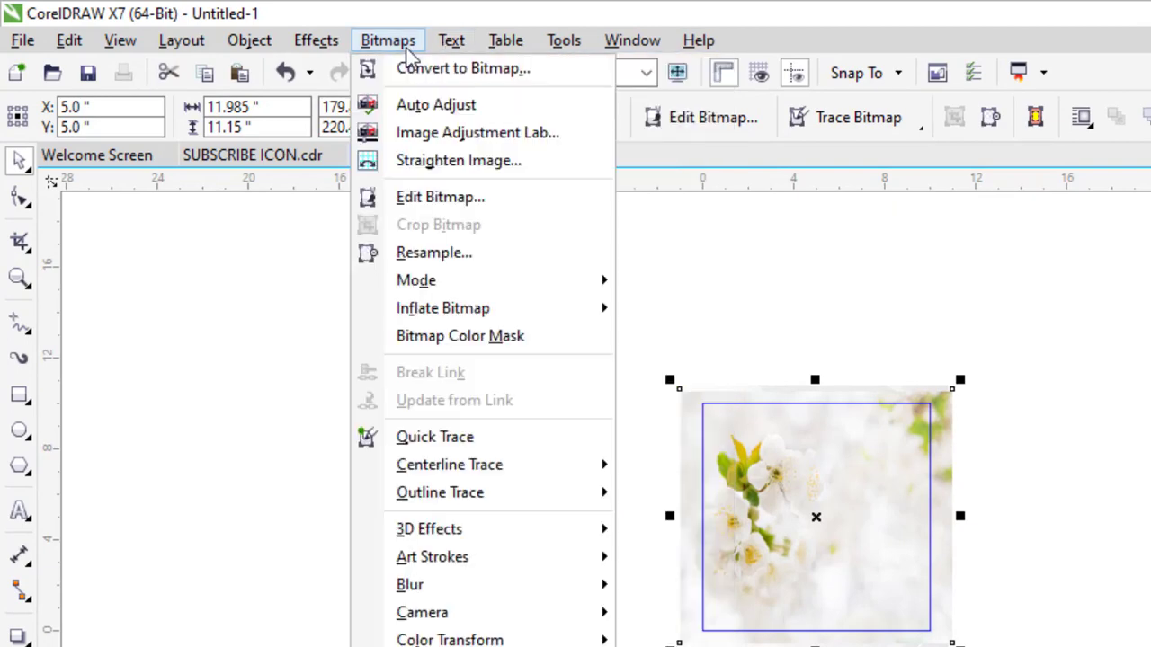
left_click(440, 69)
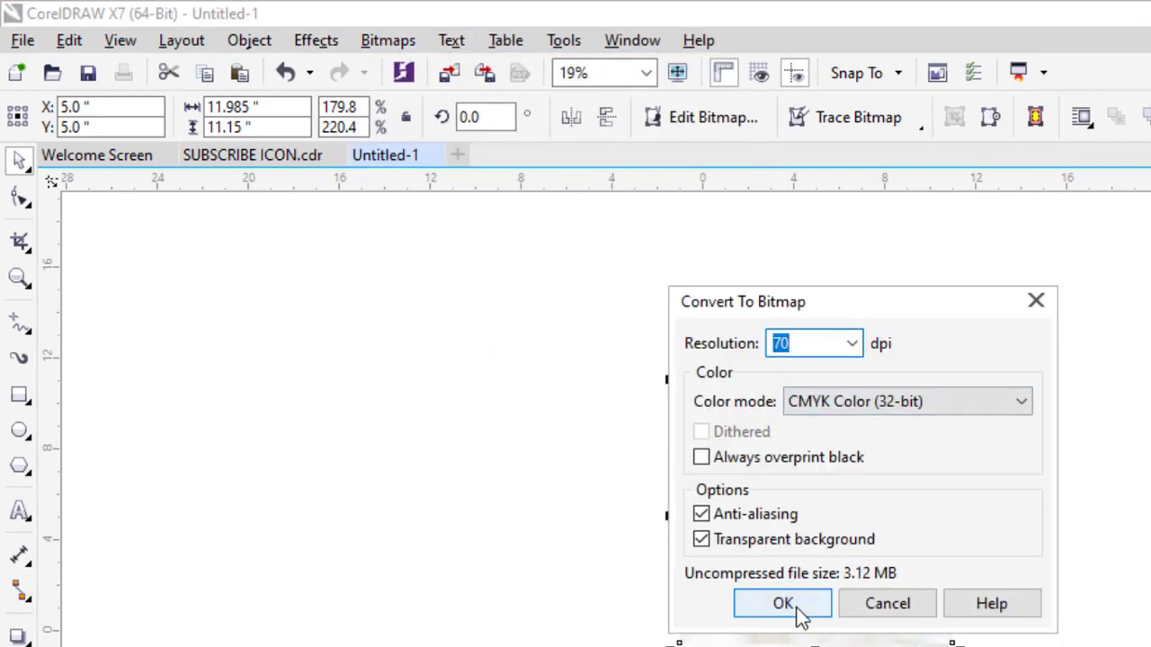
double_click(816, 336)
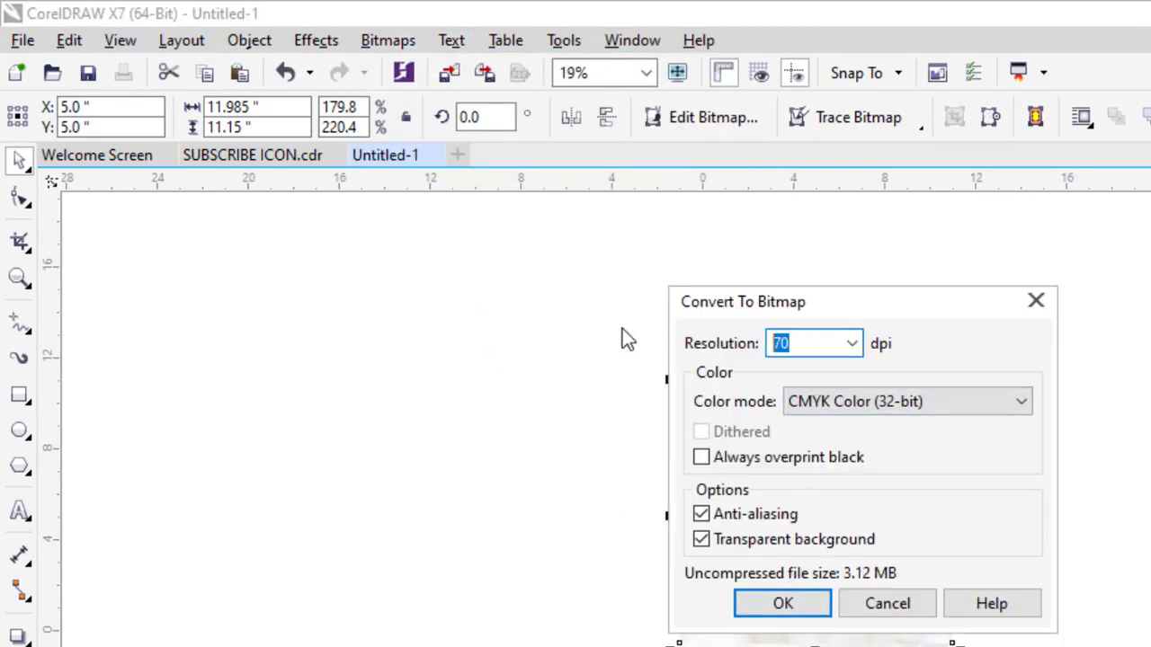
type("50")
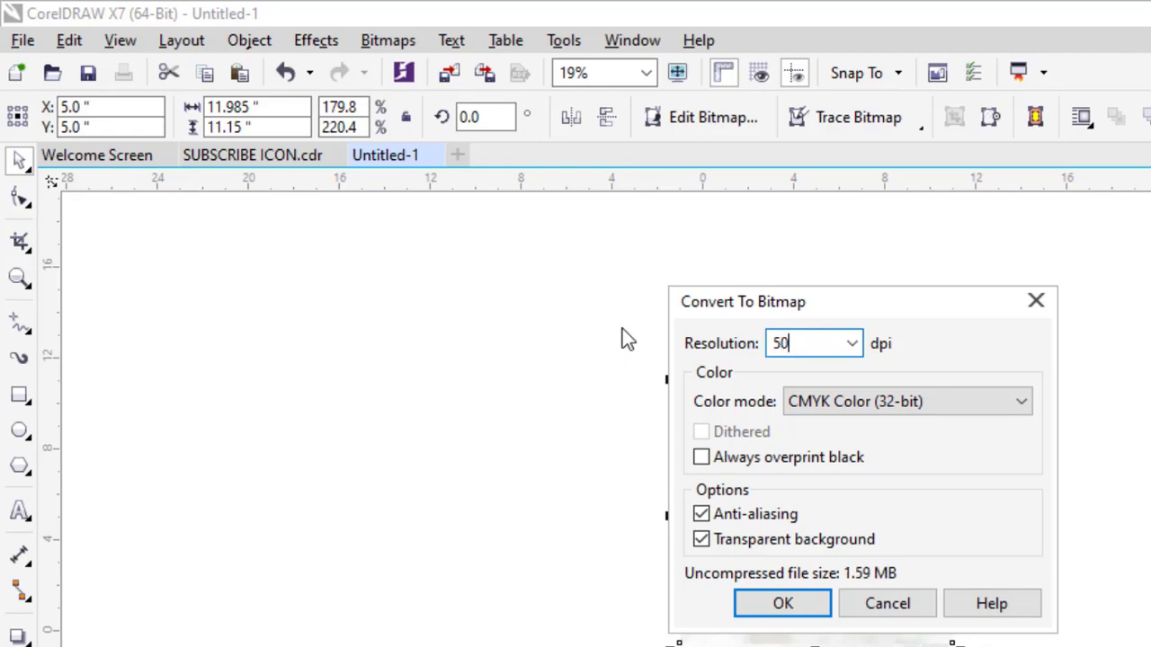
key("Return")
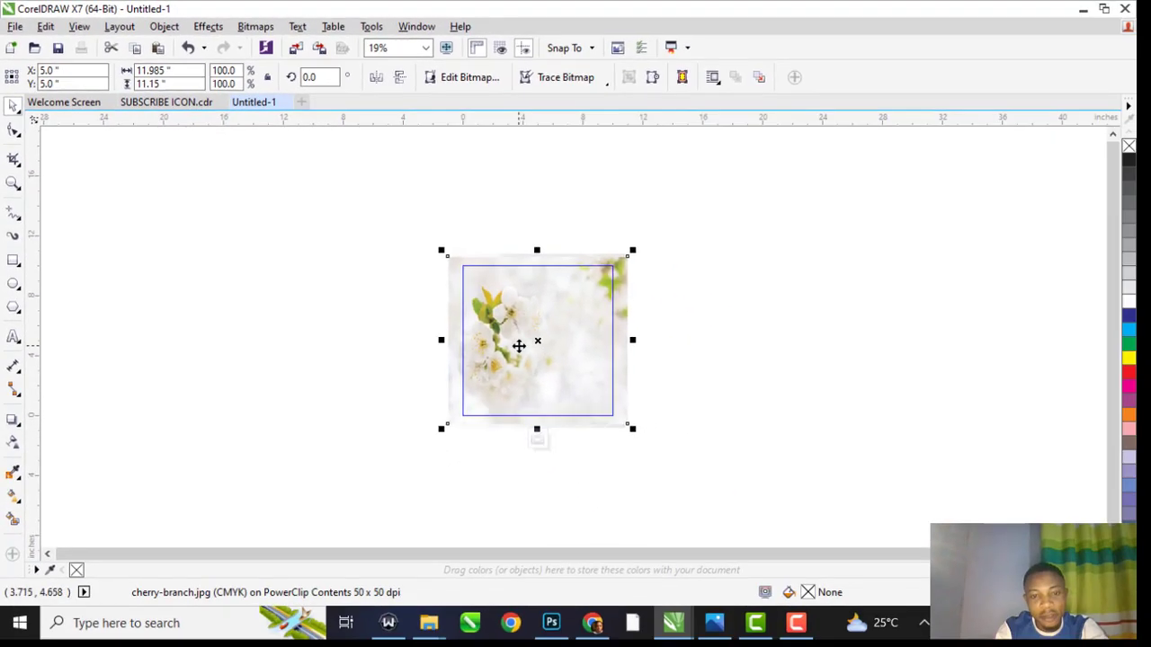
key("shift+F2")
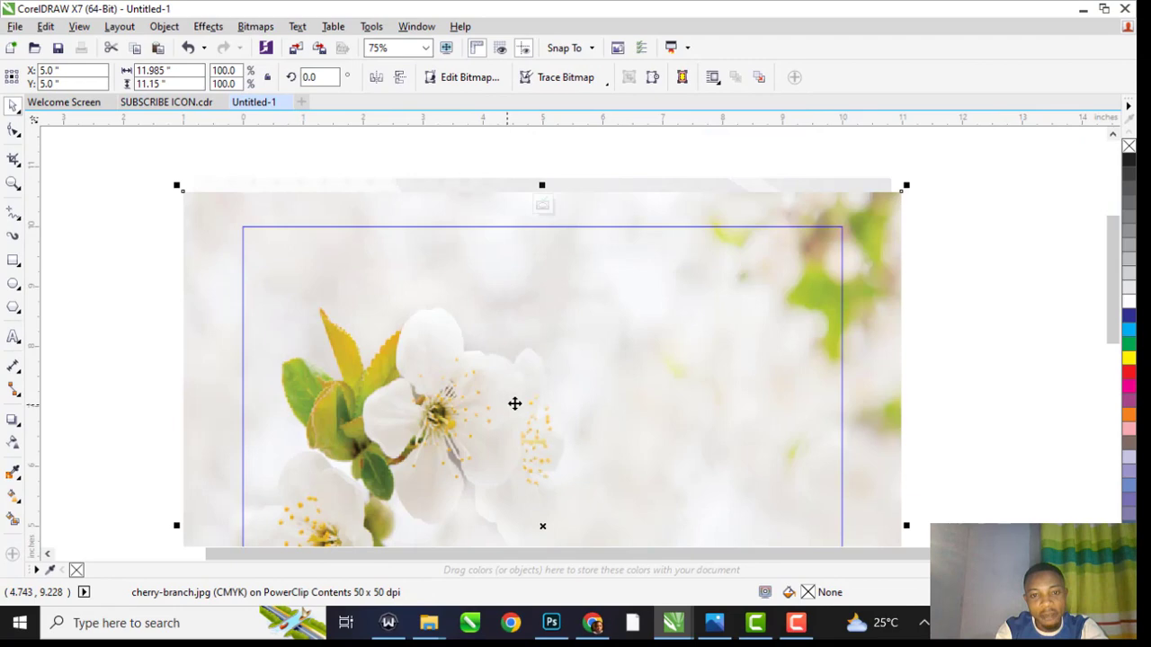
left_click(542, 205)
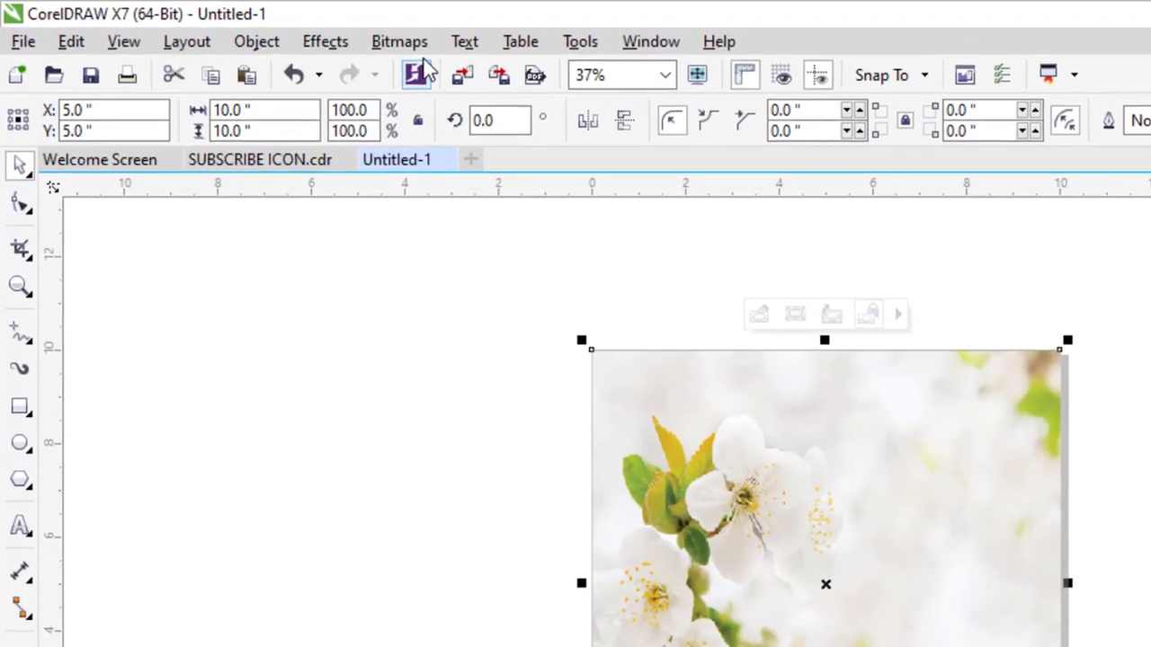
left_click(427, 45)
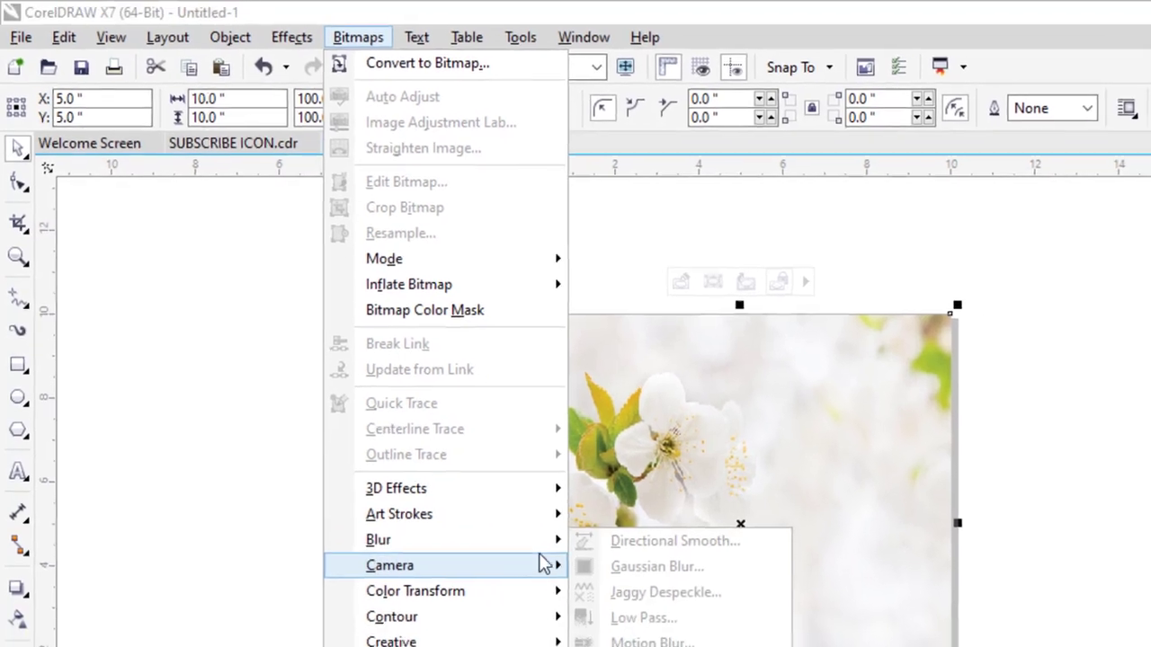
left_click(666, 310)
left_click(719, 395)
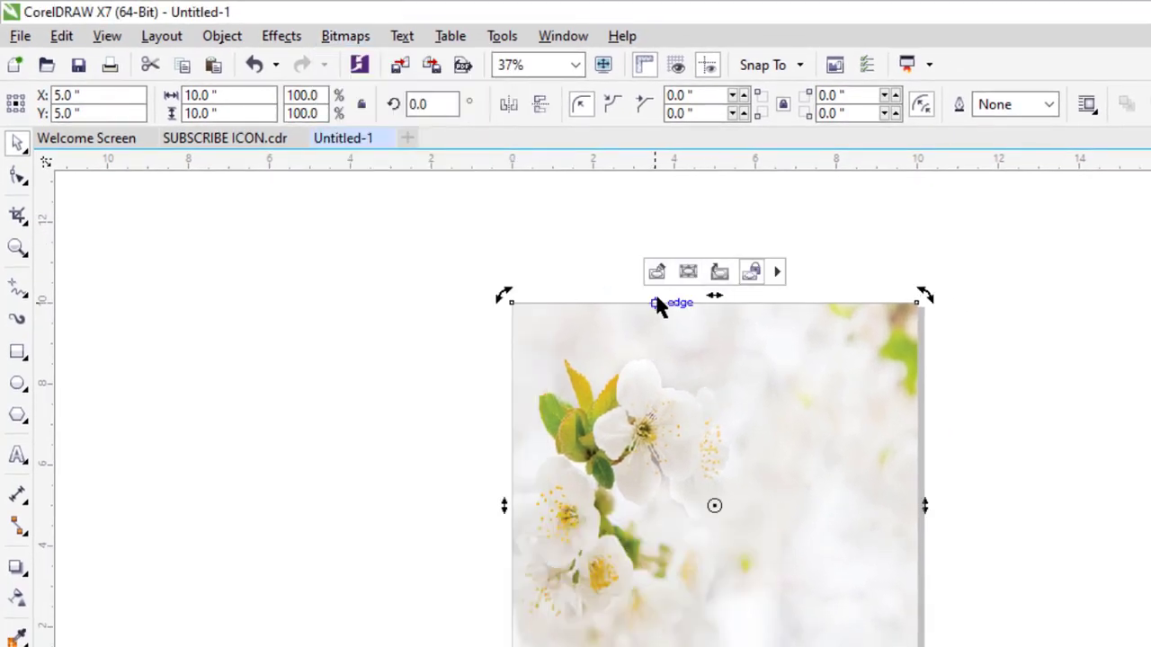
- Edit the PowerClip contents and apply a Gaussian Blur with a 9-pixel radius to the cherry-branch image
left_click(666, 323)
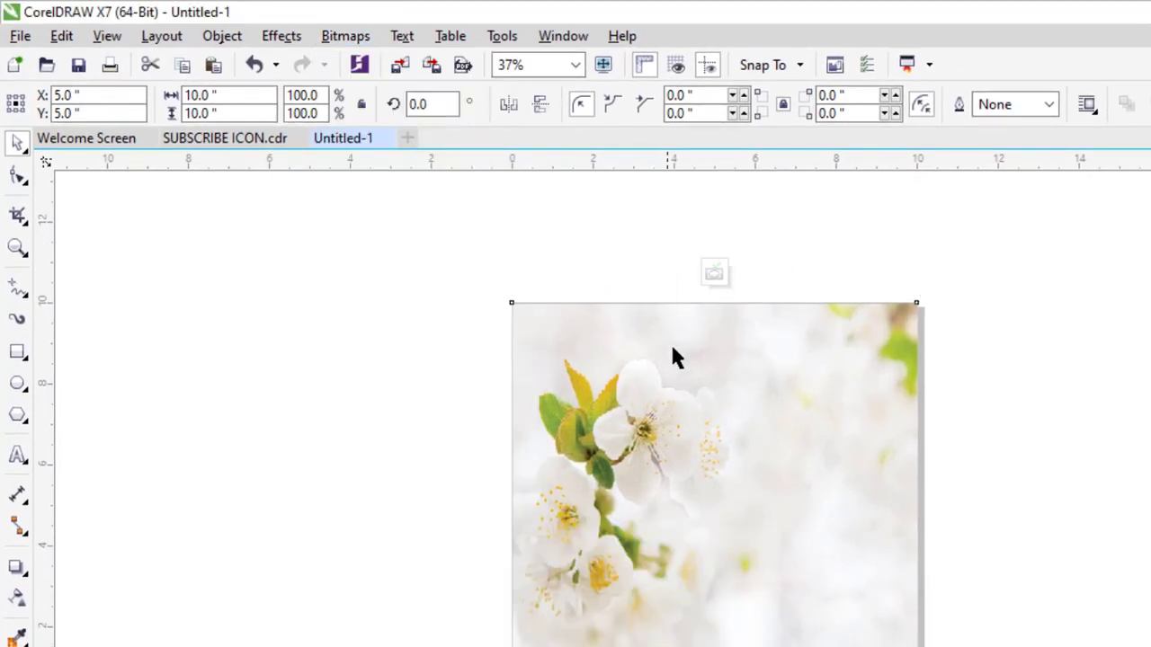
left_click(353, 44)
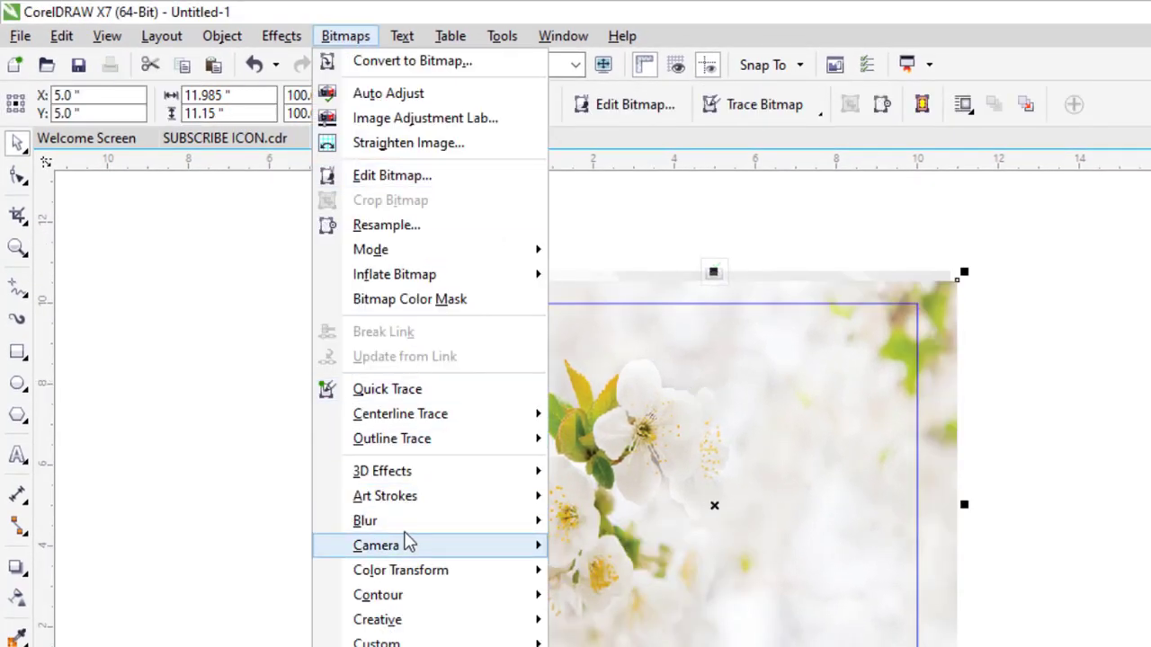
mouse_move(398, 526)
left_click(630, 548)
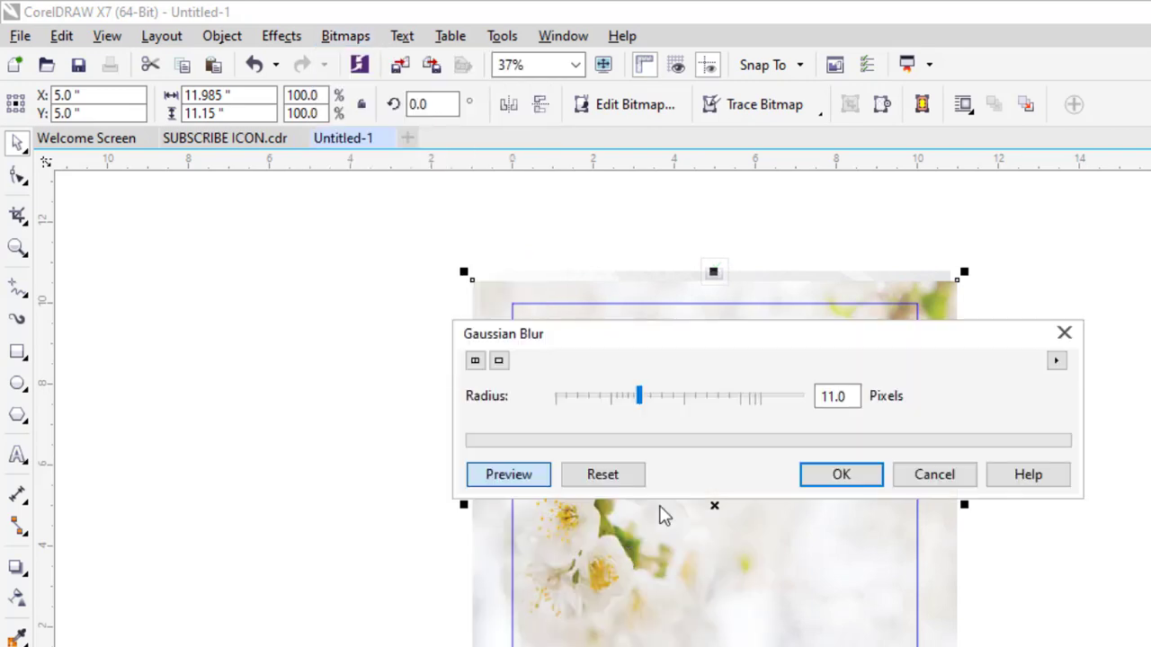
left_click_drag(689, 341, 1150, 372)
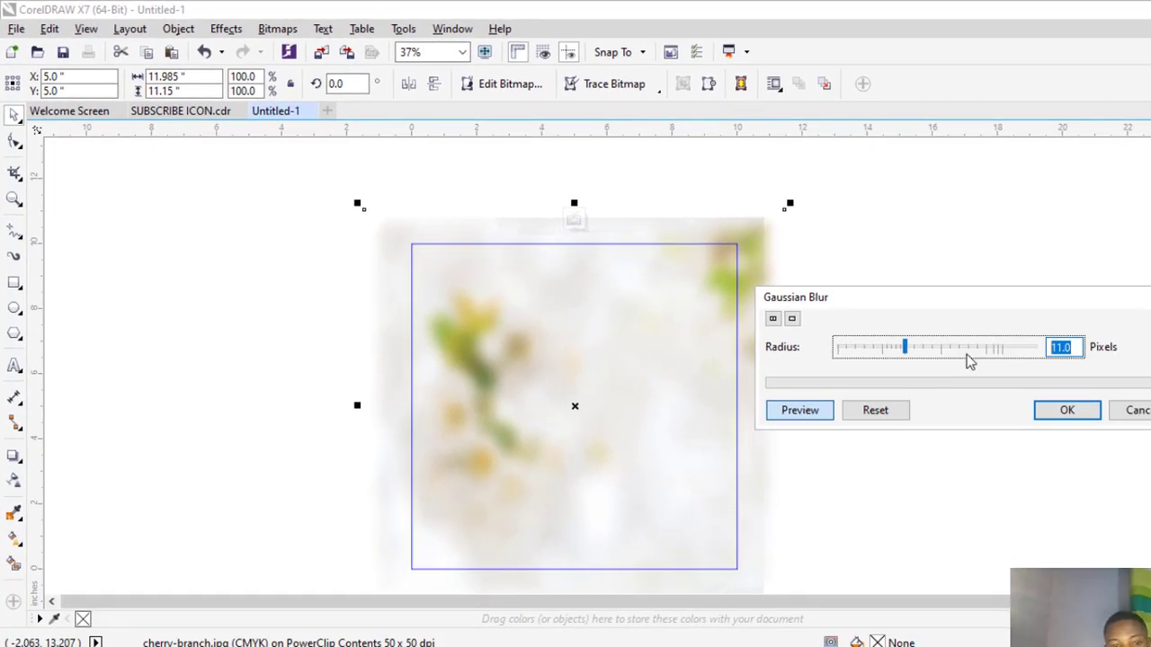
type("10")
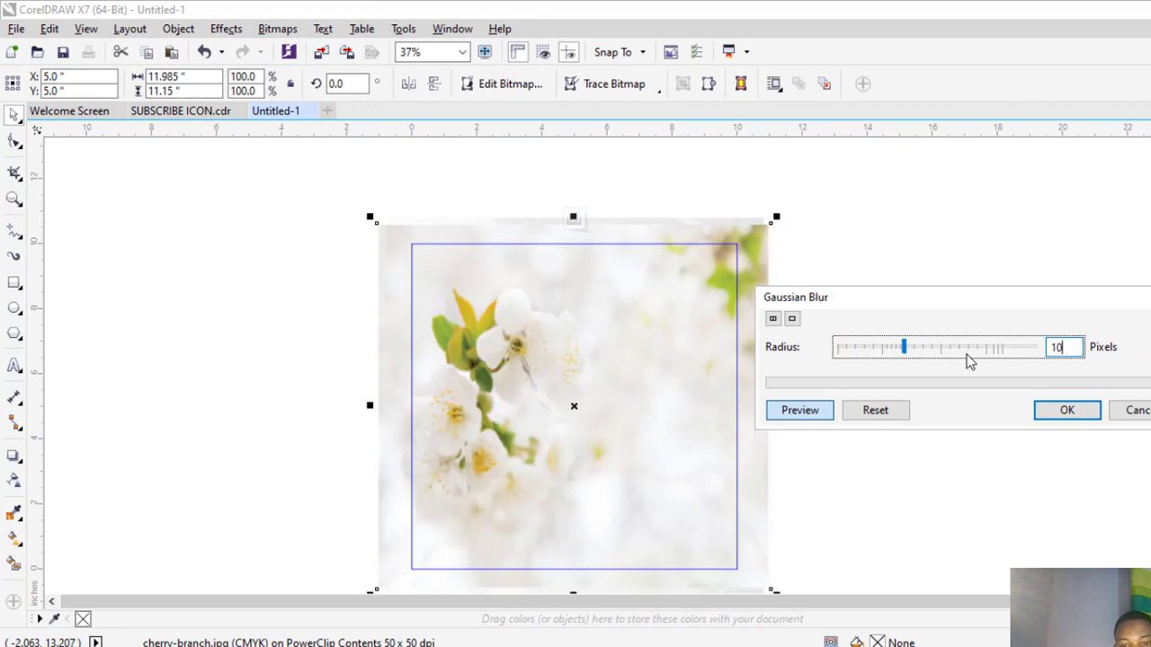
double_click(1058, 347)
type("9")
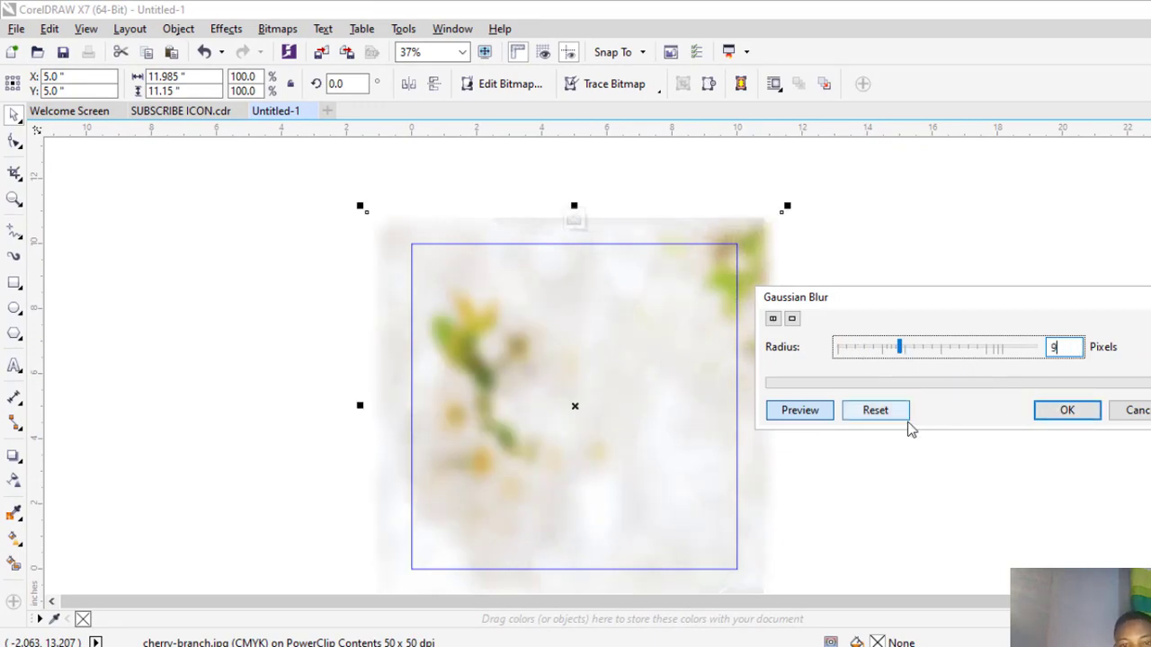
left_click(1043, 415)
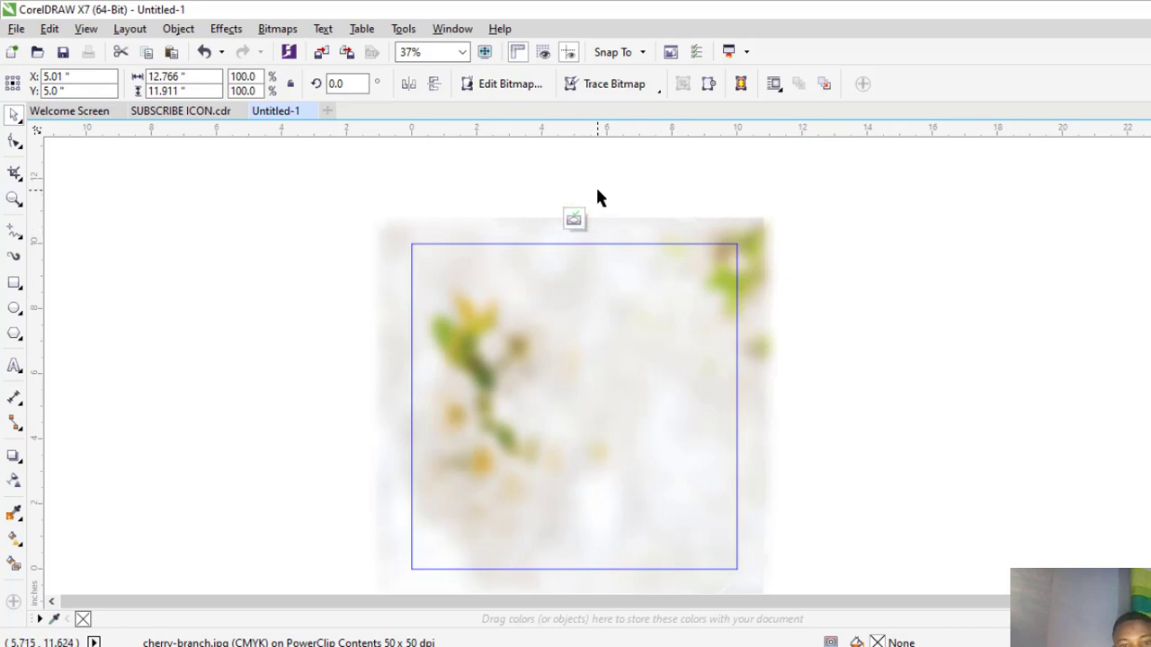
- Finish editing the PowerClip contents and deselect the blurred background
left_click(573, 219)
left_click(477, 222)
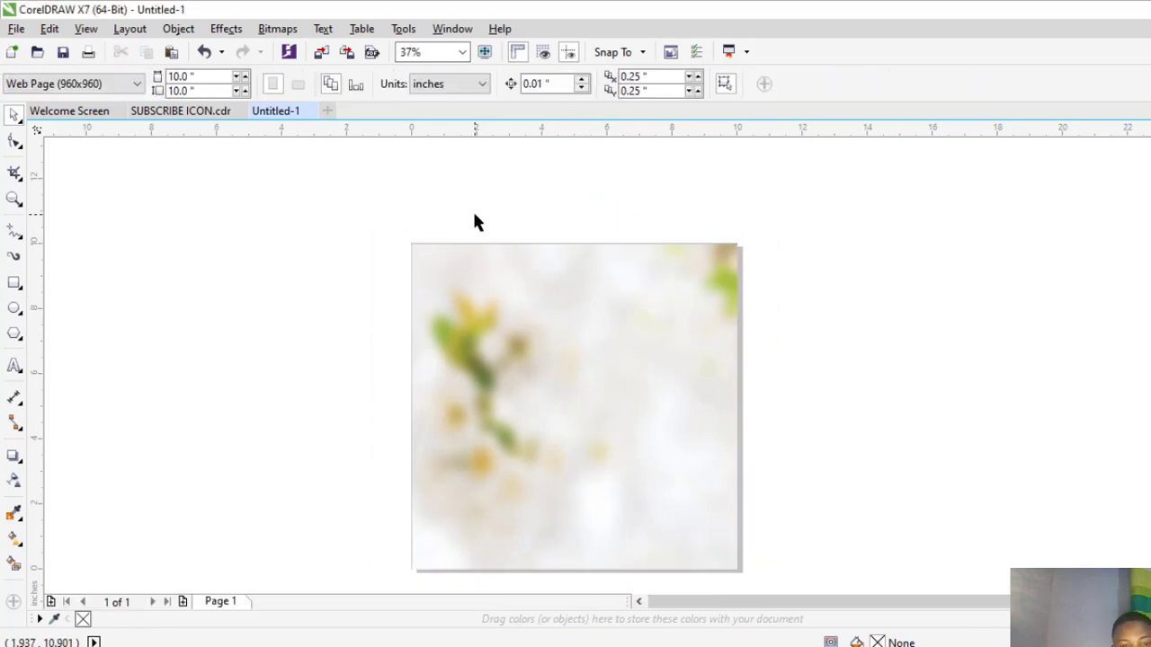
scroll(532, 296, "up", 2)
scroll(535, 308, "down", 2)
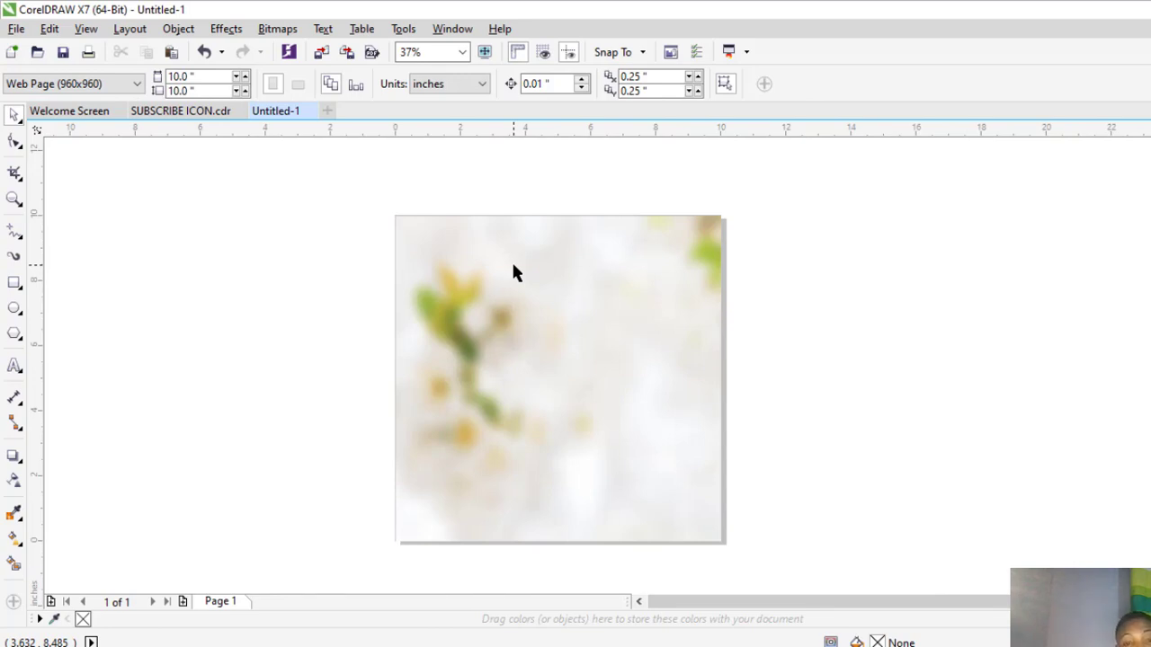
- Mirror the blurred cherry-branch image horizontally inside the page-background PowerClip and finish editing the contents
scroll(525, 316, "up", 2)
scroll(523, 317, "down", 4)
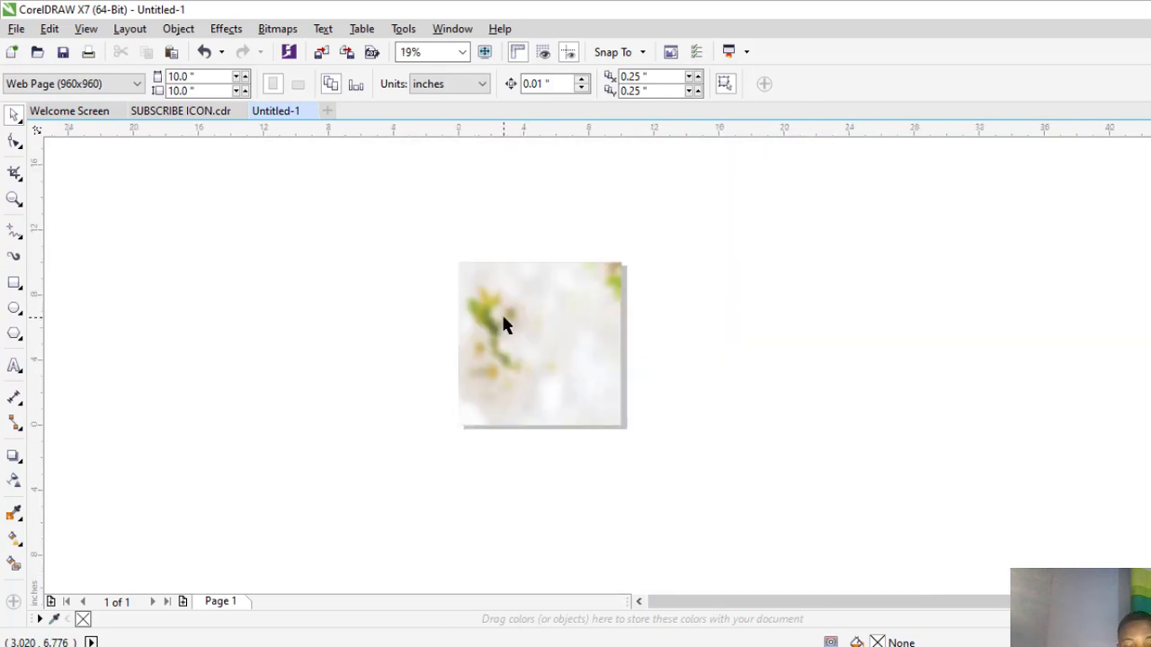
left_click(500, 324)
scroll(508, 310, "up", 2)
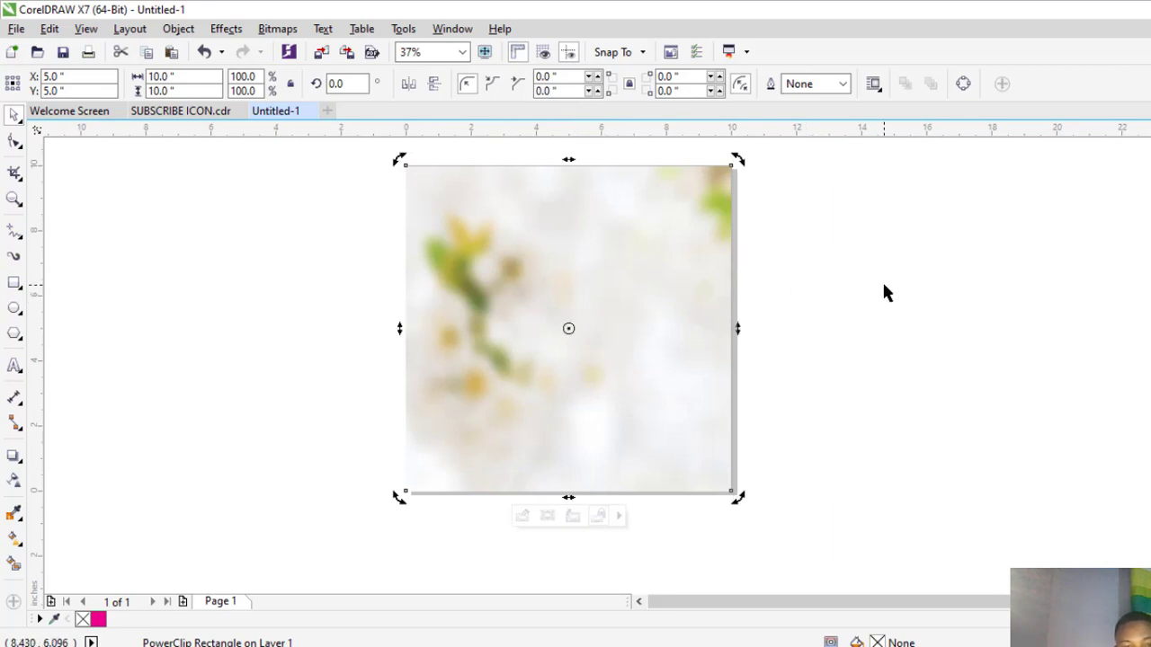
left_click(525, 525)
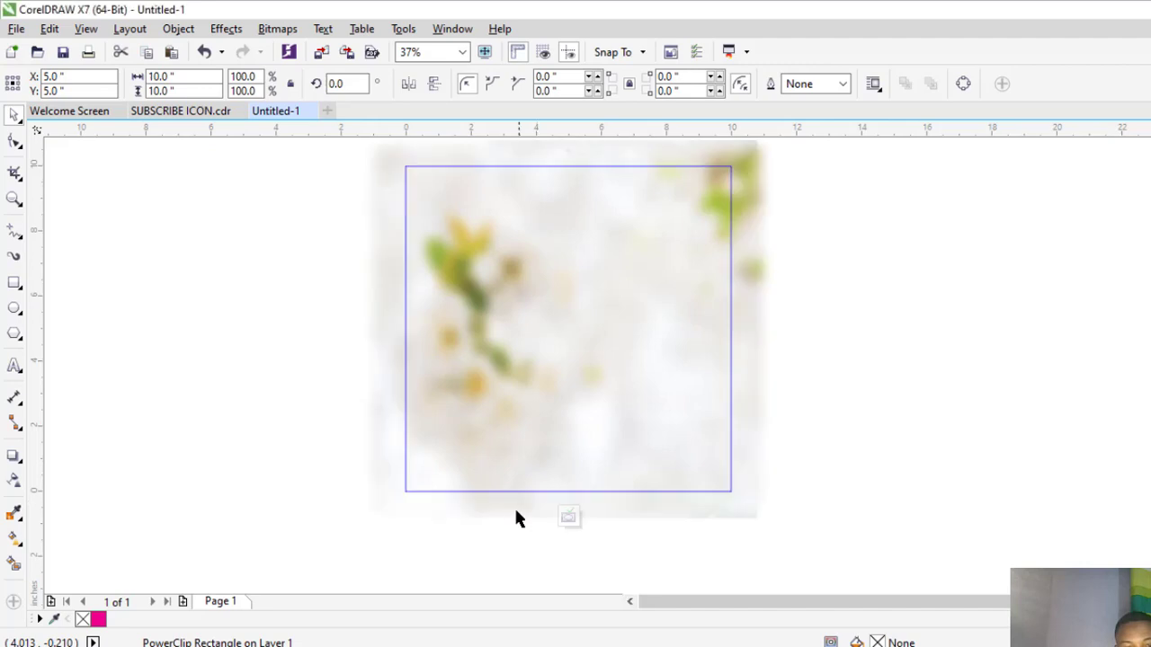
left_click(589, 326)
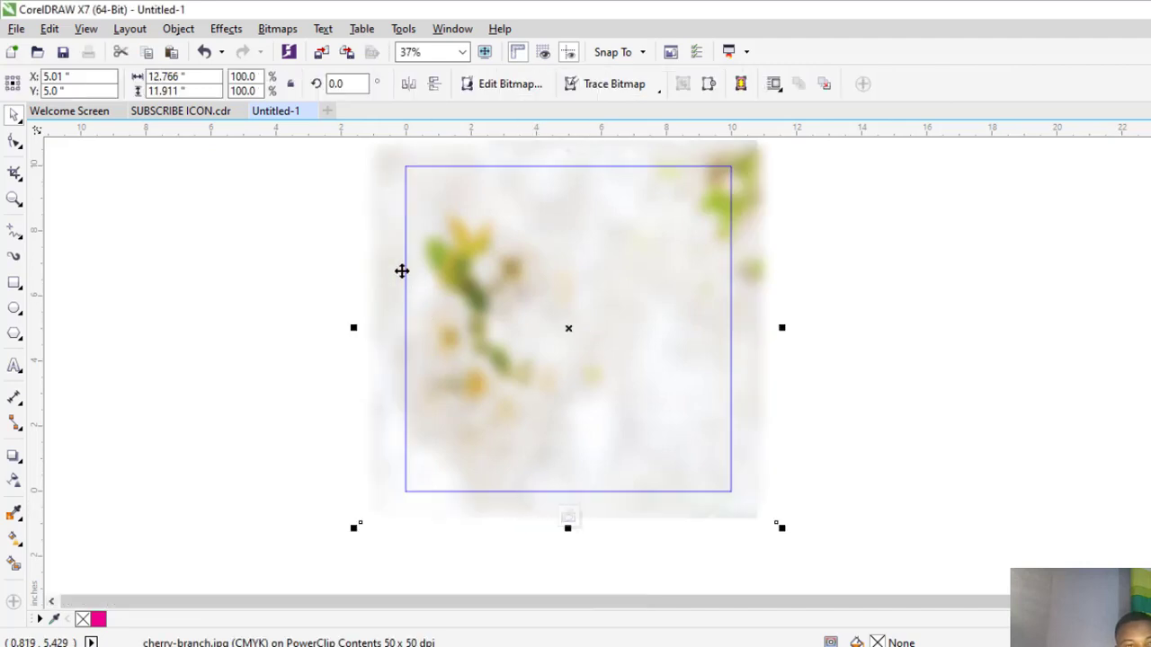
left_click(408, 84)
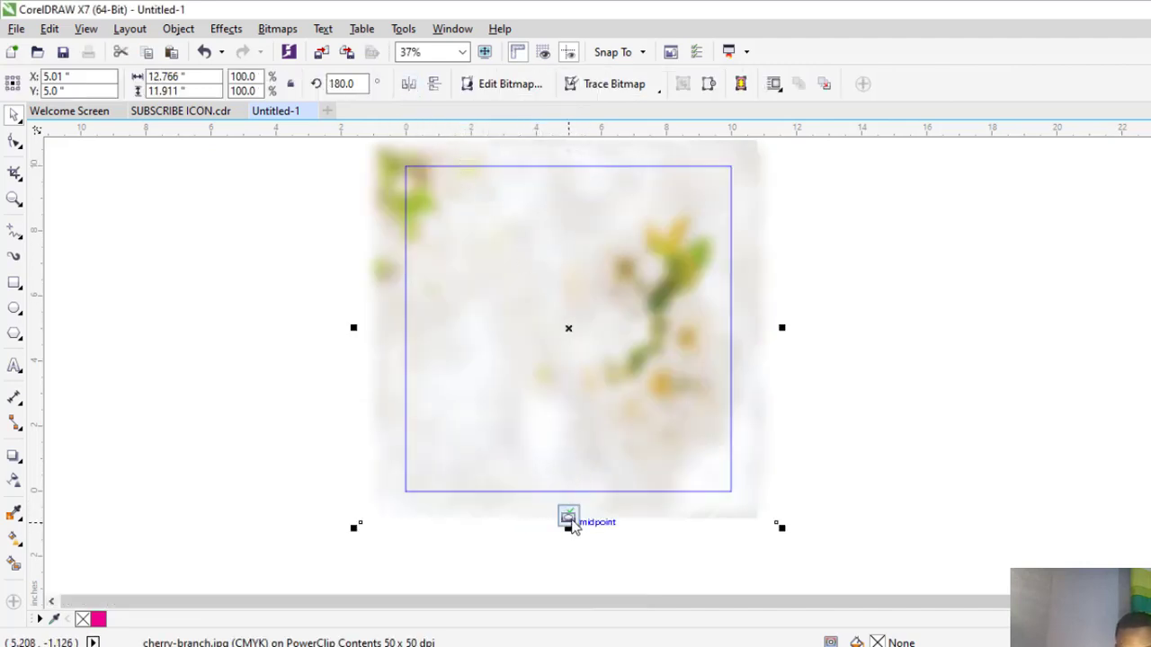
left_click(568, 519)
key("Escape")
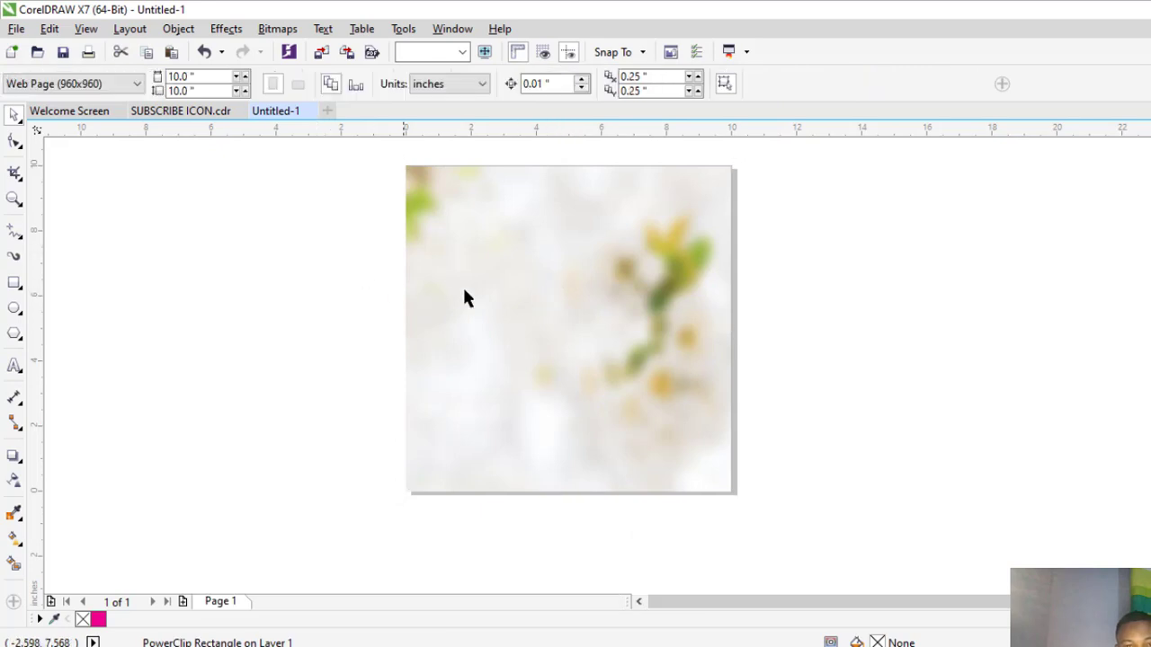
- Import the round APATA BIRTHDAY DESIGN logo, scale it to about 1.84 in, and place it near the page's upper-left corner
scroll(543, 301, "up", 2)
scroll(511, 300, "down", 2)
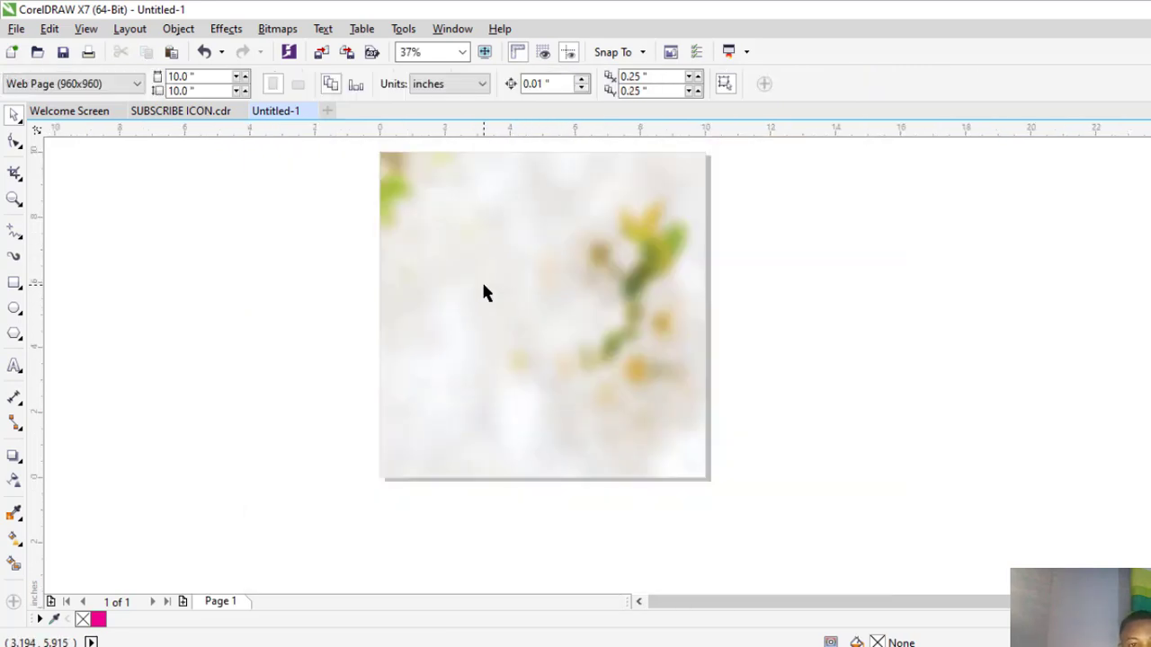
key("ctrl+i")
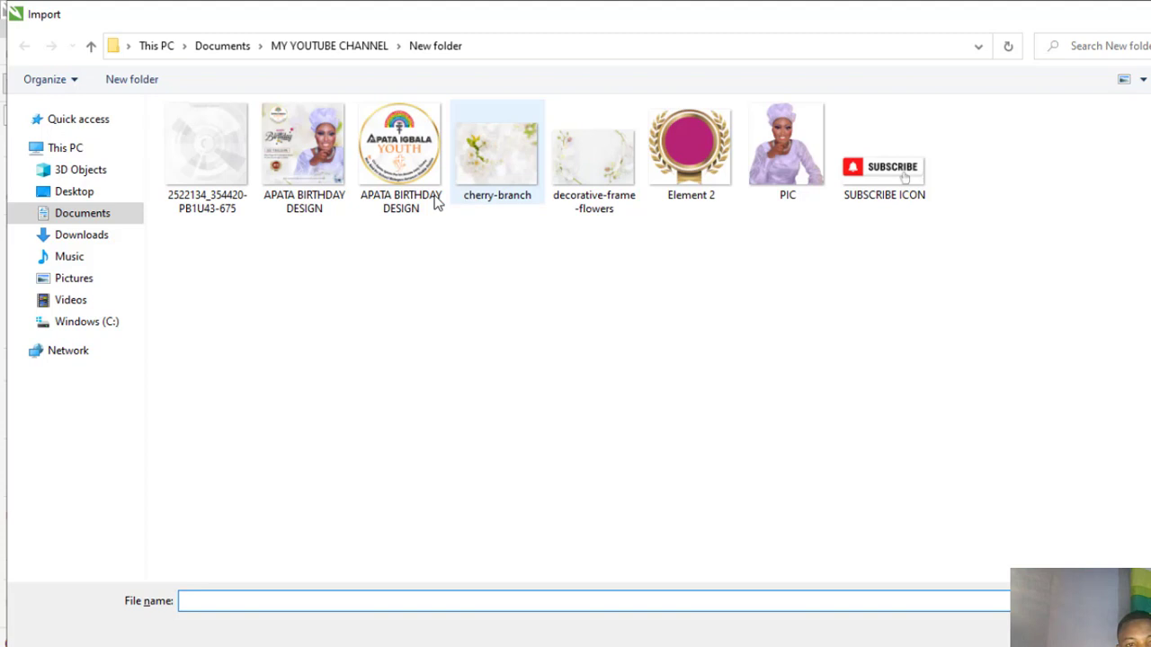
left_click(407, 198)
key("Return")
left_click(414, 196)
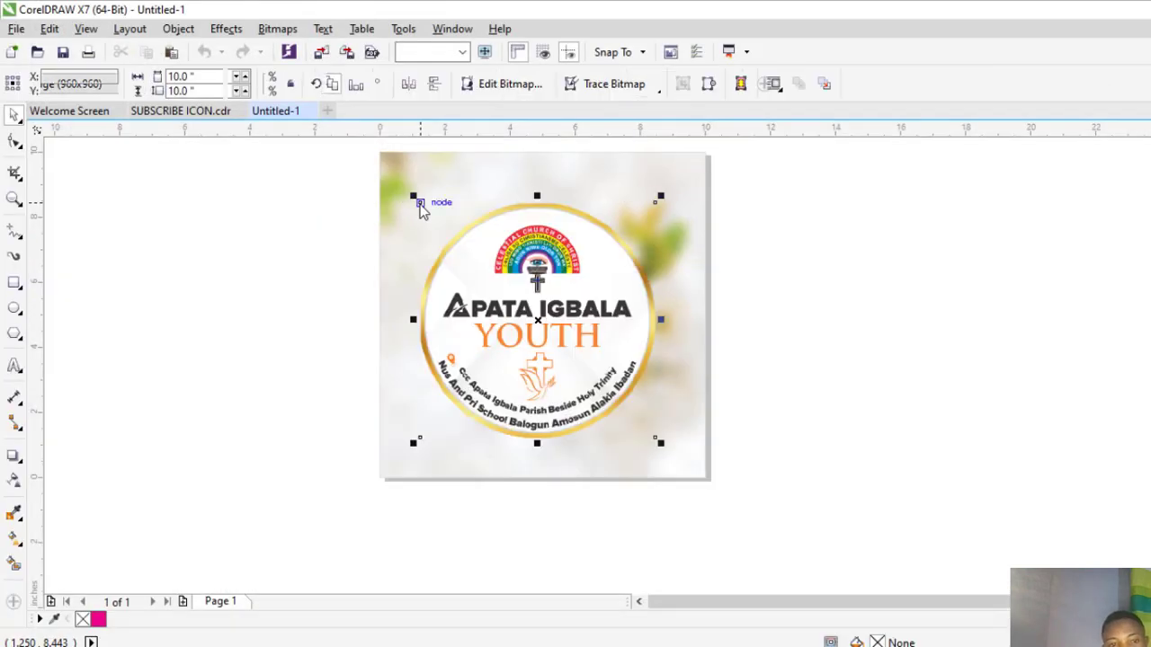
left_click_drag(661, 197, 433, 193)
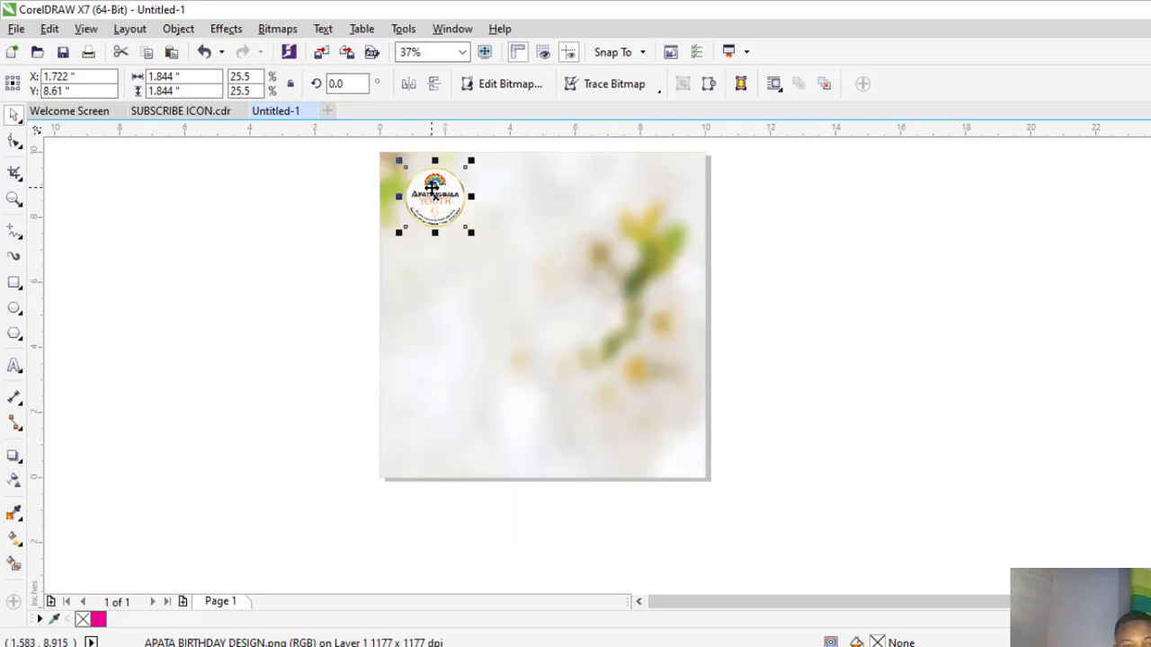
scroll(432, 186, "up", 2)
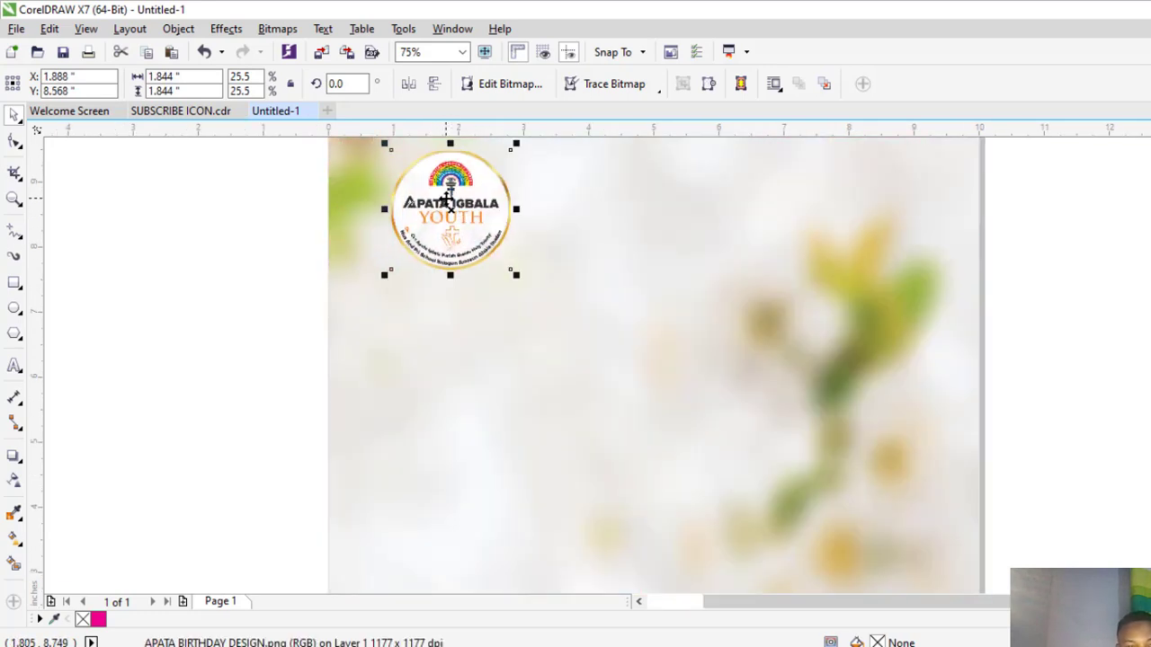
scroll(448, 200, "down", 2)
left_click(322, 297)
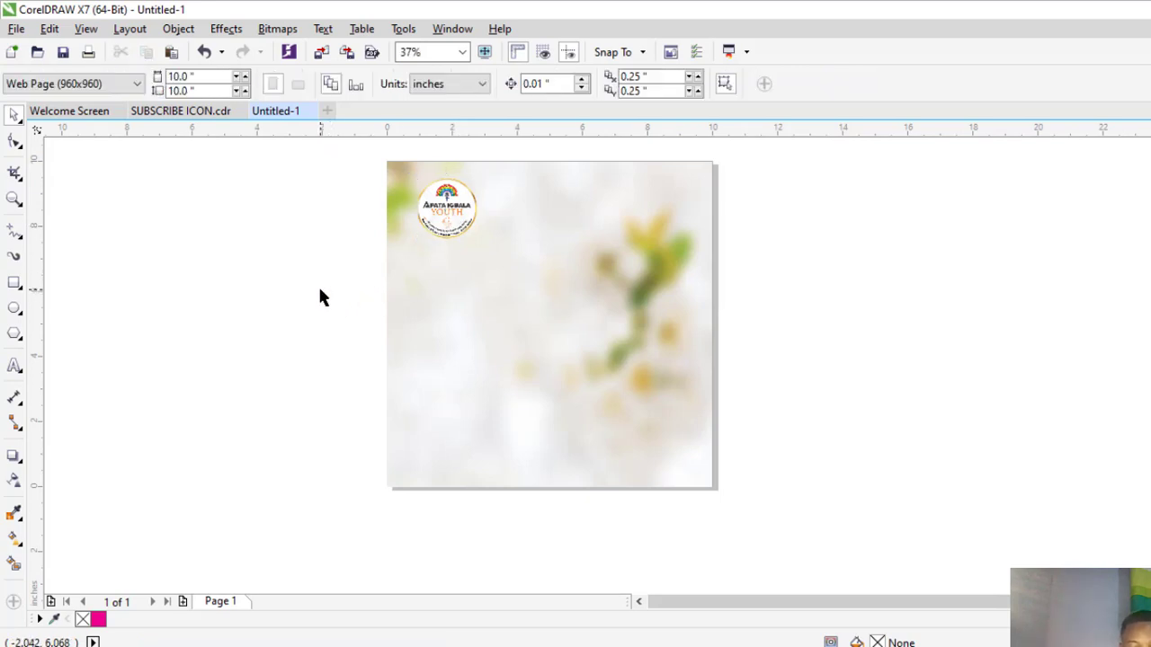
- Add the artistic text HAPPY in the empty area beside the page
key("a")
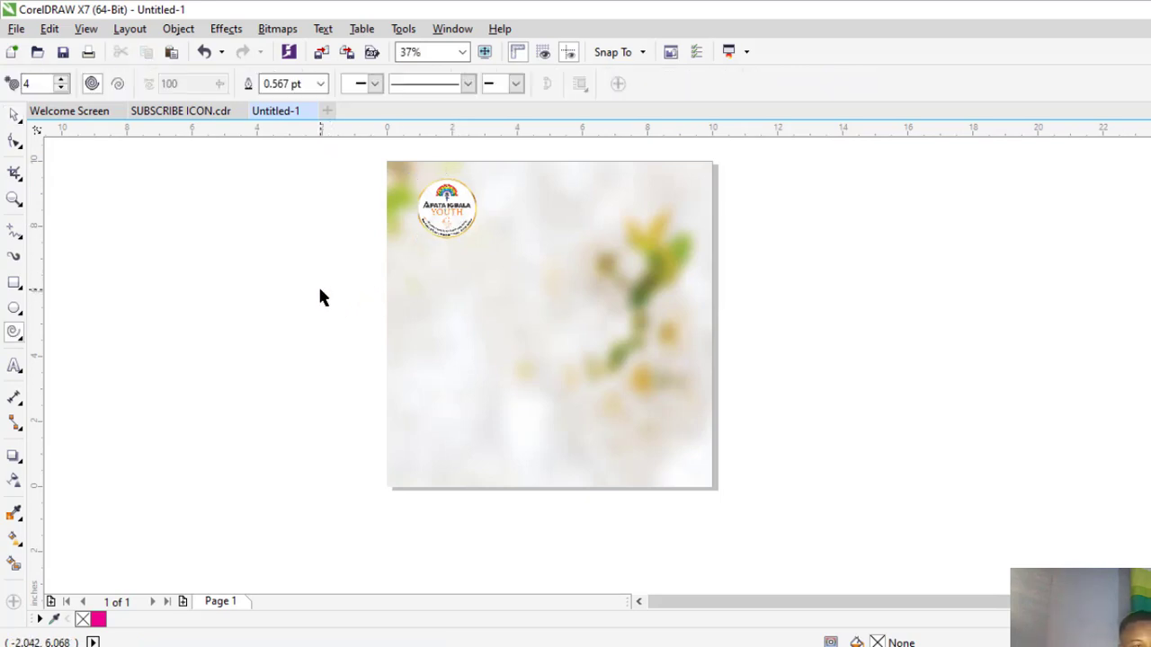
key("h")
key("y")
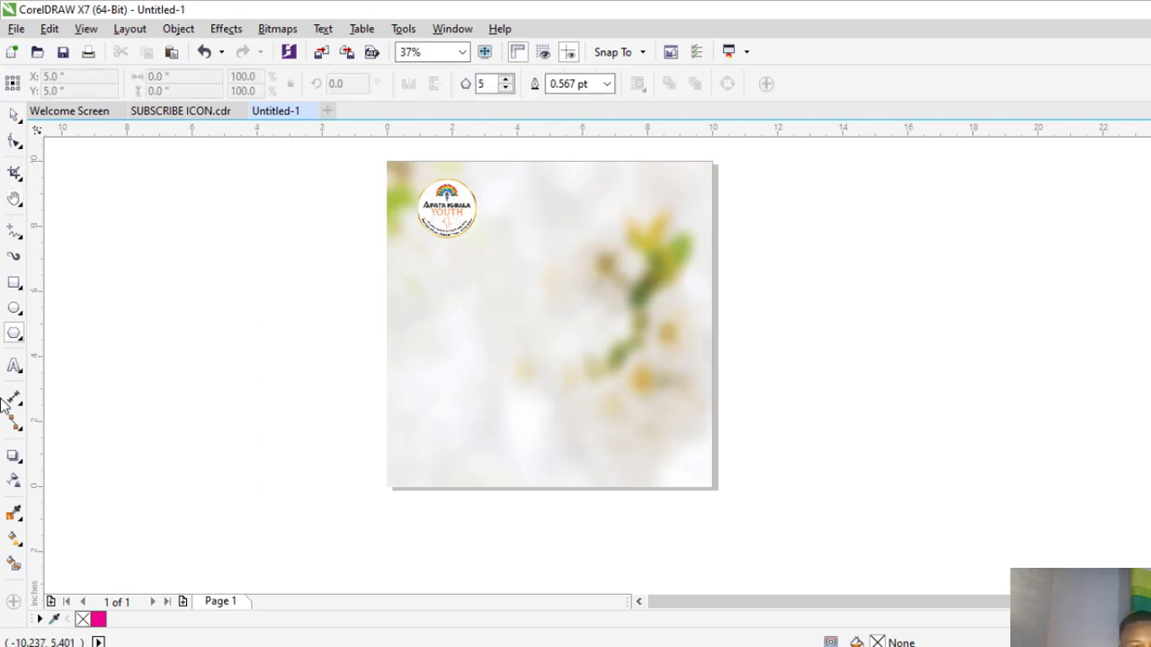
left_click(12, 367)
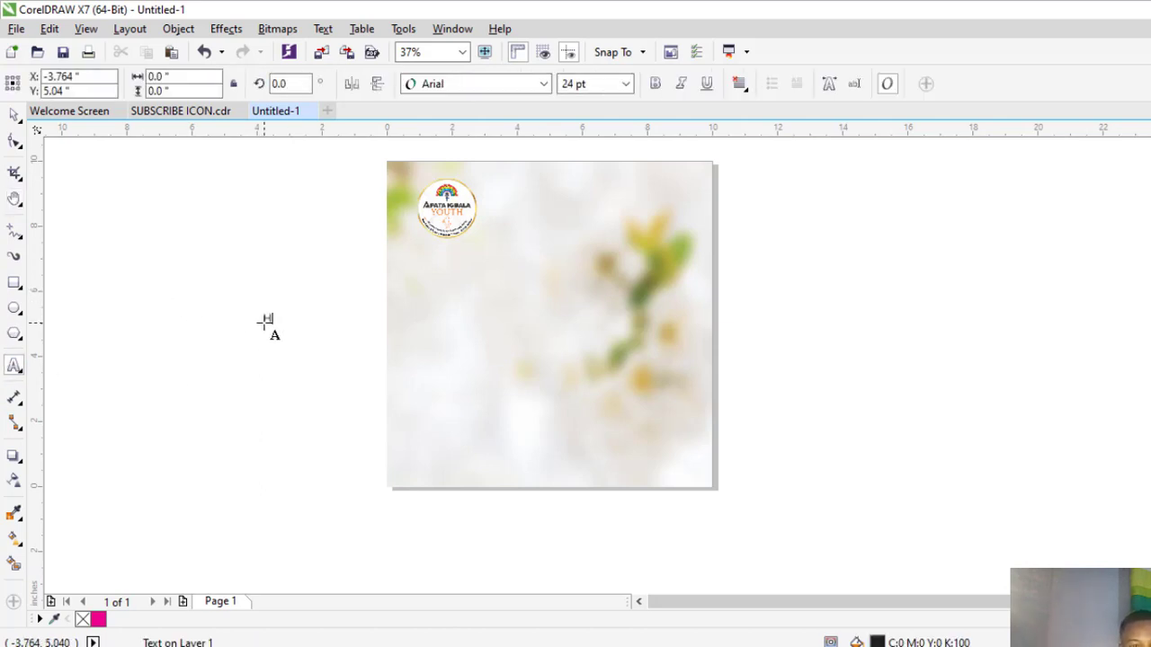
type("APPY")
left_click(14, 114)
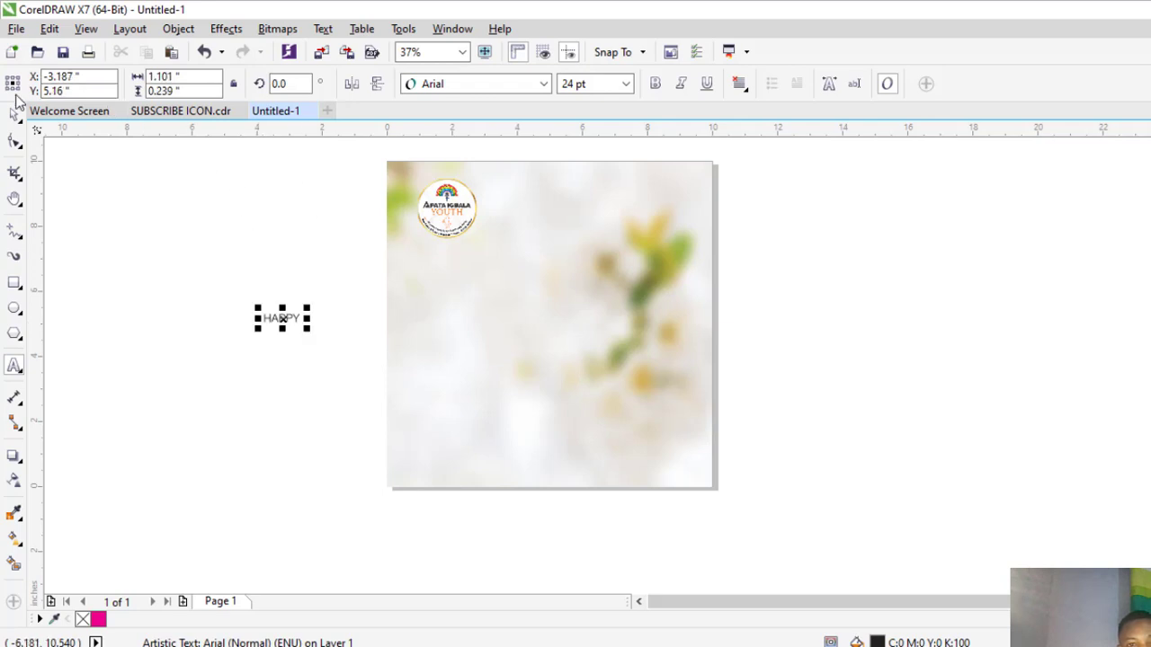
- Set HAPPY in Proxima Nova Alt Rg, size it to about 40 pt beneath the logo, and fill it magenta
left_click(544, 83)
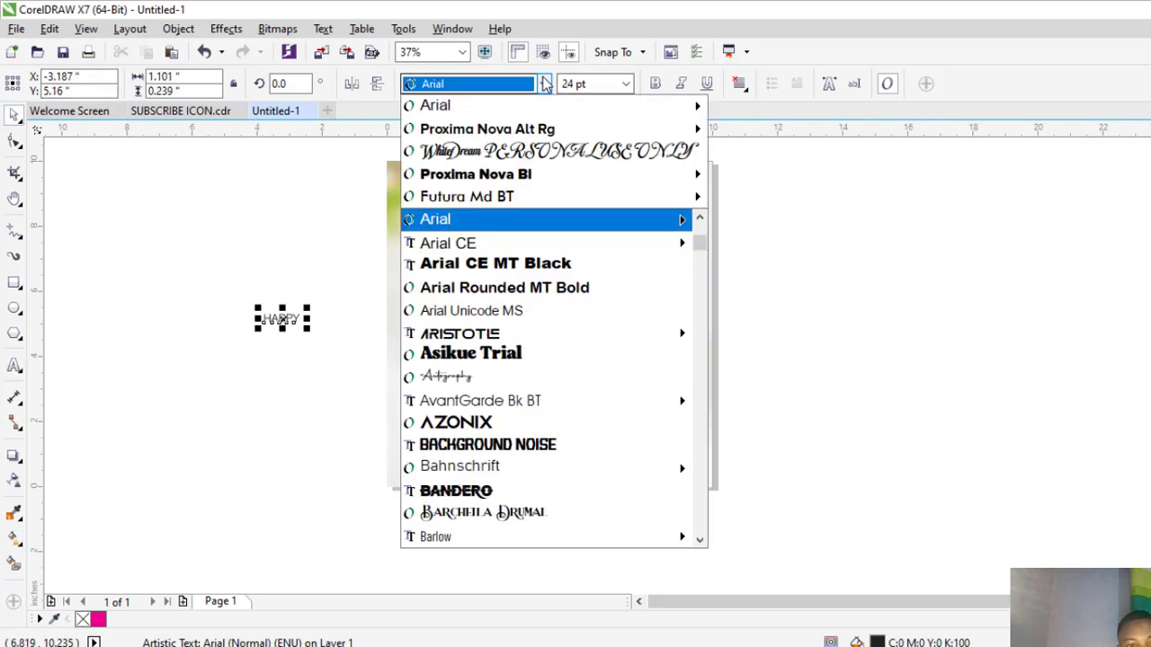
left_click(487, 129)
left_click_drag(309, 308, 508, 262)
scroll(508, 262, "up", 2)
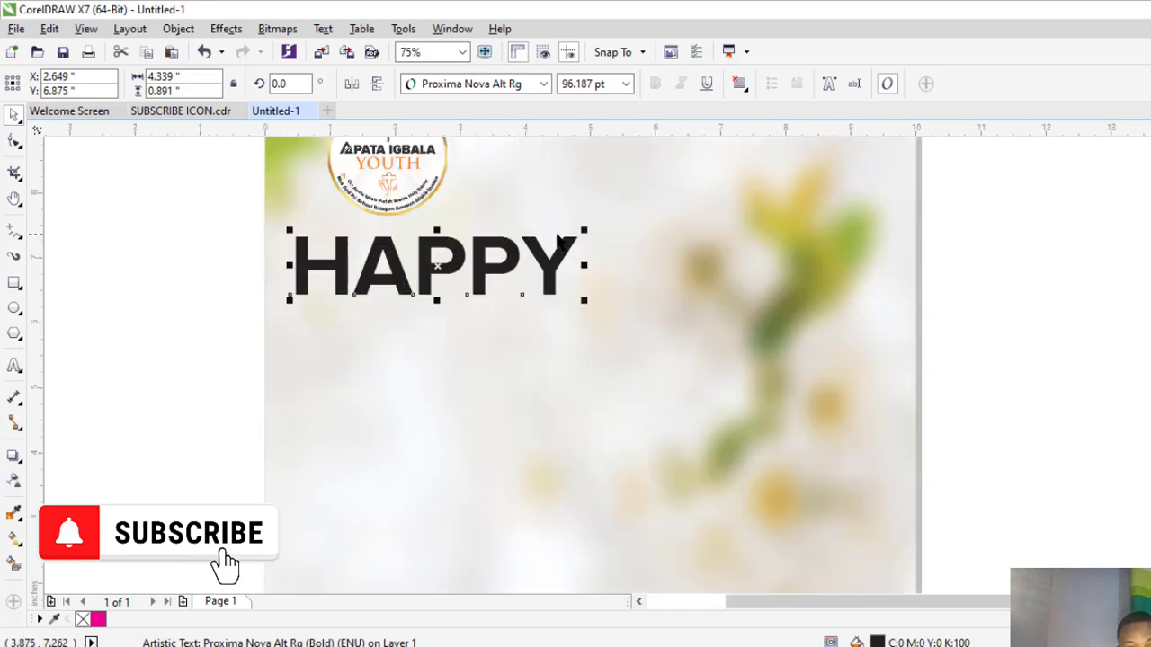
left_click_drag(588, 230, 443, 267)
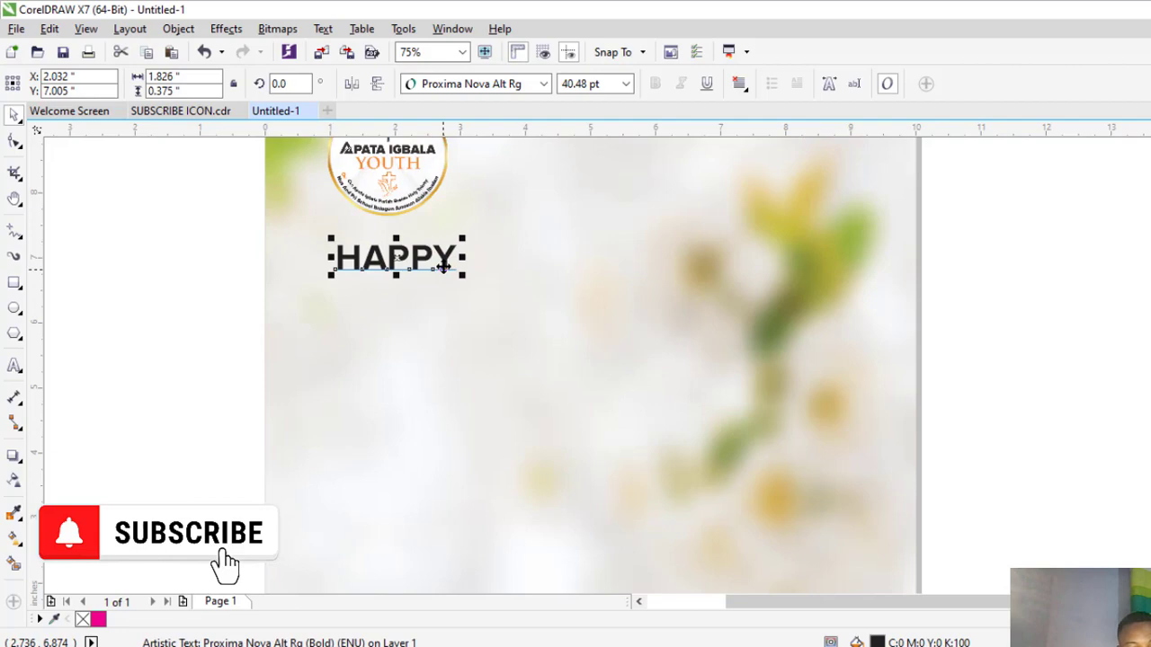
left_click(98, 619)
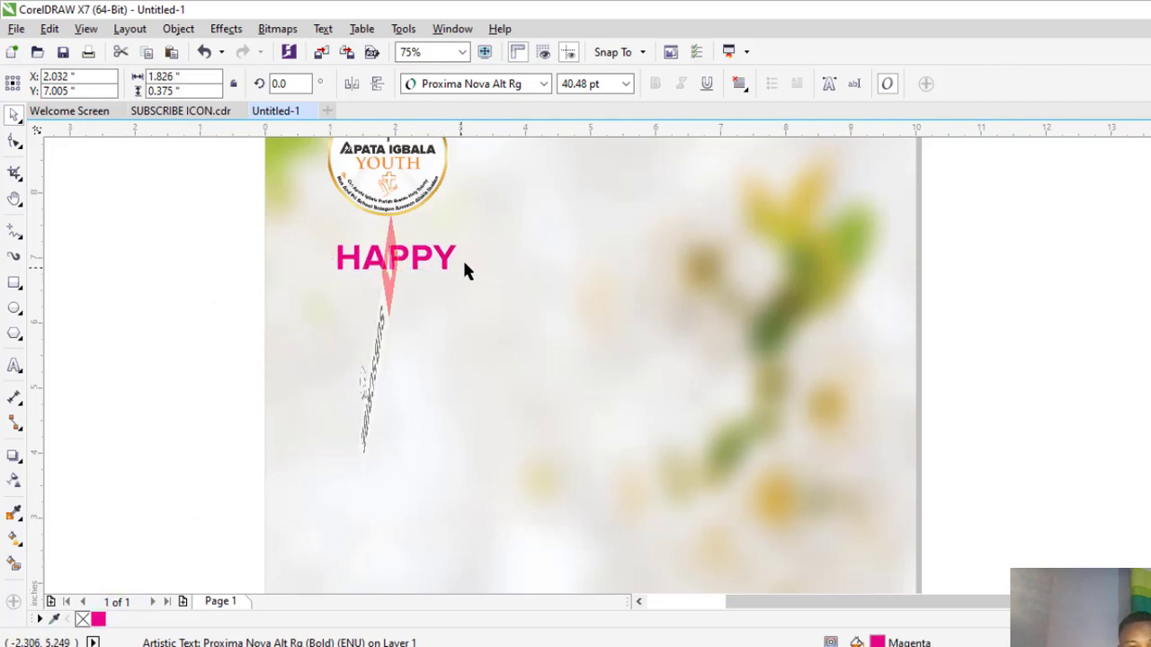
- Duplicate the HAPPY text directly below the original and change the copy's wording to Birthday
left_click(462, 258)
scroll(462, 258, "down", 2)
left_click(451, 260)
scroll(456, 258, "up", 4)
left_click_drag(456, 257, 436, 336)
double_click(453, 333)
key("ctrl+a")
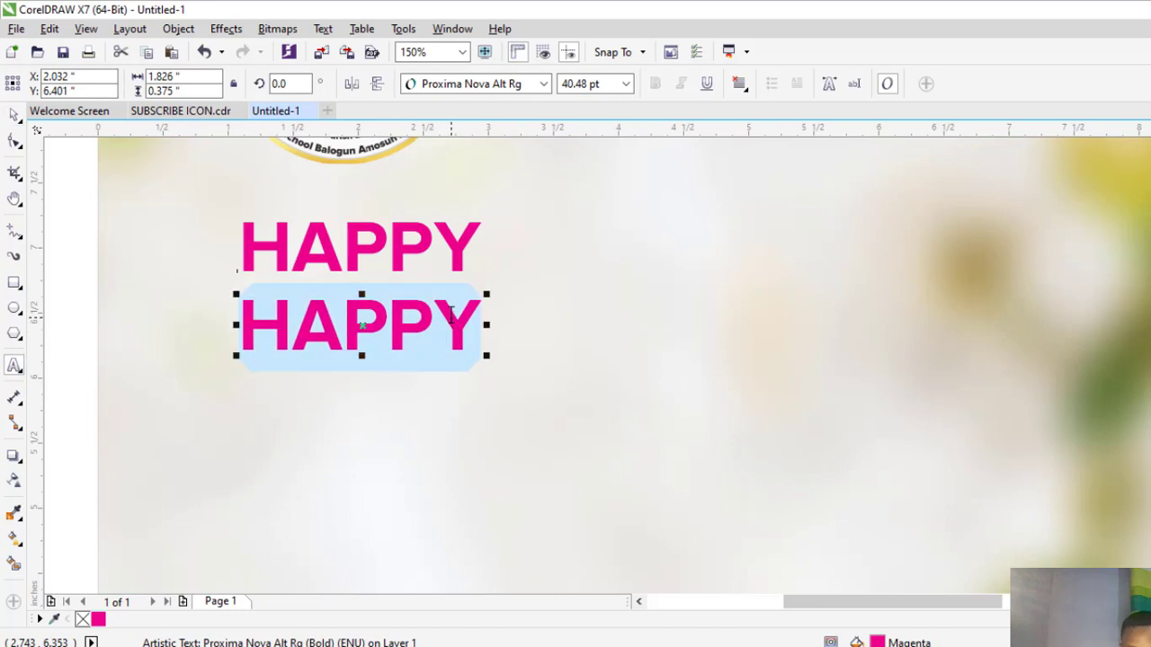
type("RTH")
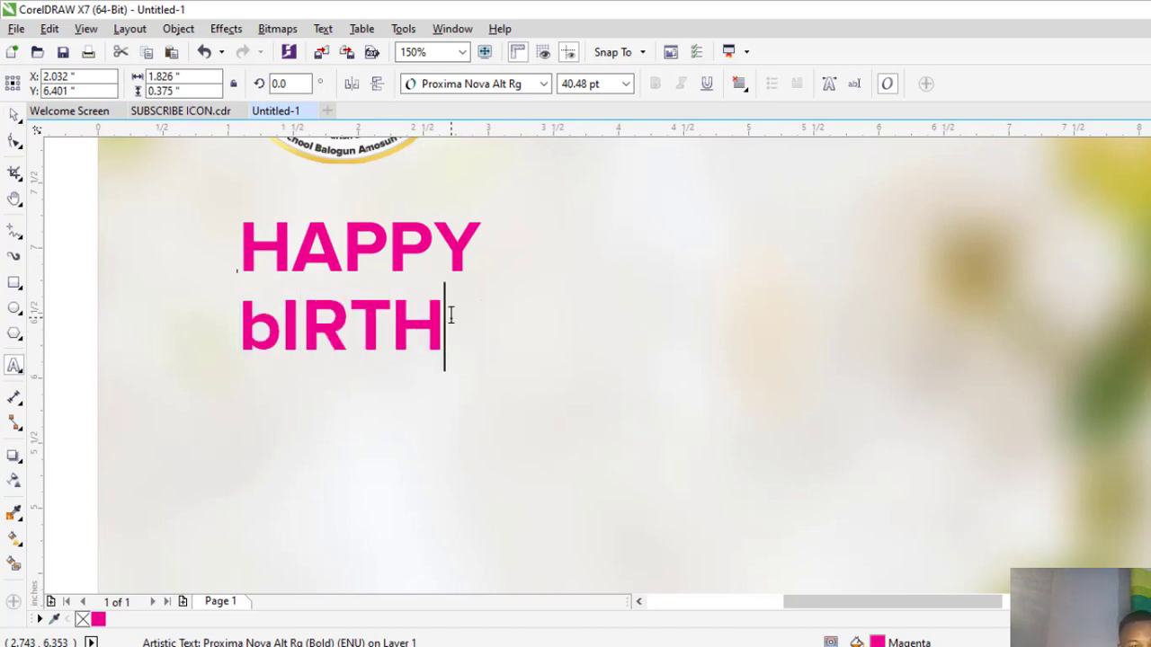
double_click(451, 315)
type("Birthday")
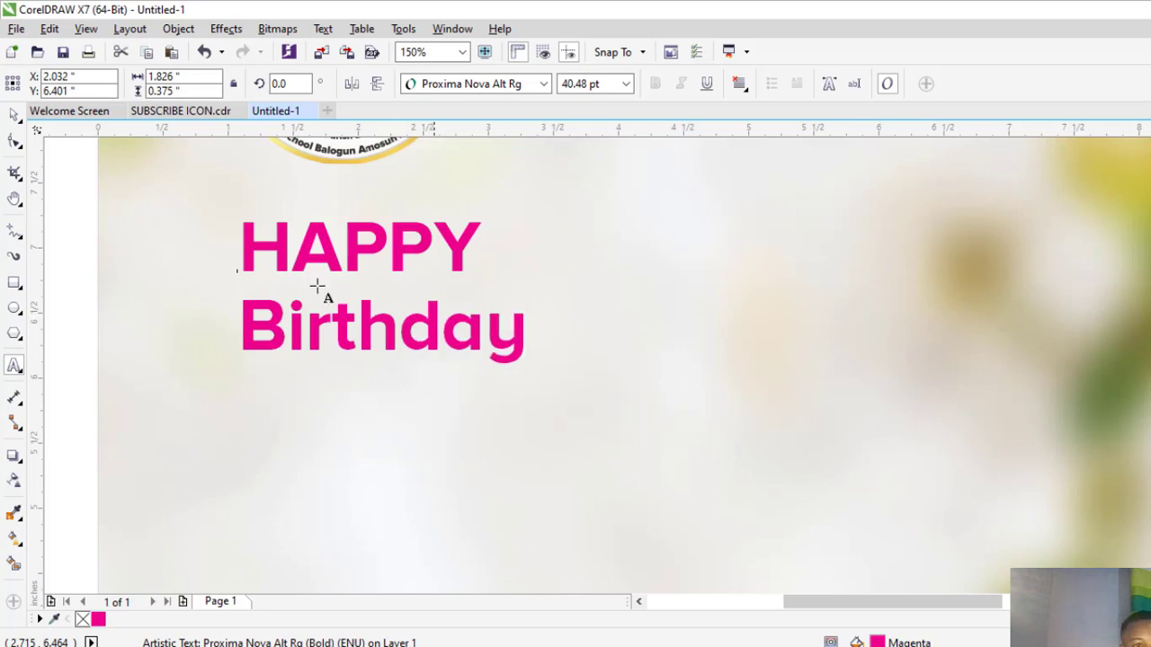
- Select both text lines and align HAPPY and Birthday on a common vertical center axis
left_click(14, 114)
left_click(64, 137)
left_click(430, 248)
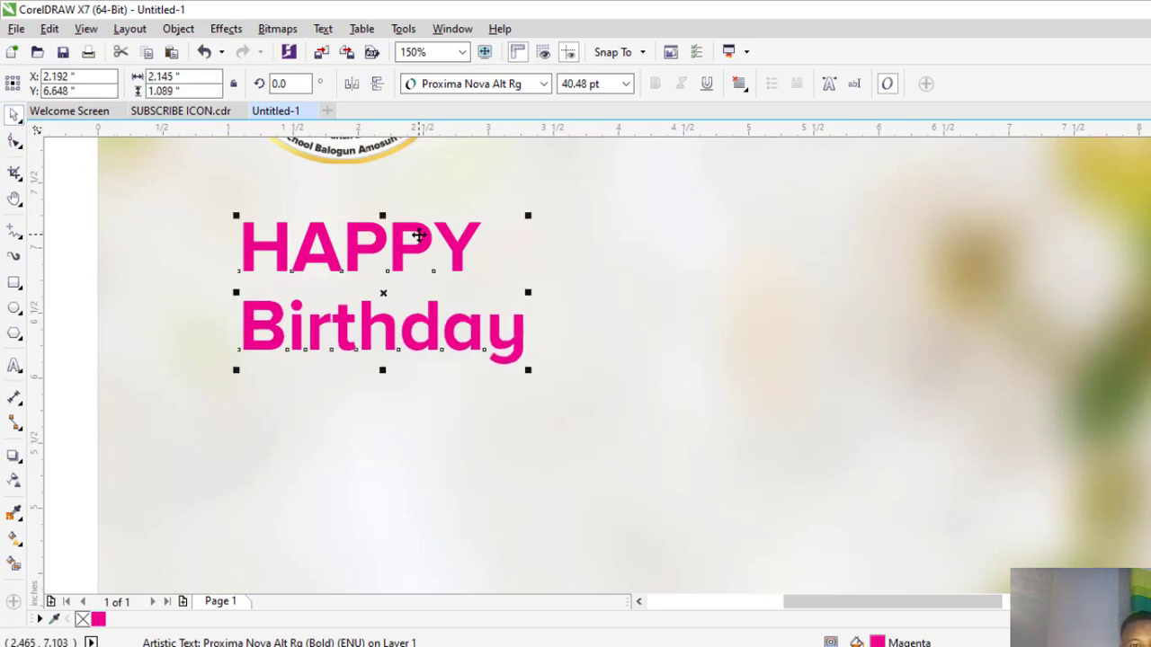
key("ctrl+k")
key("c")
key("F3")
key("Escape")
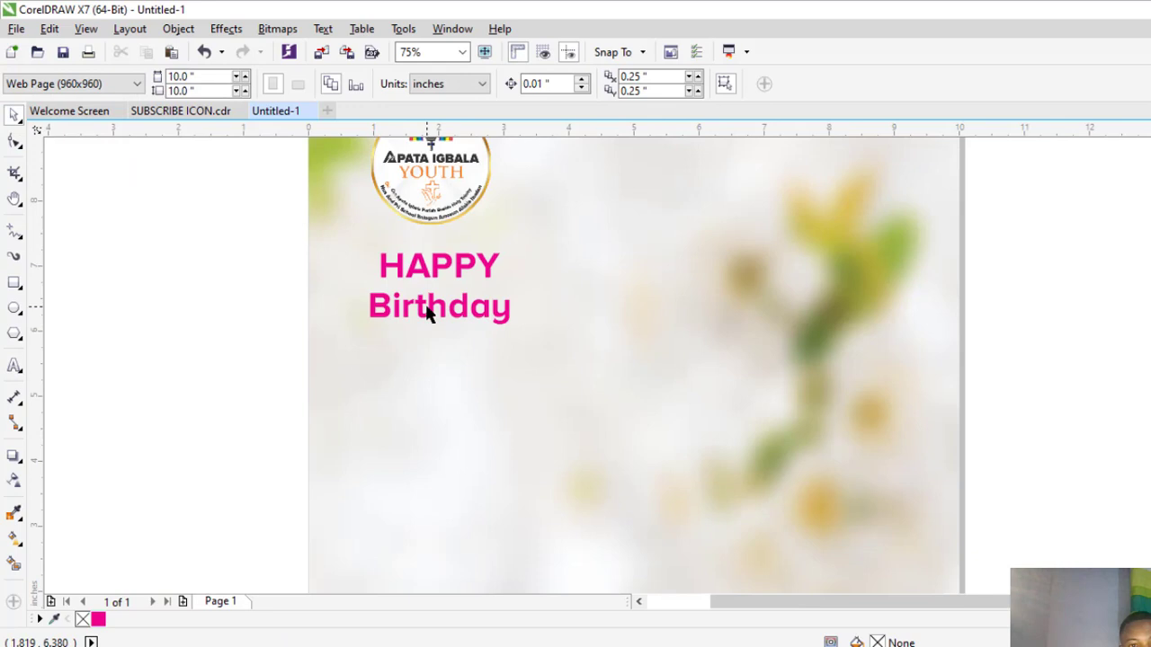
- Change Birthday to the White Dream PERSONAL USE ONLY font, enlarge it to about 67 pt, and position it beneath HAPPY
left_click(427, 310)
left_click(492, 89)
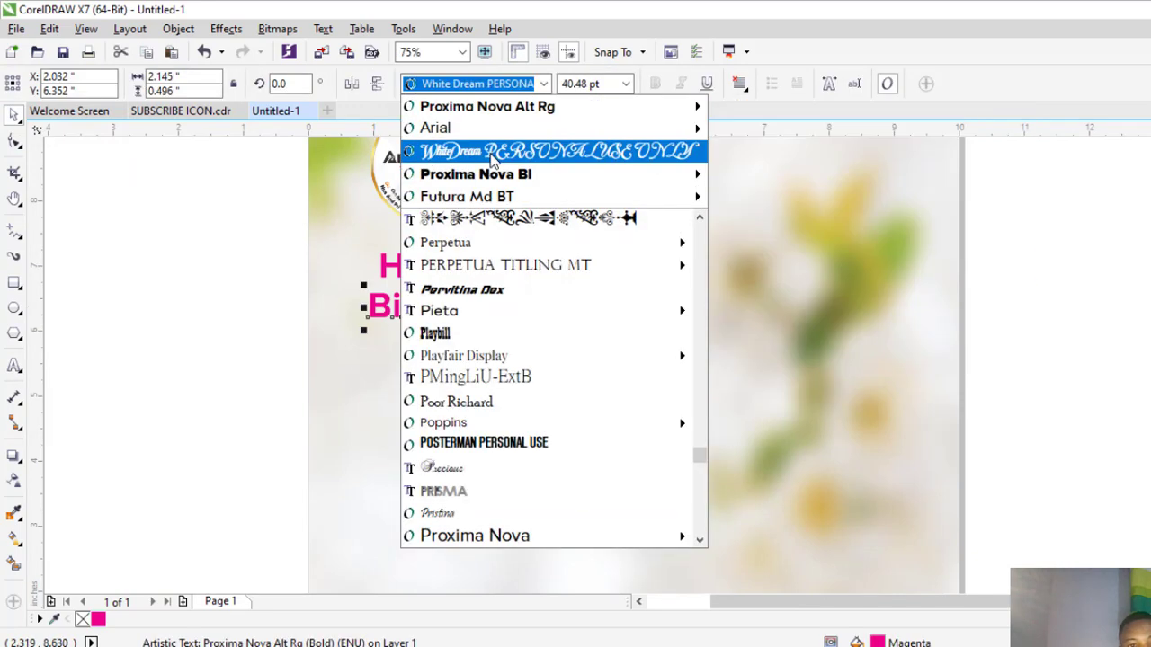
left_click(452, 152)
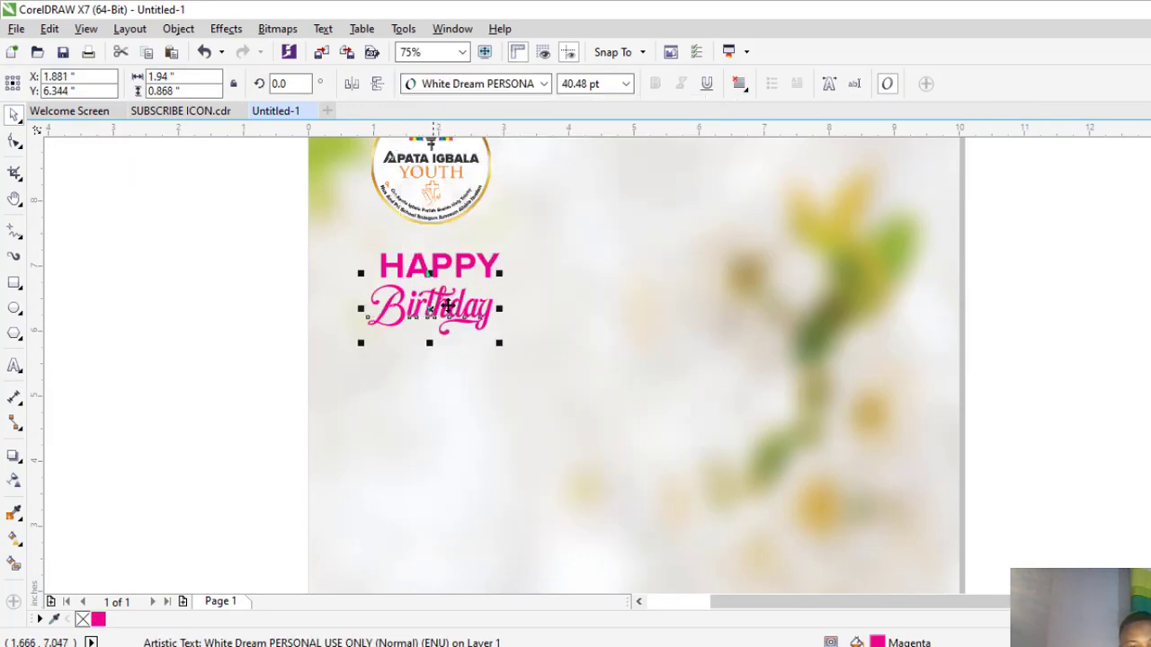
left_click_drag(501, 273, 542, 257)
mouse_move(503, 307)
left_mouse_down()
mouse_move(498, 330)
mouse_move(486, 317)
left_mouse_up()
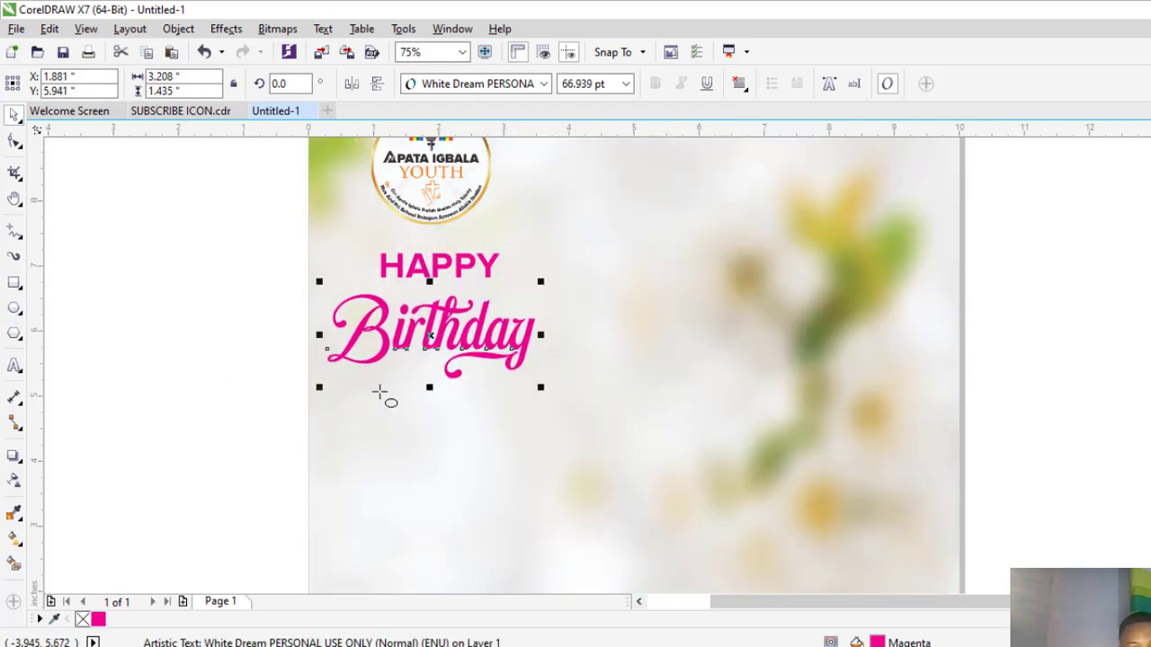
- Draw a circle about 0.16 in wide above the end of Birthday and fill it red
scroll(508, 274, "up", 2)
left_click_drag(476, 290, 518, 332)
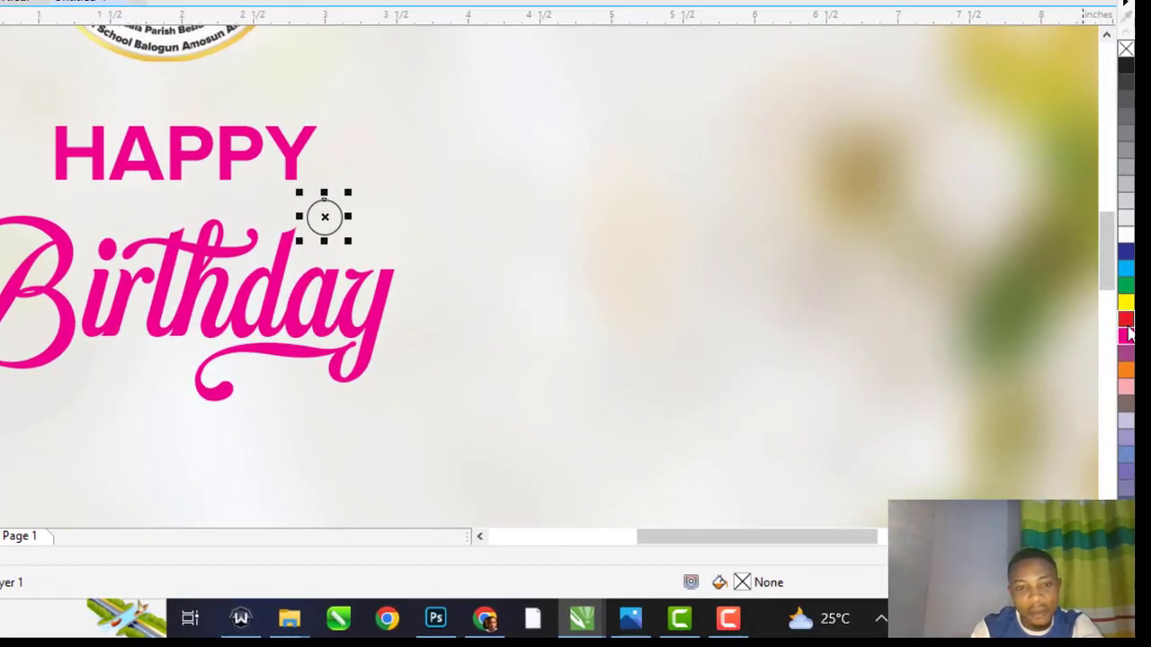
left_click(1129, 326)
scroll(465, 277, "up", 2)
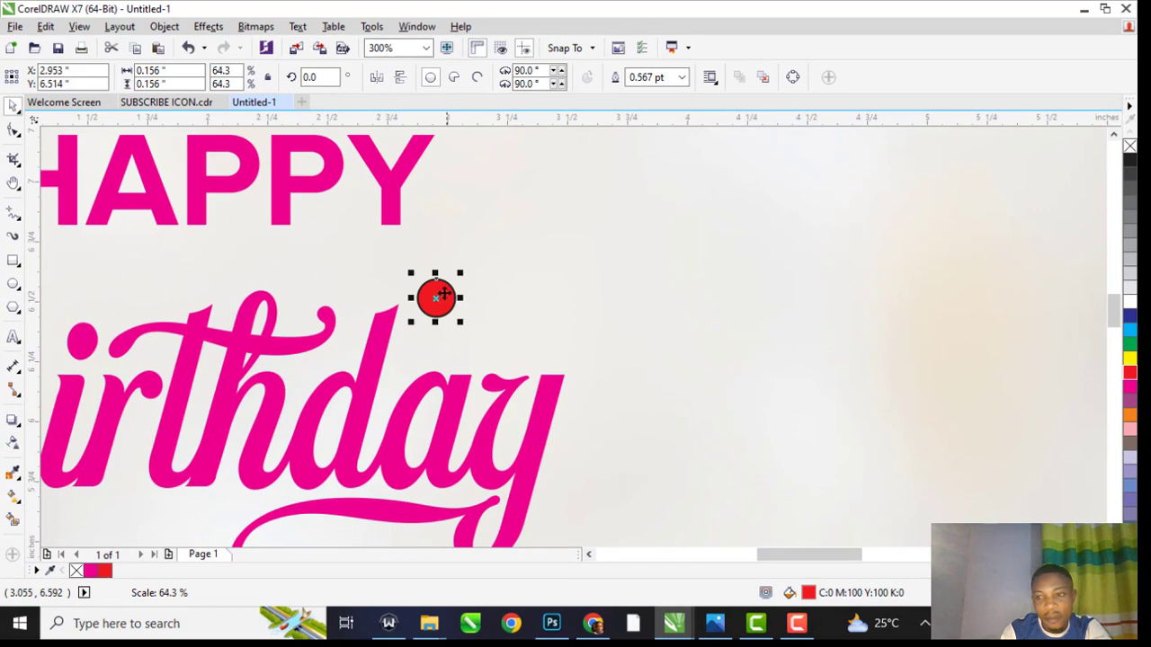
- Remove the red circle's outline and place a smaller copy about 0.08 in wide just below it
left_click_drag(443, 293, 442, 329)
right_click(450, 327)
scroll(568, 281, "down", 1)
scroll(568, 281, "up", 1)
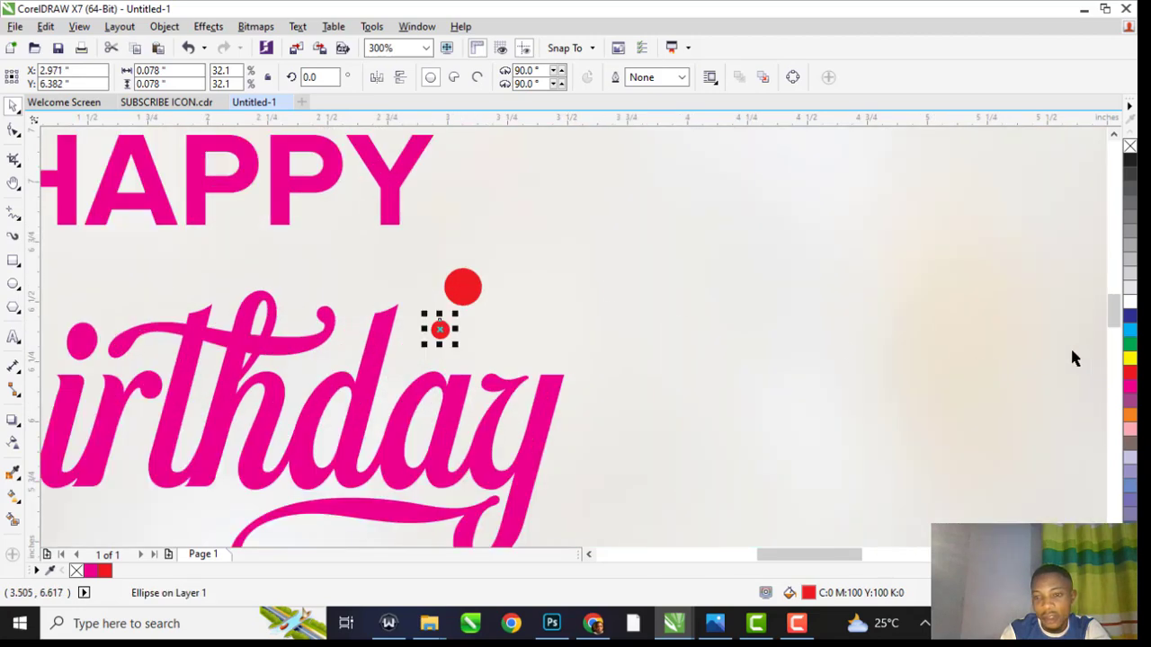
- Fill the smaller circle with the near-black CMYK color C75 M68 Y65 K90
left_click(1130, 318)
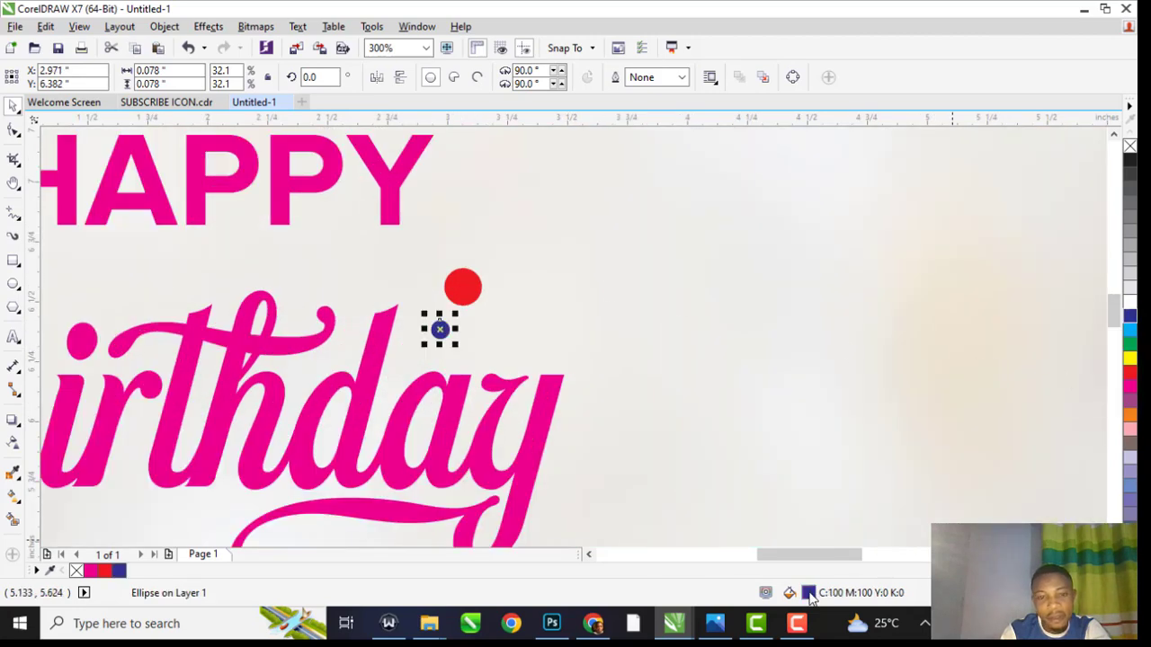
key("shift+F11")
left_click_drag(403, 327, 490, 429)
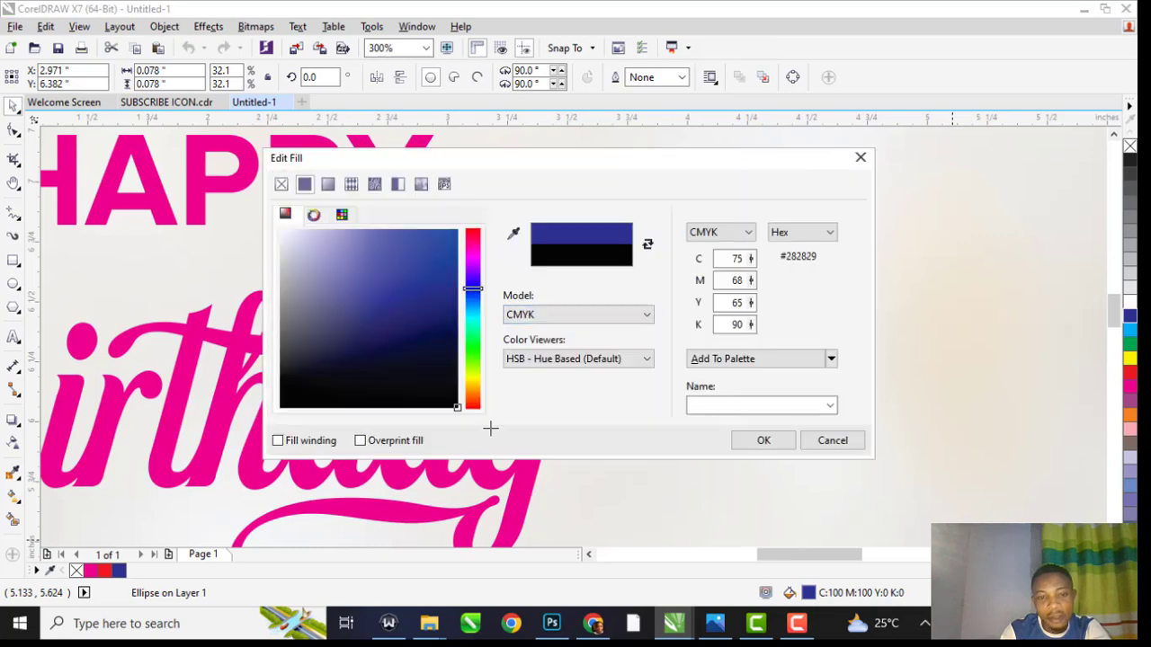
left_click(763, 439)
scroll(537, 271, "down", 1)
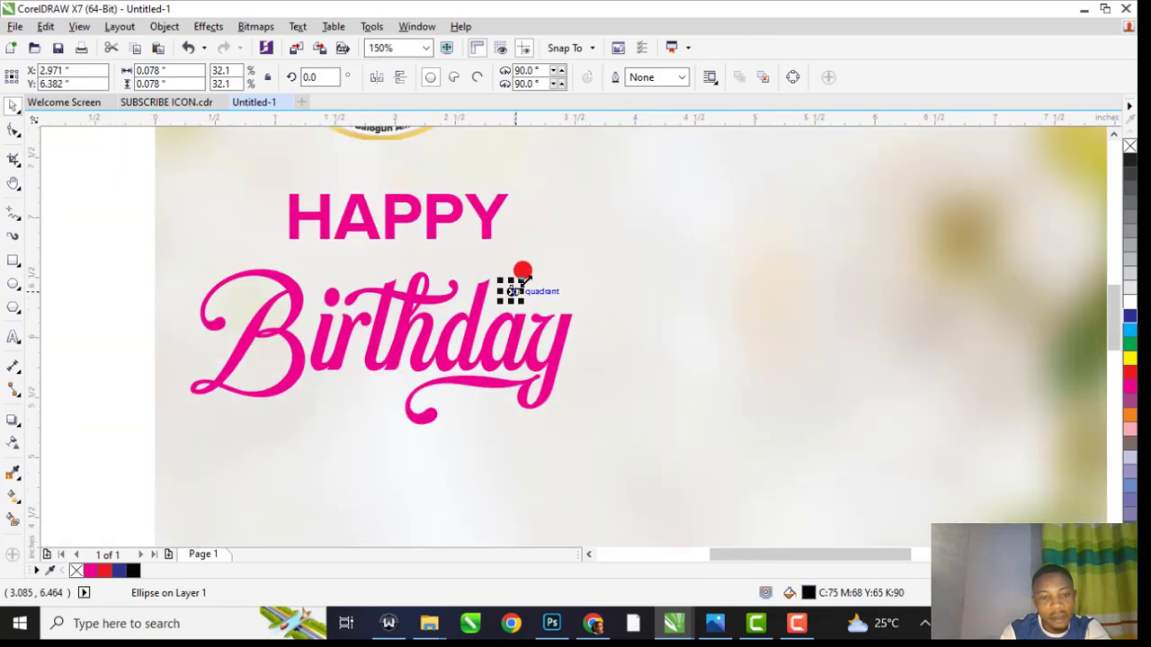
- Duplicate the red and near-black circles together and place the copies beneath Birthday, beside the curl of the y's tail
left_click(522, 269, "shift")
left_click_drag(524, 268, 476, 327)
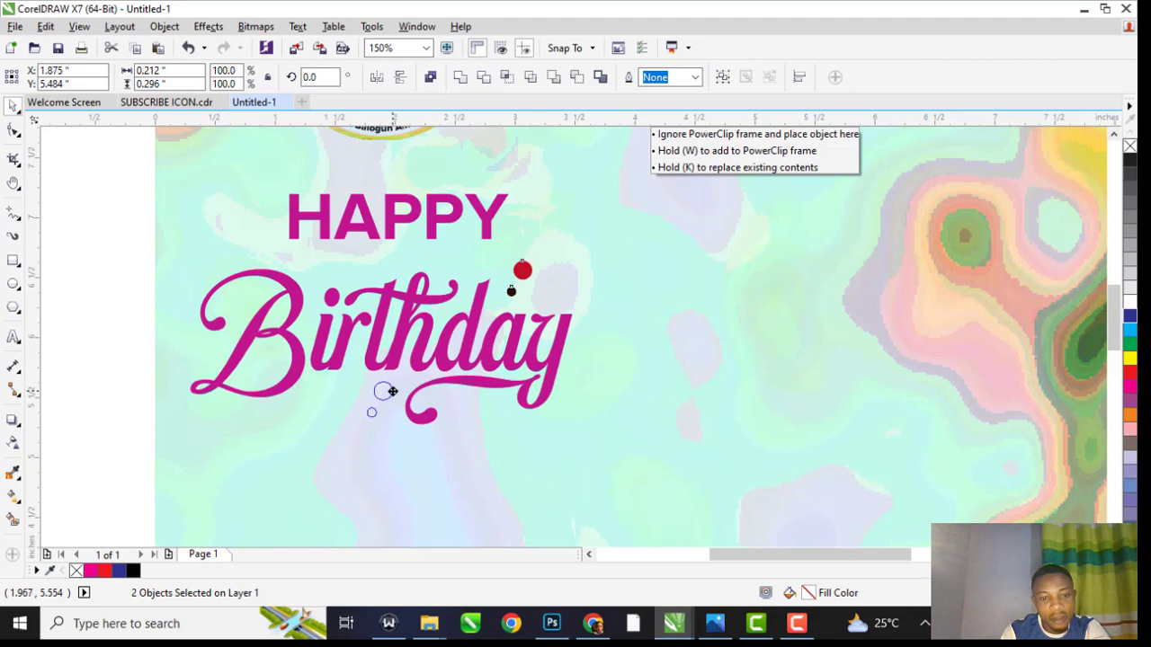
left_click_drag(392, 391, 396, 393)
left_click(539, 411)
- Fill the larger copied circle beneath Birthday with yellow, CMYK C0 M0 Y100 K0
key("Tab")
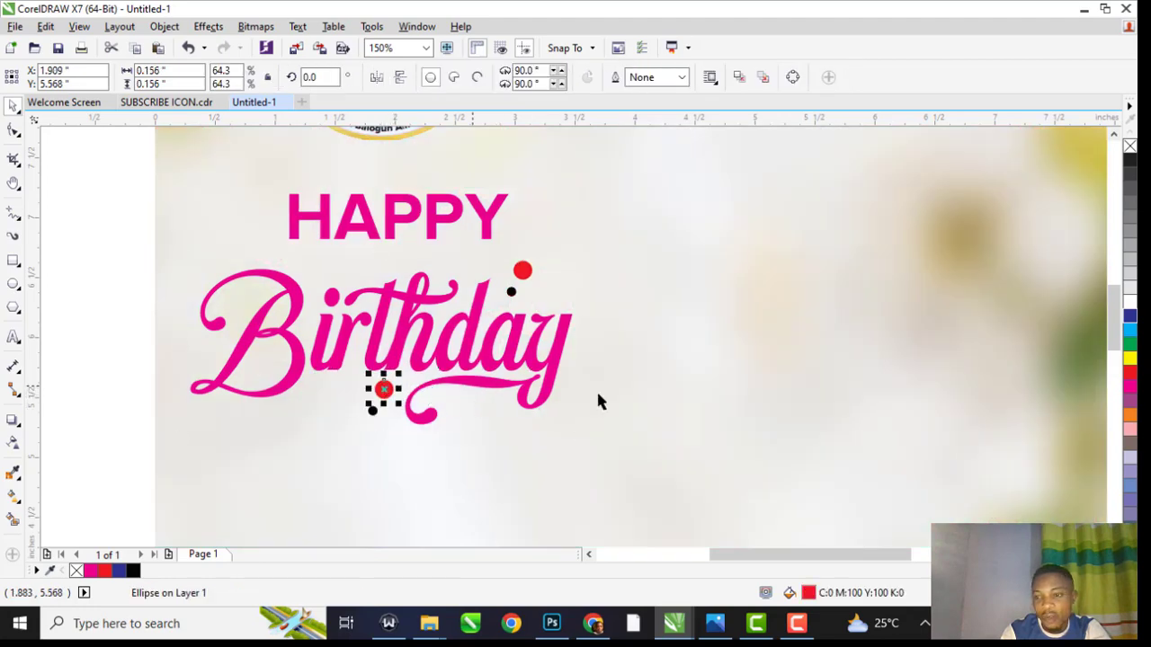
scroll(557, 308, "down", 2)
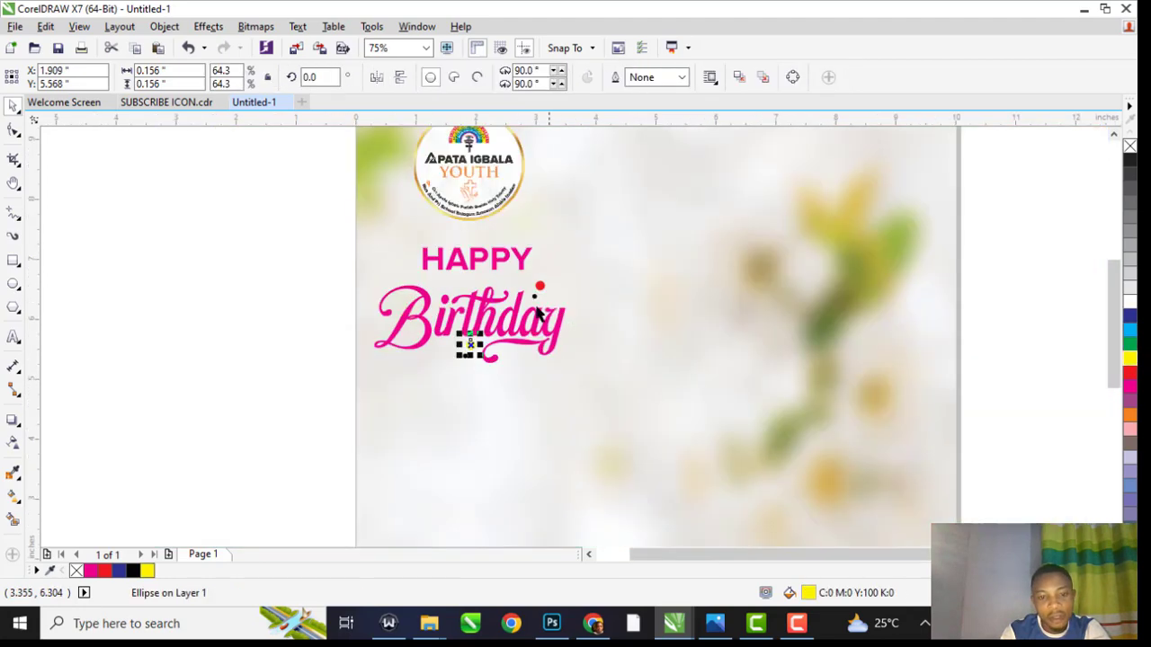
left_click(271, 286)
left_click(467, 347)
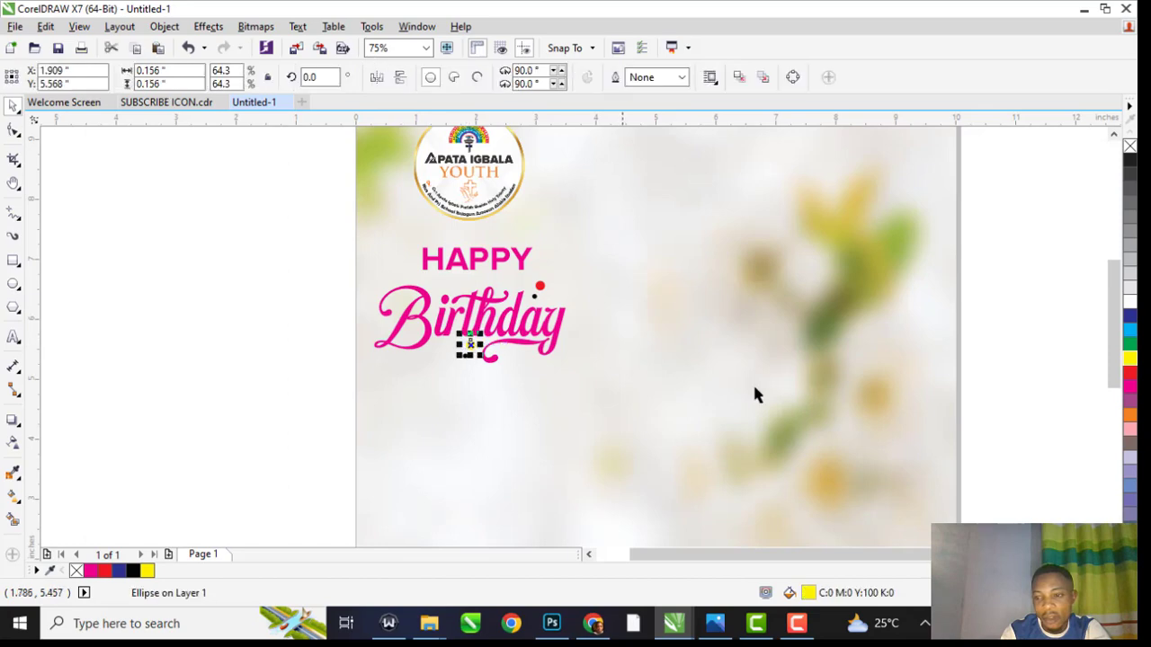
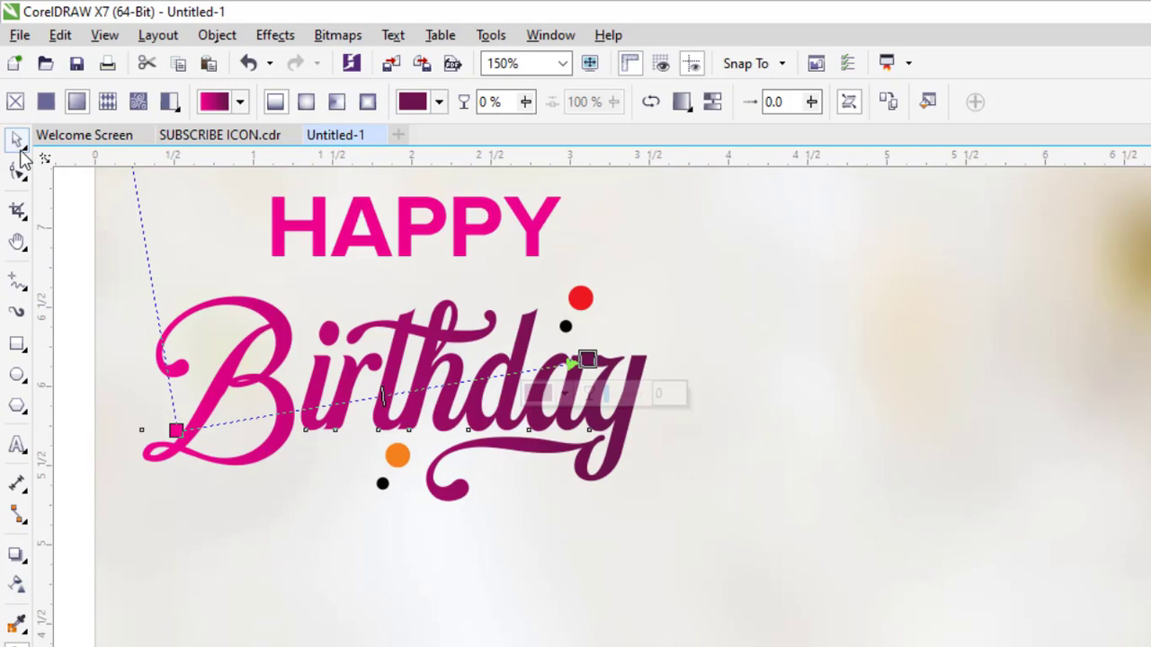
- Move the logo, HAPPY, Birthday and the four circles together slightly right, centring them at about X 2.47 in, Y 7.36 in
left_click(439, 326)
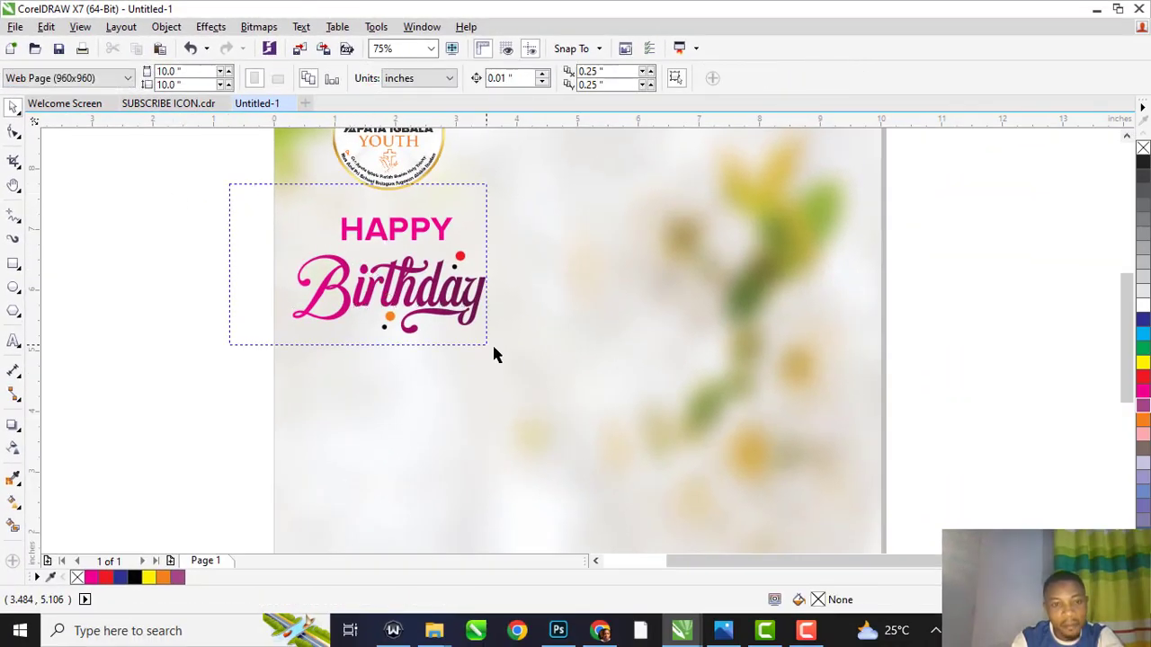
left_click_drag(492, 349, 492, 349)
scroll(441, 315, "down", 1)
left_click_drag(316, 173, 494, 343)
scroll(421, 250, "up", 1)
left_click_drag(406, 130, 454, 123)
scroll(429, 277, "down", 1)
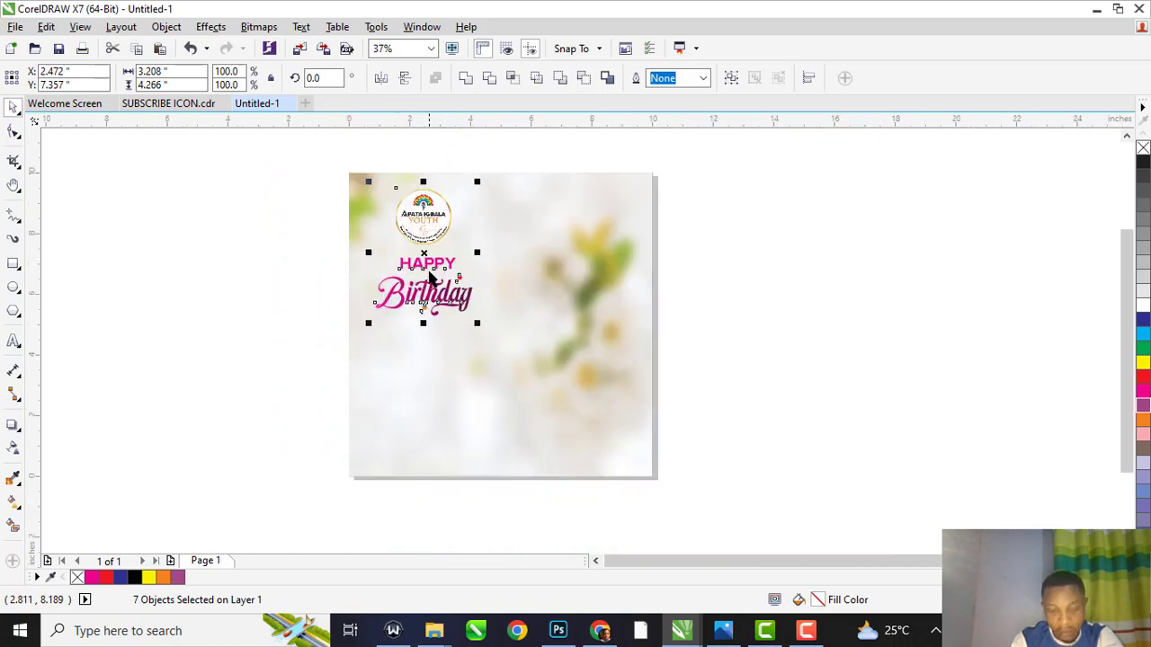
left_click(303, 260)
- Add the celebrant's first name in capital letters as artistic text beneath Birthday
scroll(458, 303, "up", 1)
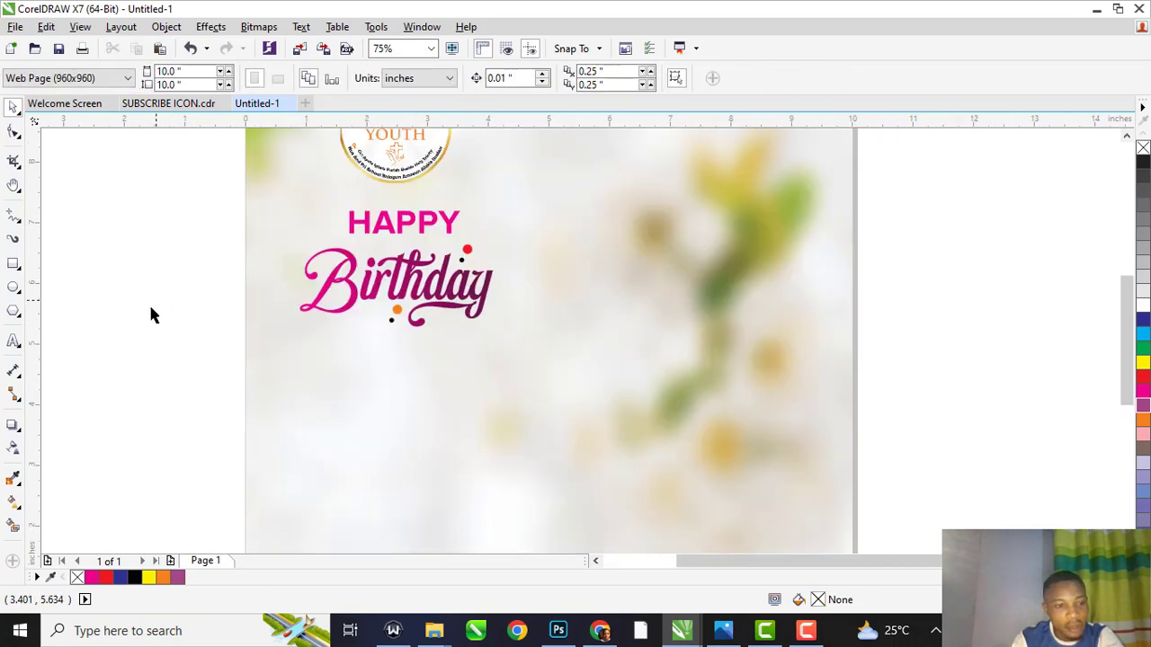
left_click(13, 340)
left_click(304, 366)
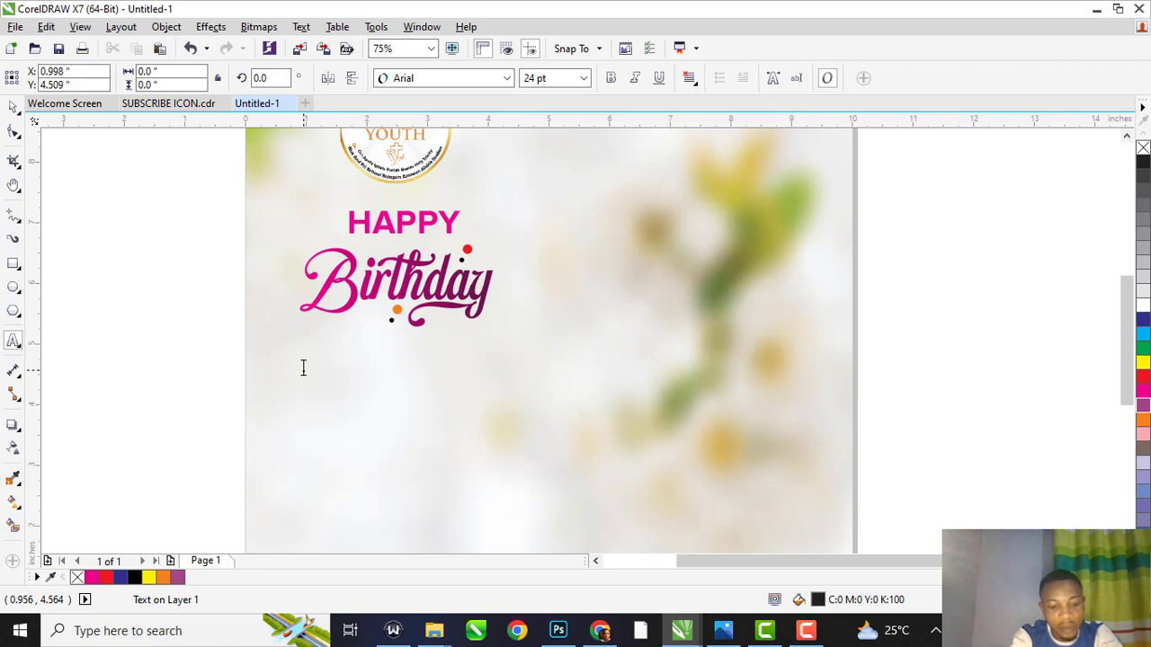
type("rose")
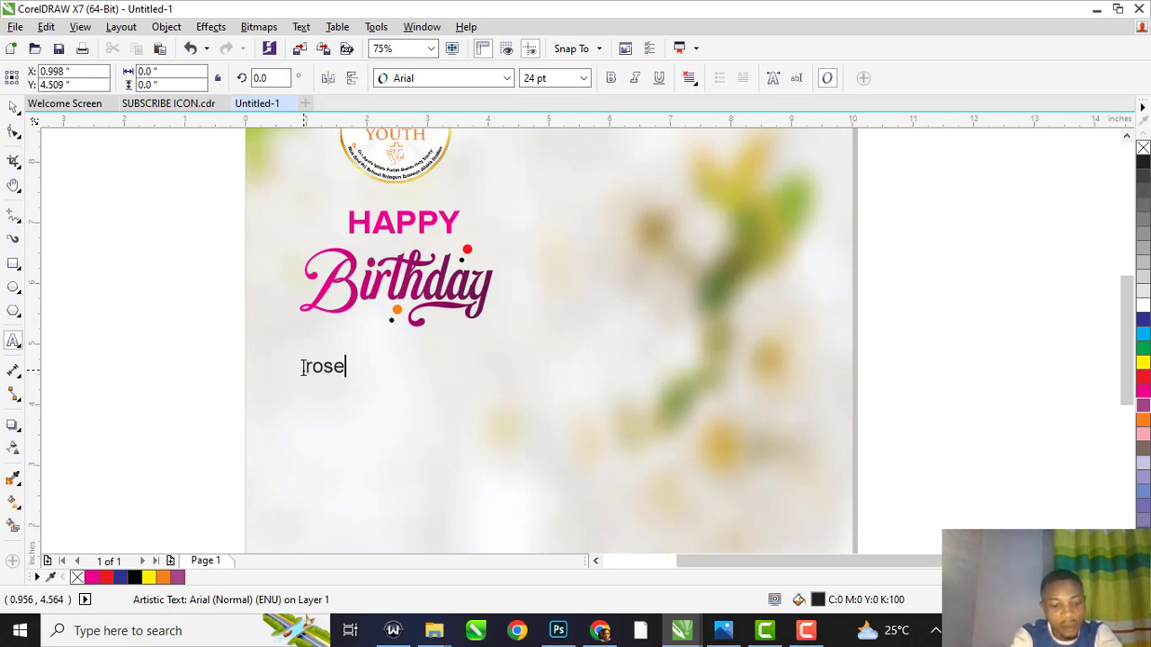
key("ctrl+a")
type("ROSELINE")
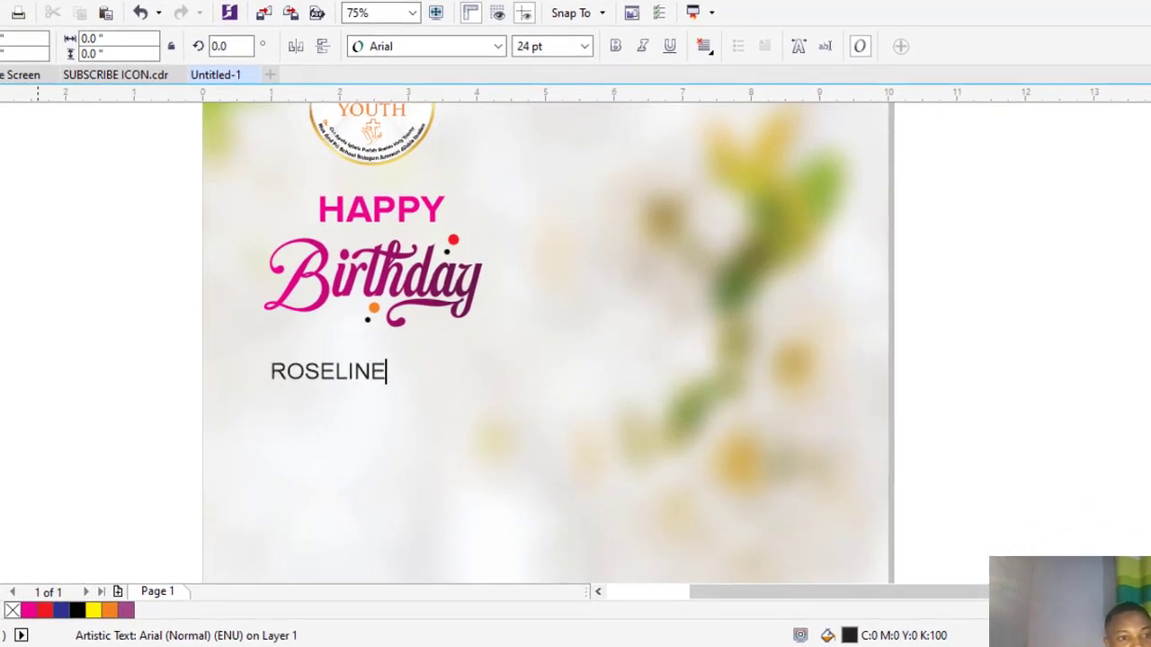
key("ctrl+space")
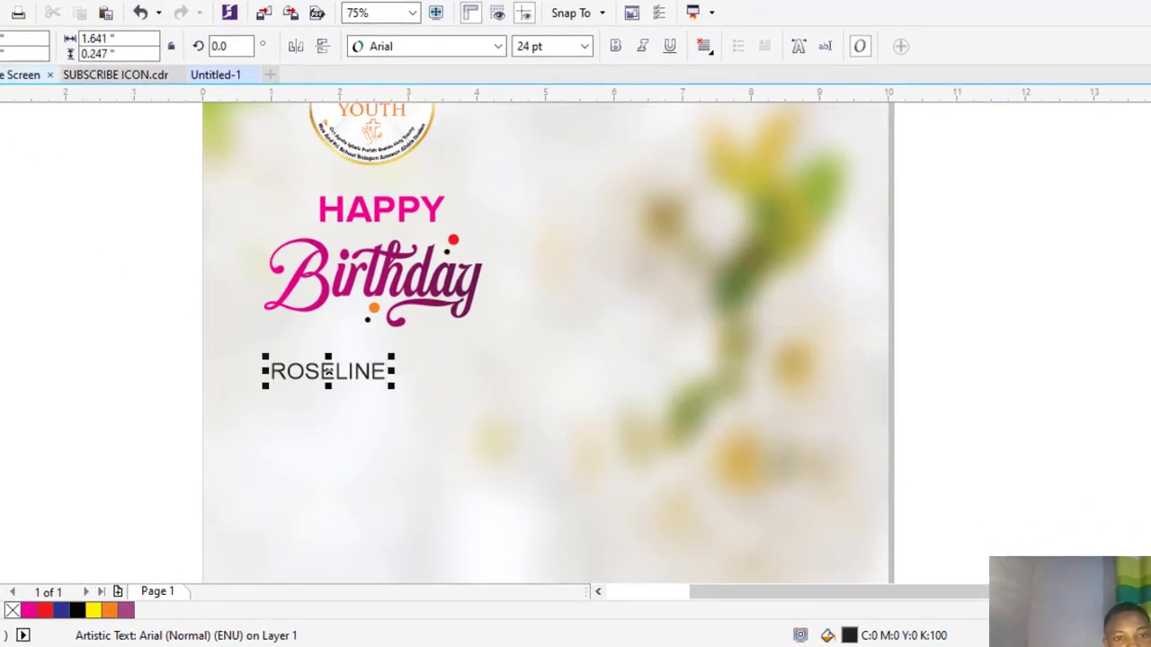
- Change the celebrant's name to the Futura Md BT font, enlarge it to about 55.6 pt, and centre it beneath Birthday
left_click(422, 46)
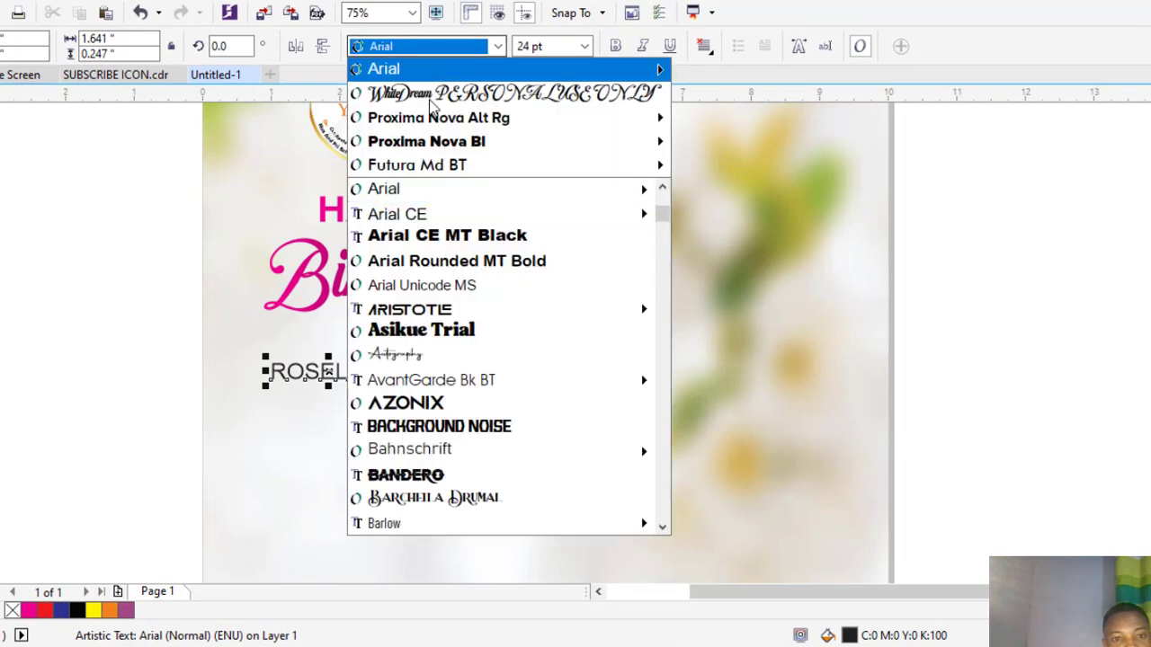
key("Return")
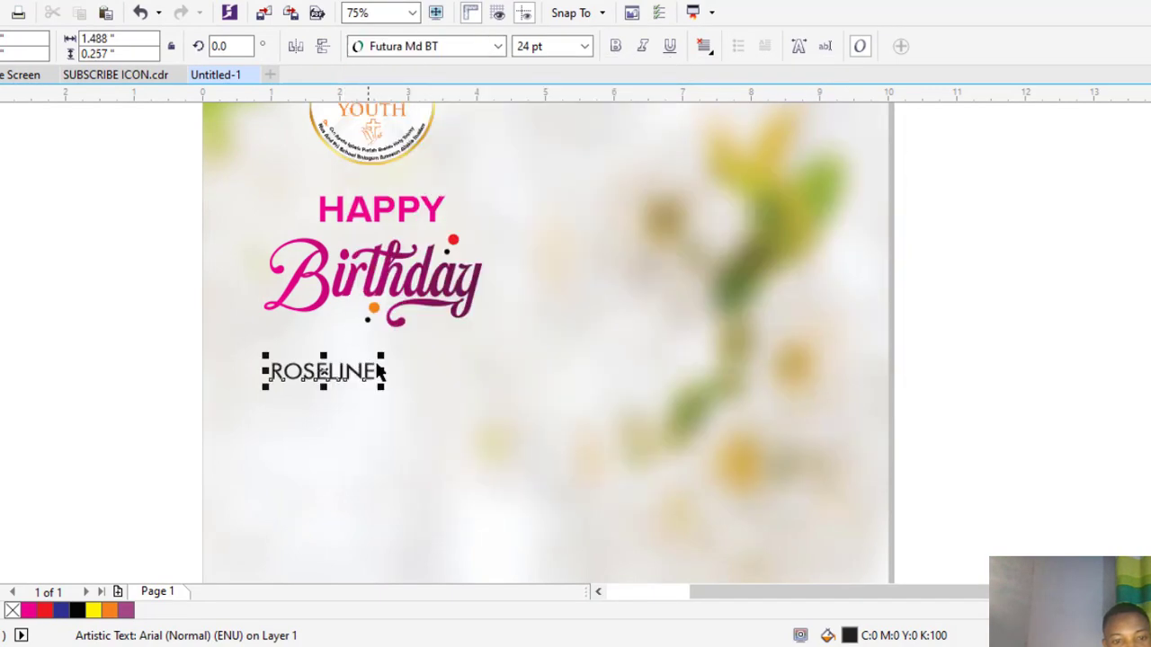
left_click_drag(386, 357, 527, 331)
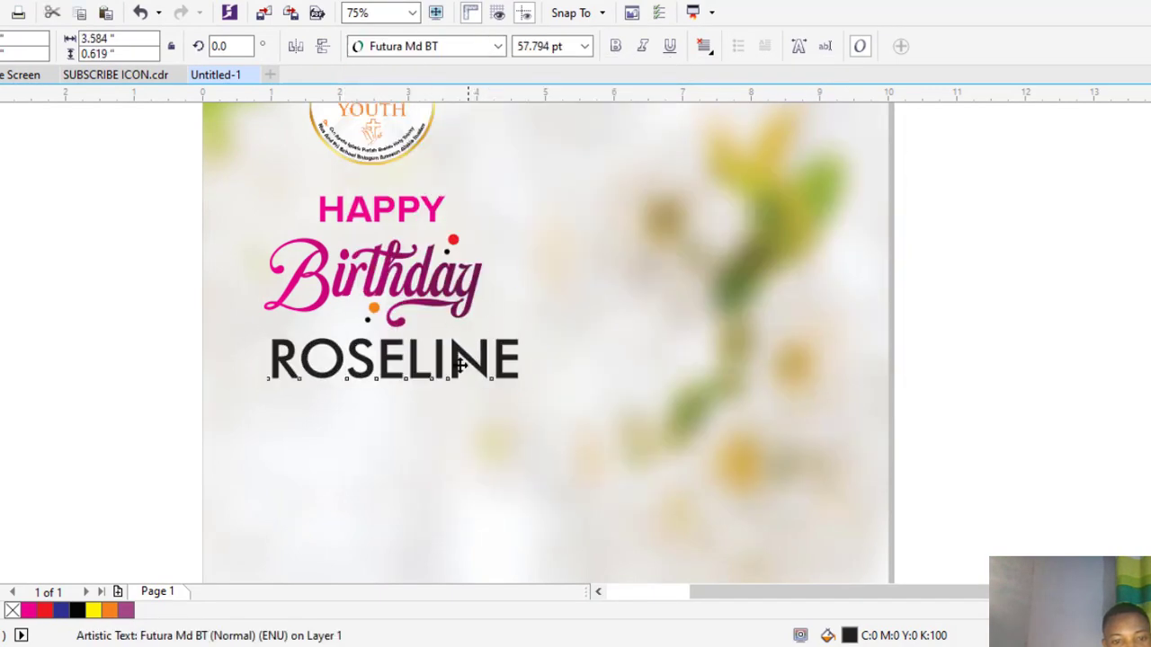
mouse_move(457, 362)
left_mouse_down()
mouse_move(644, 103)
mouse_move(435, 342)
mouse_move(409, 99)
mouse_move(451, 364)
left_mouse_up()
scroll(286, 360, "up", 2)
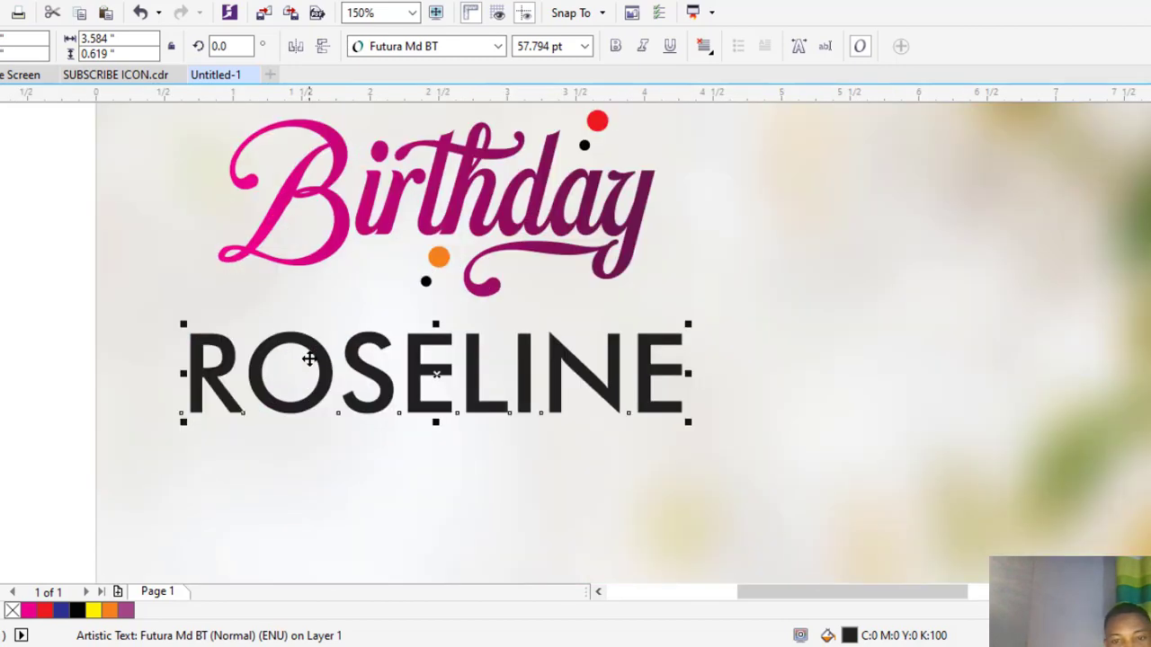
left_click_drag(685, 337, 675, 326)
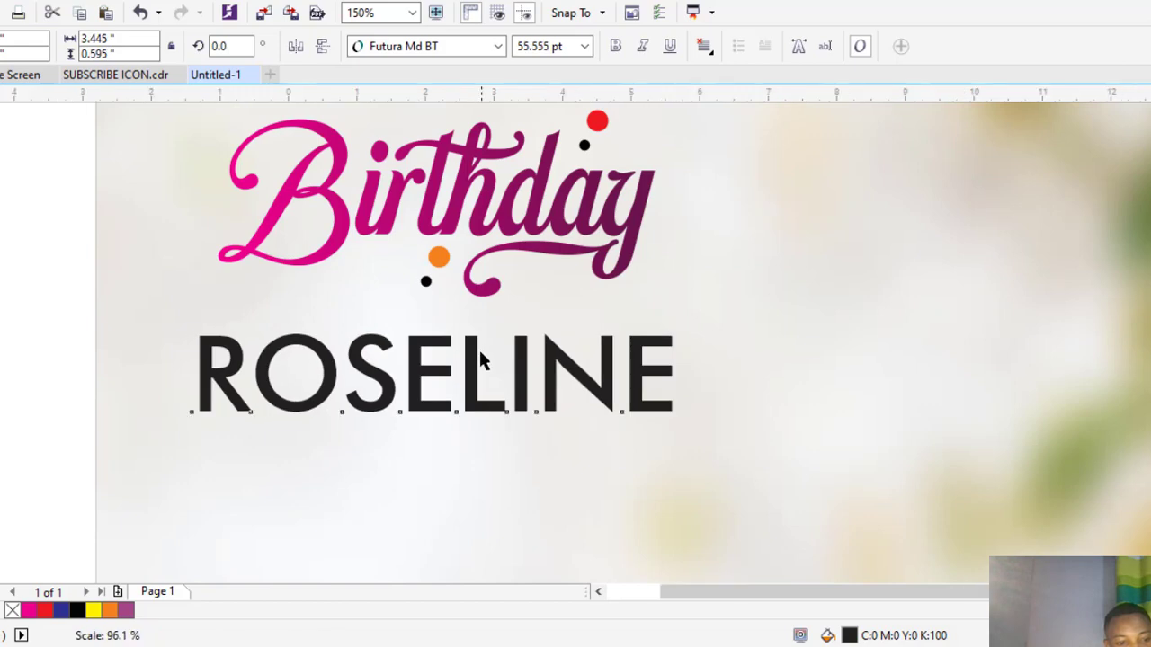
scroll(478, 347, "down", 2)
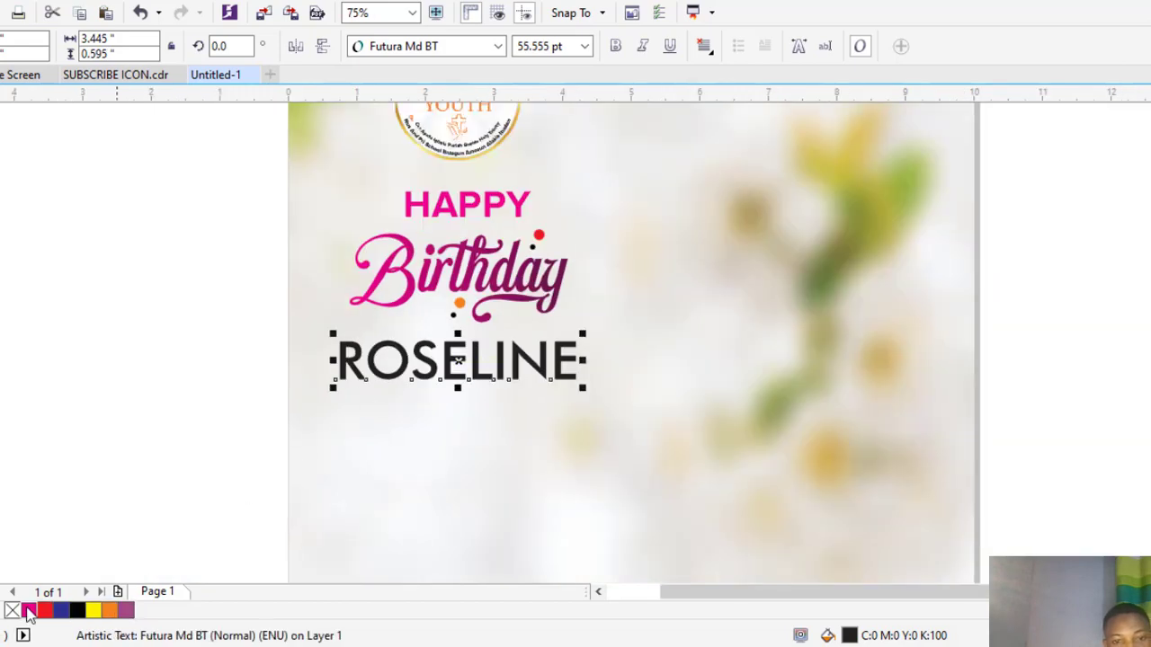
- Try a magenta fill on the celebrant's name
left_click(29, 610)
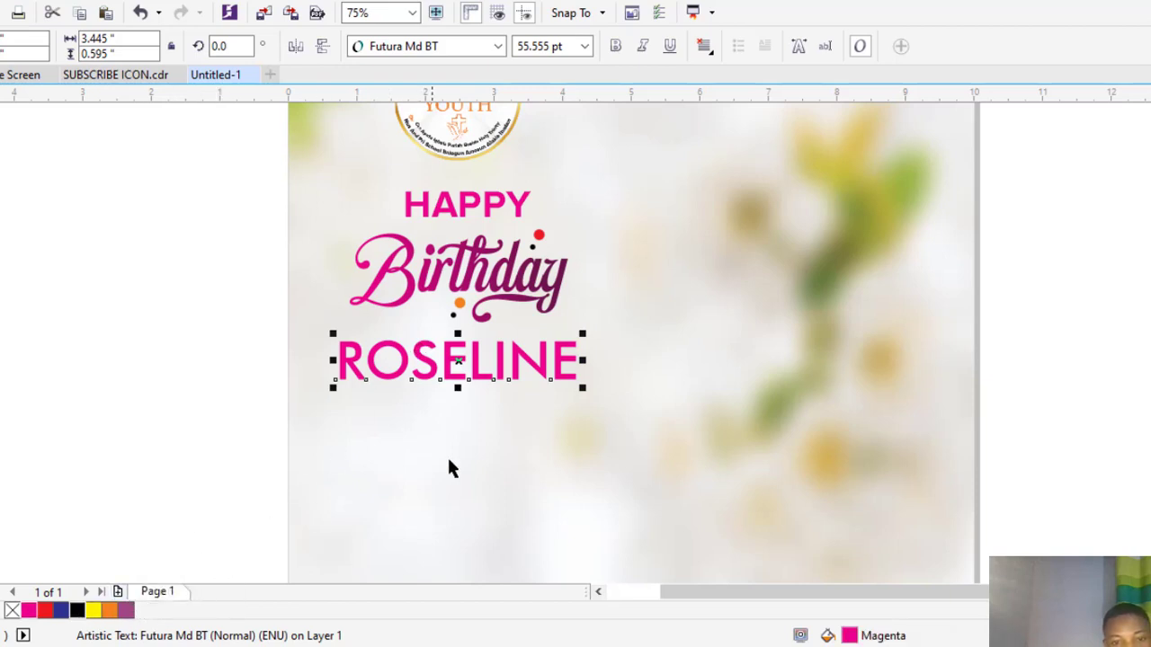
key("ctrl+z")
key("ctrl+z")
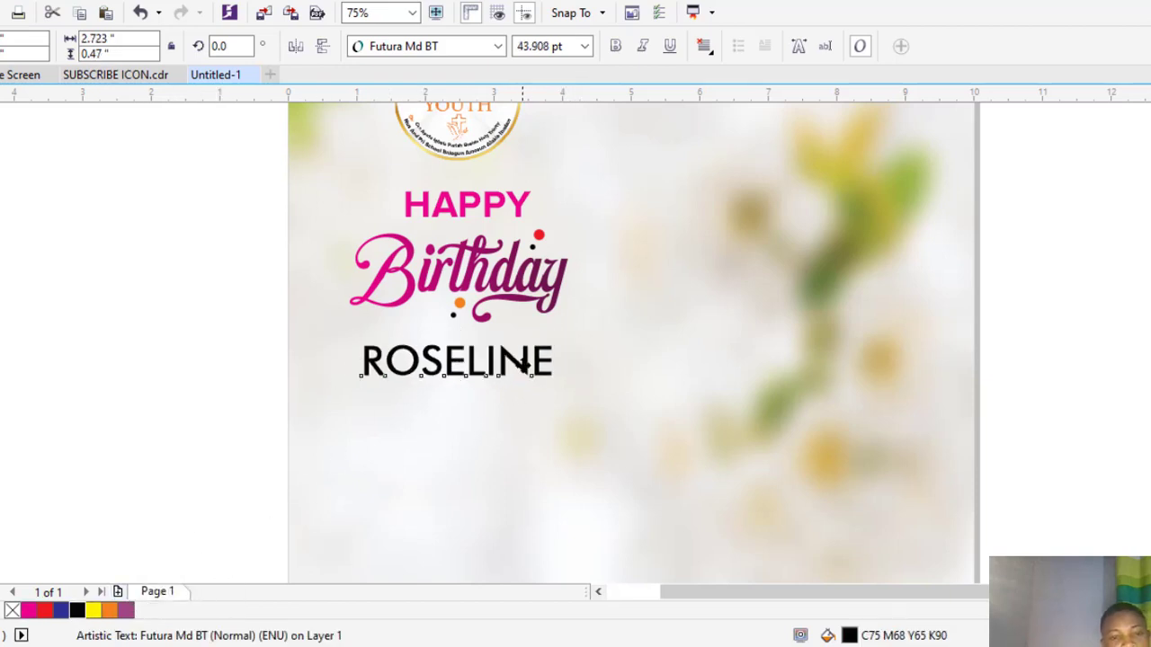
- Fill the celebrant's name with near-black CMYK C75 M68 Y65 K90 and reduce it to about 43.9 pt beneath Birthday
left_click(524, 363)
scroll(378, 261, "down", 1)
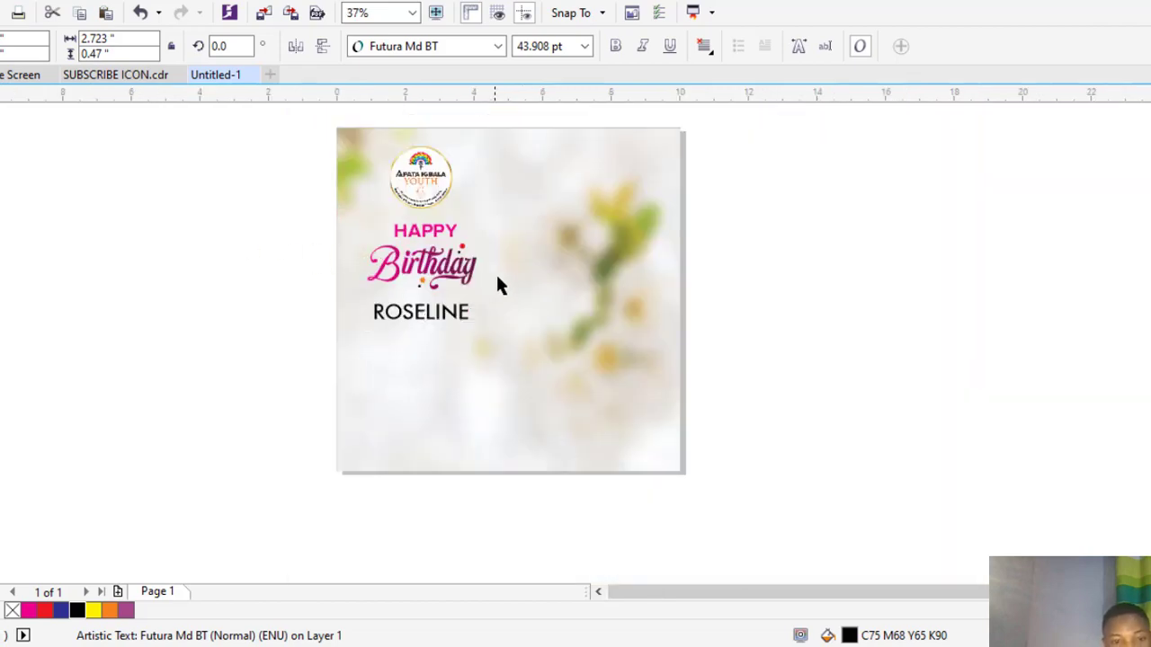
left_click(526, 310)
- Duplicate the celebrant's name text directly below the original
scroll(426, 310, "up", 2)
left_click(423, 315)
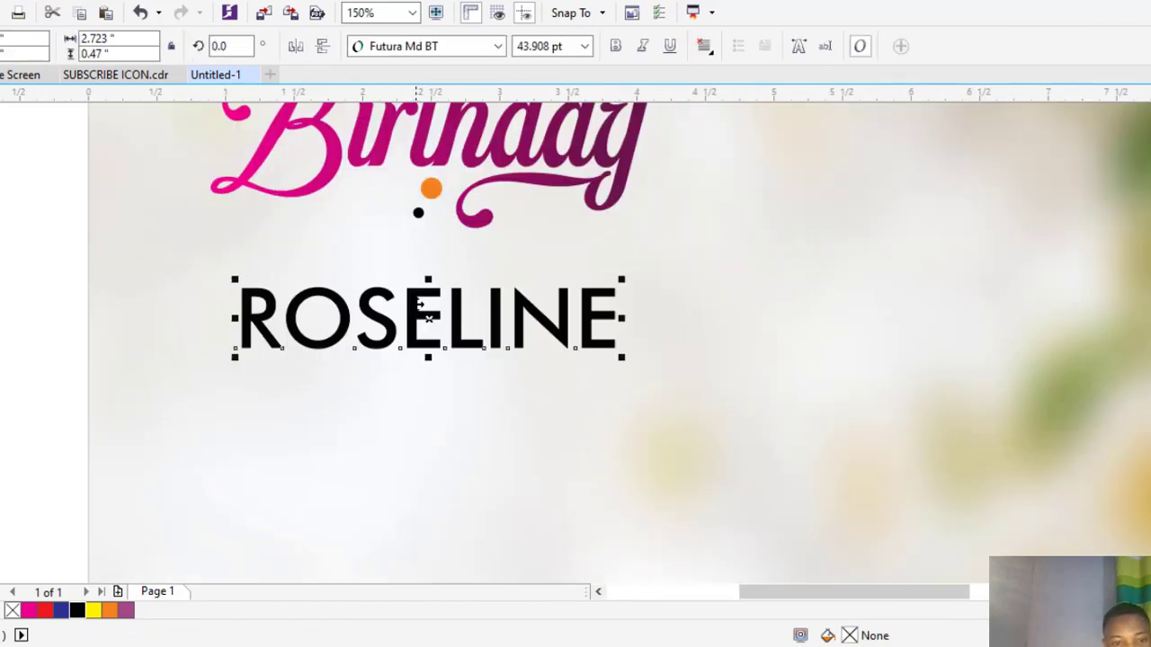
scroll(421, 310, "down", 1)
left_click_drag(421, 310, 419, 379)
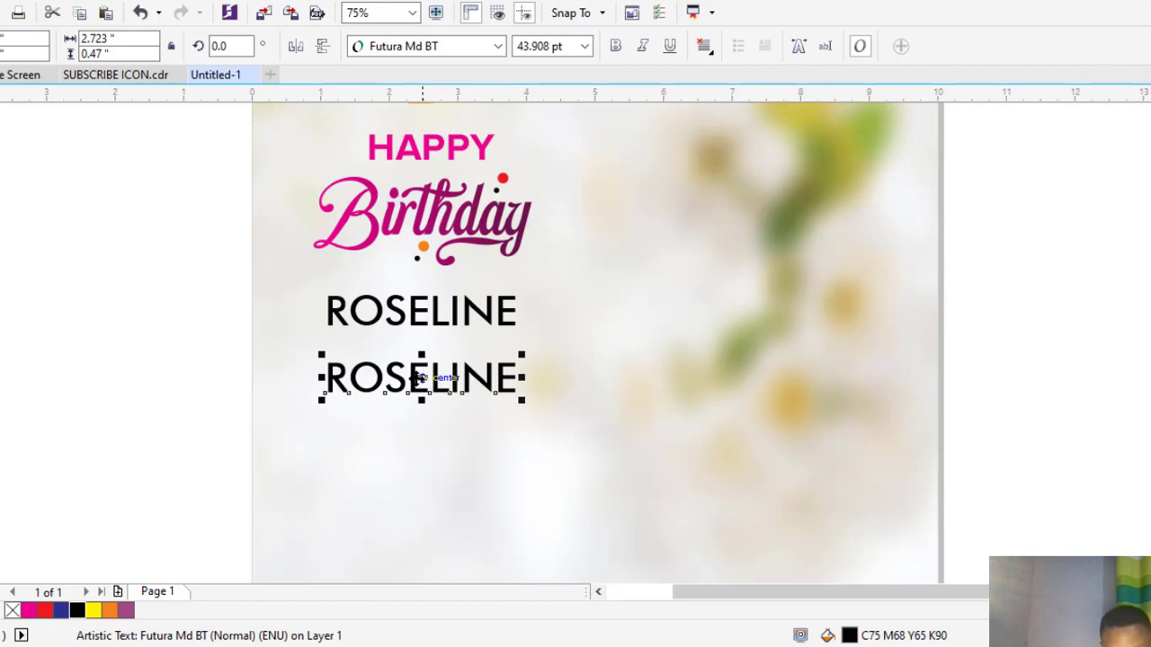
- Replace the duplicated text with "May things fall in pleasant places" and "for you as you age in grace." on two lines
double_click(421, 377)
double_click(418, 380)
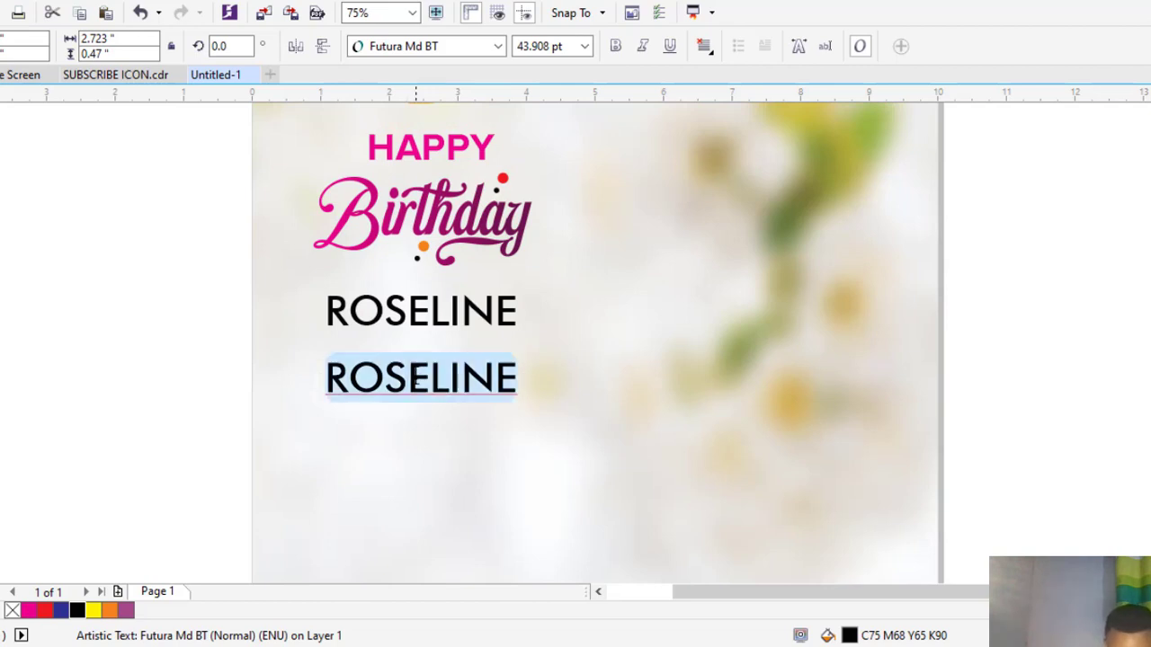
type("May t")
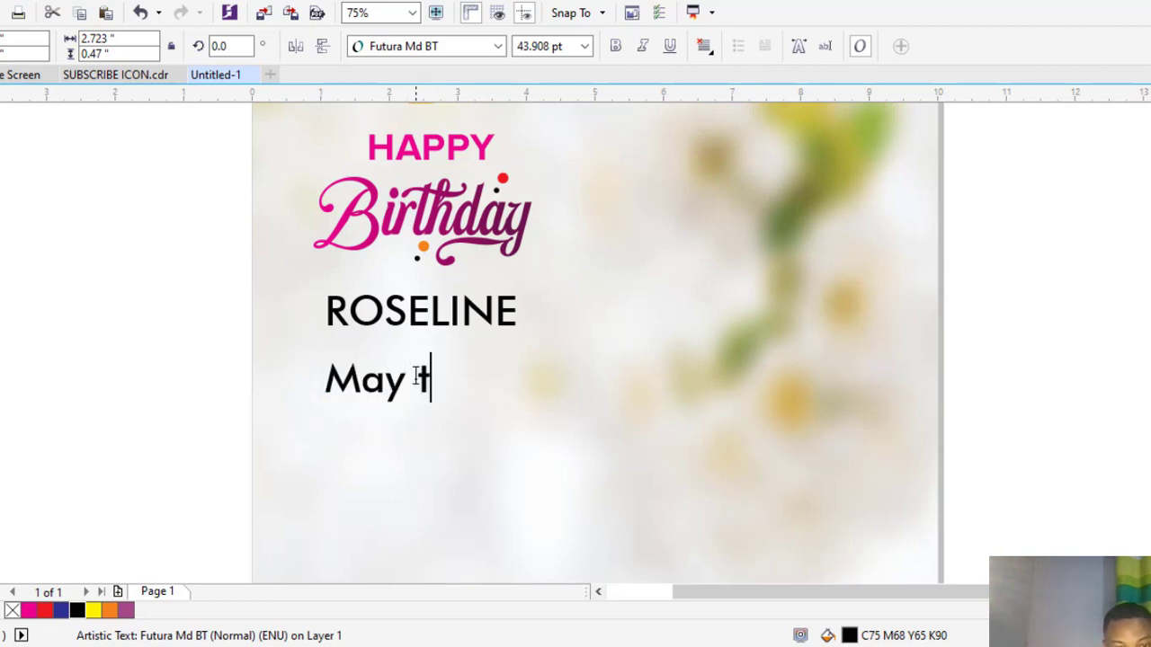
type("hings")
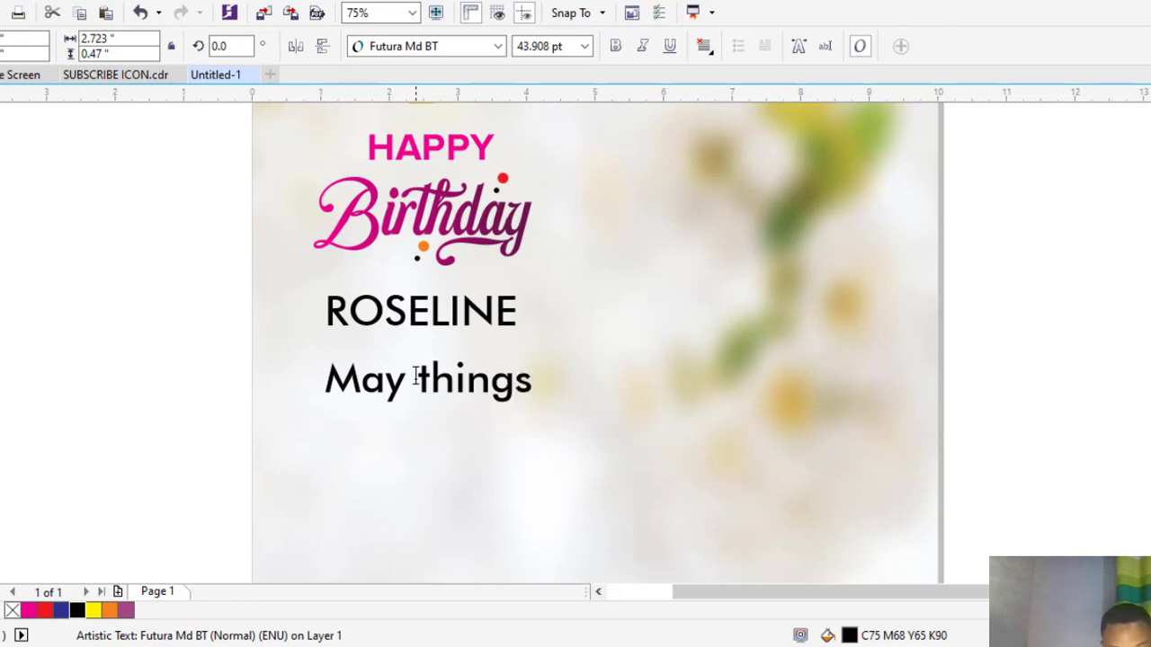
type(" fall i")
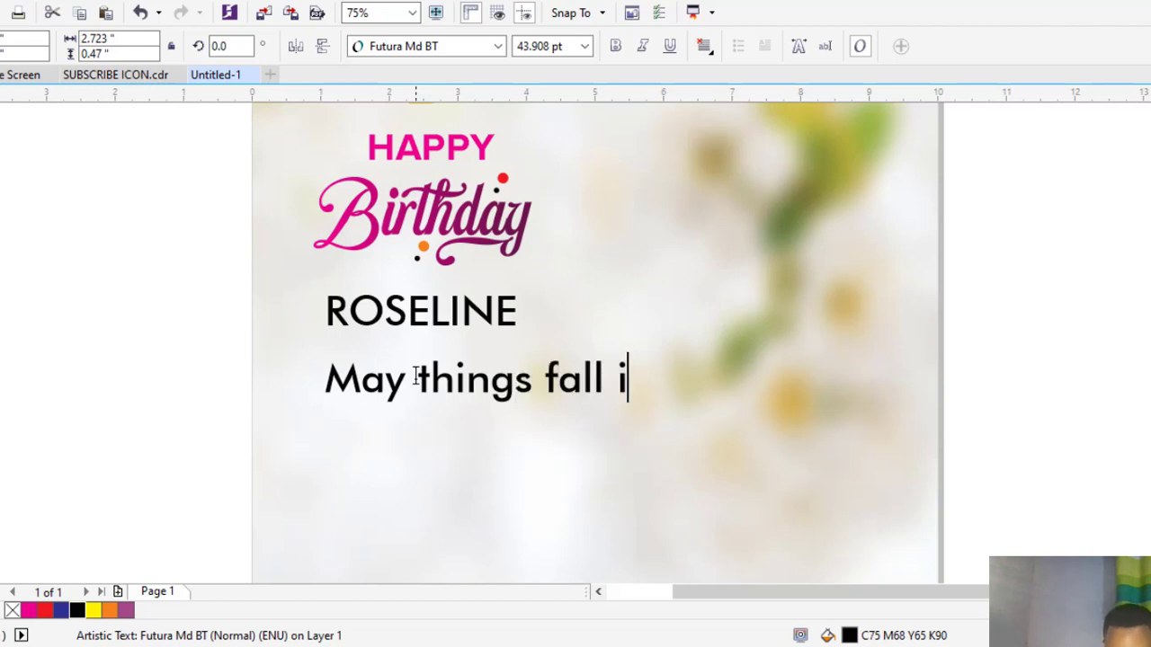
type("n pleasant")
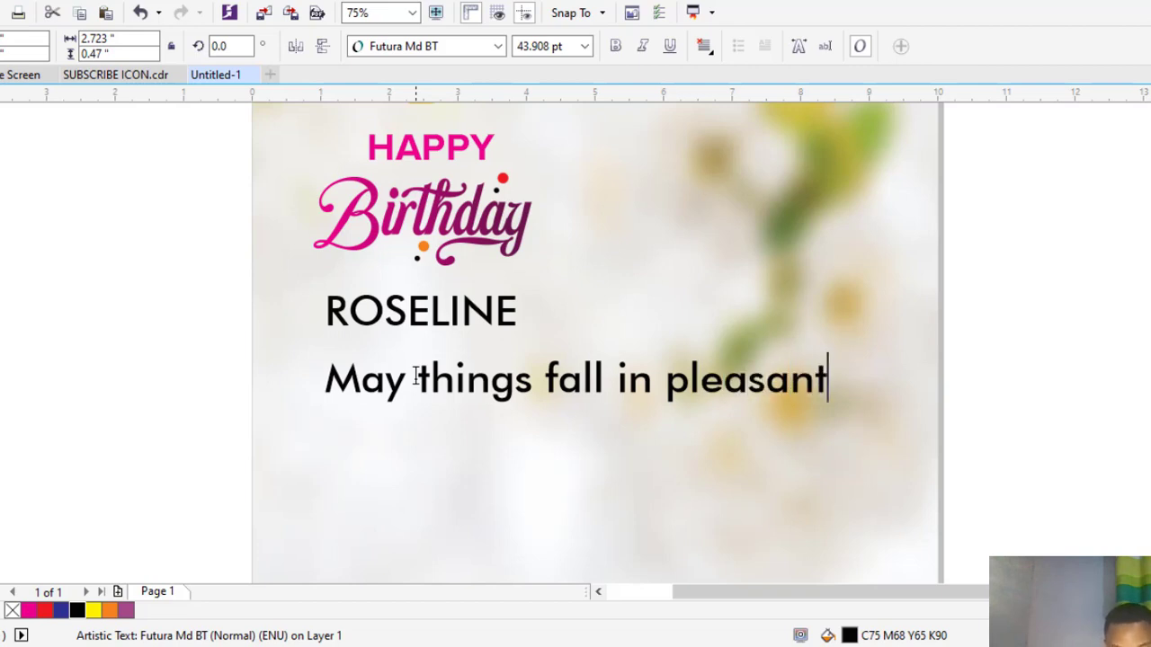
type(" places ")
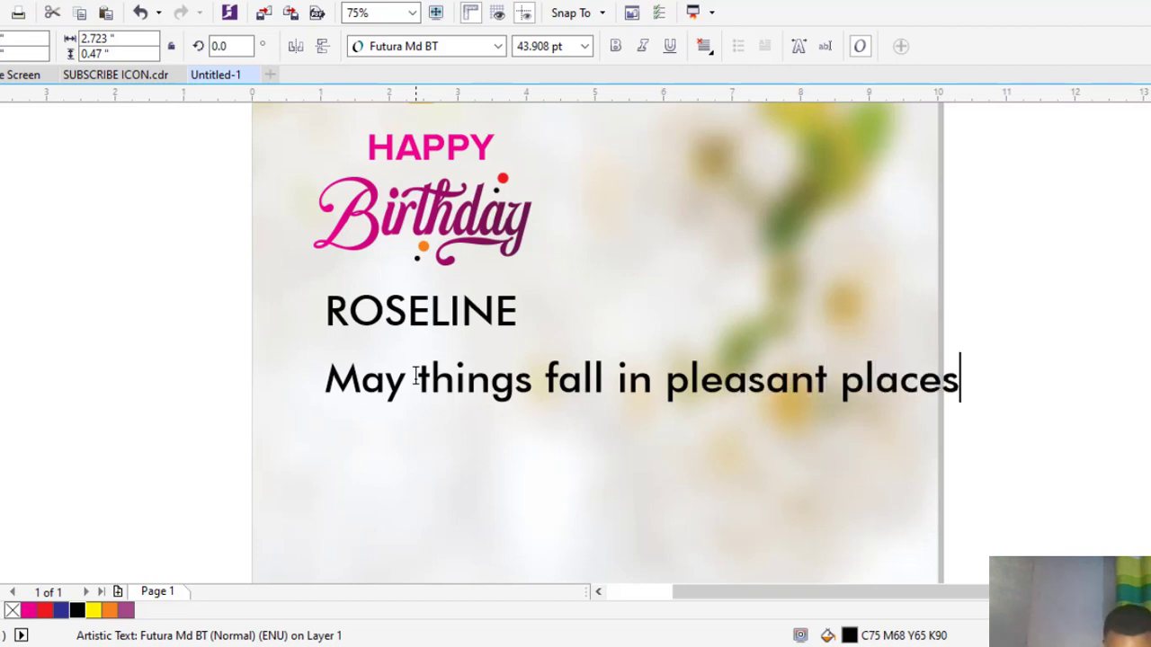
type("for")
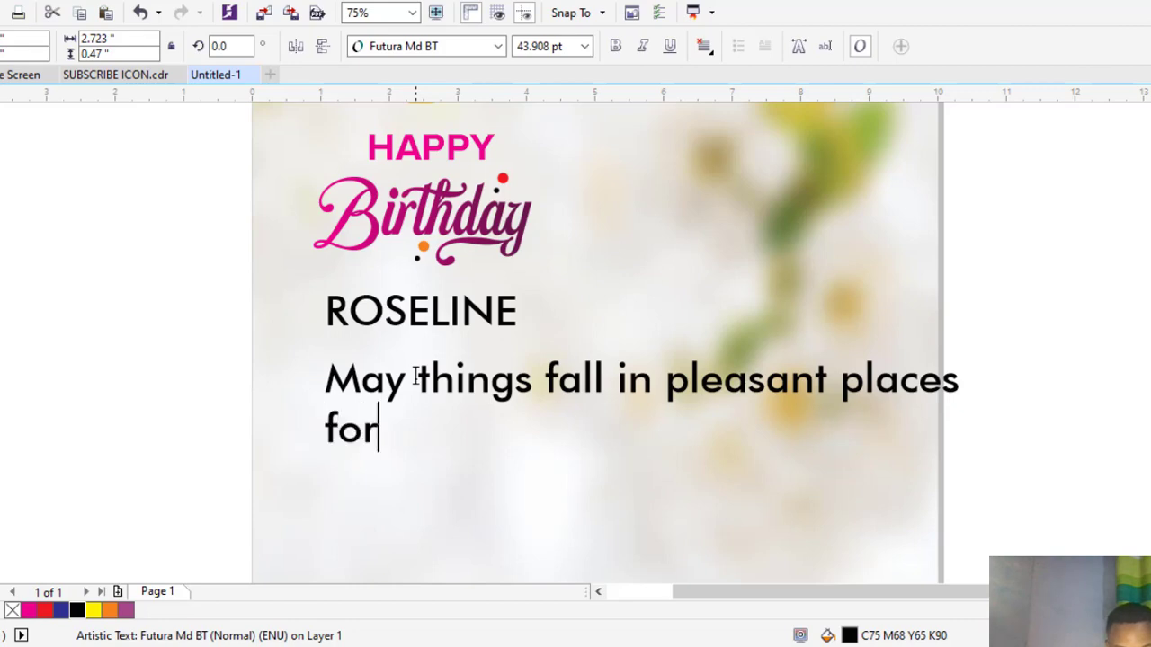
type(" you a")
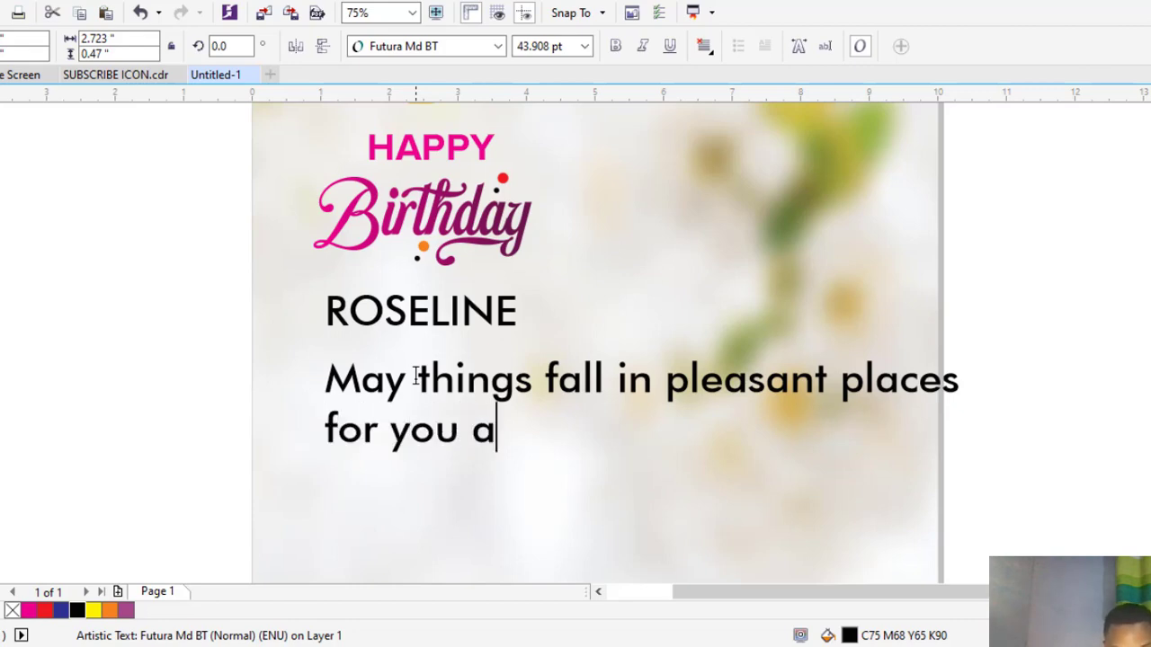
type("s you age")
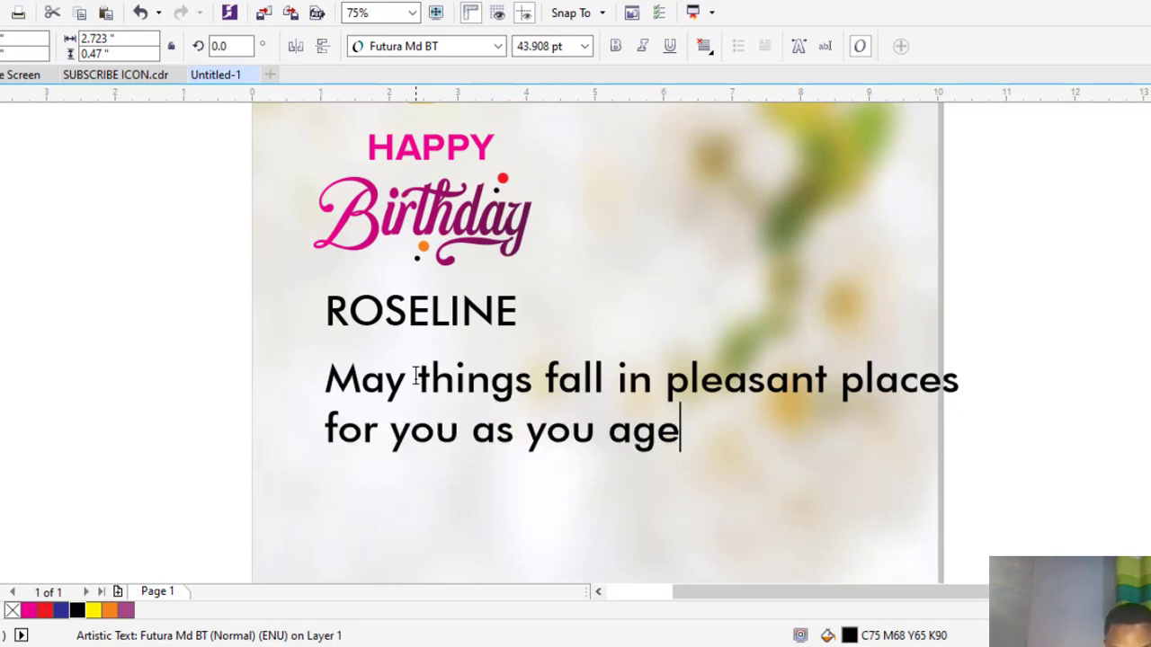
type(" in grace.")
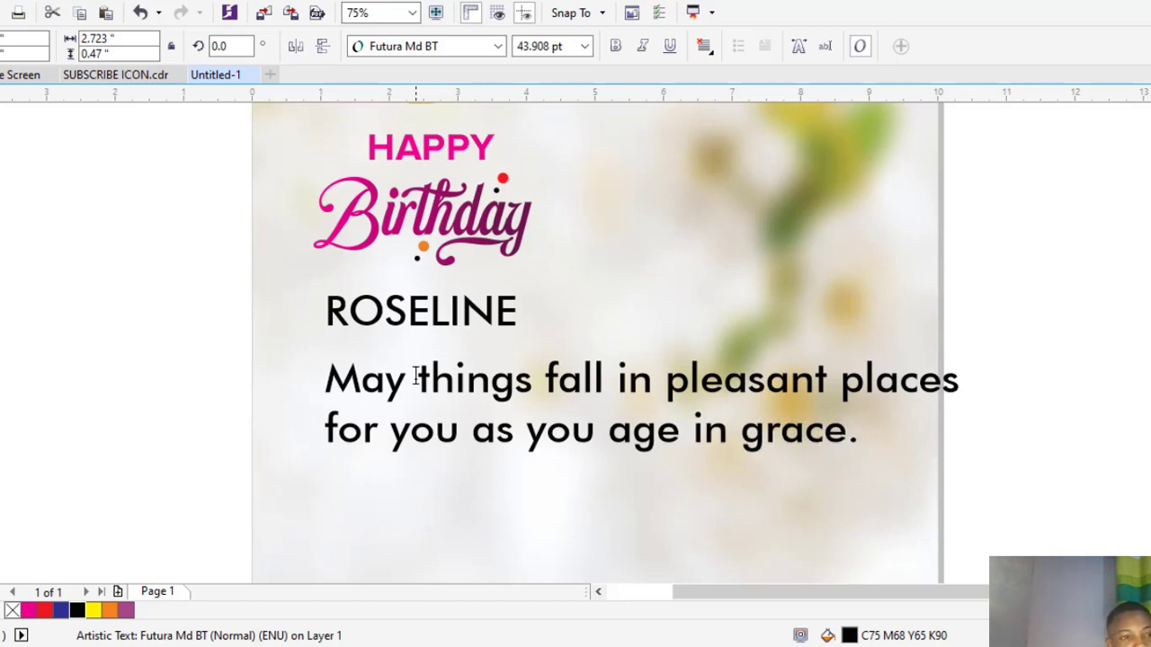
- Reduce the two-line birthday message to 12 pt and move it up closer to the celebrant's name
scroll(415, 377, "down", 2)
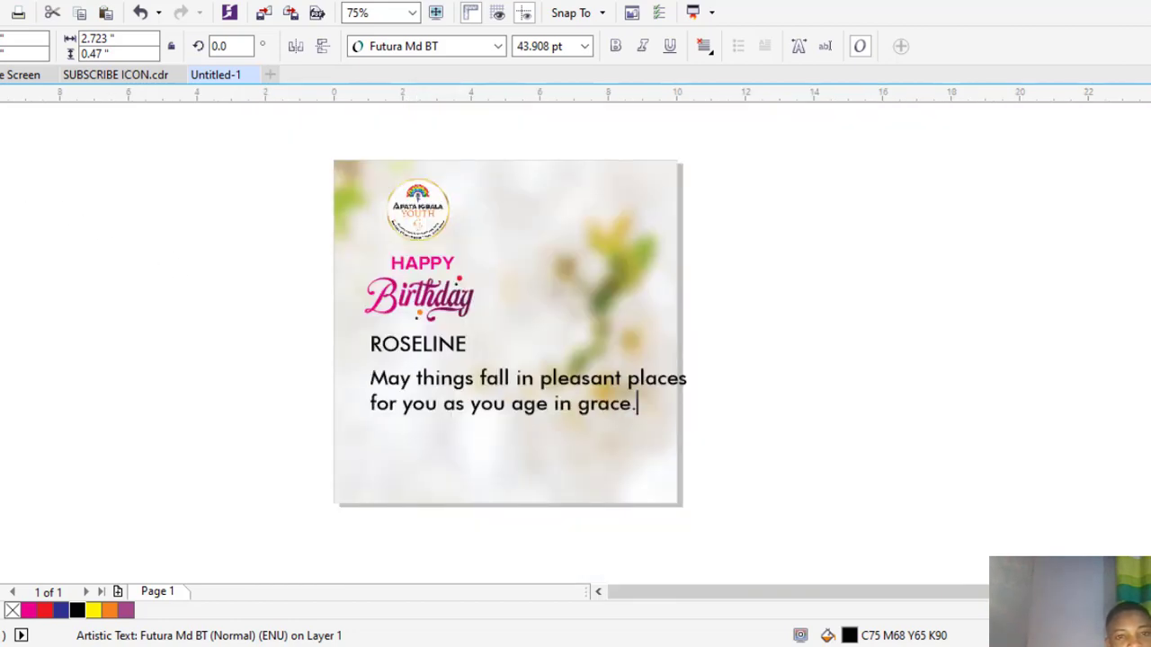
left_click(571, 46)
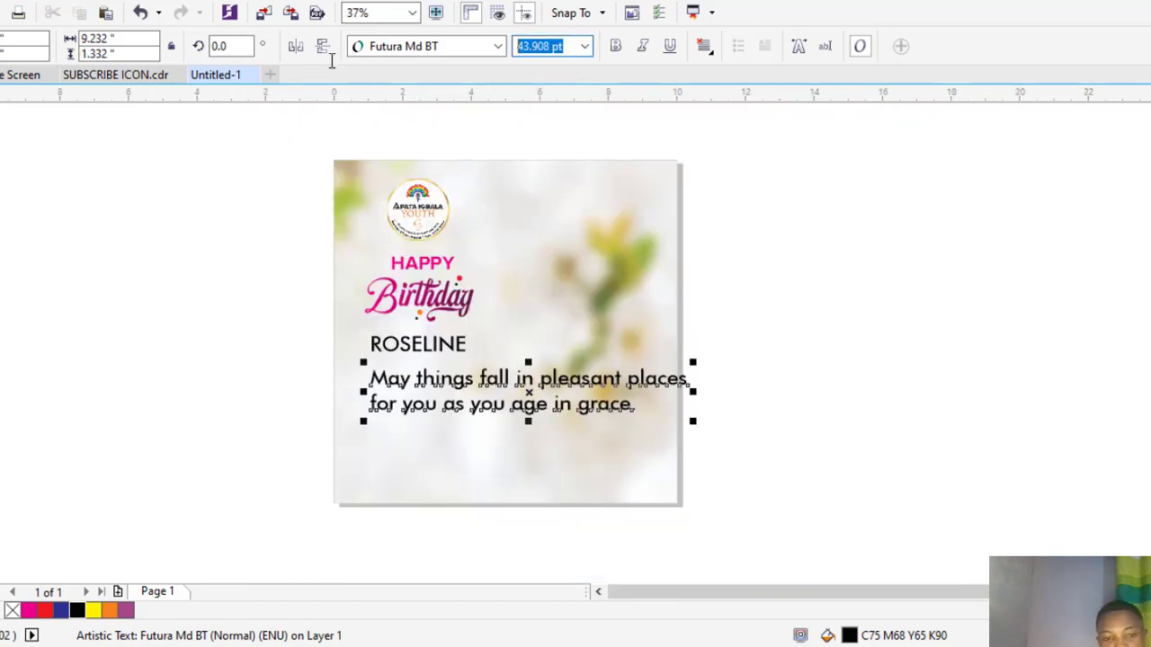
type("12")
key("Return")
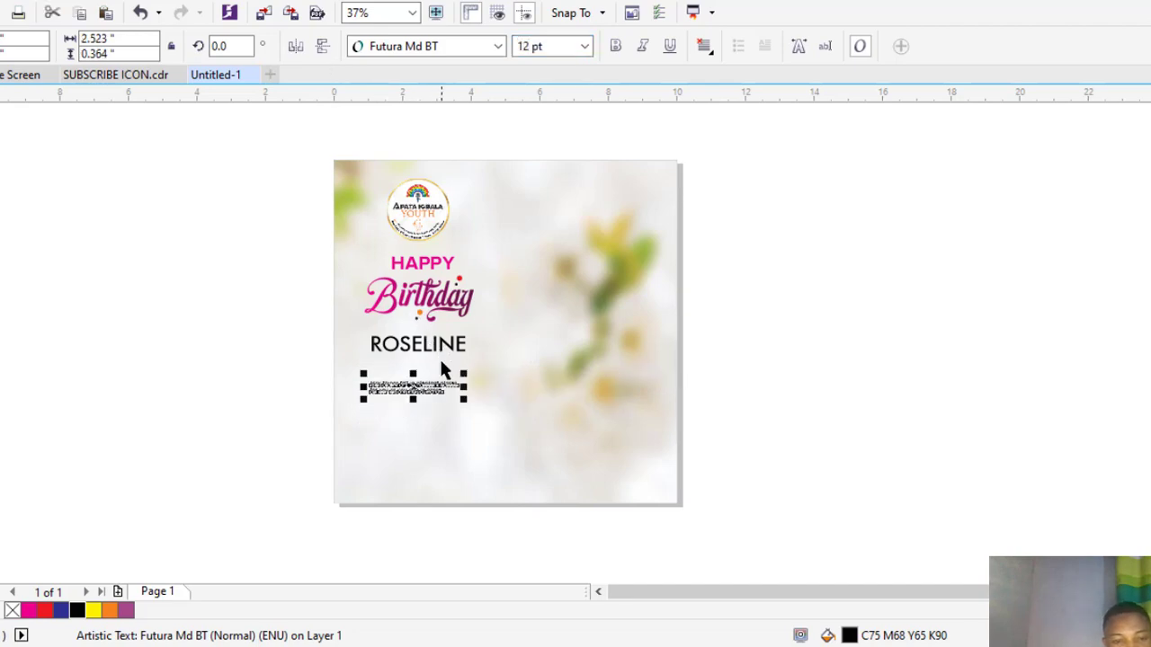
scroll(436, 392, "up", 2)
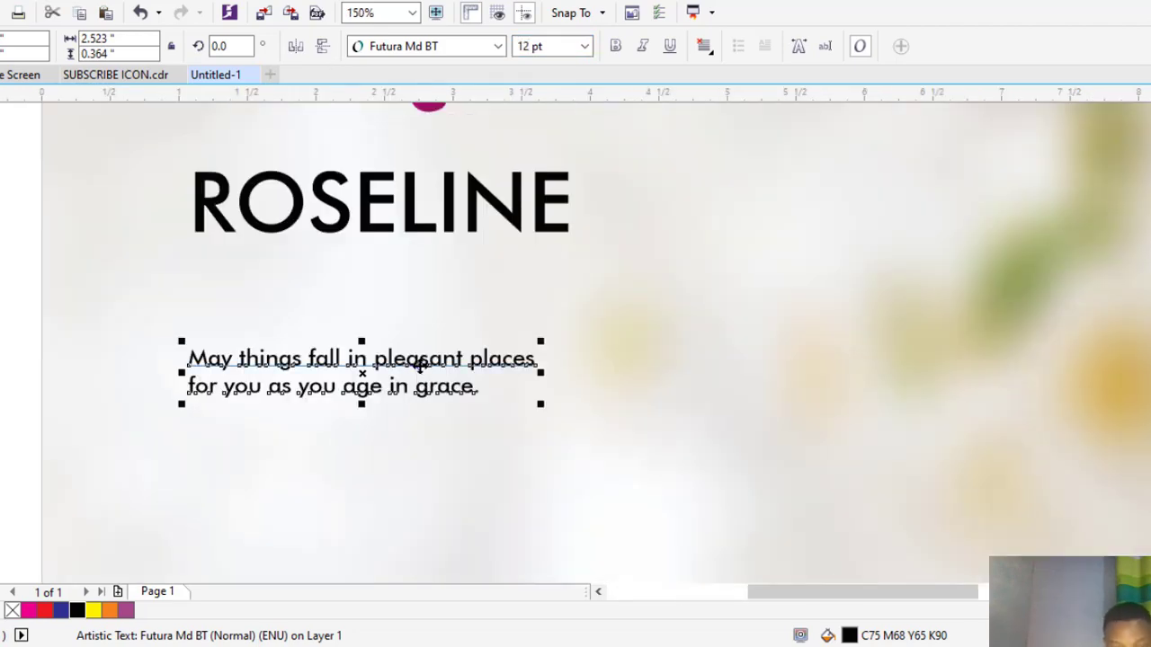
left_click_drag(419, 364, 422, 297)
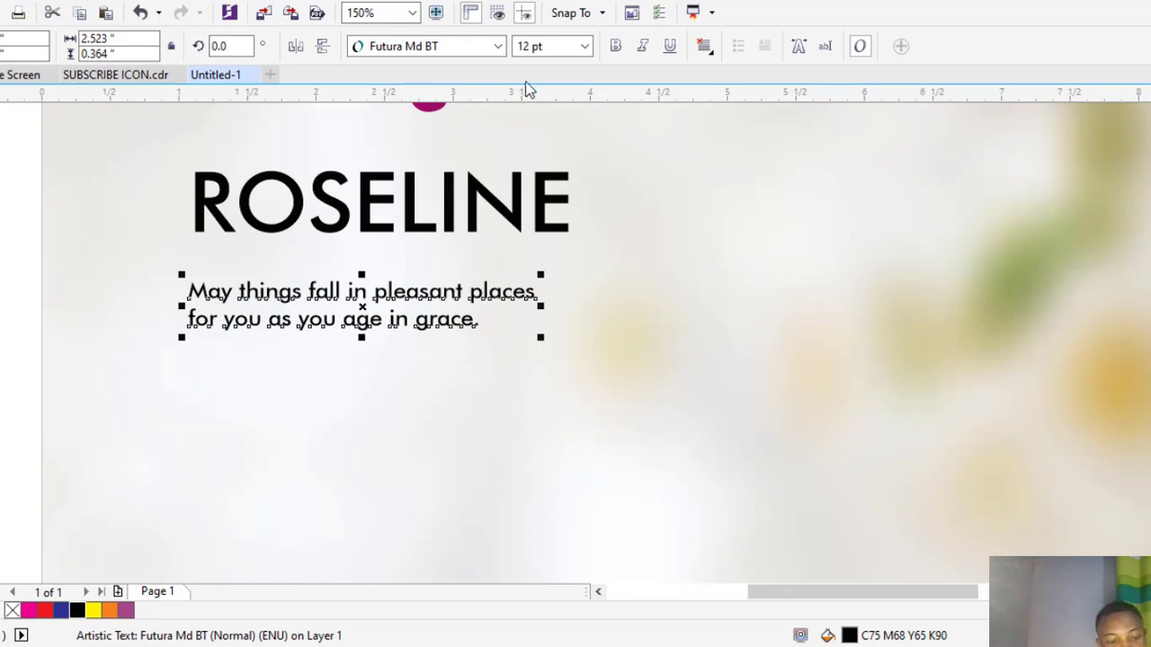
- Set the birthday message to 14 pt and place it directly beneath the celebrant's name
type("14")
key("Return")
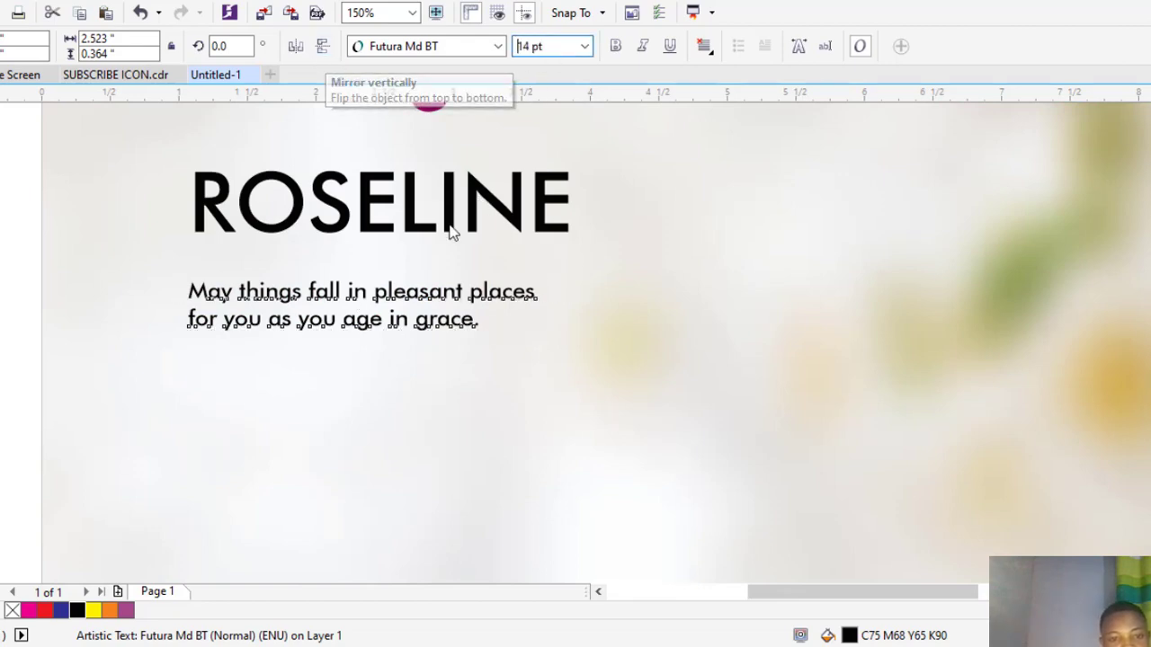
left_click_drag(452, 292, 442, 272)
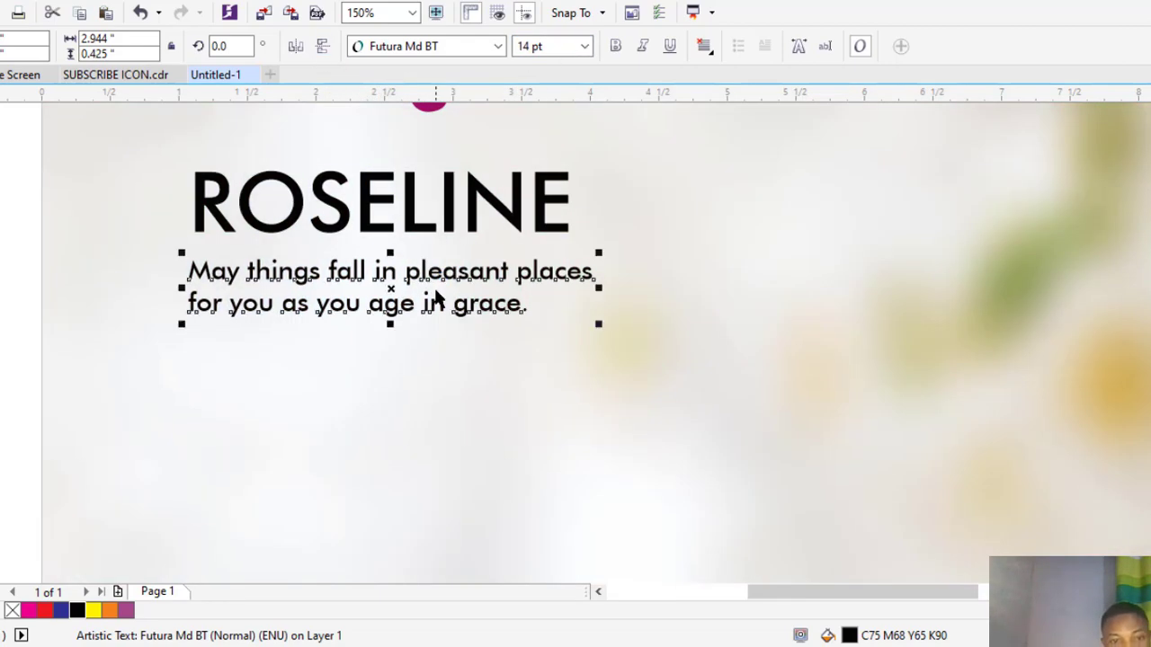
scroll(436, 292, "down", 1)
scroll(440, 310, "down", 1)
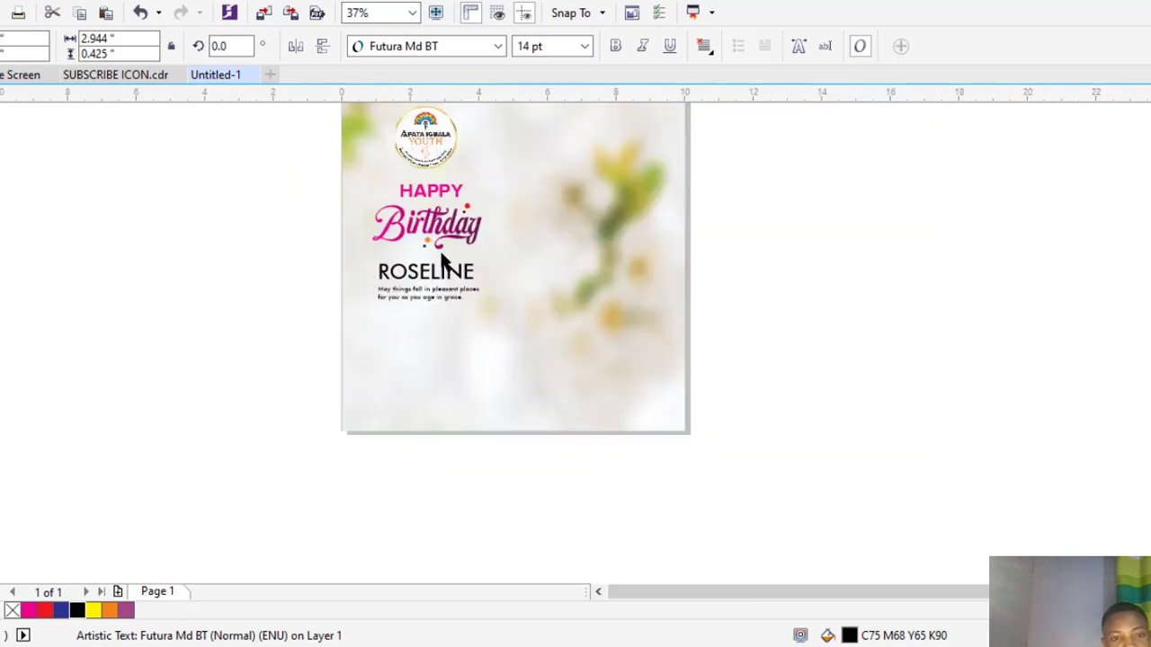
- Enlarge the Happy Birthday title with its dots, the celebrant's name and the message together to about 116.8%
key("Escape")
scroll(441, 257, "up", 1)
left_click_drag(208, 137, 575, 424)
left_click_drag(524, 383, 559, 455)
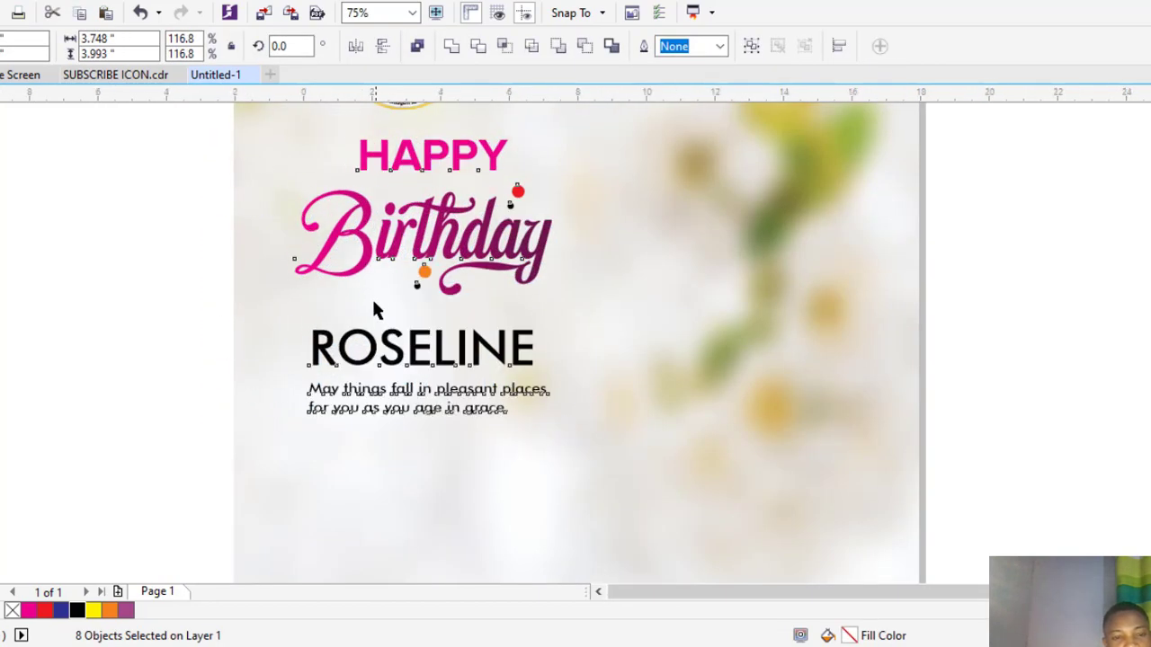
scroll(377, 308, "down", 1)
key("Escape")
- Apply a linear black-to-purple fountain fill across the celebrant's name
scroll(387, 232, "up", 1)
scroll(387, 236, "down", 1)
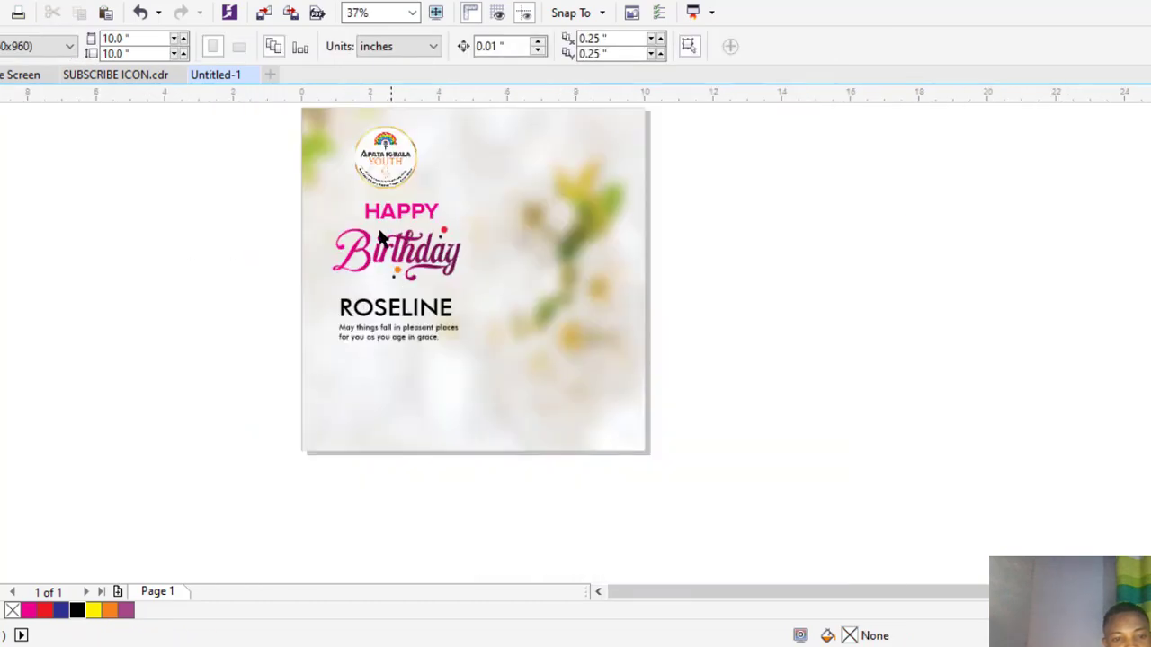
scroll(387, 331, "up", 2)
scroll(382, 270, "down", 1)
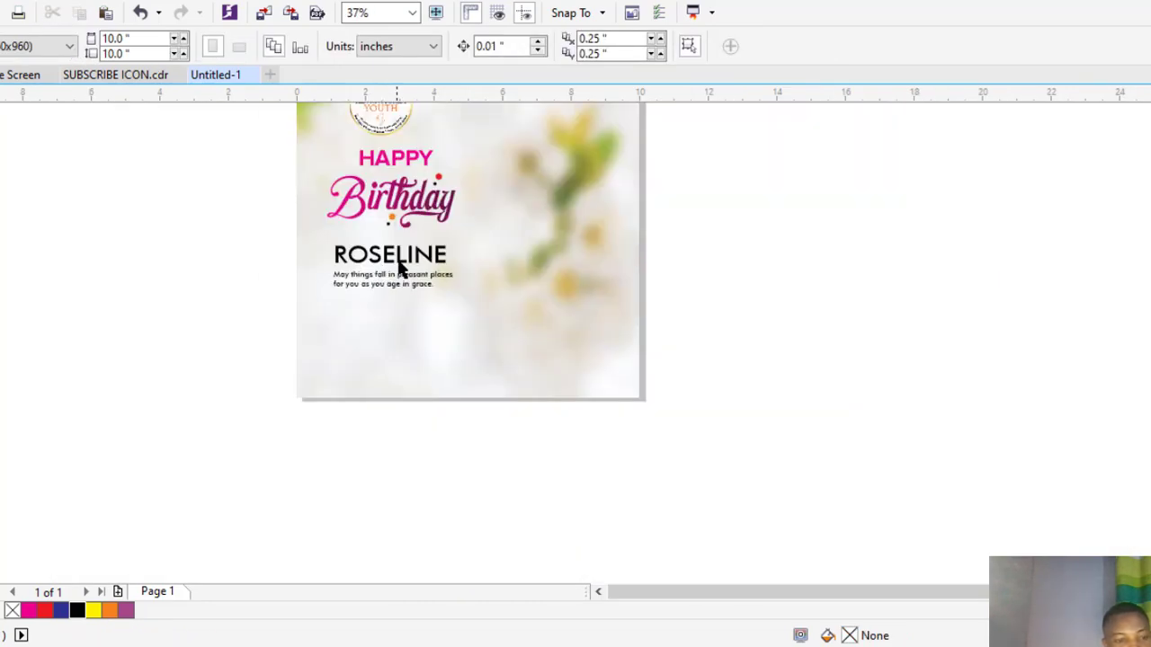
scroll(396, 263, "up", 1)
left_click(386, 256)
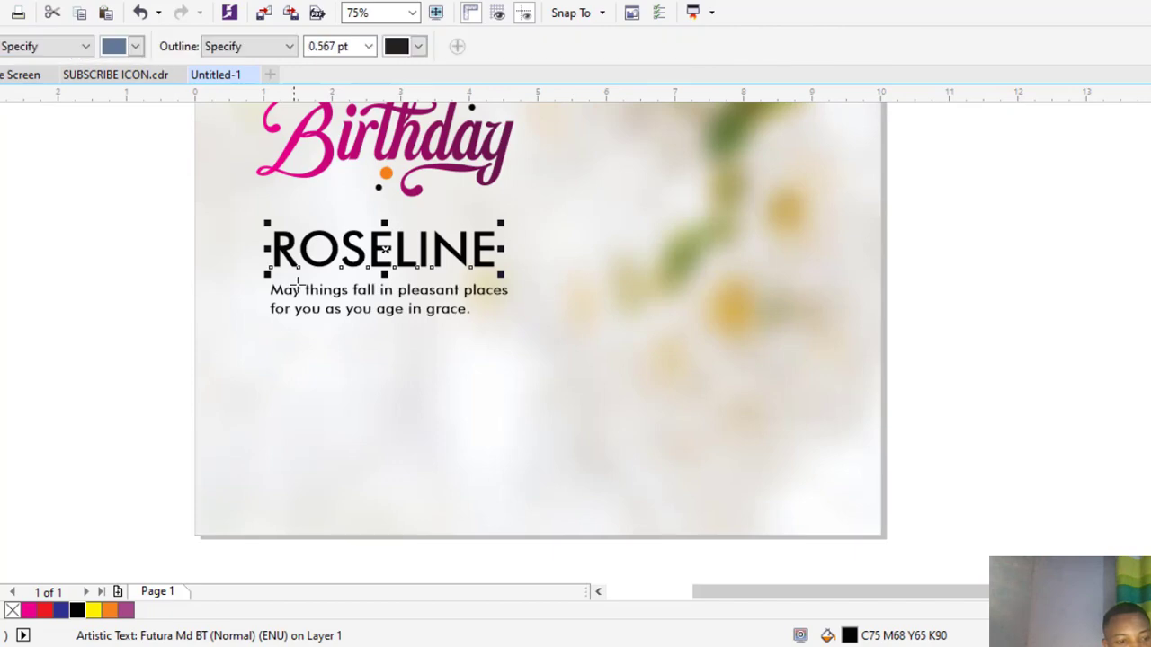
scroll(384, 249, "up", 1)
scroll(261, 251, "up", 1)
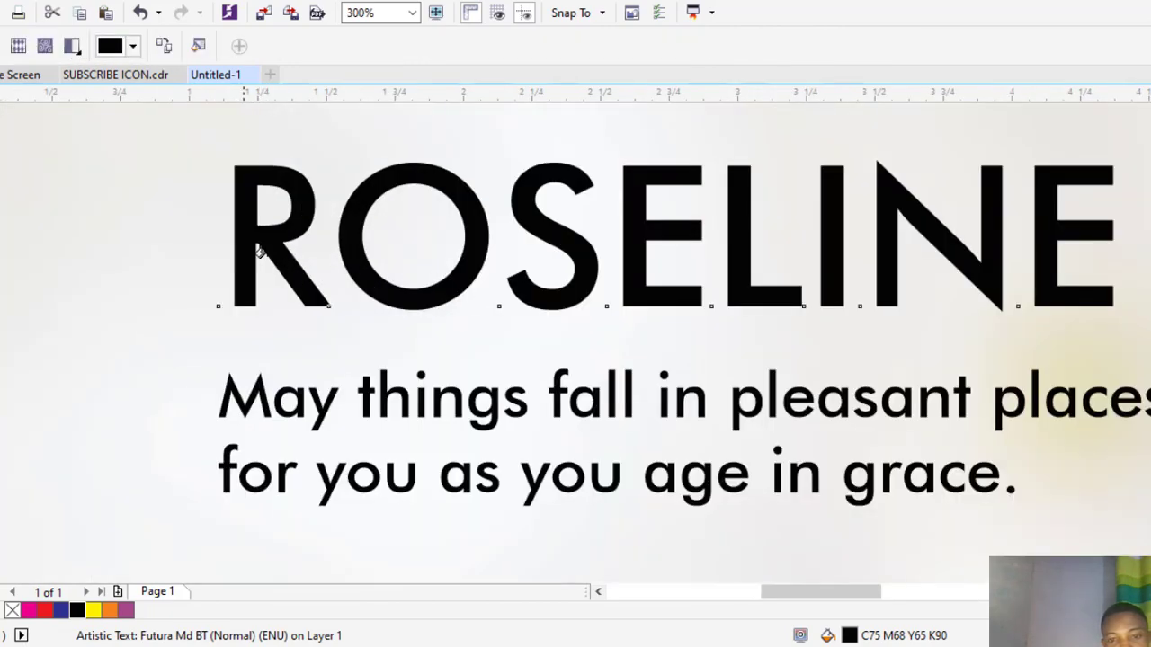
left_click_drag(397, 254, 593, 266)
scroll(552, 274, "down", 1)
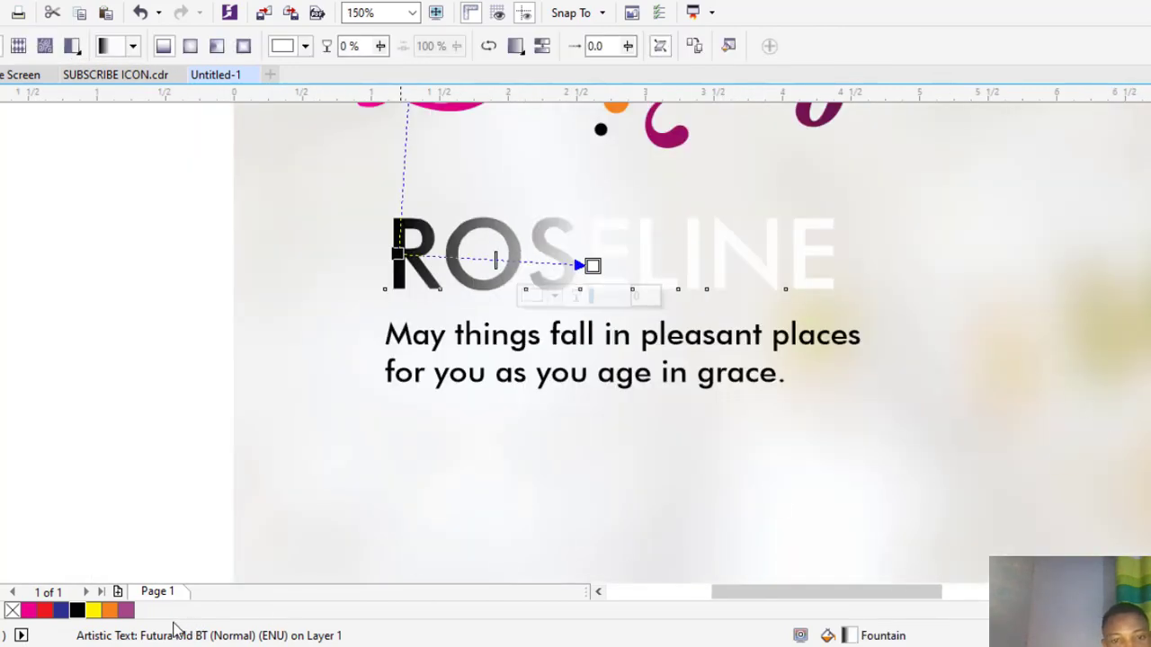
left_click(127, 611)
scroll(380, 337, "down", 1)
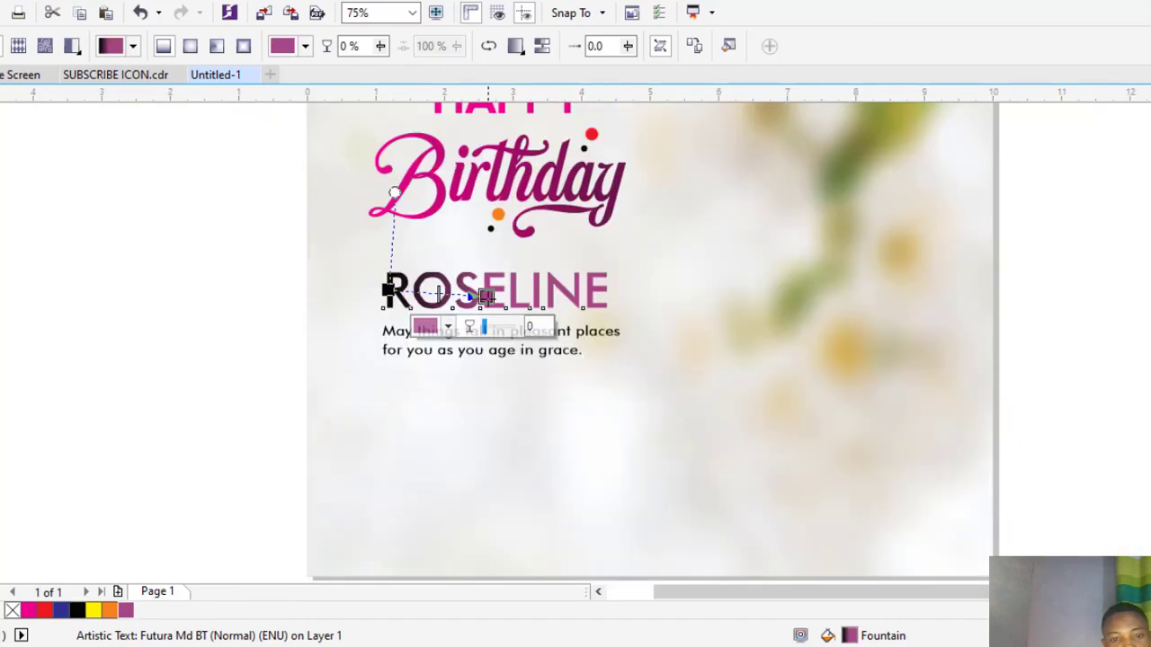
- Reverse the name's gradient so it runs from purple on the first letter to black on the last
left_click_drag(486, 297, 387, 285)
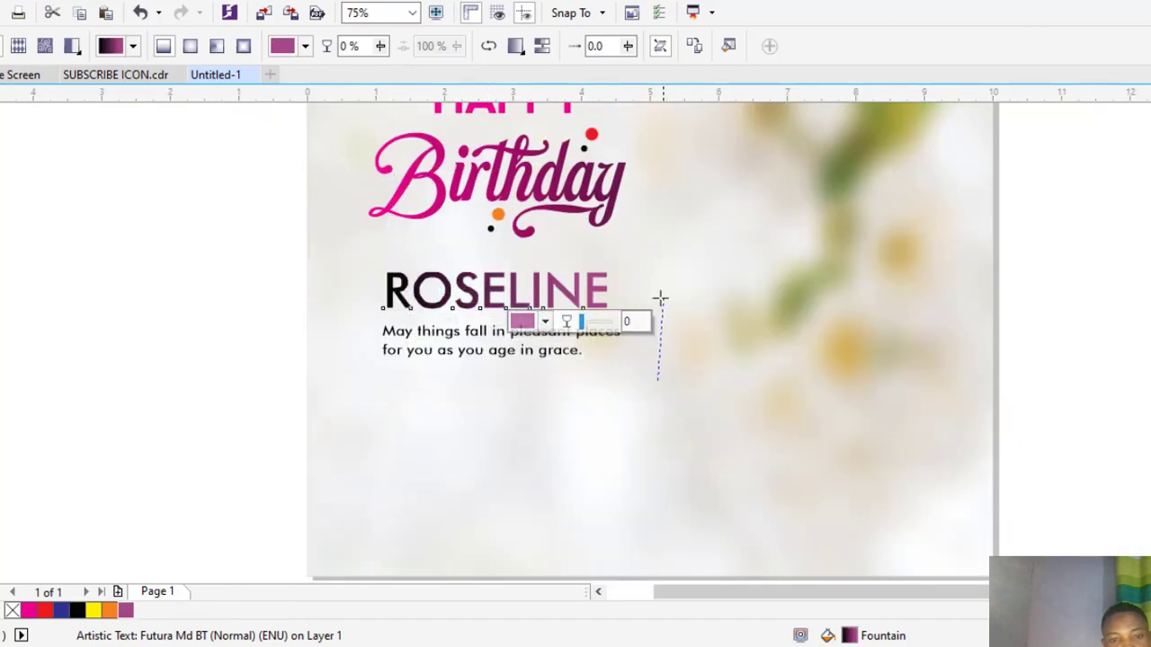
left_click_drag(661, 298, 589, 288)
scroll(580, 295, "up", 1)
scroll(479, 282, "down", 1)
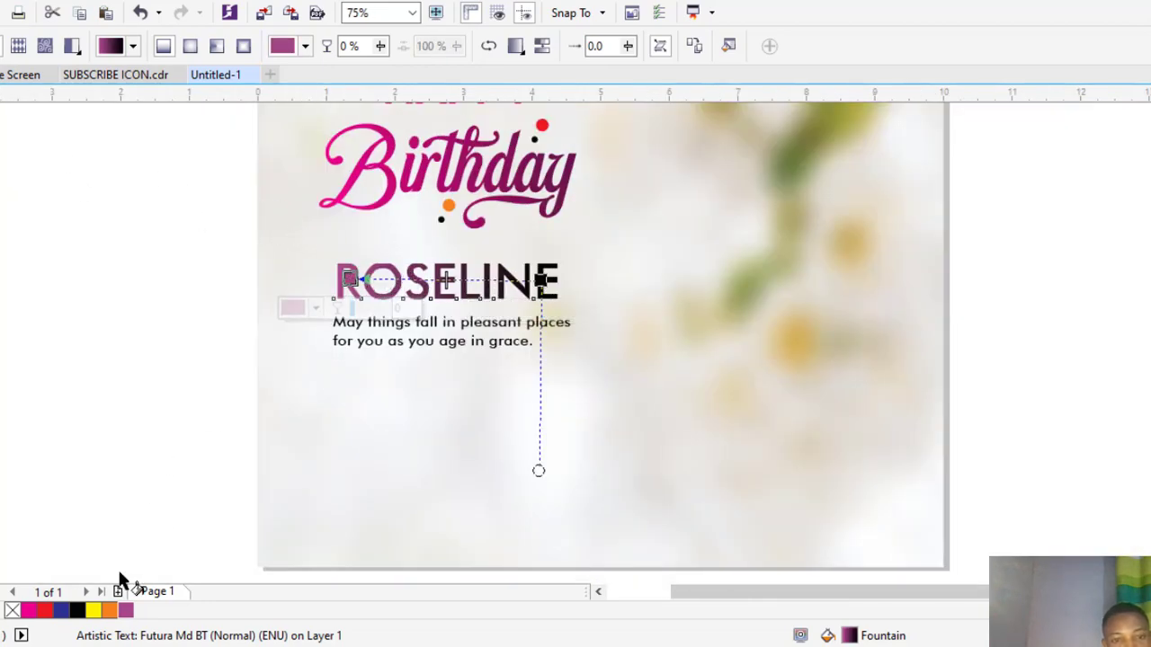
- Recolour the name's gradient to red at the first letter and purple at the last letter
left_click(43, 610)
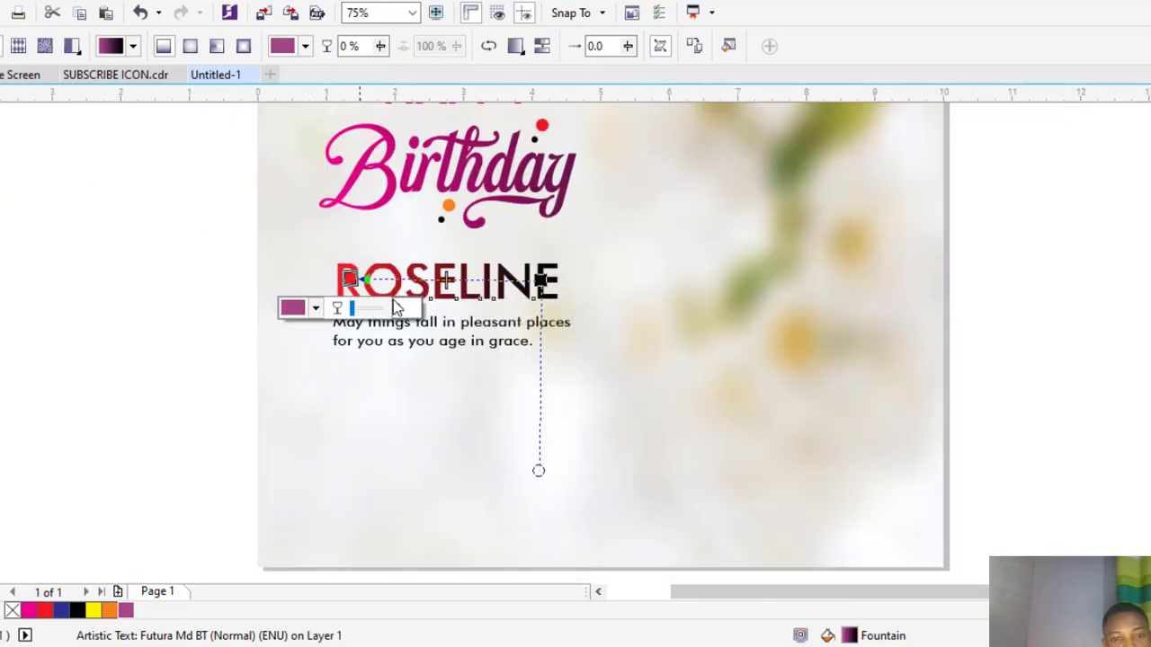
left_click(543, 281)
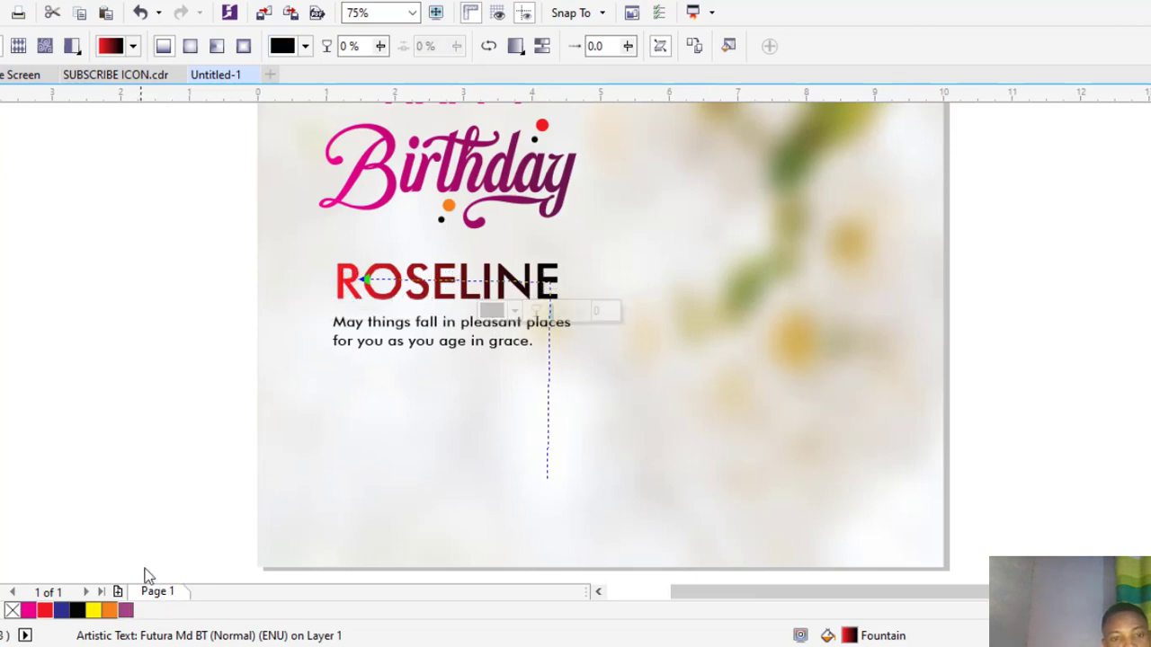
left_click(128, 610)
scroll(441, 310, "down", 2)
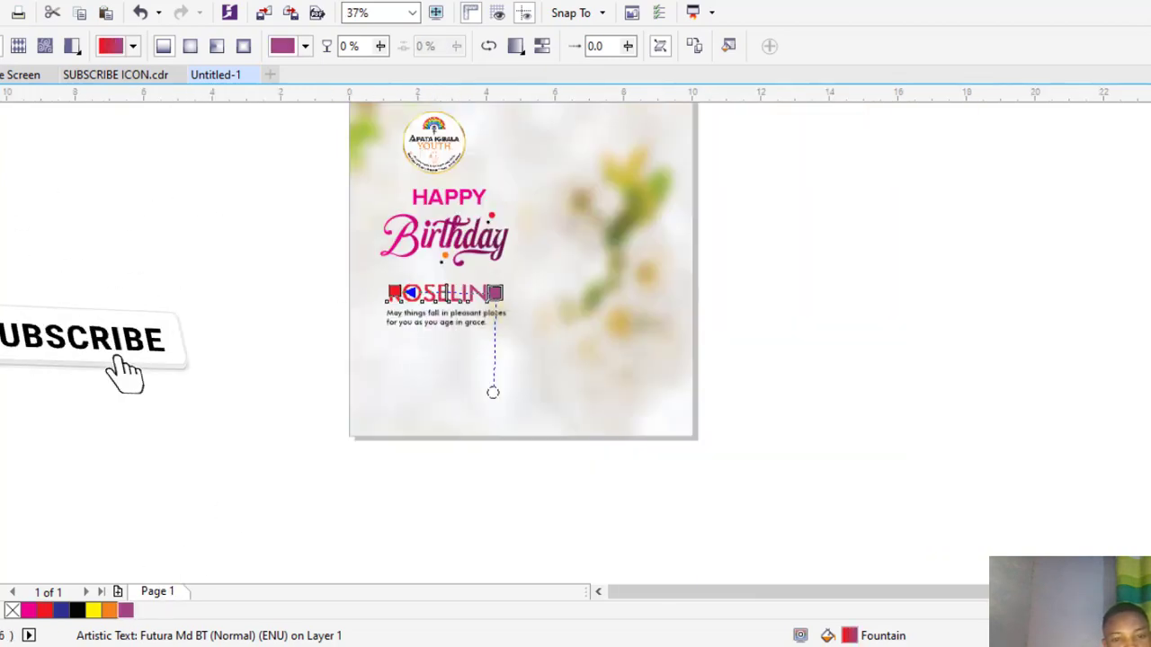
key("space")
key("Escape")
- Examine the title, celebrant's name and message up close and within the whole page layout
scroll(465, 295, "up", 4)
scroll(440, 310, "down", 2)
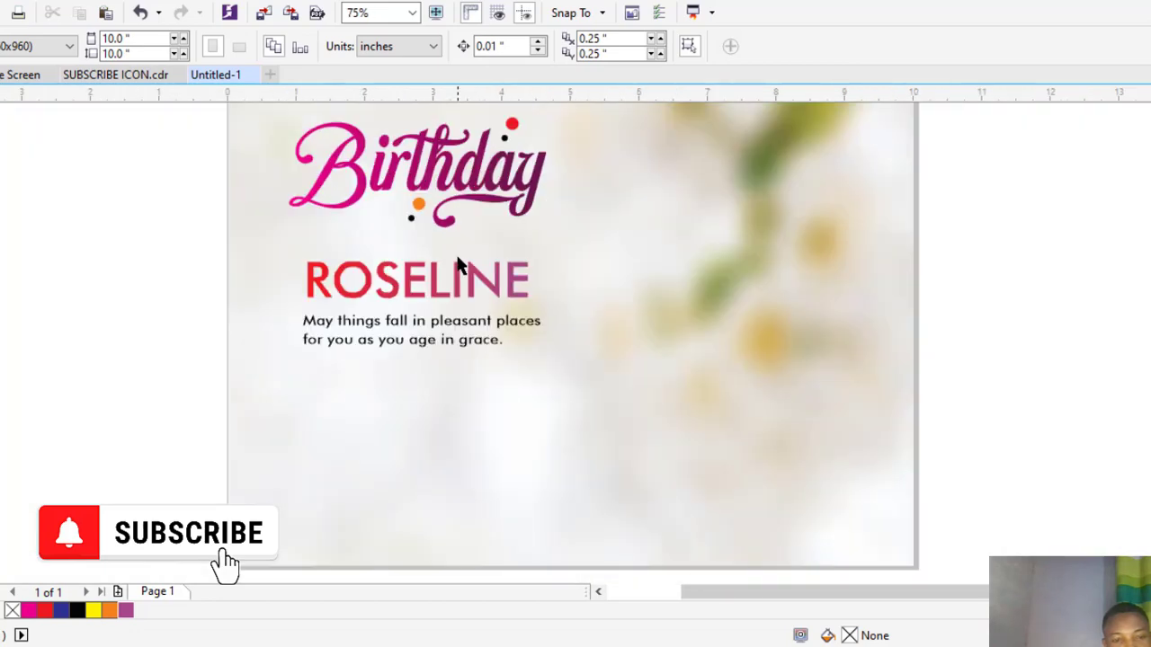
scroll(424, 284, "up", 2)
scroll(465, 301, "down", 2)
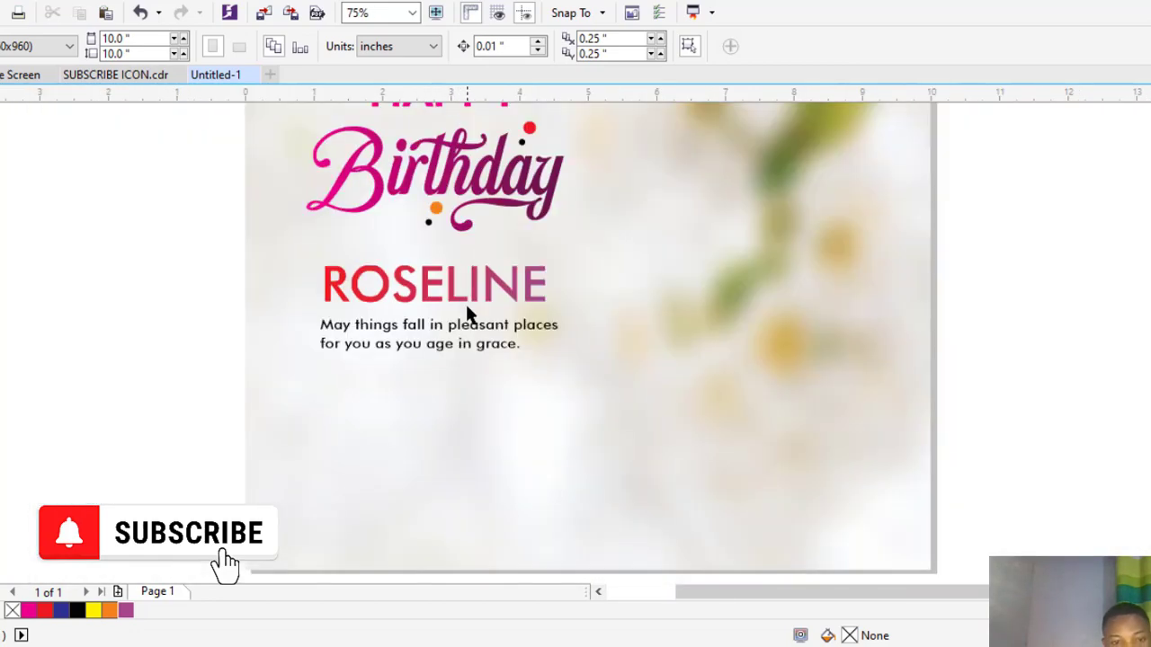
scroll(459, 335, "down", 4)
scroll(463, 324, "up", 2)
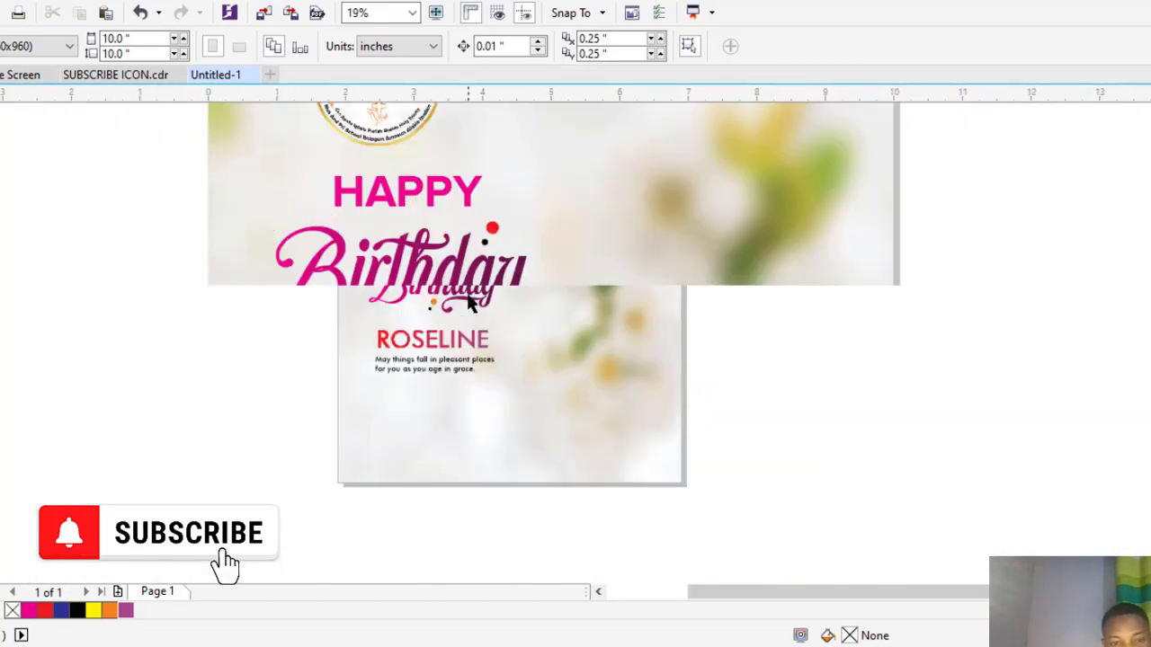
scroll(472, 292, "down", 1)
scroll(472, 292, "up", 1)
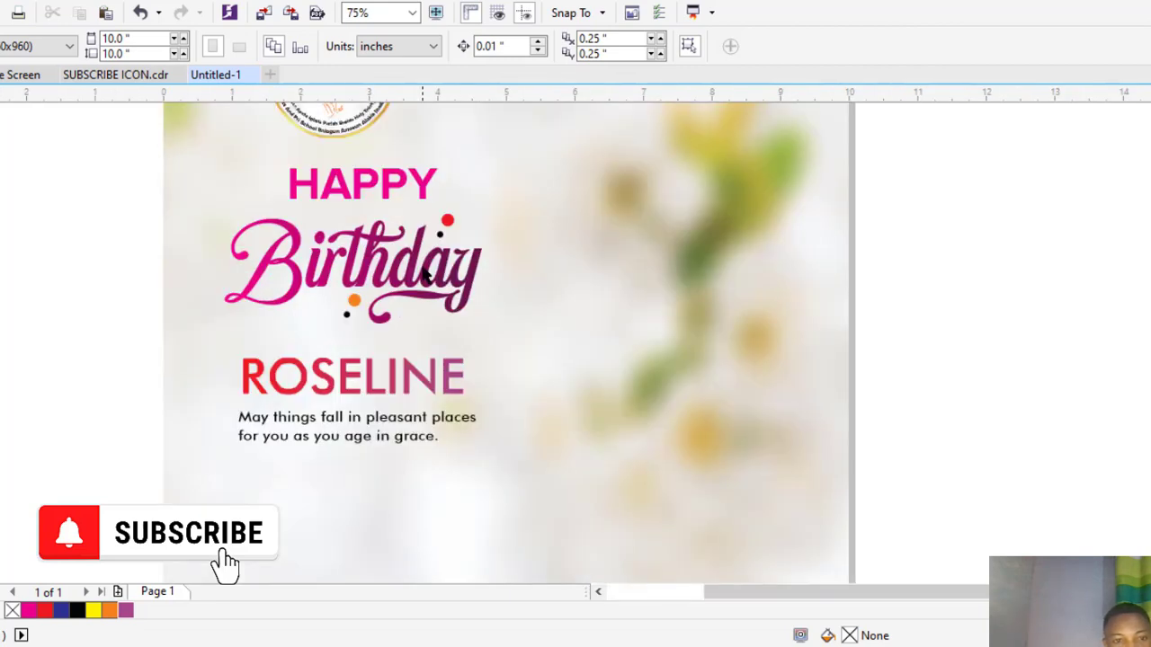
- Align the church youth logo horizontally centred over the word HAPPY
scroll(422, 288, "down", 1)
left_click(373, 180)
left_click(395, 245, "shift")
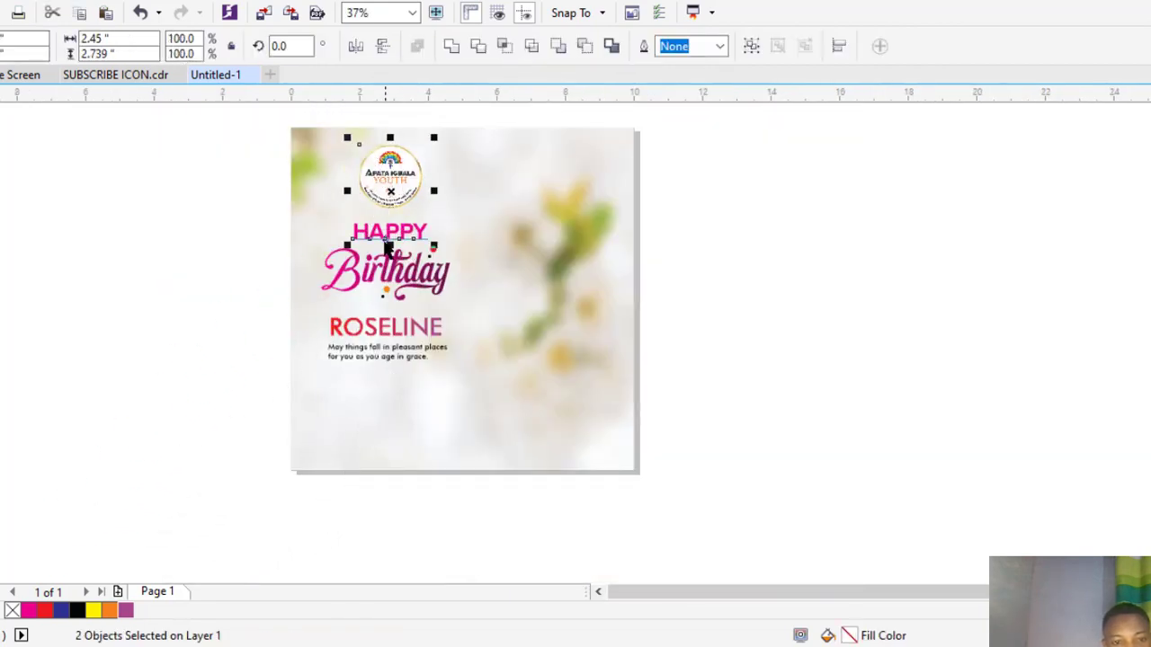
key("Escape")
- Import the Element 2 badge image at about 2.96 × 2.74 in and place it beneath the birthday message
scroll(396, 344, "up", 1)
scroll(370, 289, "down", 1)
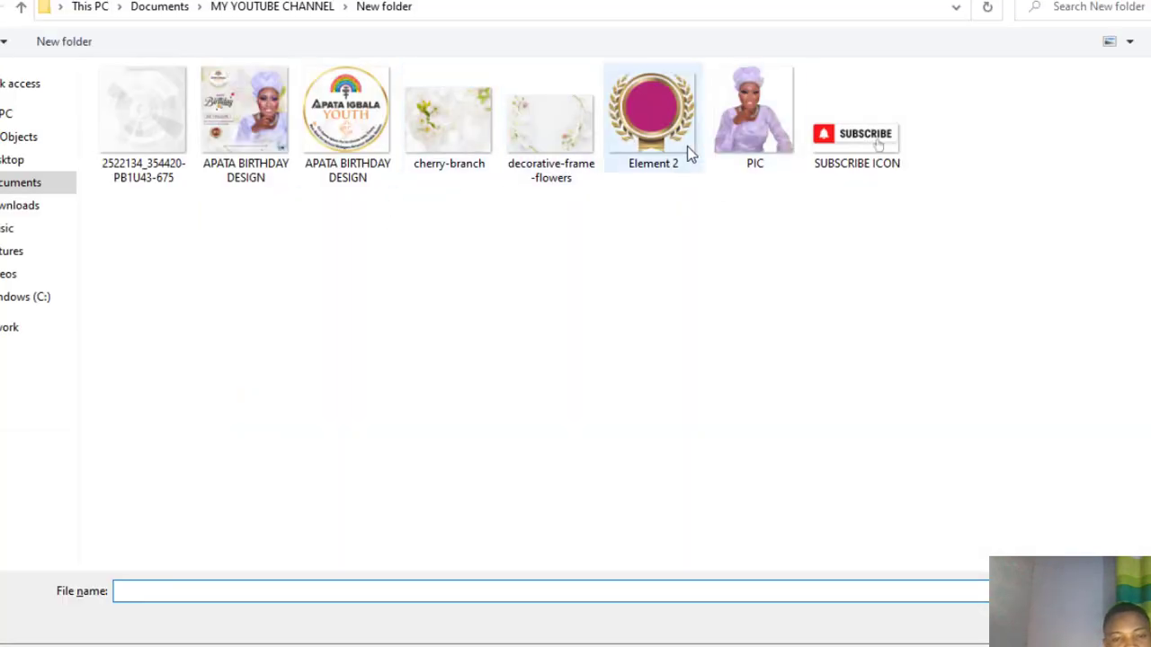
double_click(686, 153)
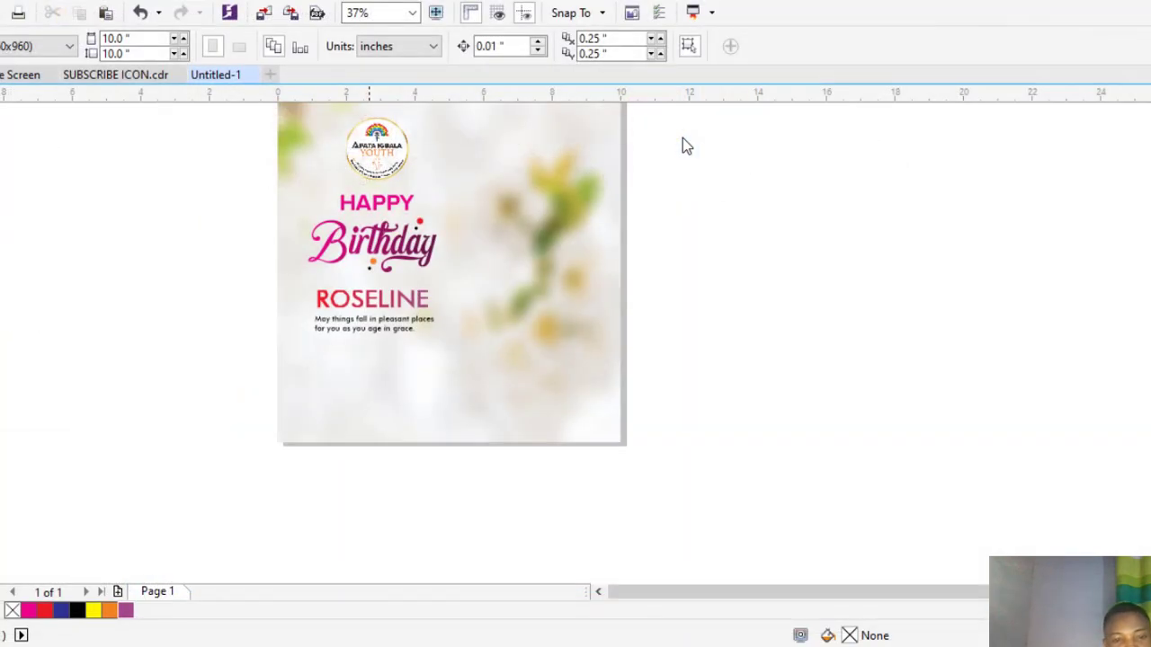
left_click(358, 321)
left_click_drag(624, 321, 557, 382)
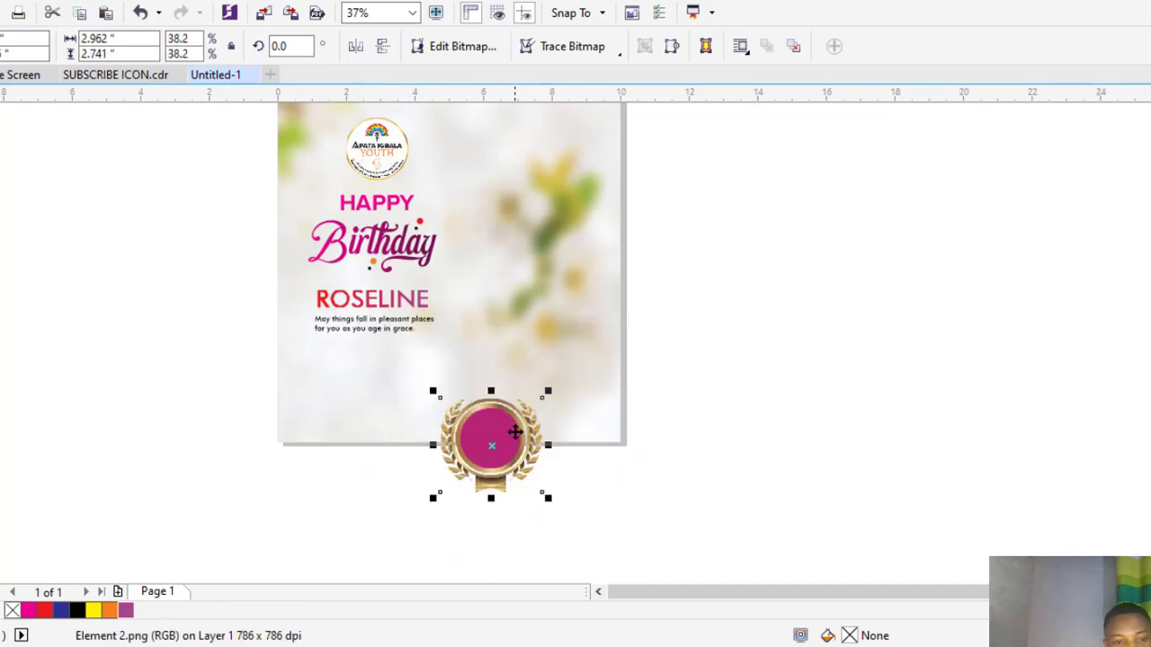
left_click_drag(512, 430, 390, 375)
- Shrink the badge to about 1.75 × 1.62 in and place it just below the birthday message
scroll(390, 375, "up", 4)
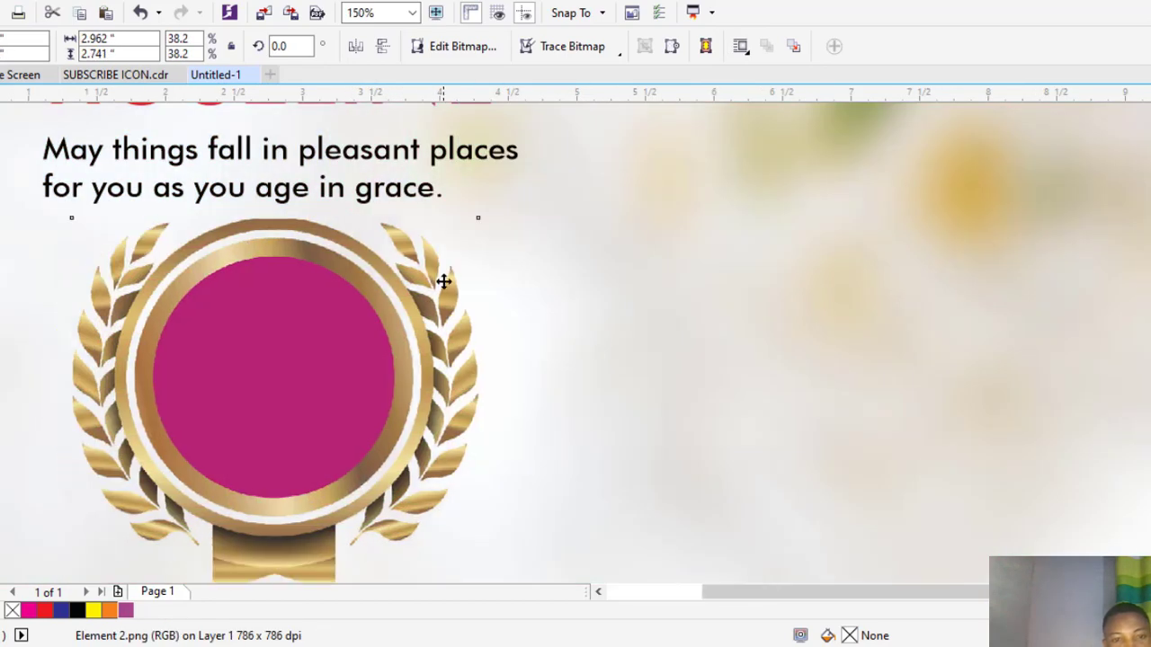
scroll(439, 286, "down", 4)
scroll(432, 252, "up", 2)
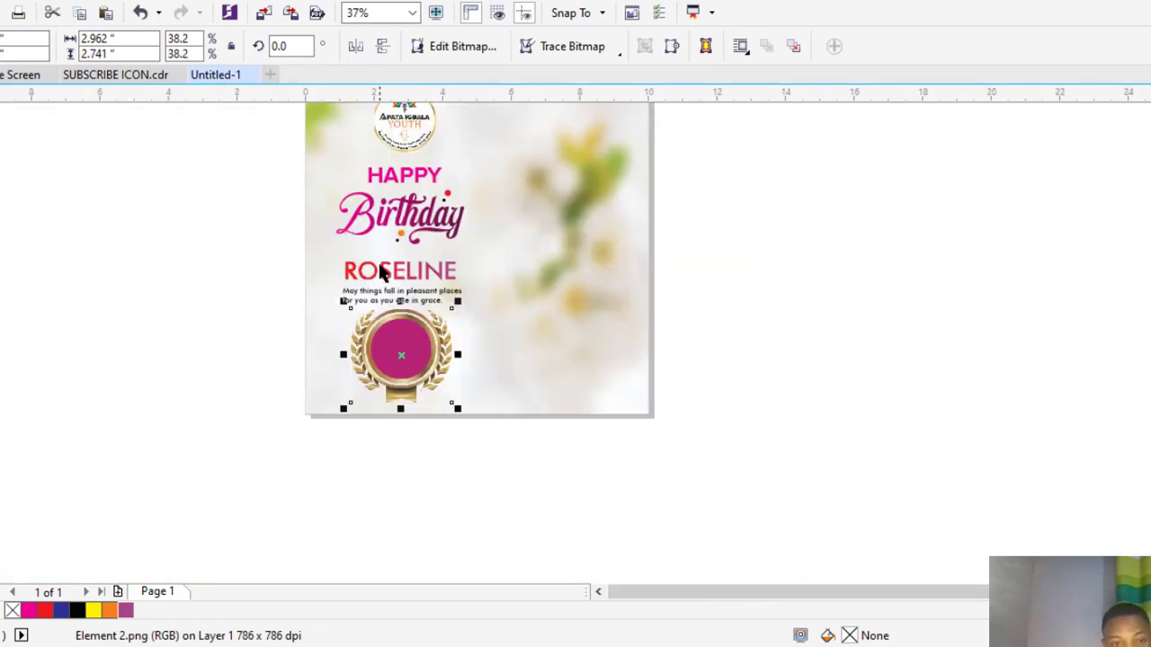
scroll(381, 272, "up", 2)
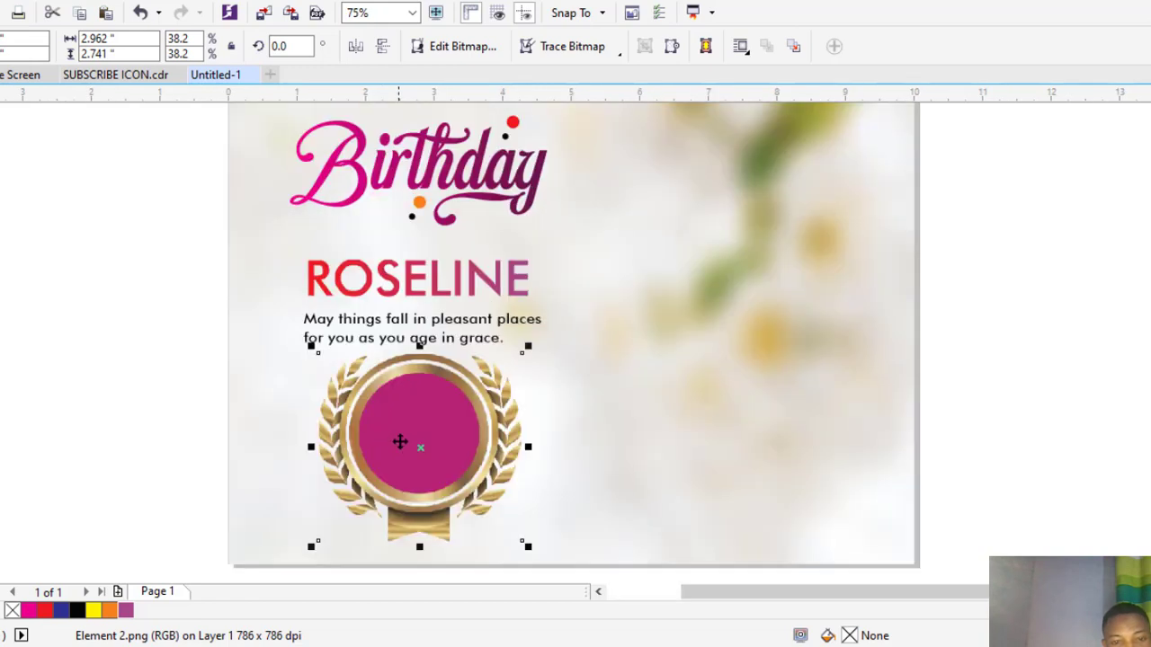
left_click_drag(529, 348, 422, 383)
scroll(467, 363, "up", 2)
left_click_drag(486, 335, 527, 297)
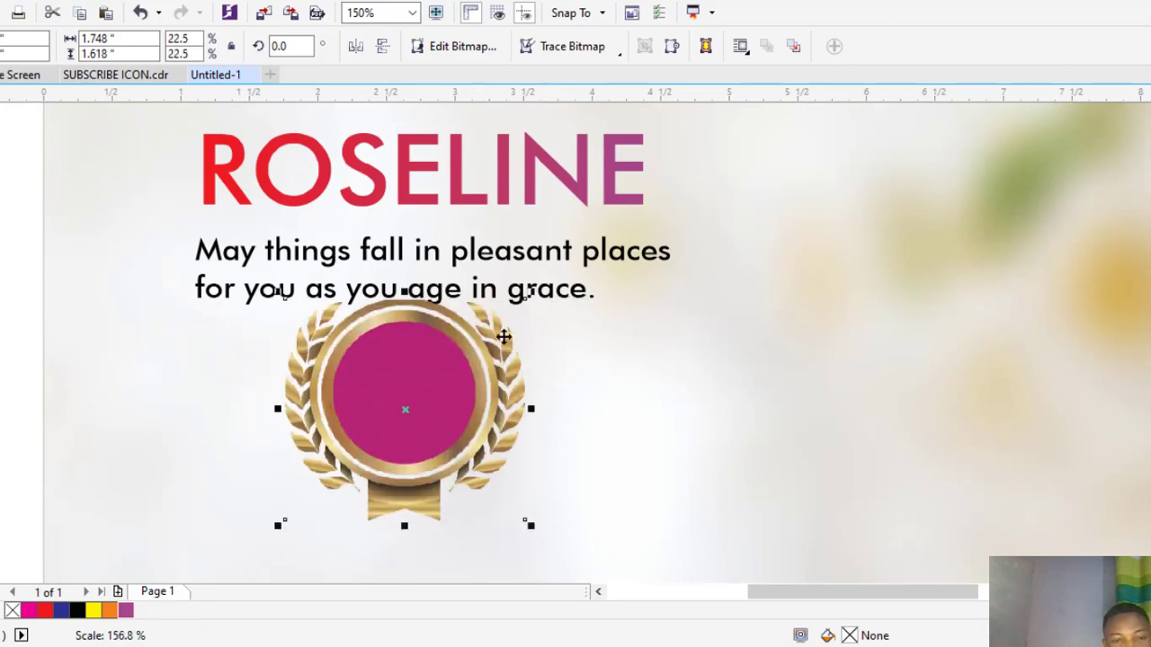
scroll(421, 335, "down", 4)
key("Escape")
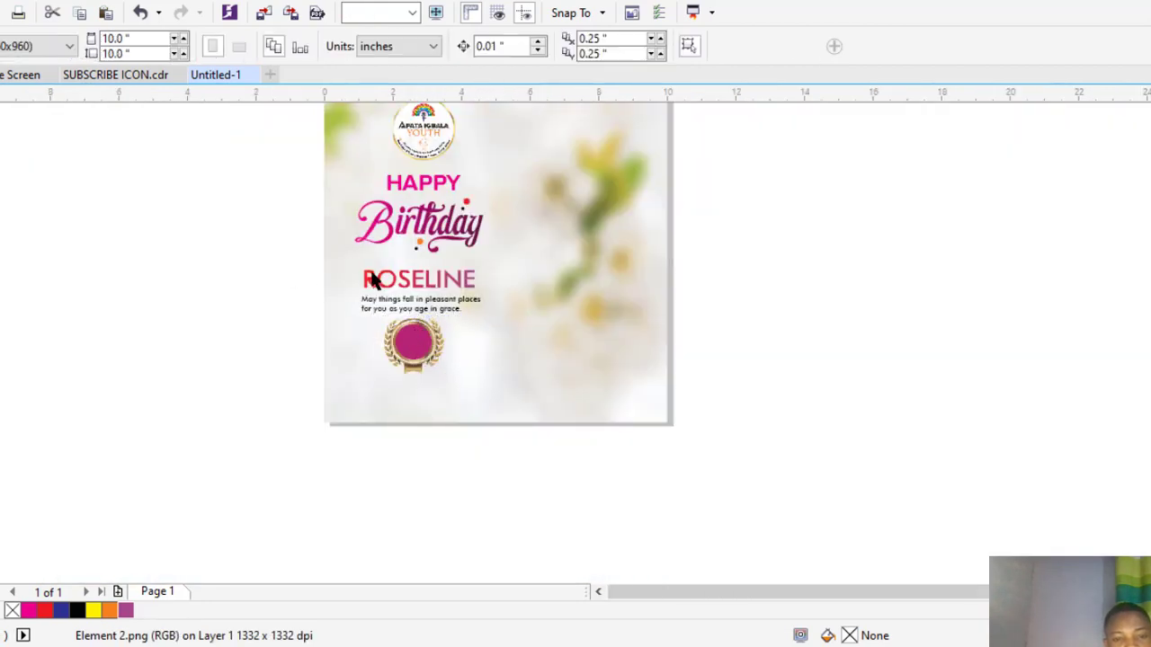
- Duplicate the celebrant's name just beside the badge and change the copy's text to 26th
left_click_drag(412, 284, 508, 368)
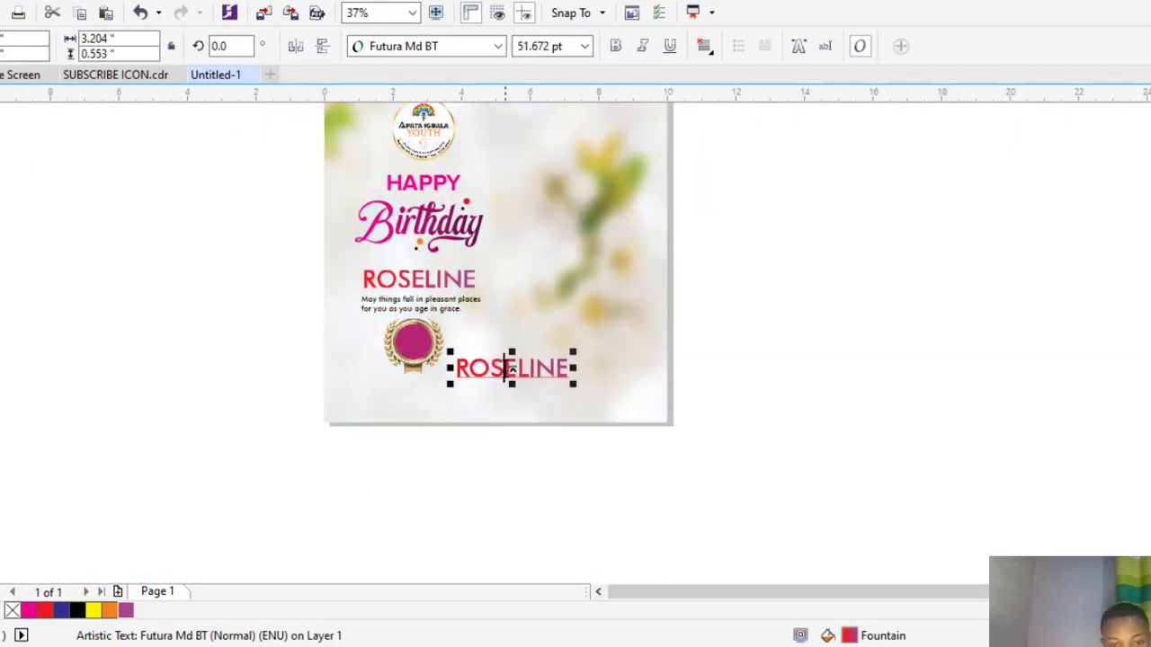
double_click(504, 368)
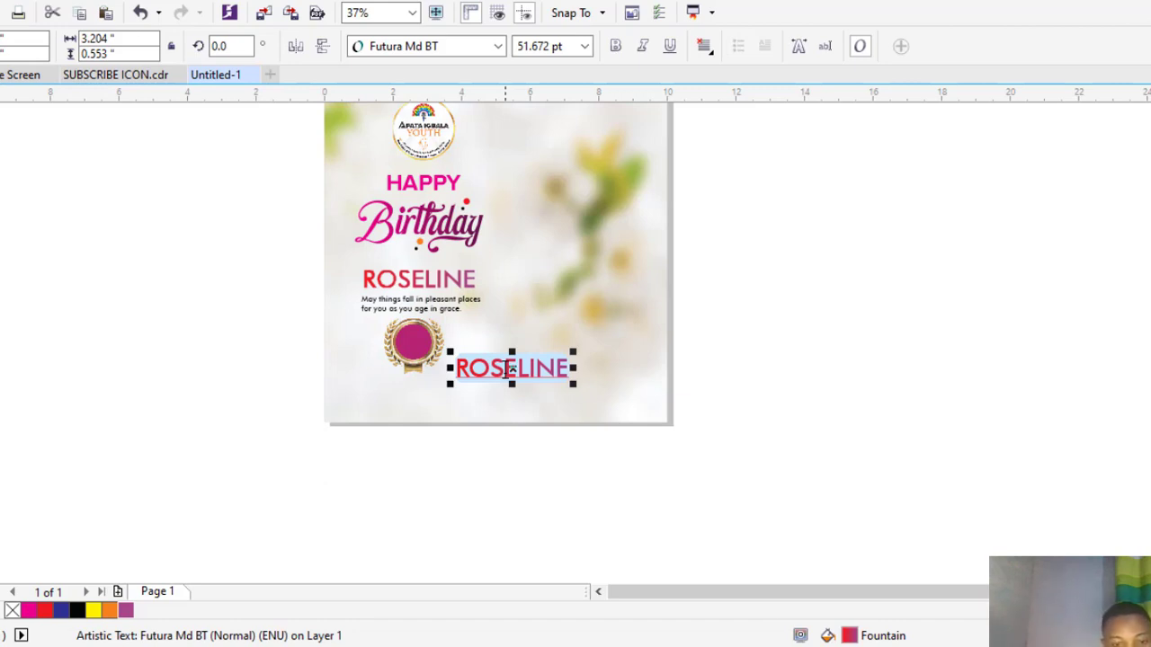
type("2")
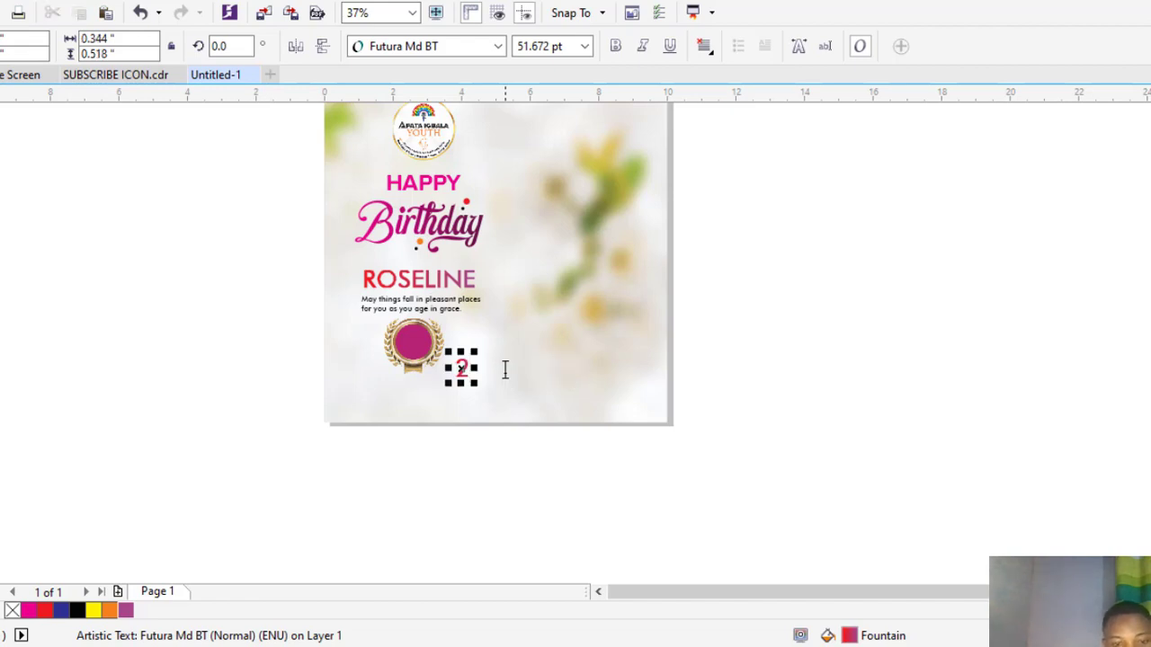
type("6th")
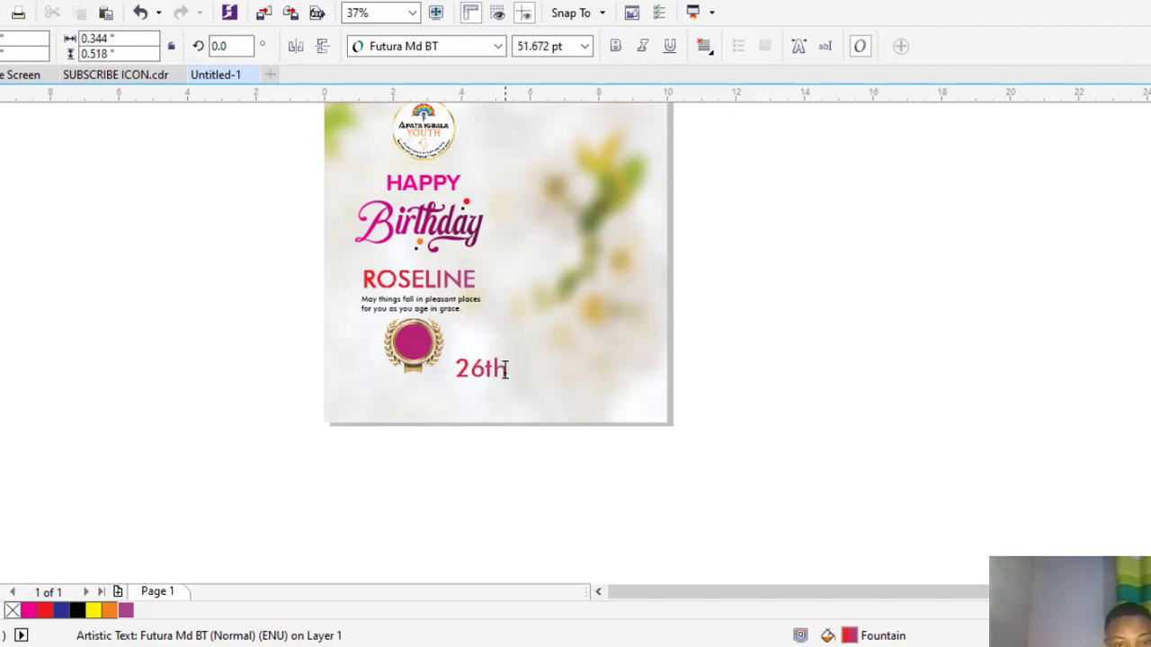
key("ctrl+space")
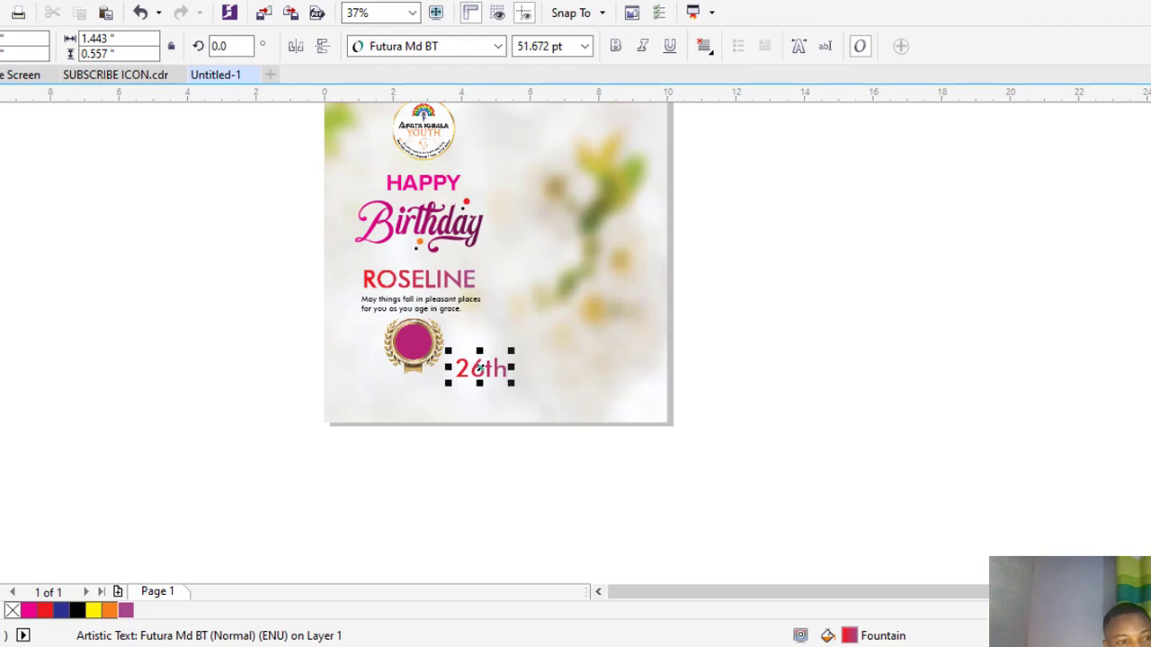
- Place the 26th text in the upper part of the badge's magenta circle, shrink it to about 0.73 × 0.28 in and fill it white
scroll(442, 344, "up", 2)
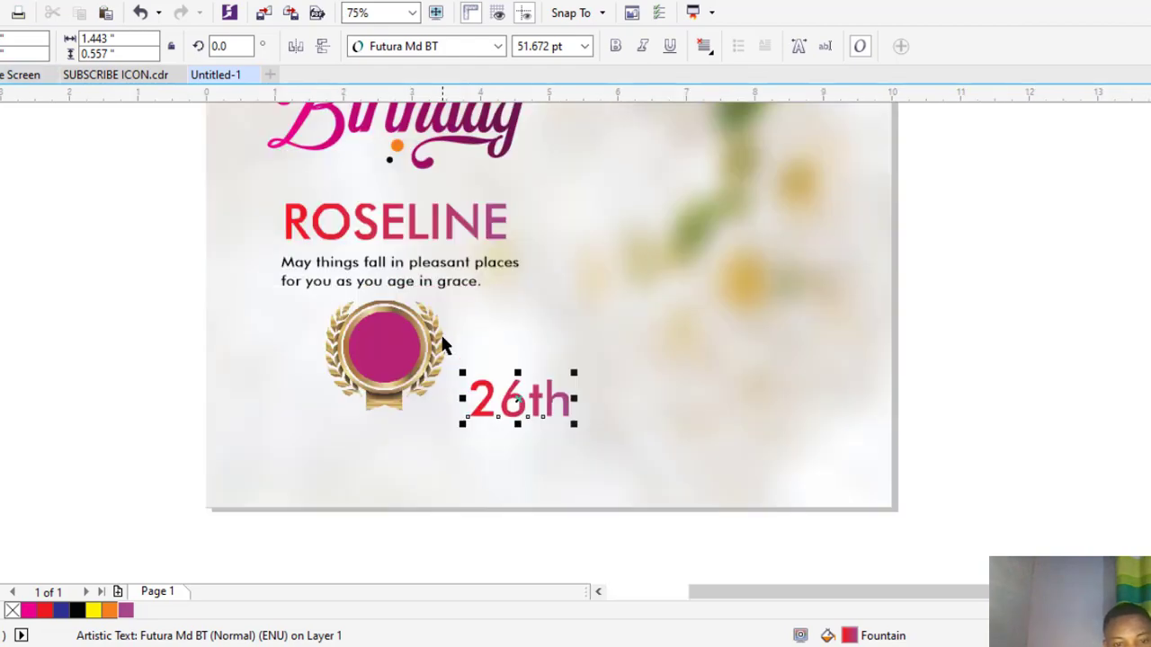
left_click_drag(509, 398, 390, 342)
scroll(390, 342, "up", 4)
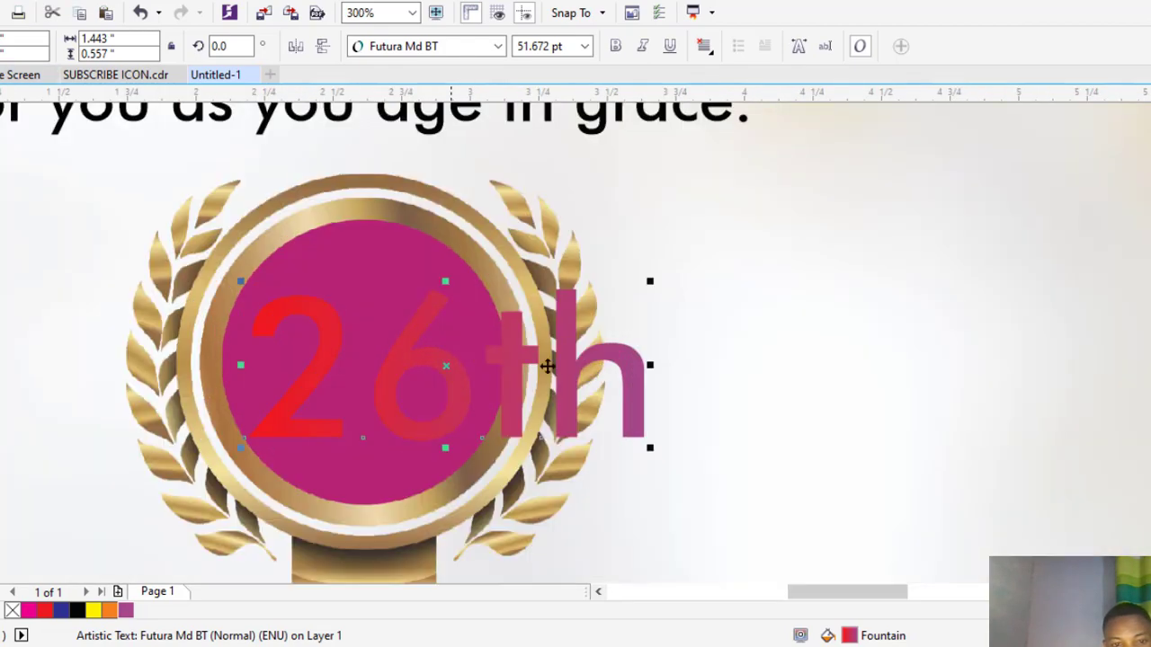
left_click_drag(650, 281, 448, 363)
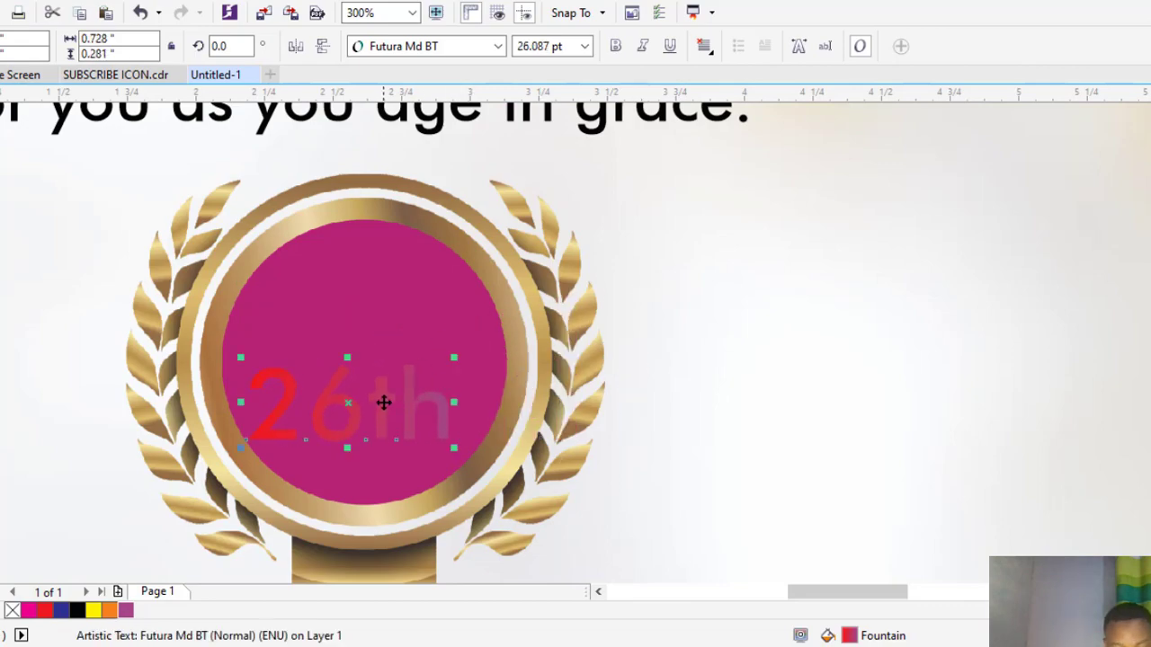
left_click_drag(383, 403, 401, 308)
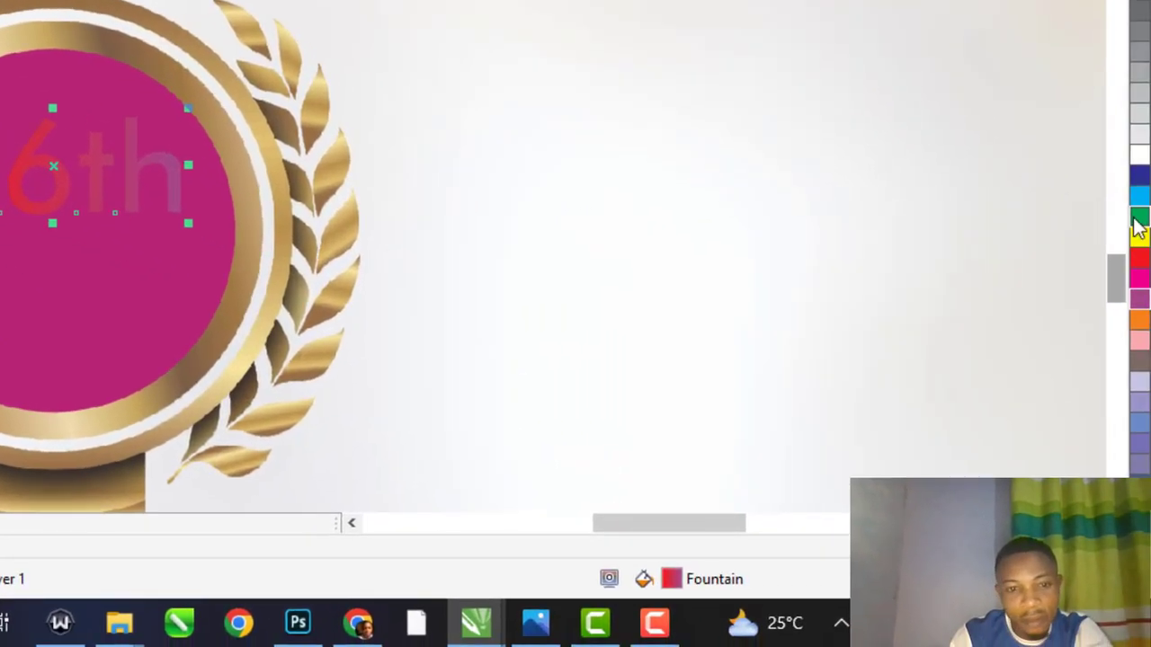
left_click(1137, 149)
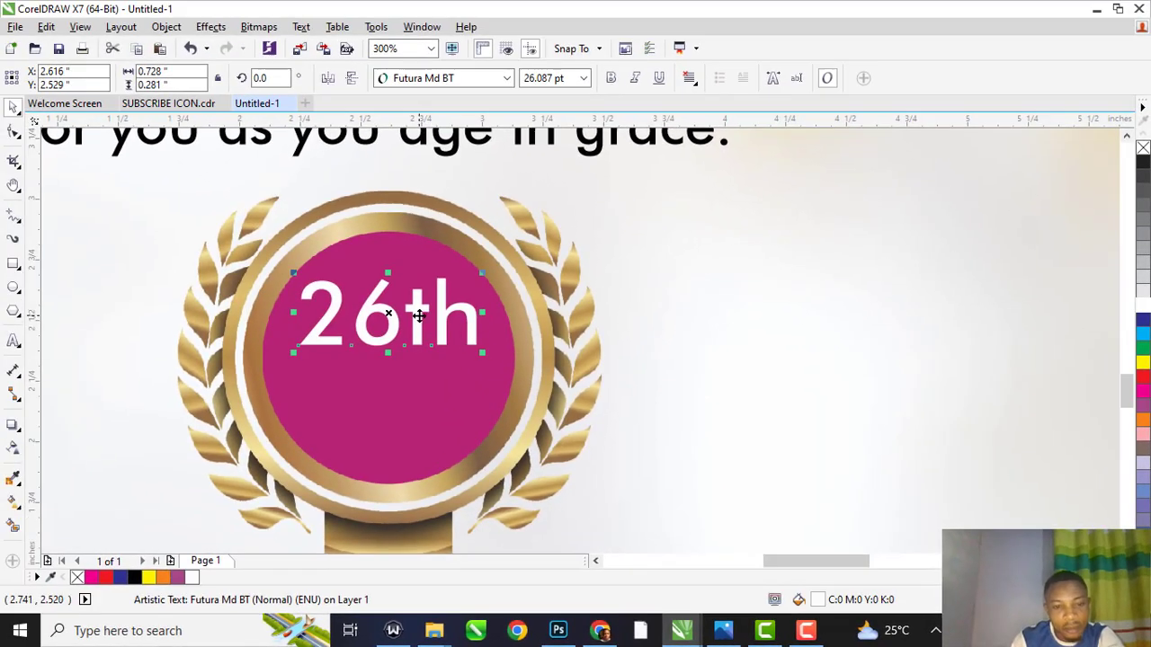
- Duplicate the 26th text directly below itself in the badge and change the copy to JUNE, 2023
left_click_drag(394, 295, 394, 378)
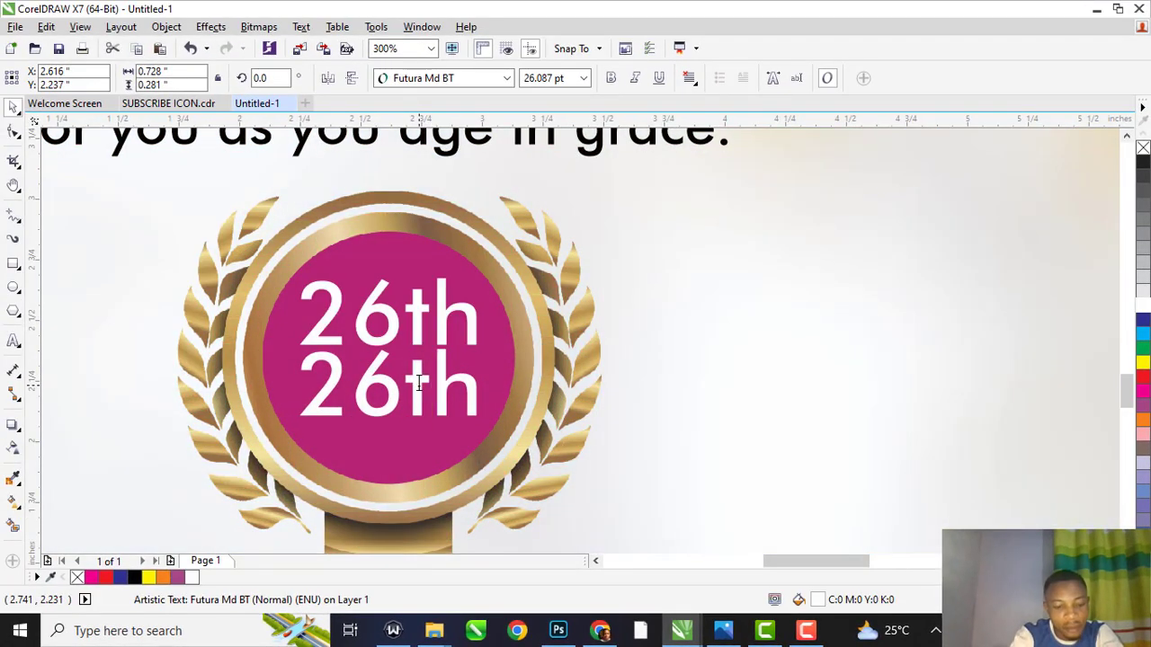
double_click(372, 372)
type("JUNE")
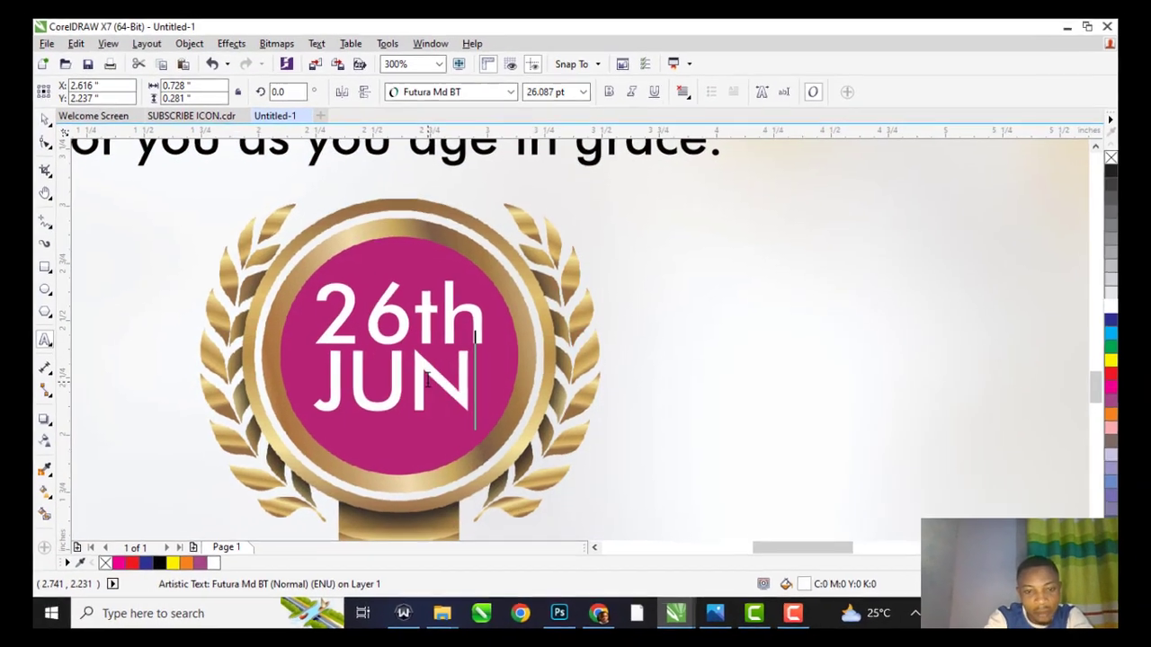
type(", 2019")
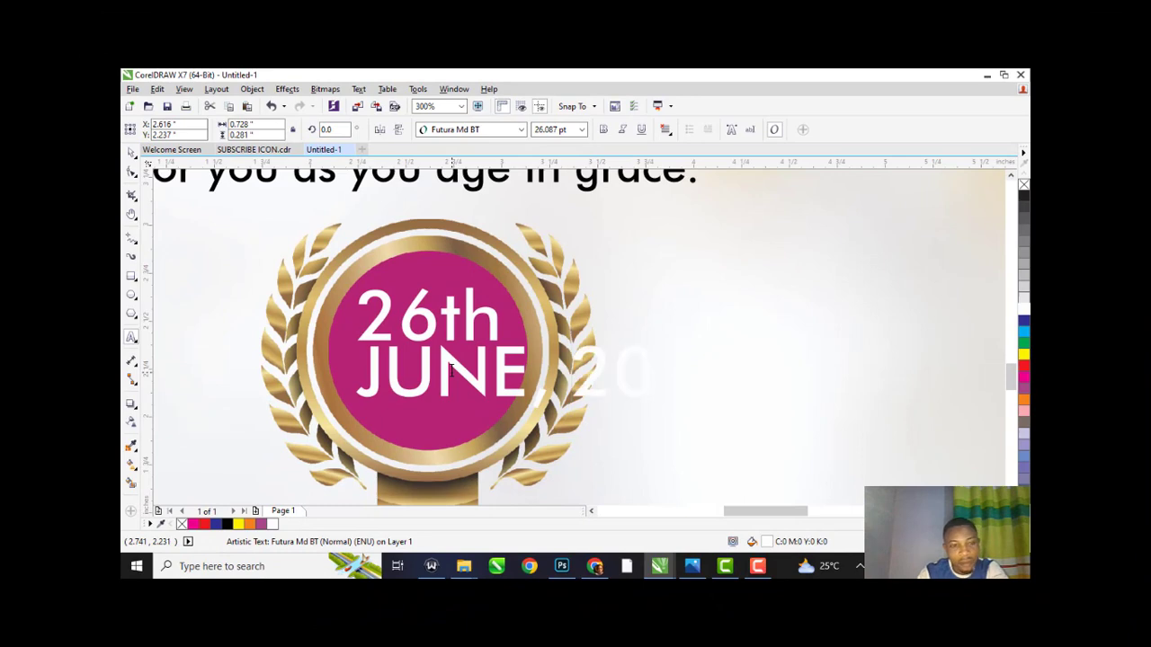
left_click(132, 153)
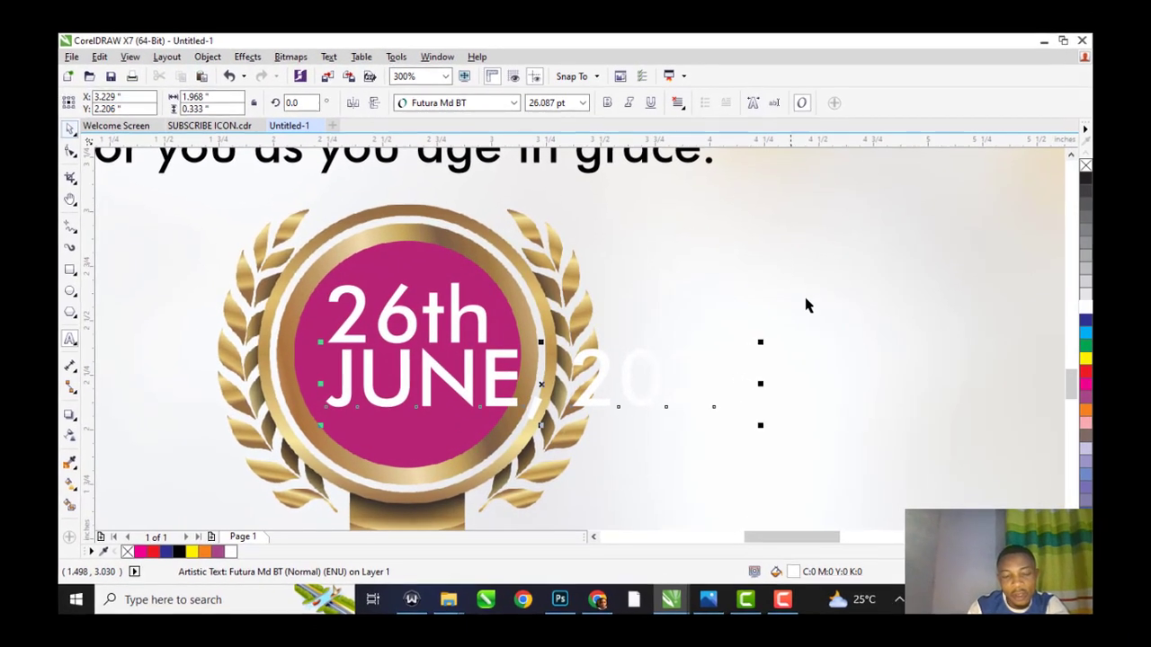
- Scale the JUNE, 2023 text to about 0.80 × 0.13 in and place it directly beneath 26th inside the badge
left_click_drag(761, 341, 488, 331)
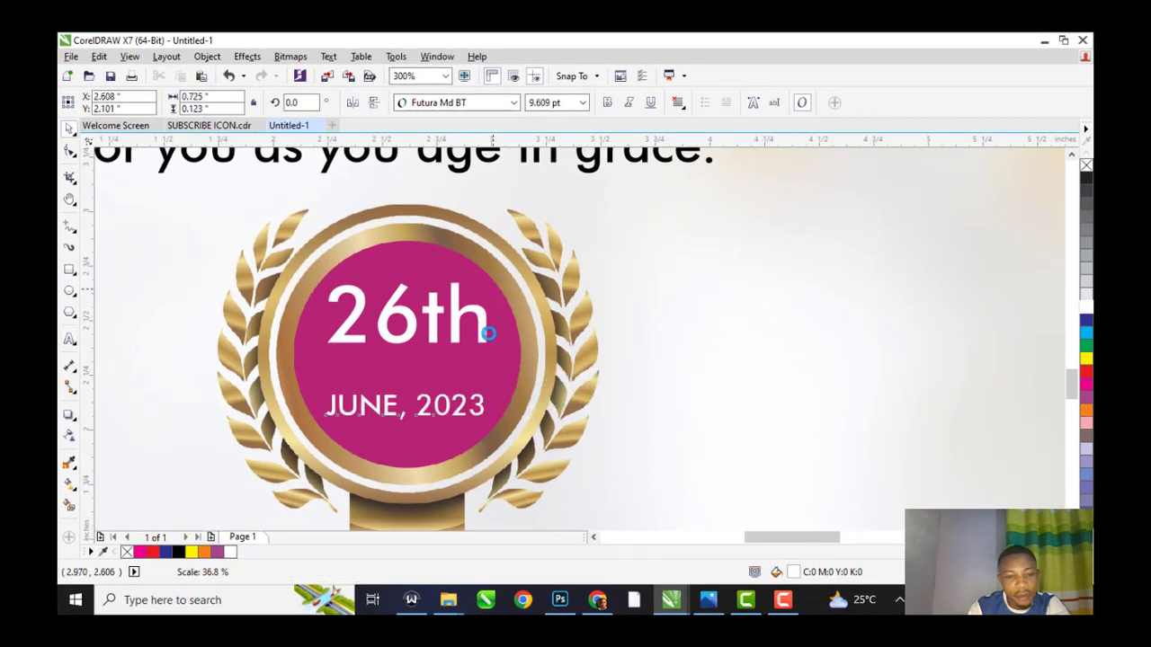
left_click_drag(460, 406, 499, 326)
scroll(366, 277, "down", 1)
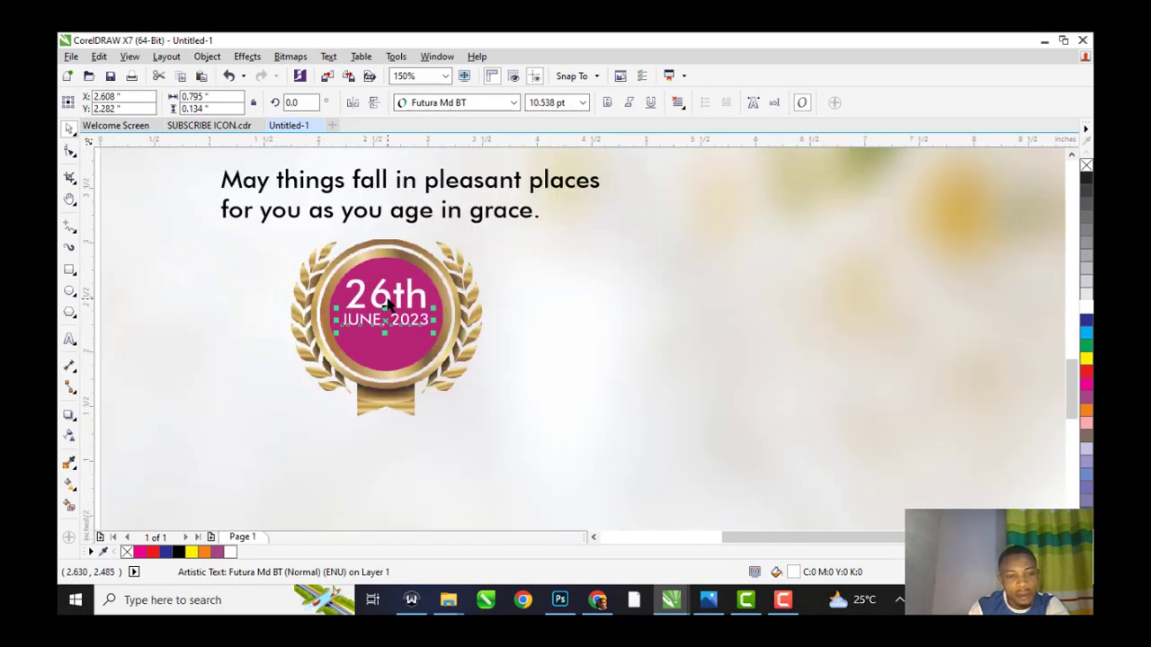
left_click(387, 305, "shift")
scroll(386, 303, "up", 3)
scroll(390, 324, "down", 1)
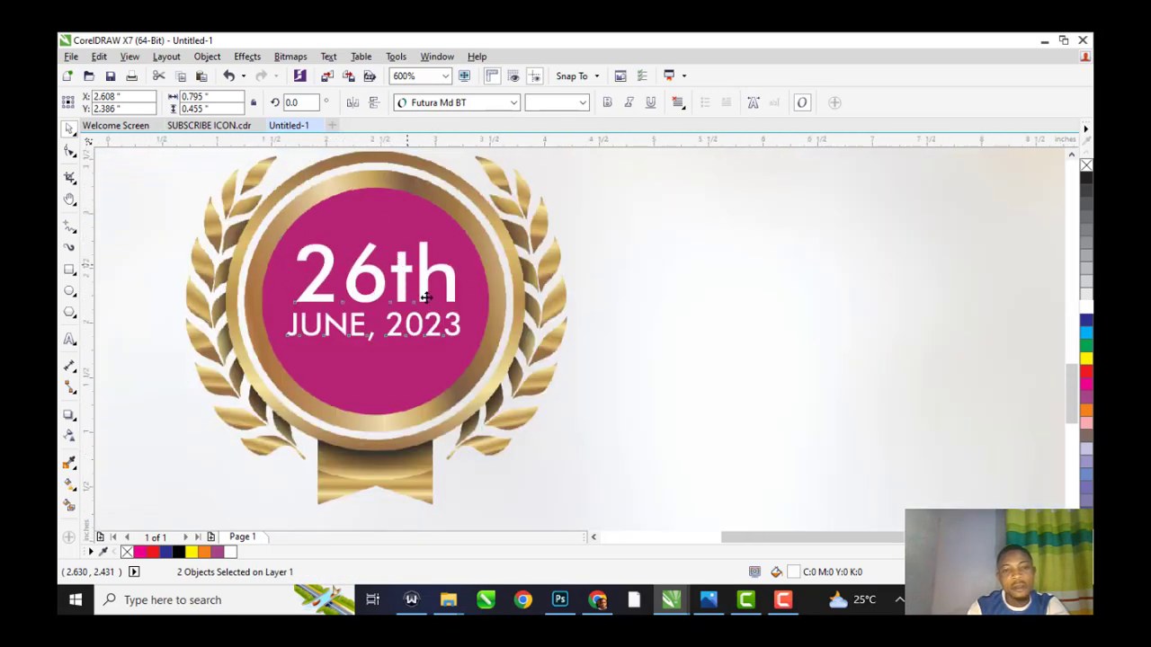
- Examine the dated badge together with the logo, title, name and message within the whole page layout
scroll(426, 298, "down", 4)
left_click(704, 258)
scroll(450, 252, "down", 1)
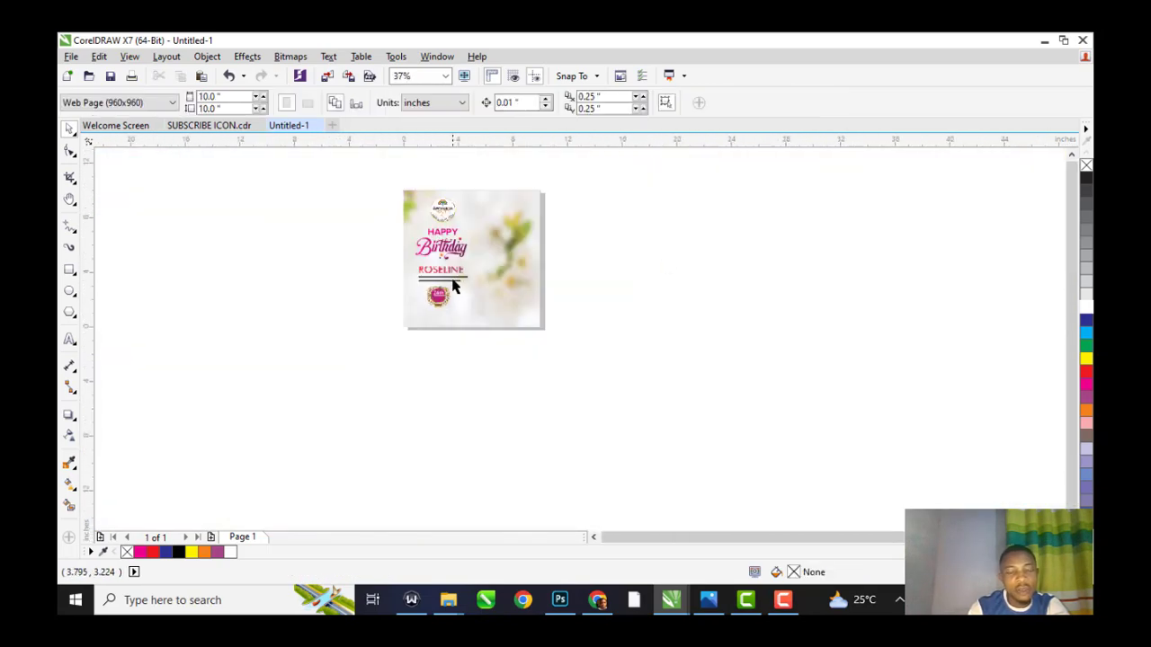
scroll(456, 230, "up", 1)
scroll(459, 227, "up", 1)
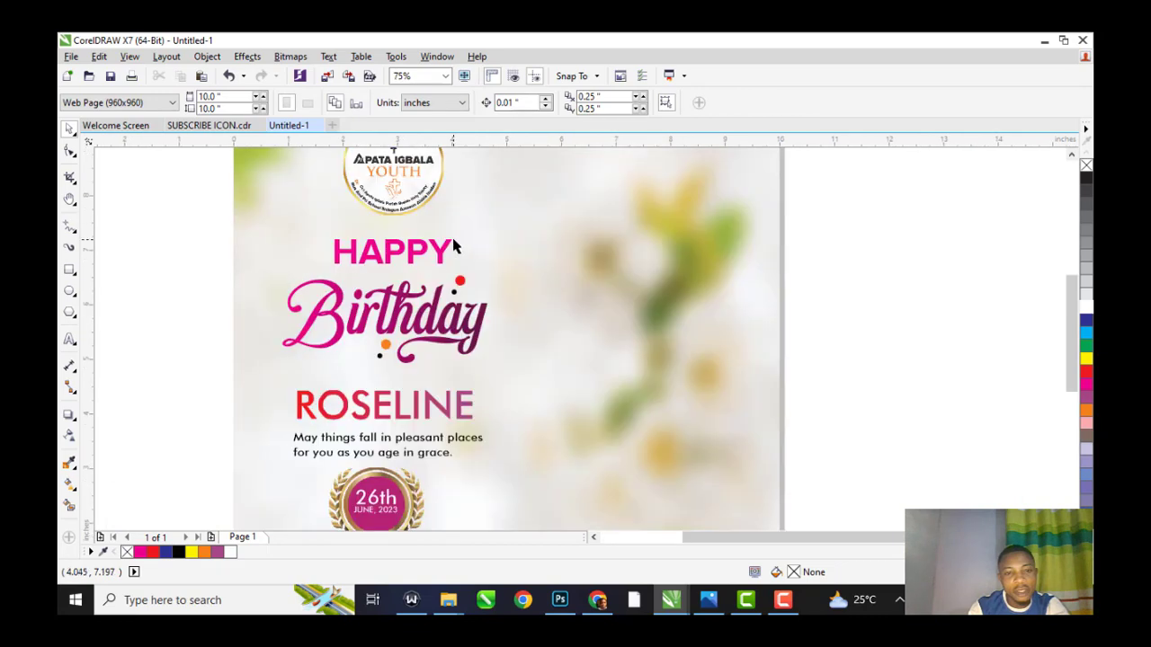
scroll(450, 229, "down", 1)
scroll(422, 230, "up", 1)
scroll(409, 232, "down", 1)
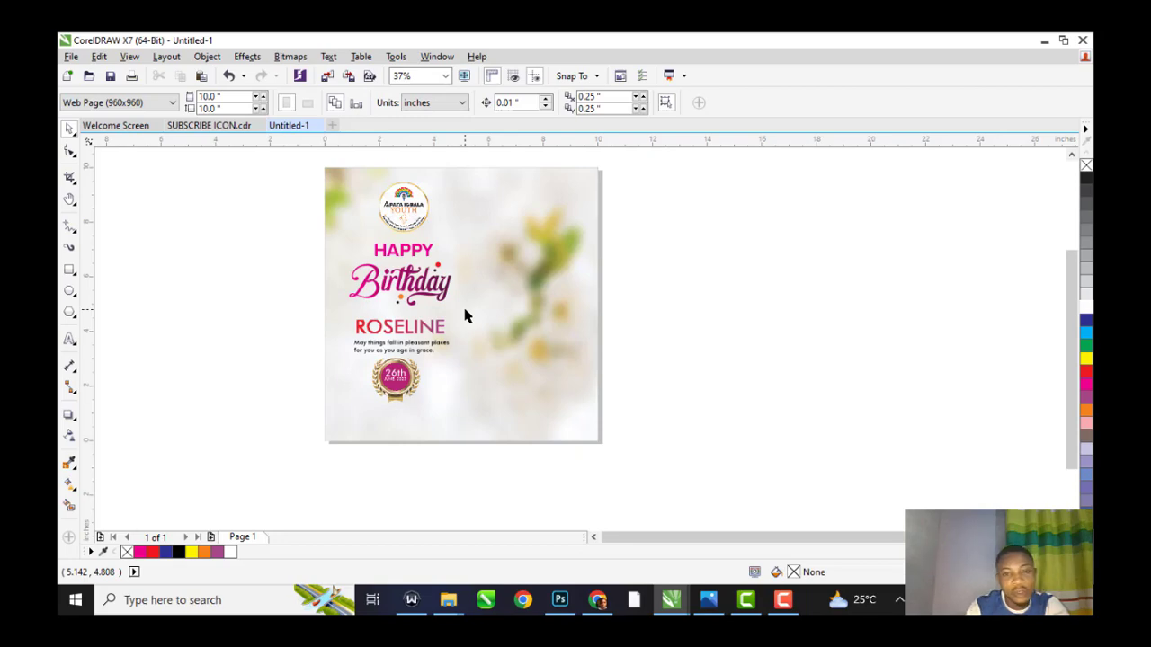
- Import the PIC portrait at 9.42 × 10.46 in and move it up over the page's right edge
key("ctrl+i")
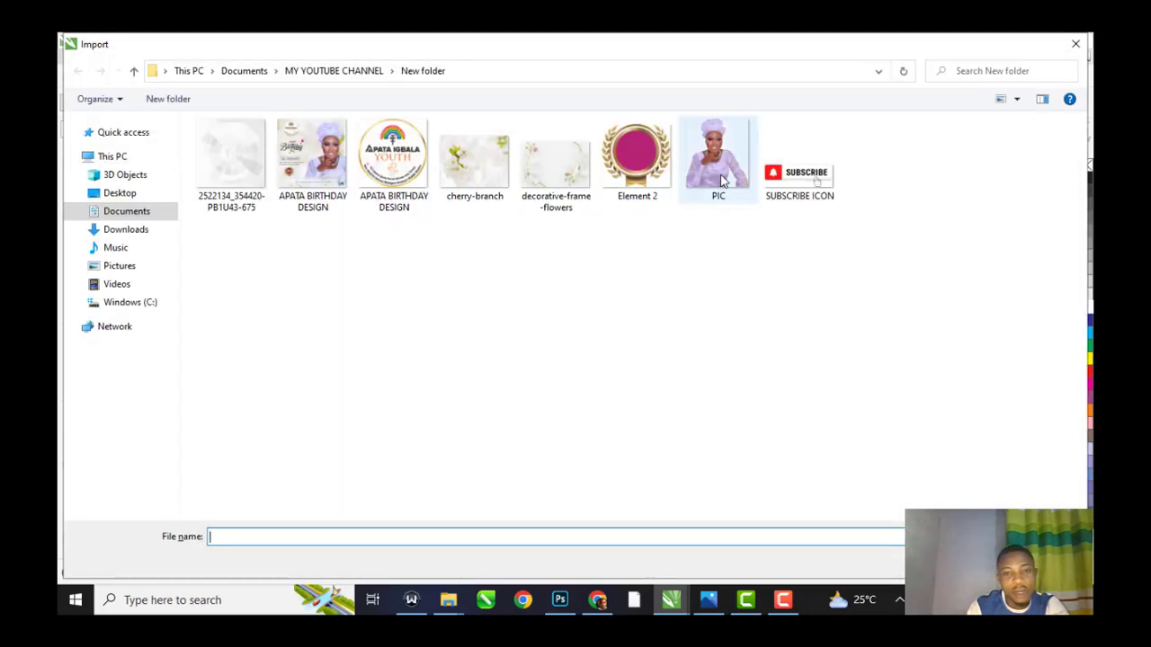
double_click(723, 180)
left_click(508, 290)
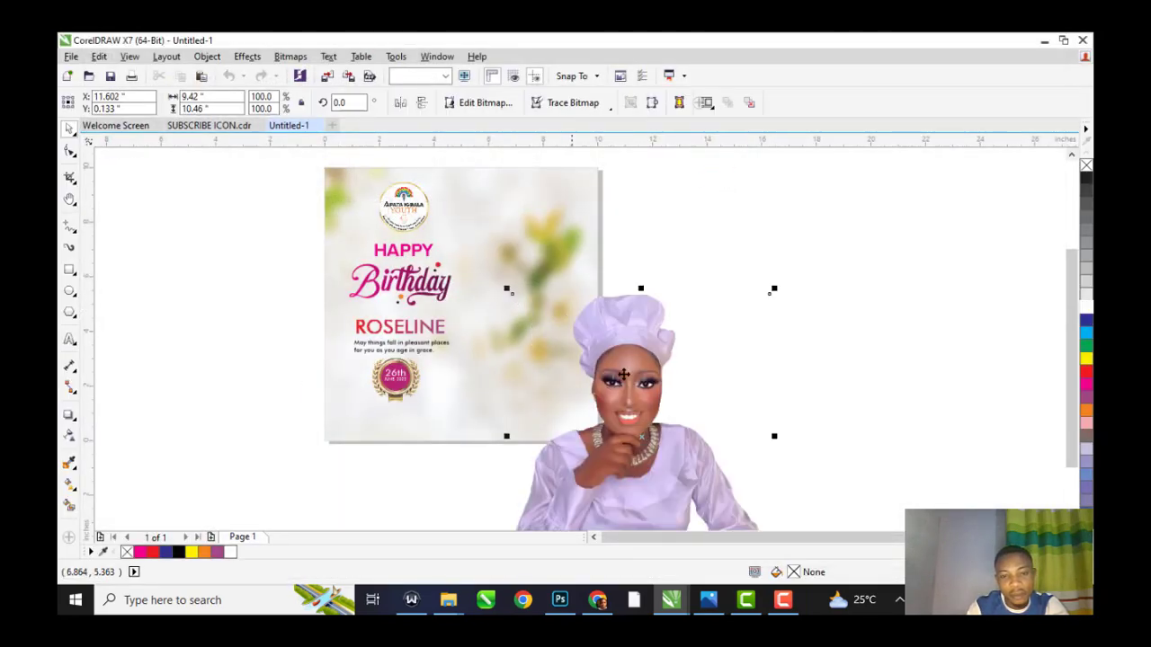
left_click_drag(623, 374, 569, 290)
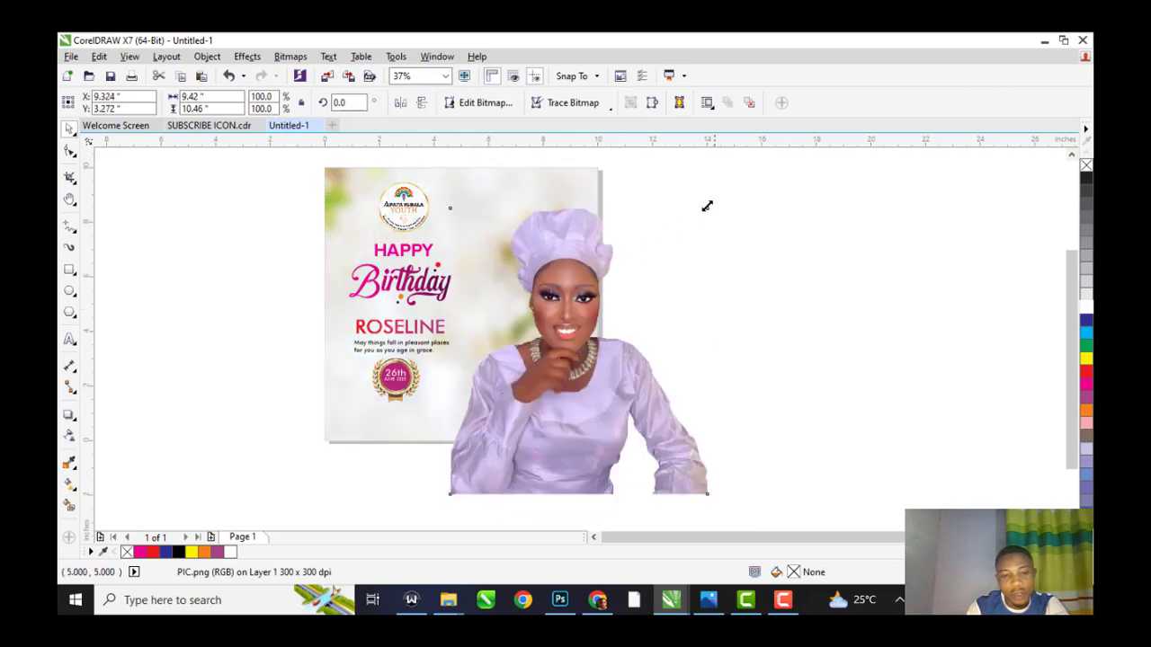
- Shrink the portrait to about 7.06 × 7.84 in and place it beside the birthday text, over the right half of the page
left_click_drag(707, 206, 644, 273)
scroll(683, 323, "up", 2)
scroll(576, 306, "down", 2)
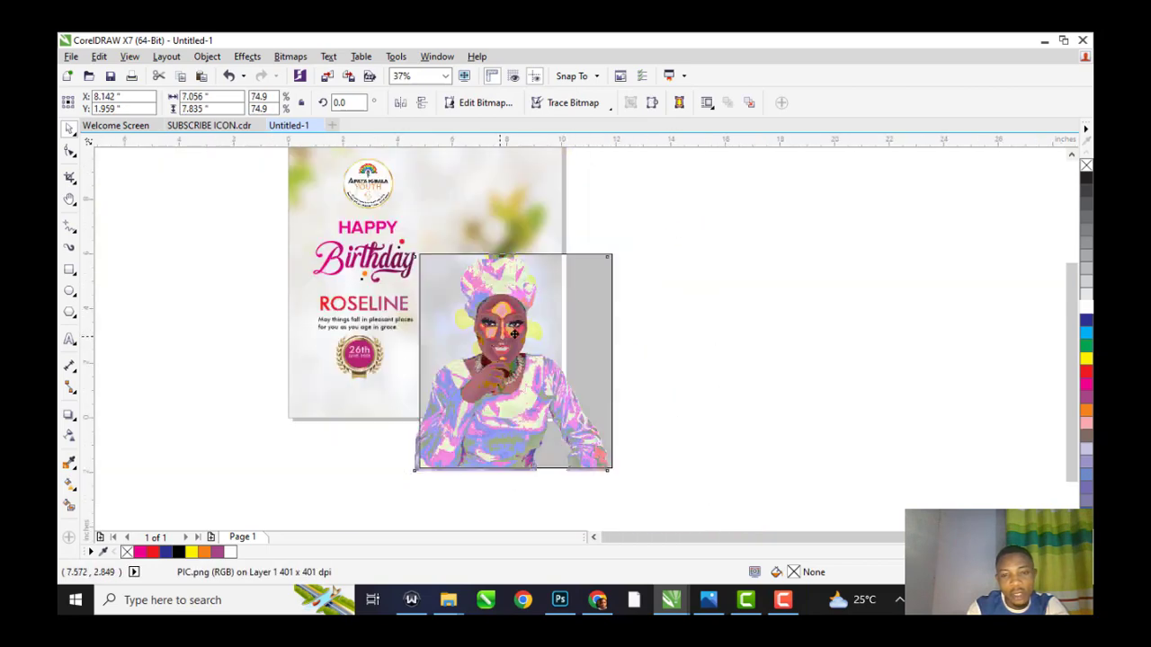
left_click_drag(515, 335, 659, 282)
scroll(570, 297, "up", 2)
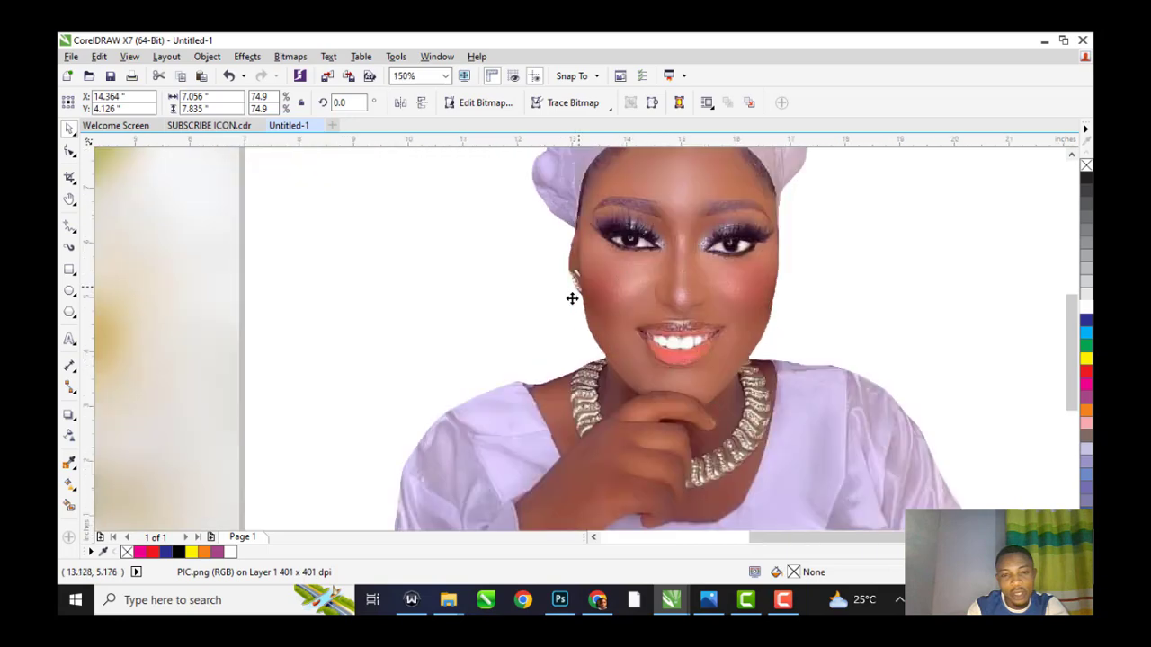
scroll(585, 301, "down", 2)
left_click_drag(601, 281, 555, 339)
scroll(619, 294, "down", 2)
scroll(553, 280, "up", 2)
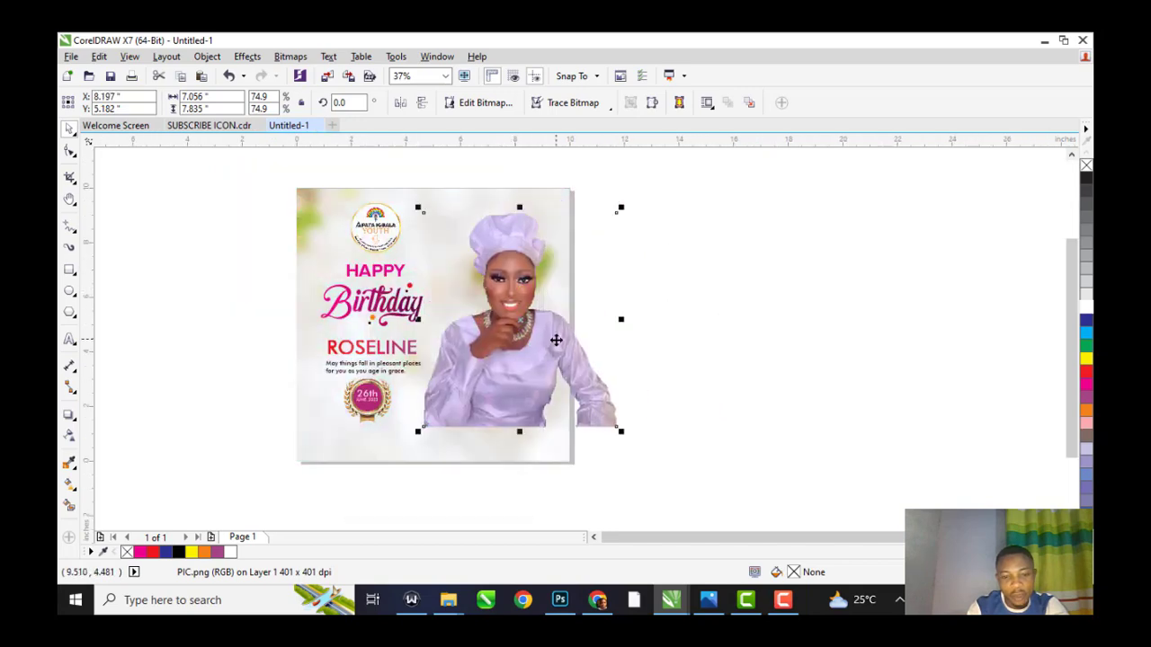
- Switch to Photoshop and open the PIC image from New folder inside MY YOUTUBE CHANNEL in Documents
left_click(559, 600)
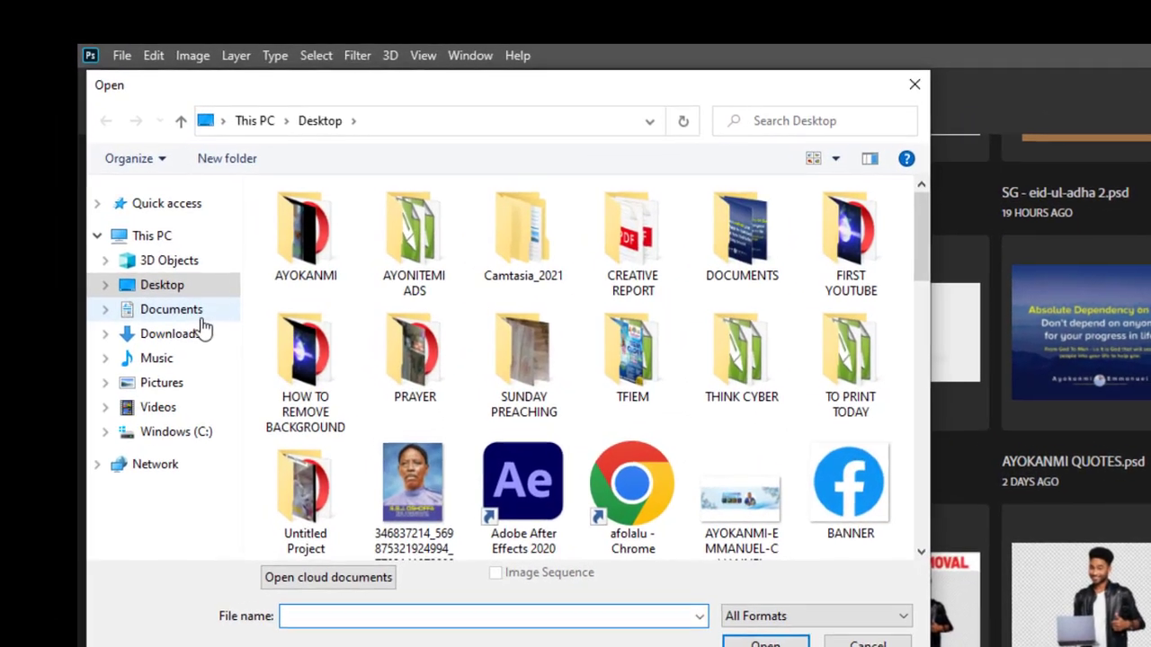
left_click(198, 320)
double_click(294, 270)
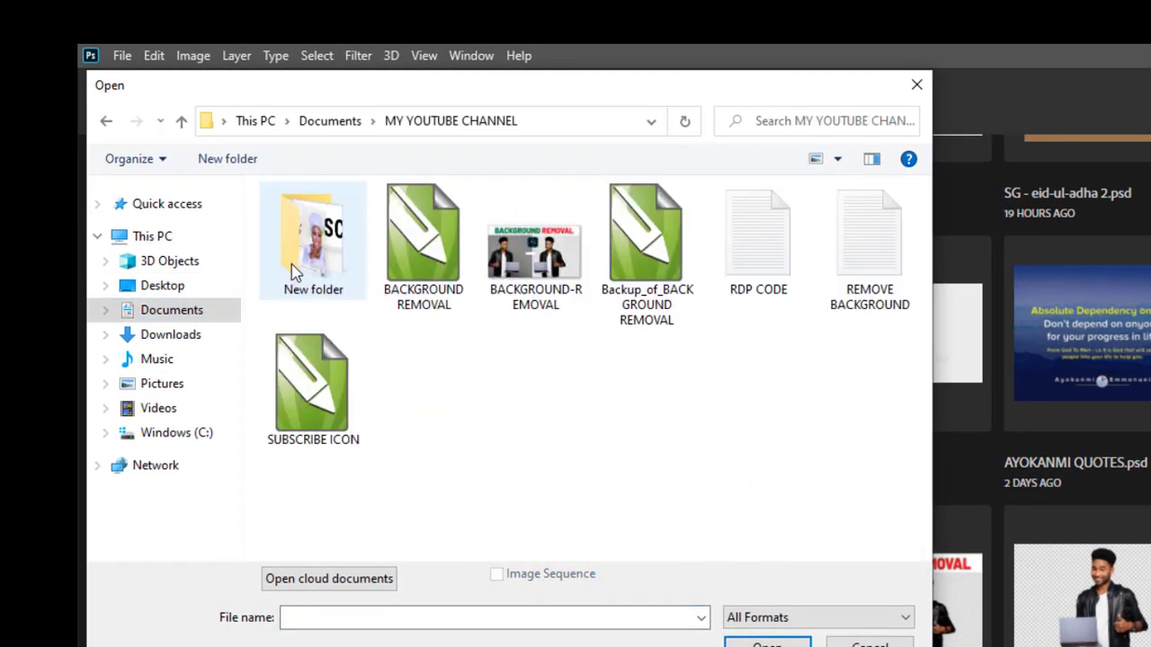
double_click(305, 260)
double_click(347, 378)
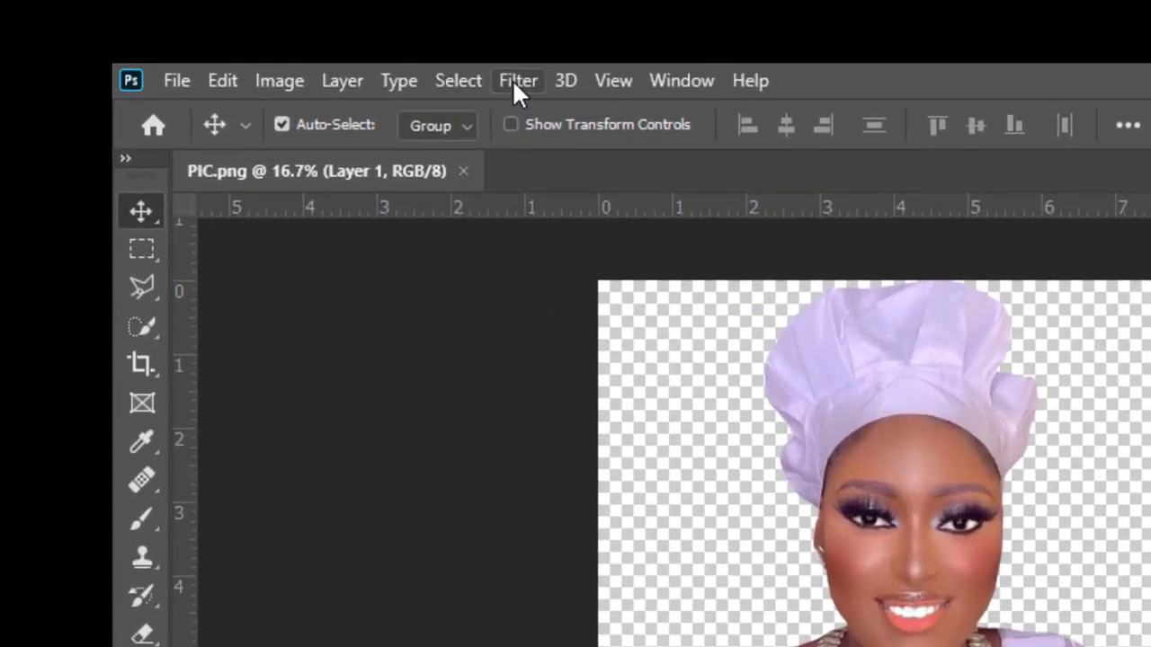
- Start the Camera Raw Filter on the portrait and set Temperature to +10 and Tint to +14
left_click(512, 80)
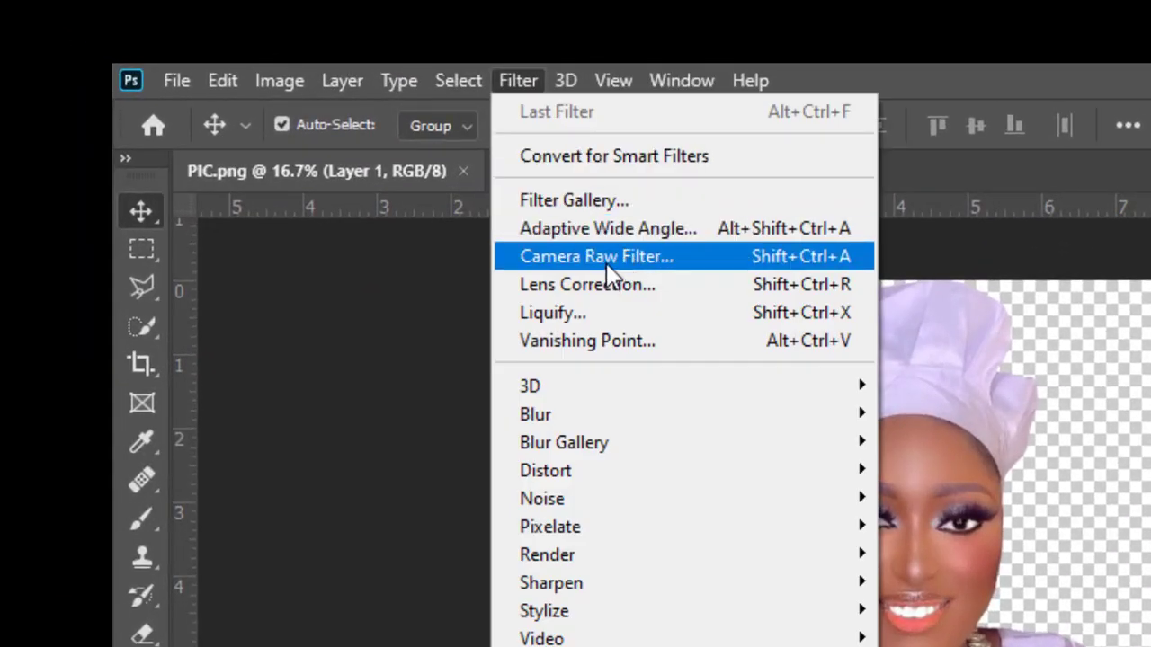
left_click(606, 265)
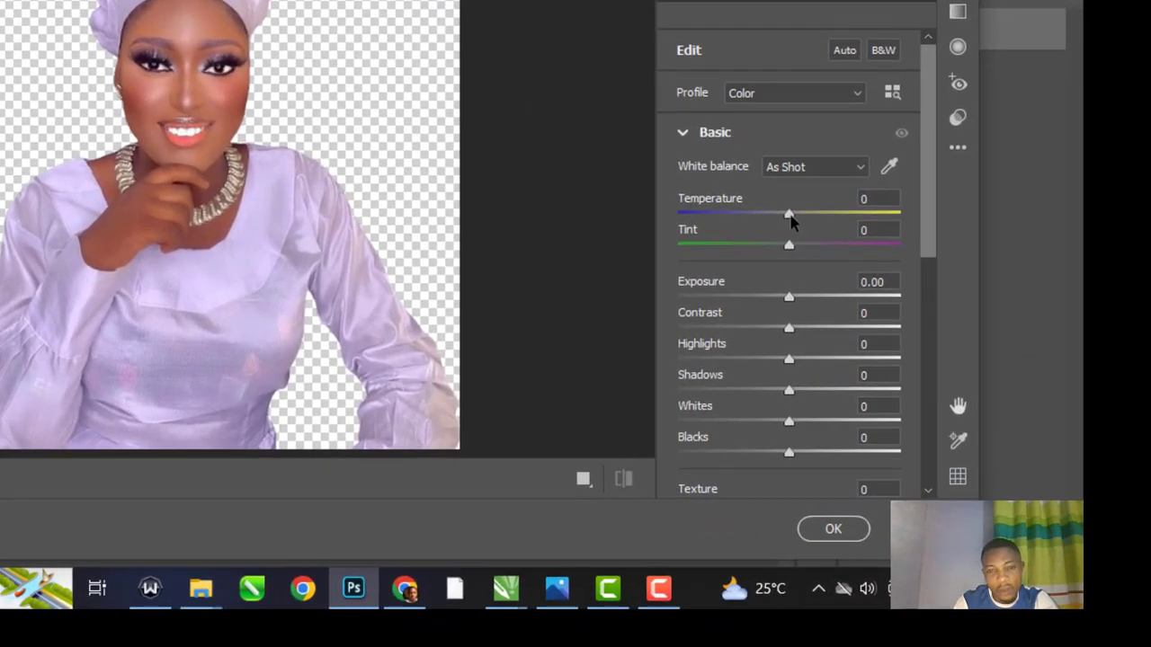
left_click_drag(875, 305, 892, 310)
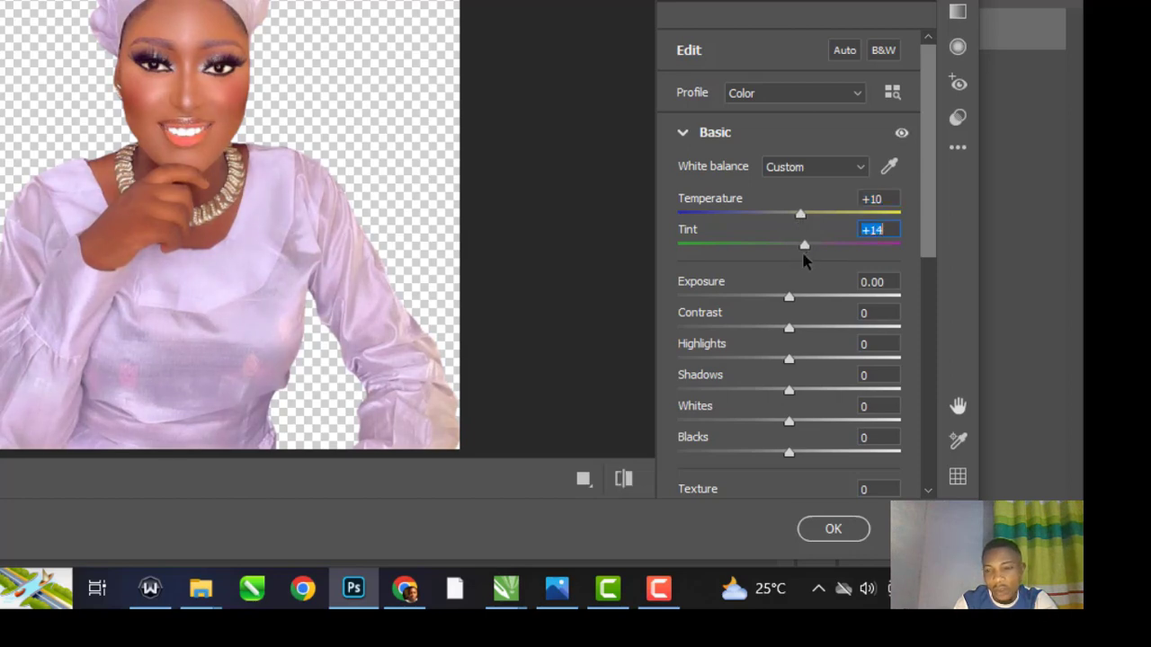
- Set the portrait's Texture to +22, Clarity to +20 and Dehaze to +7 in the Camera Raw Filter
left_click_drag(933, 226, 905, 282)
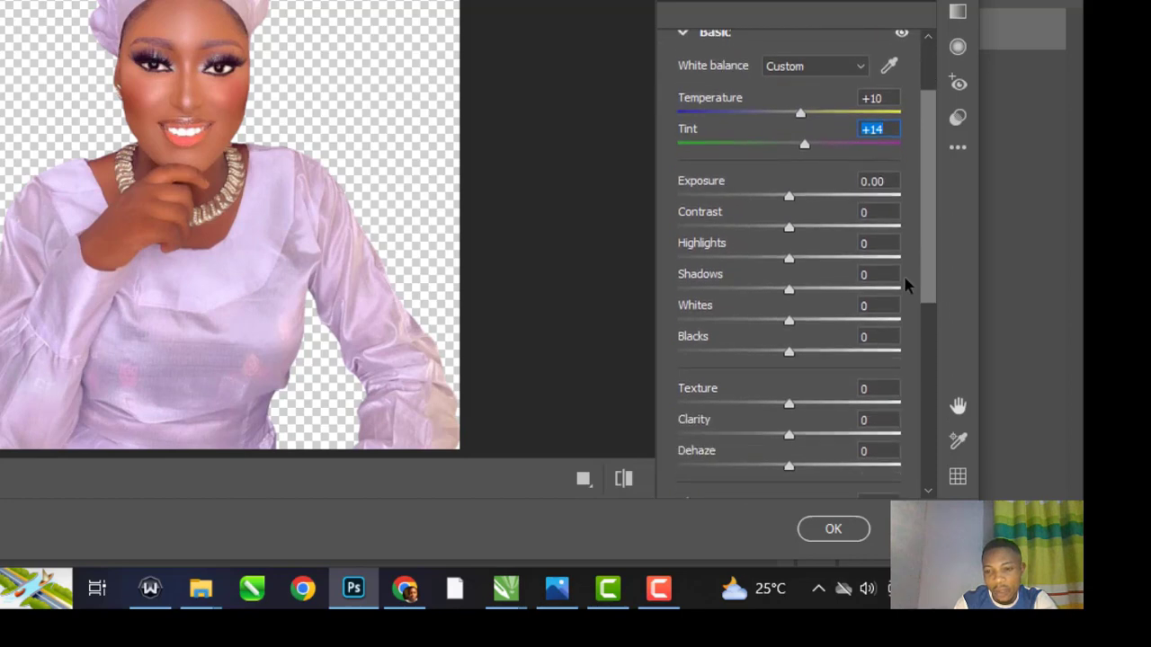
left_click(789, 404)
left_click_drag(789, 406, 814, 439)
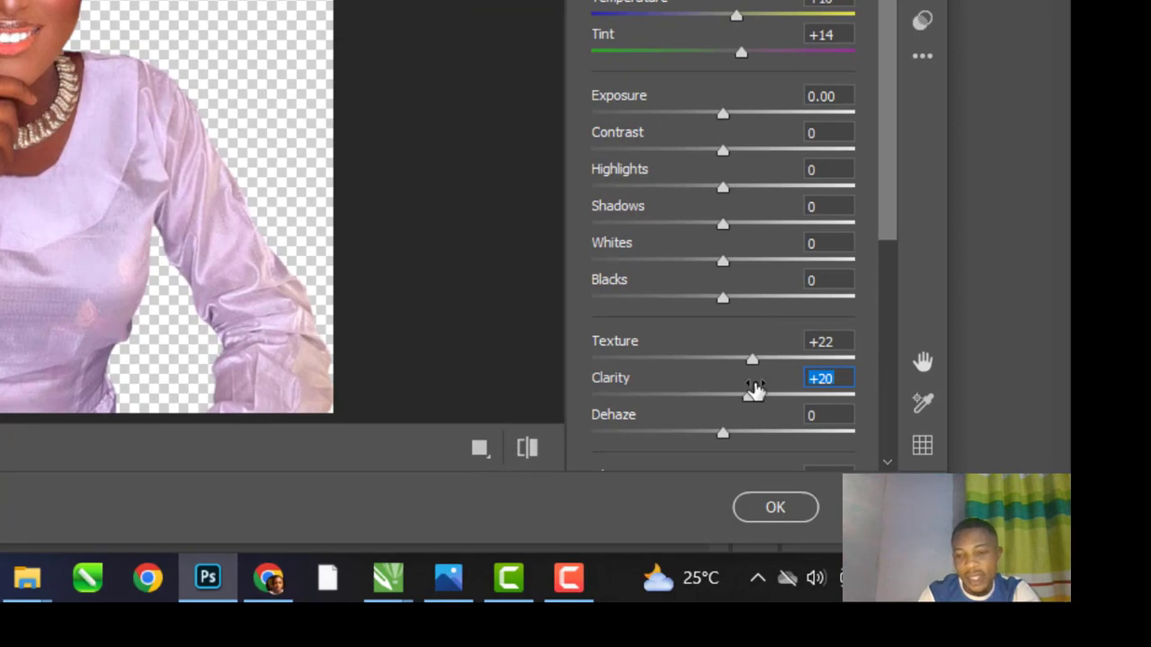
left_click_drag(728, 437, 738, 433)
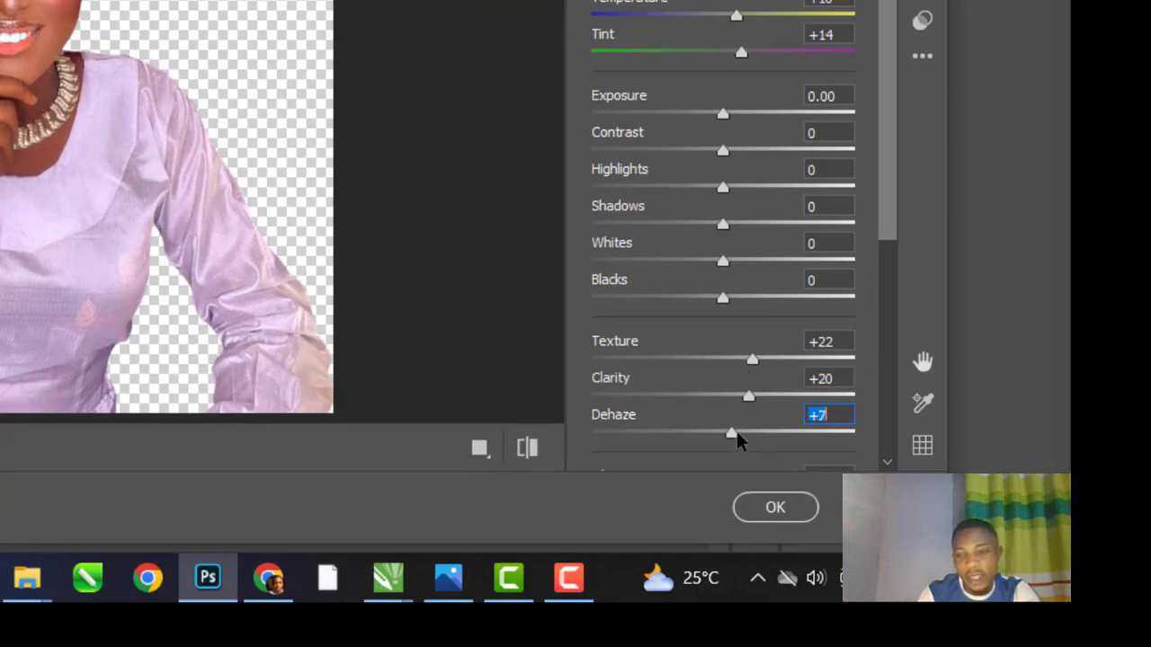
- Set the portrait's Dehaze to +11 and Saturation to +8, and apply the Camera Raw Filter
left_click_drag(890, 238, 891, 298)
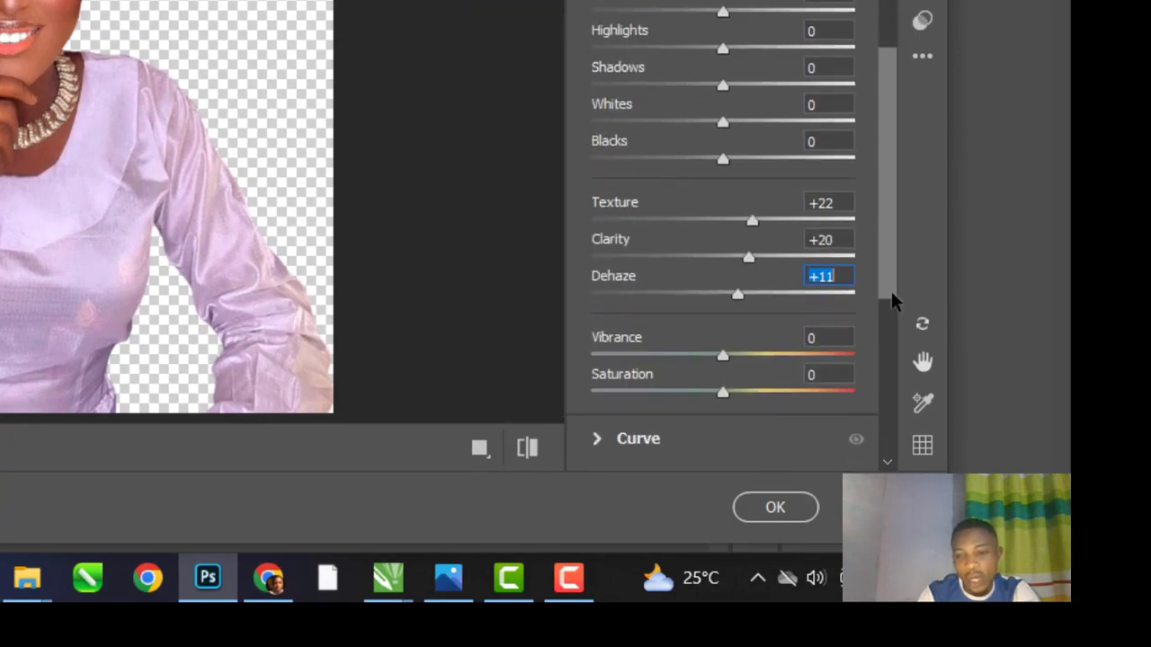
left_click_drag(720, 394, 726, 395)
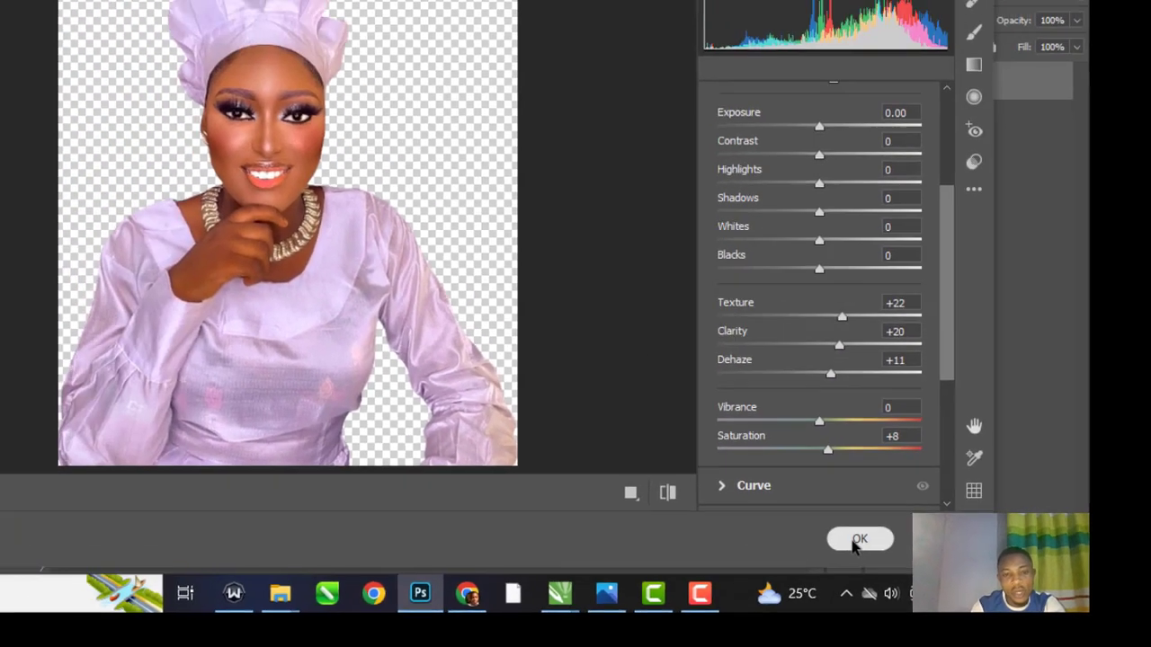
left_click(775, 507)
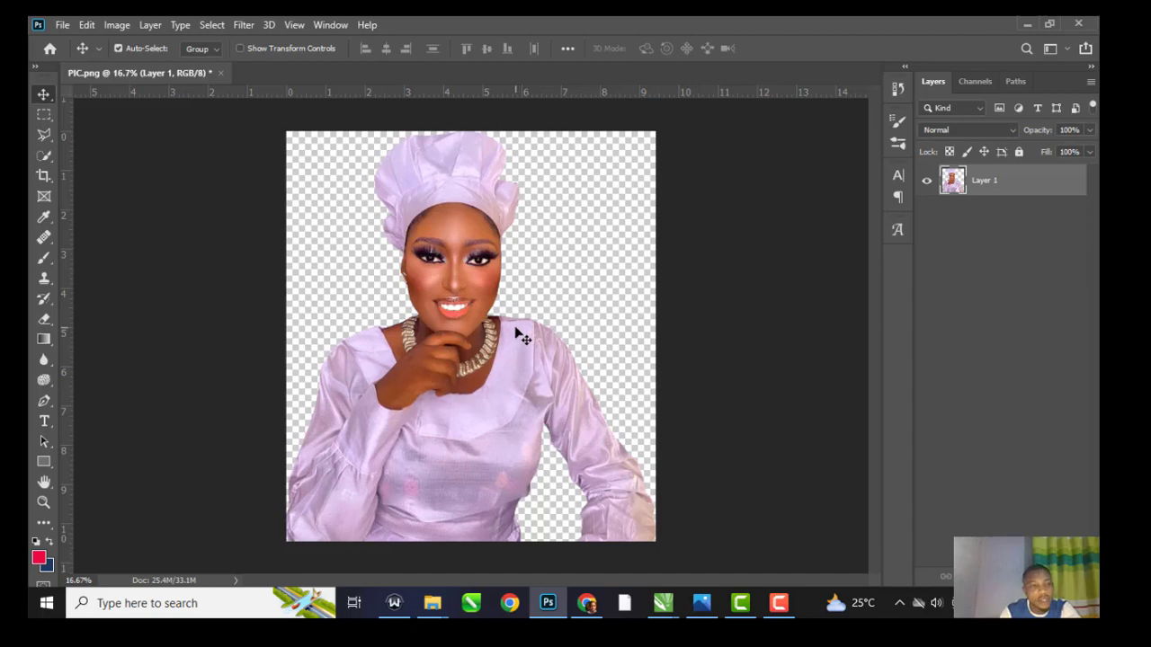
- Start a Save for Web (Legacy) export of the portrait with PNG-8 as the file format
left_click(62, 24)
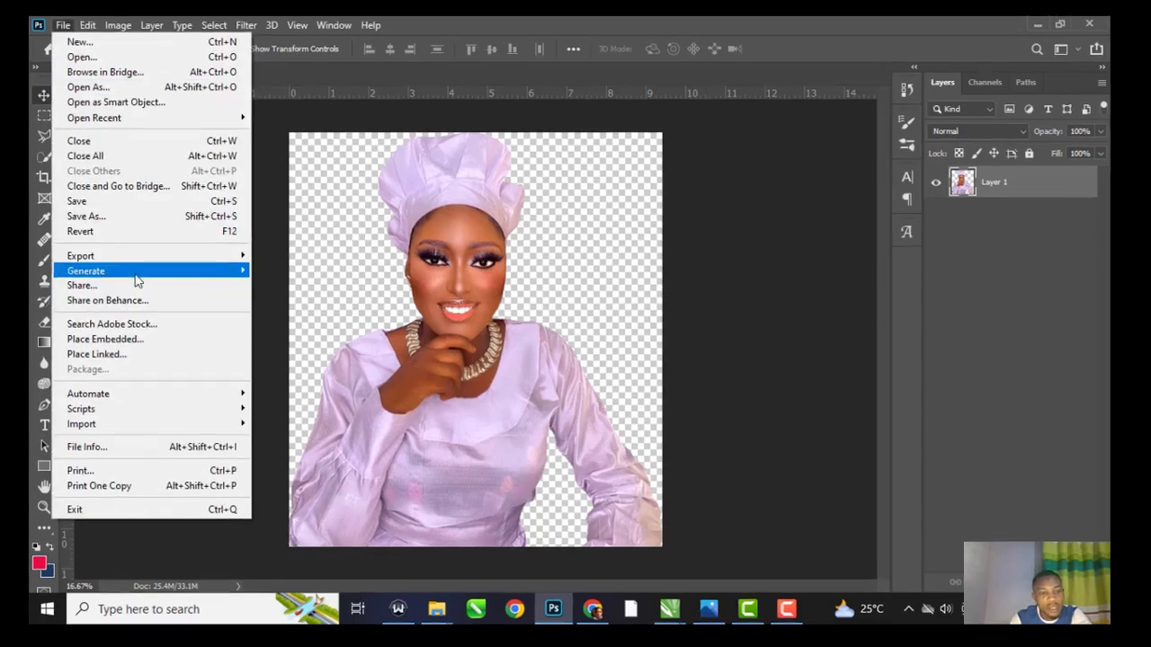
mouse_move(63, 255)
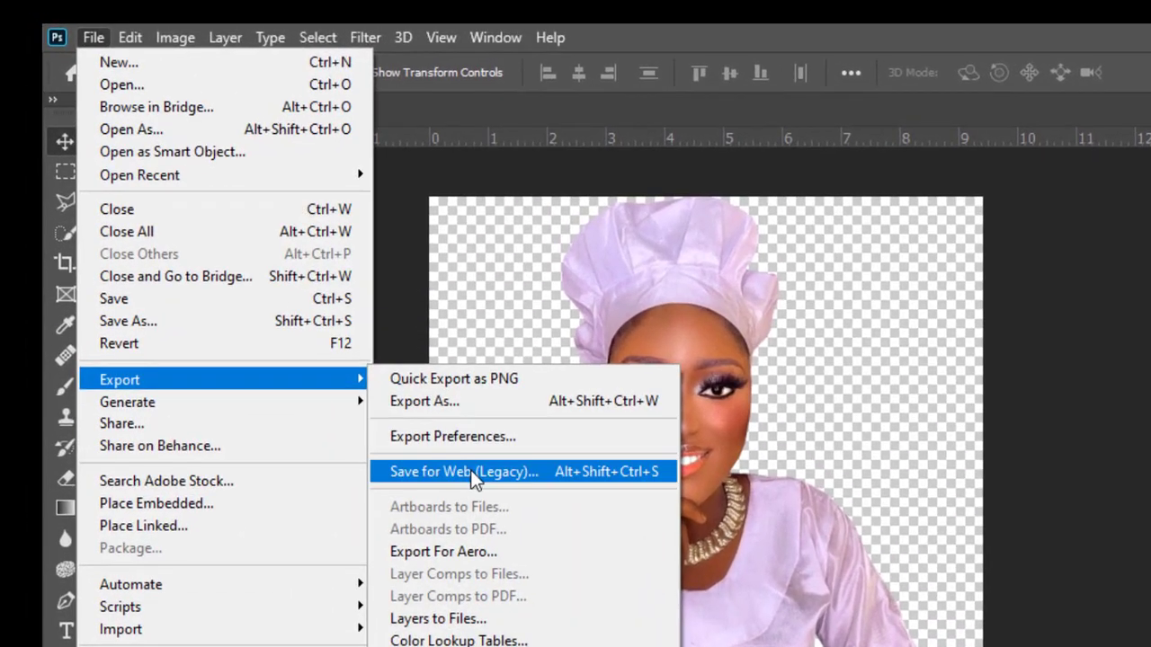
left_click(472, 474)
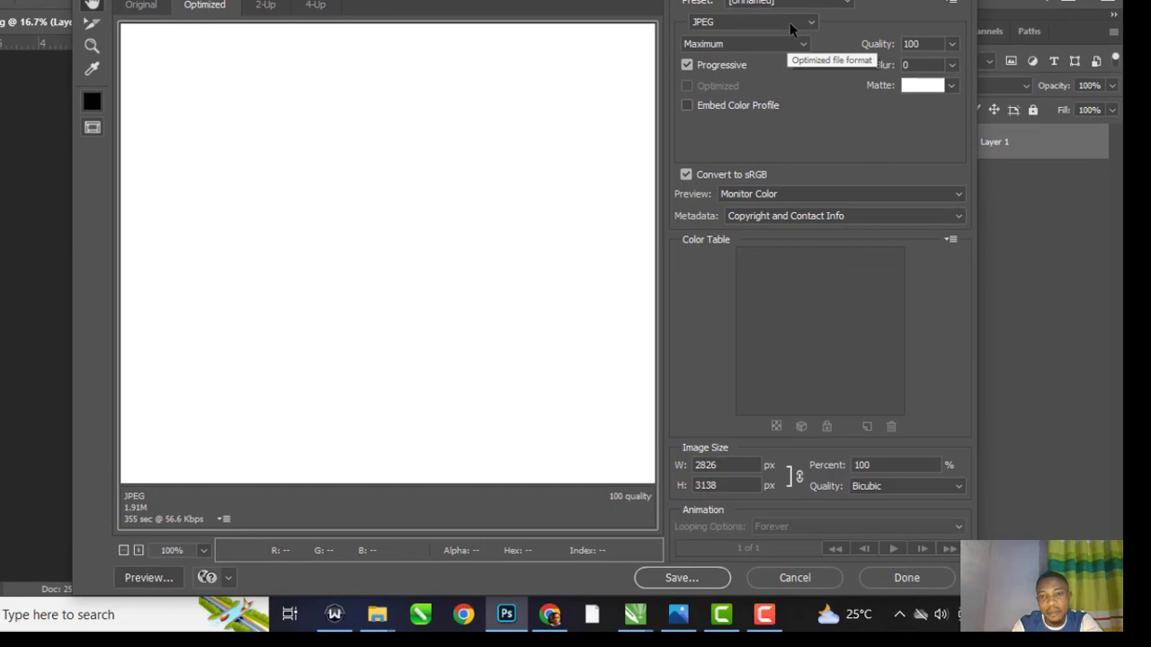
left_click(789, 25)
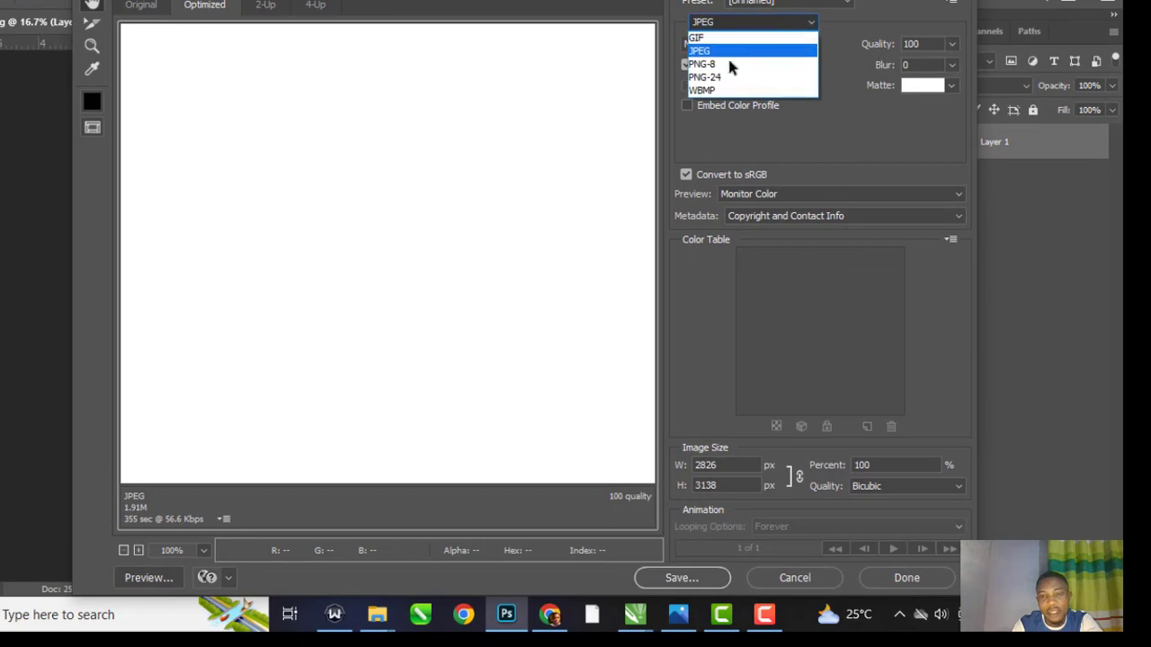
left_click(722, 57)
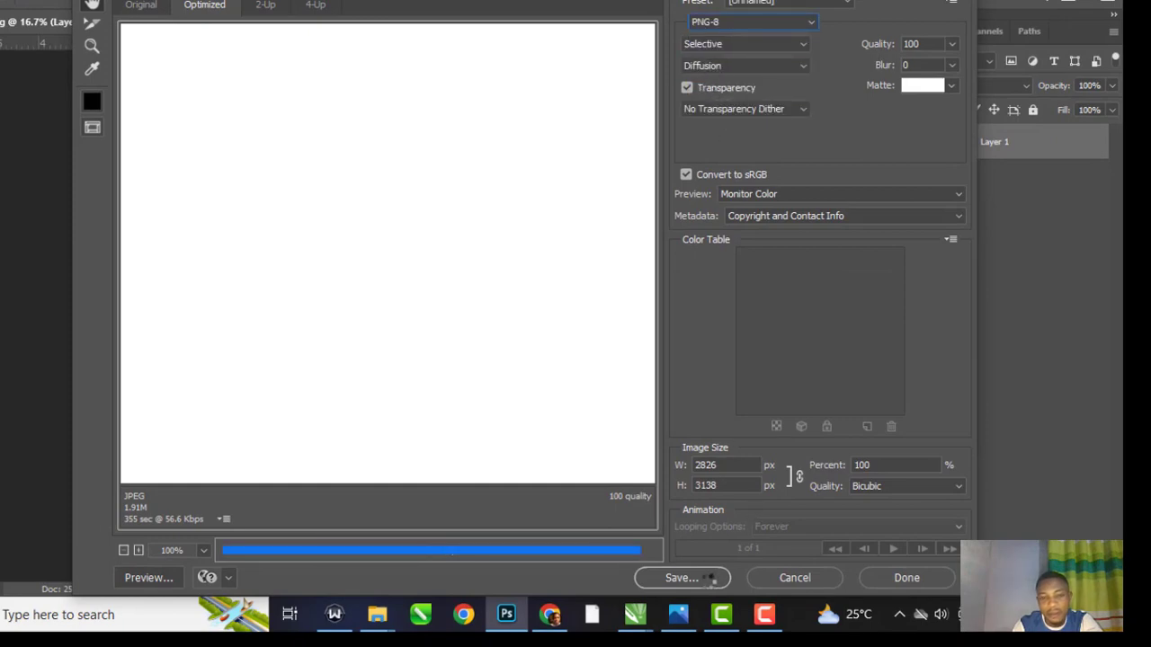
- Choose New folder inside MY YOUTUBE CHANNEL in Documents as the save location for the exported portrait
left_click(706, 580)
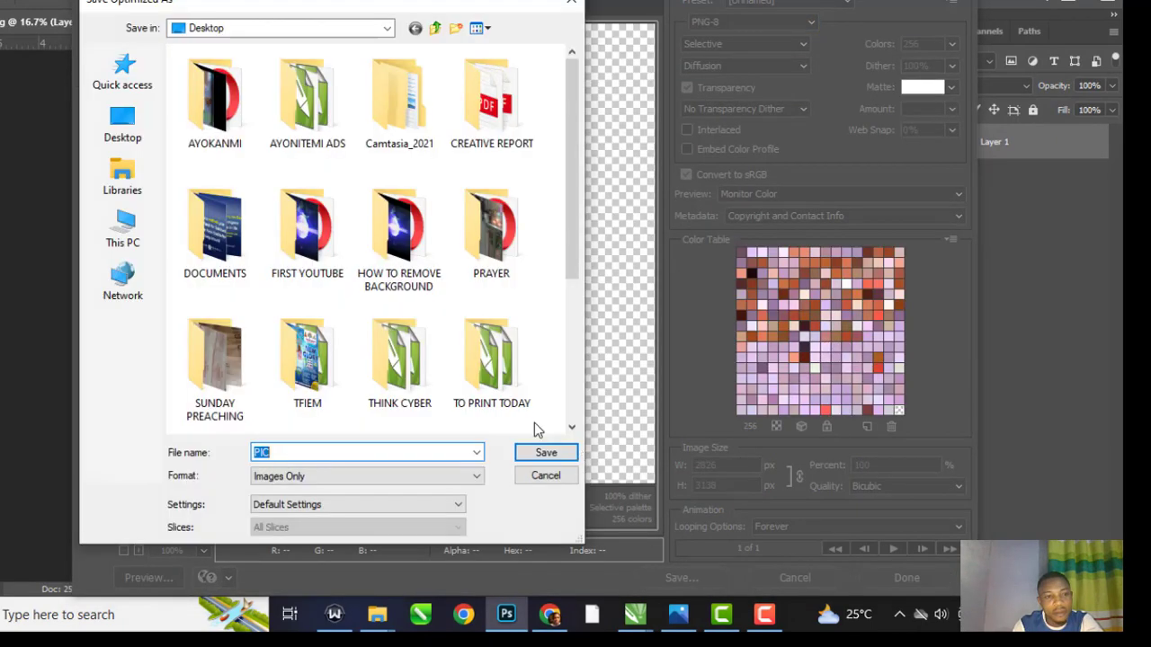
left_click(123, 126)
left_click(124, 184)
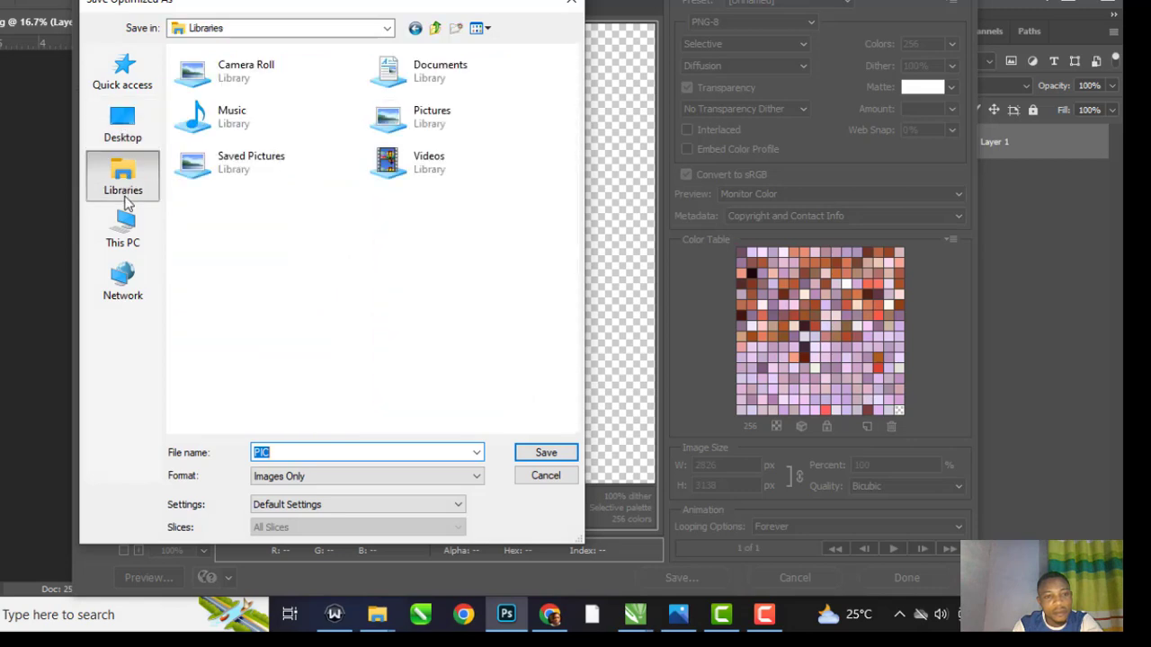
left_click(133, 148)
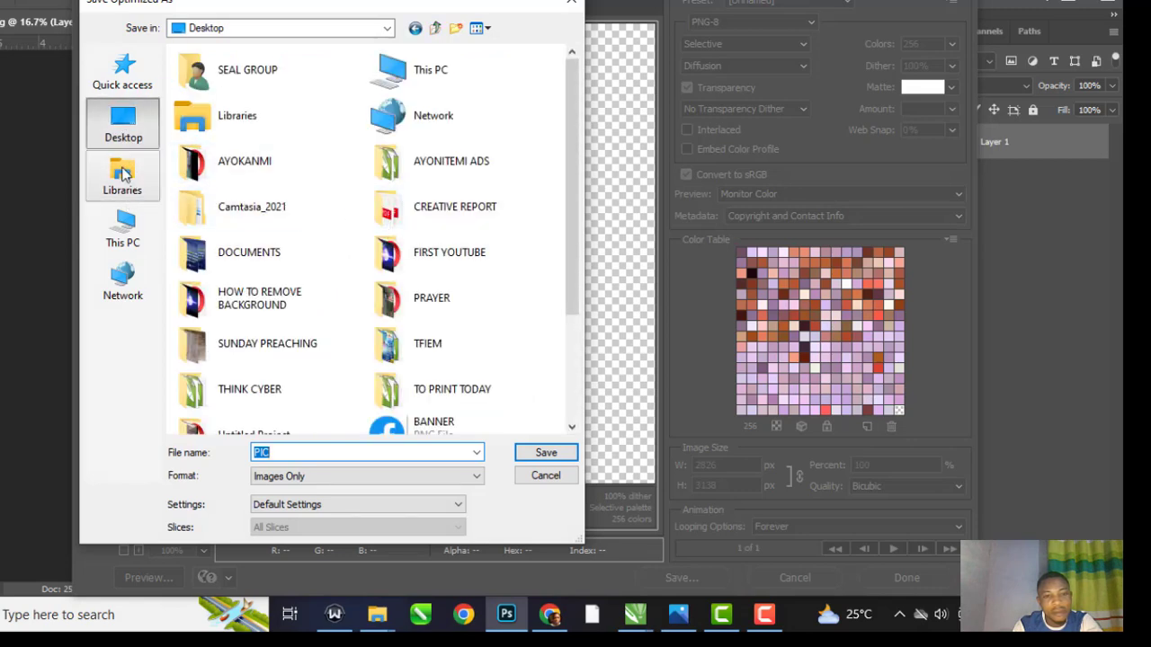
left_click(122, 175)
double_click(431, 72)
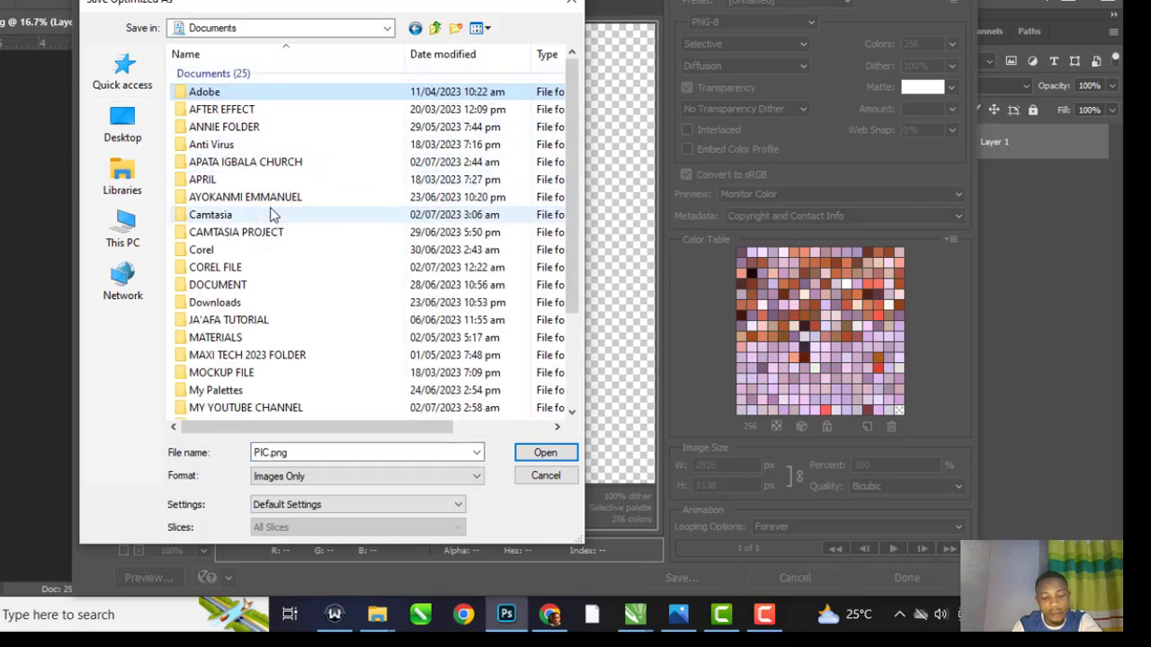
left_click(278, 200)
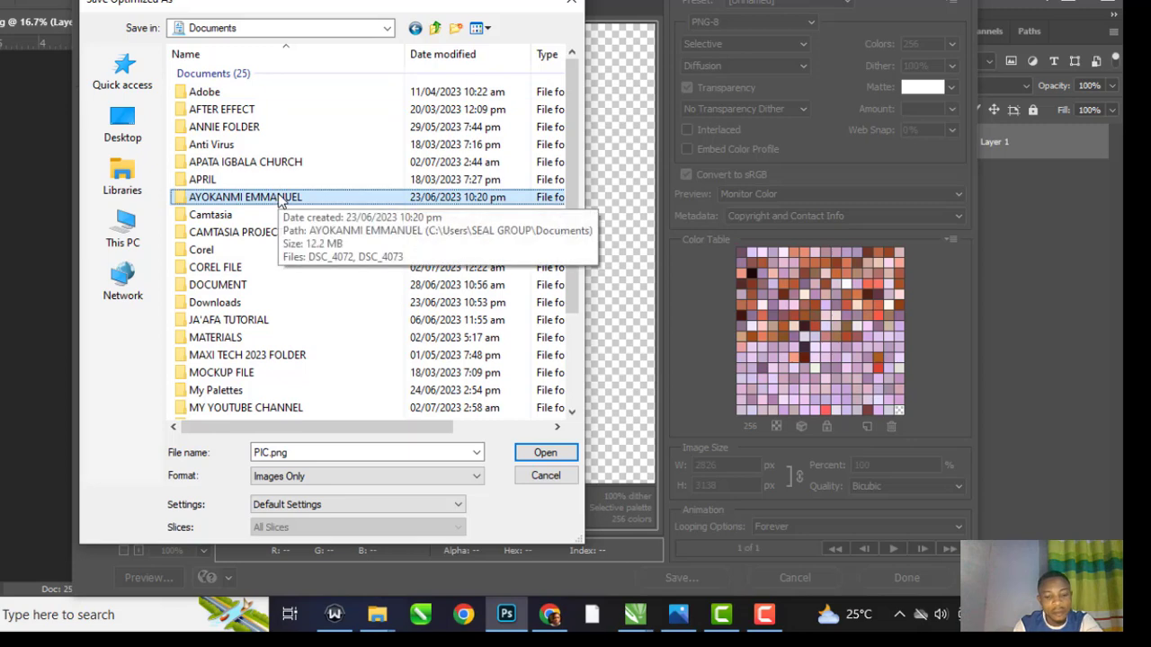
left_click(288, 166)
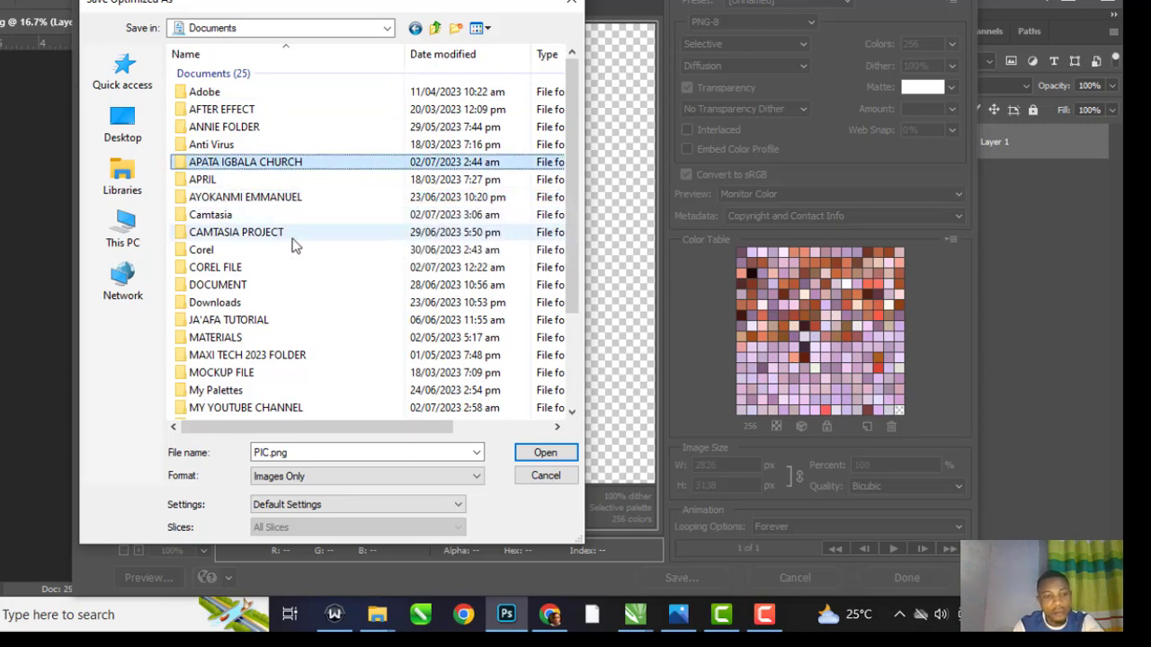
key("m")
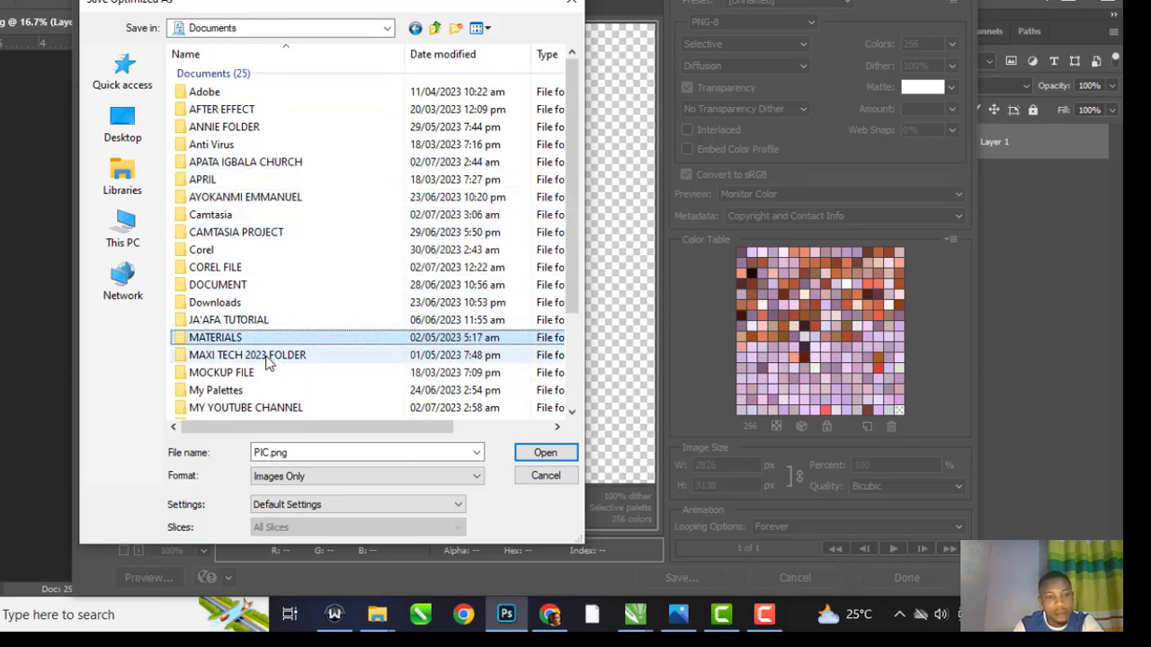
double_click(284, 407)
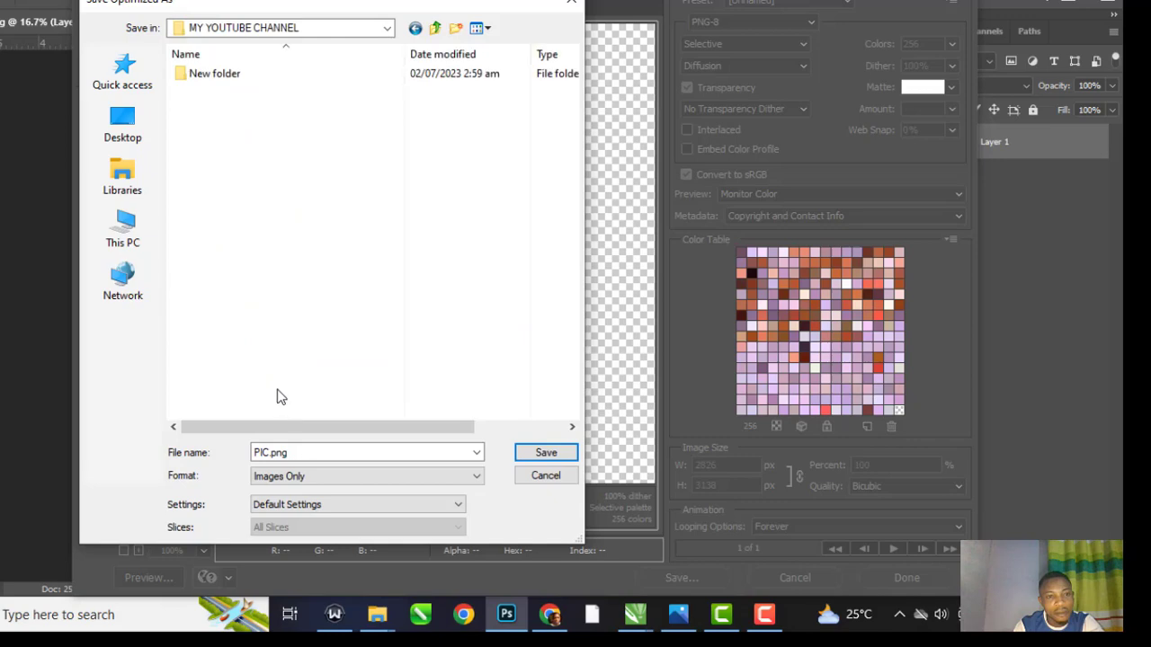
double_click(241, 73)
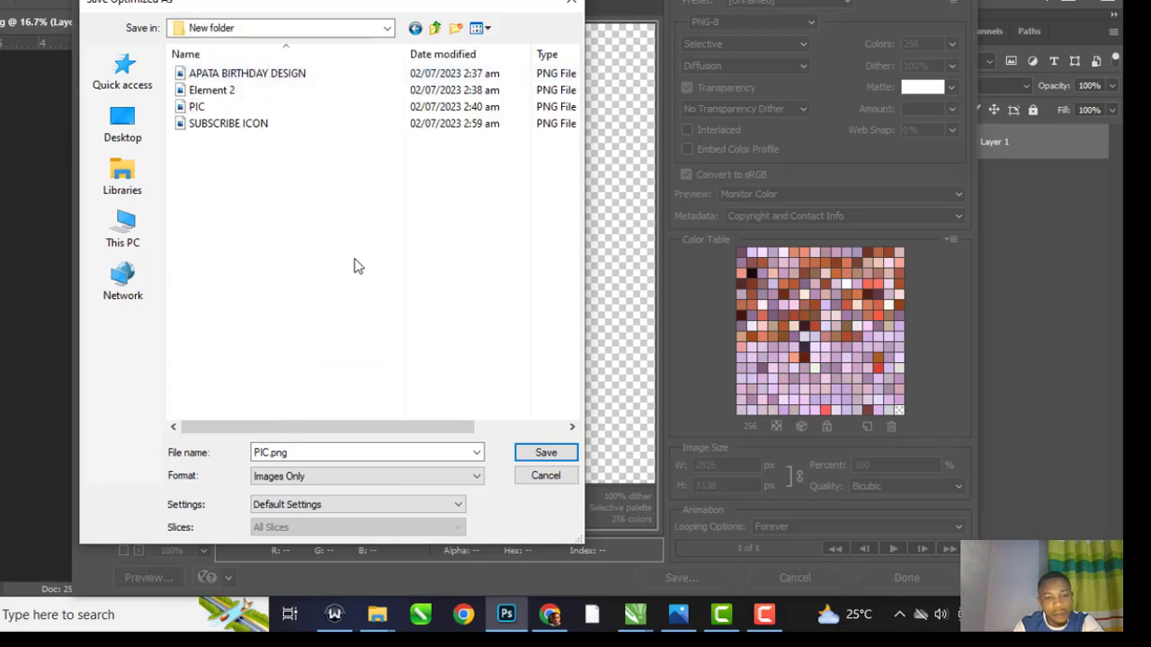
- Name the exported portrait PIC.png2 and save it
double_click(367, 452)
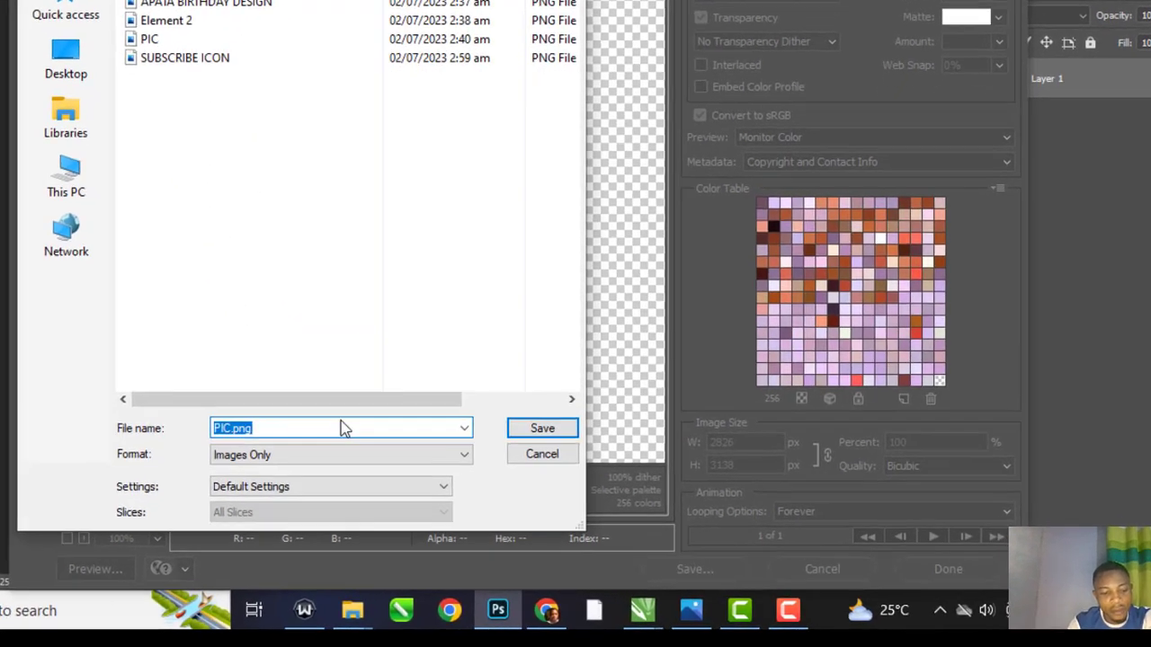
left_click(366, 452)
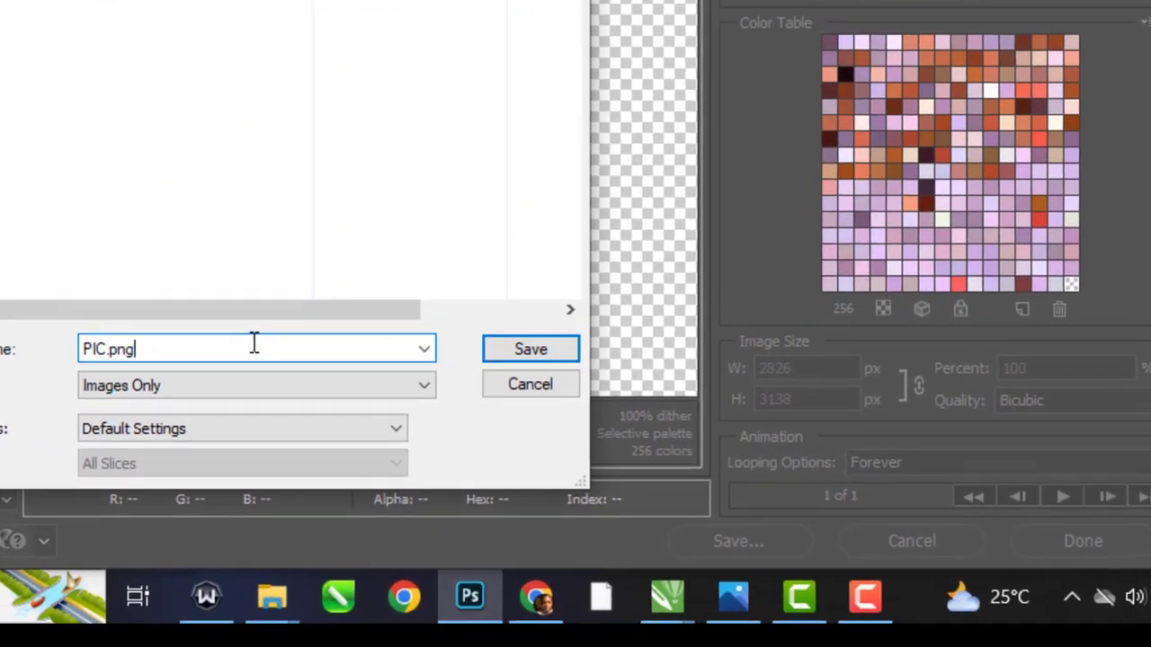
key("Return")
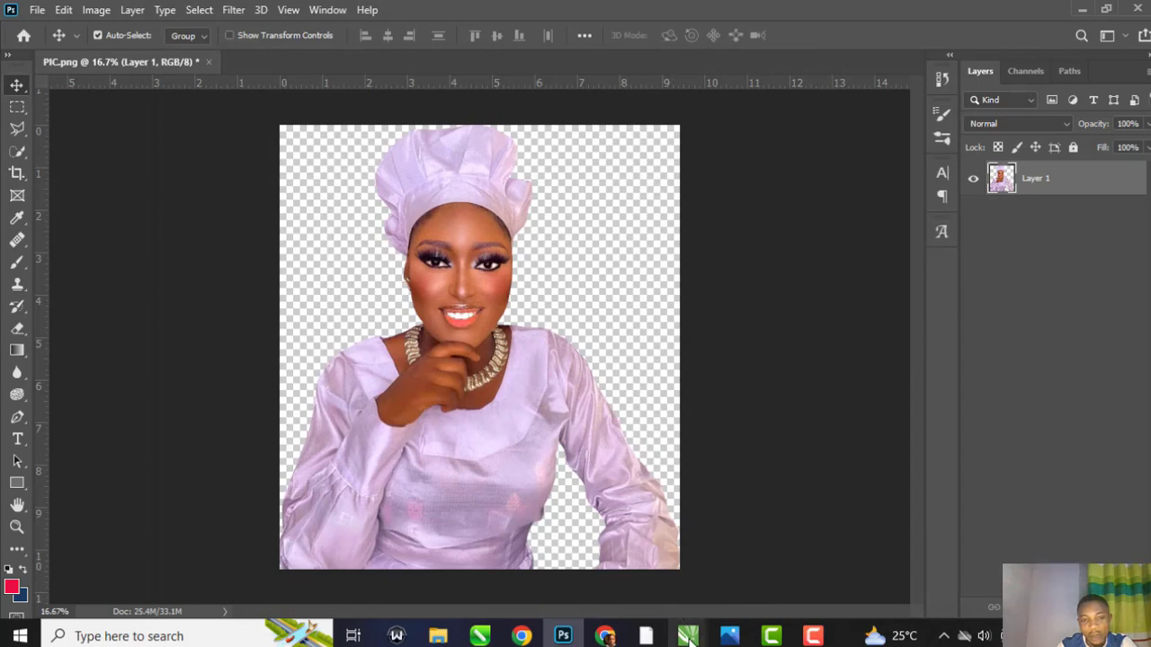
- Switch to CorelDRAW and move the original portrait off the page to the empty area on its right
mouse_move(687, 634)
left_click(753, 580)
left_click_drag(519, 337, 755, 337)
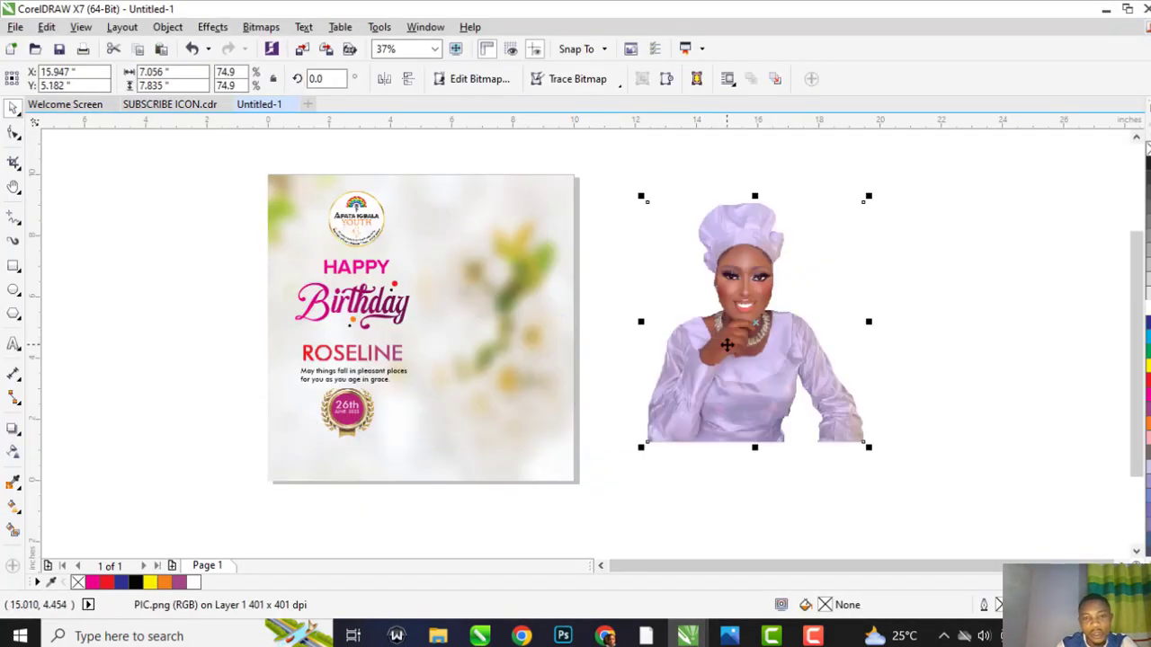
- Import the retouched PIC.png2 image at full size beside the original portrait
key("ctrl+i")
double_click(845, 159)
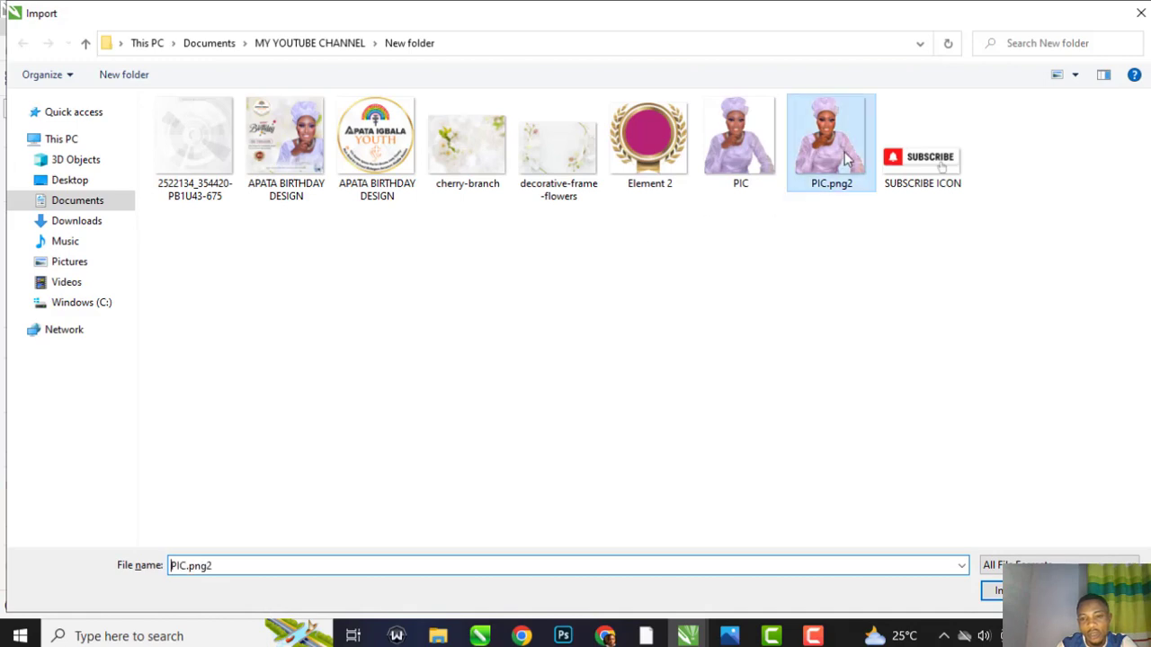
left_click(813, 274)
scroll(764, 288, "down", 3)
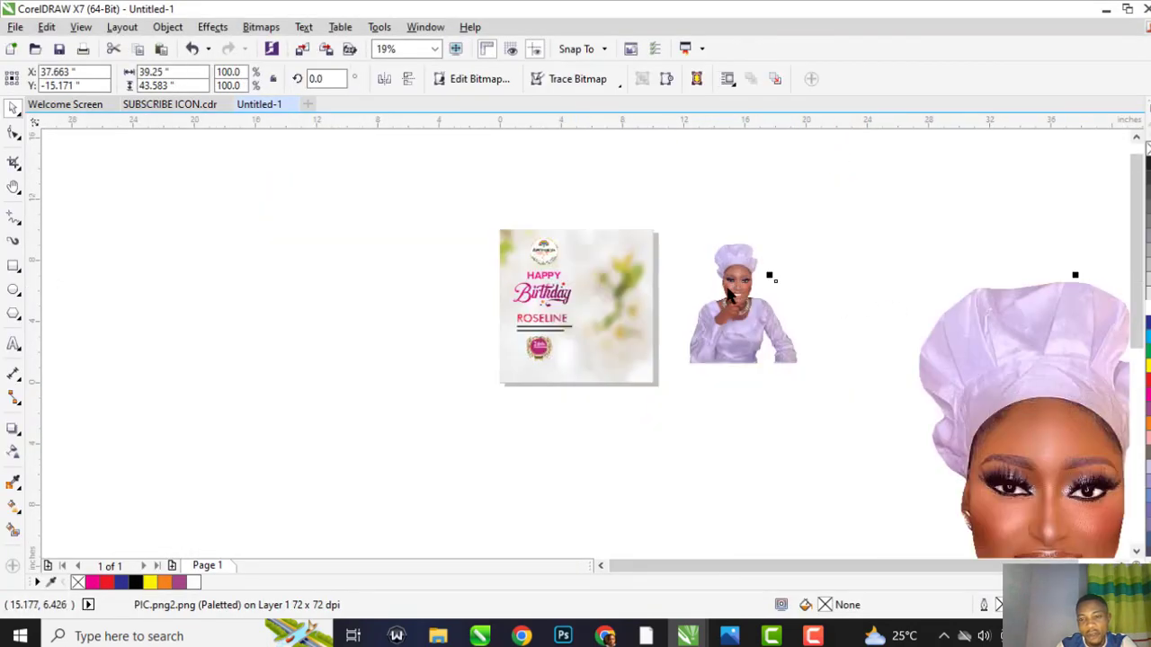
scroll(854, 302, "down", 2)
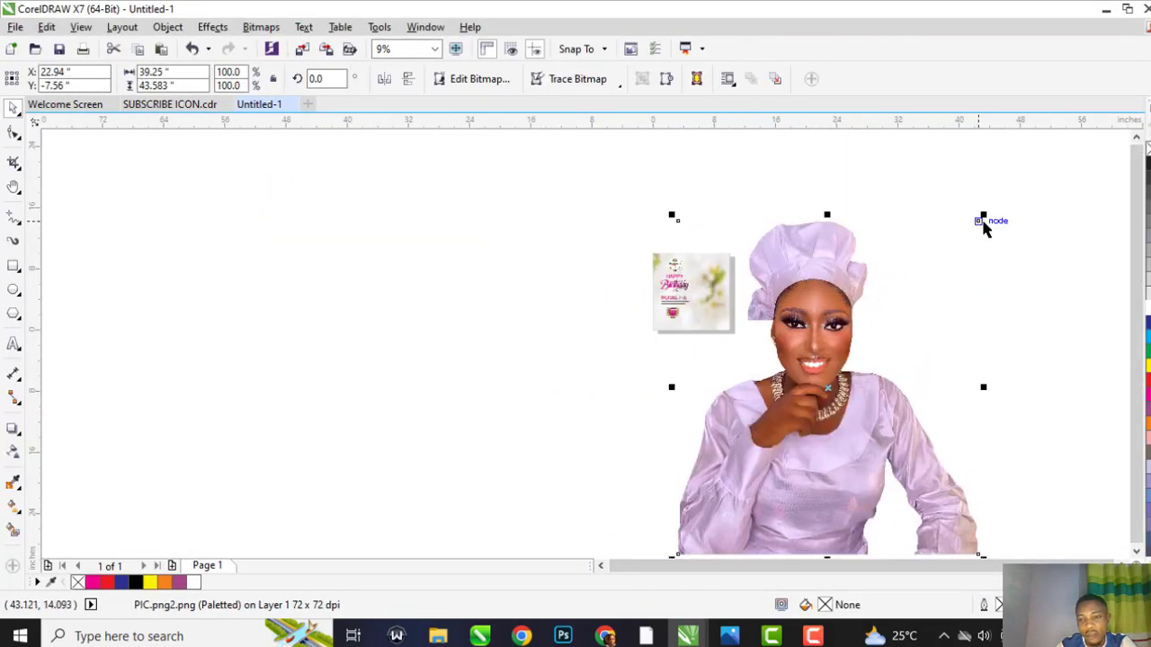
- Shrink the retouched portrait to about 14.27 × 15.85 in and place it to the right of the original portrait
left_click_drag(986, 225, 872, 336)
left_click_drag(835, 405, 814, 274)
scroll(806, 267, "up", 5)
scroll(807, 267, "up", 3)
scroll(624, 311, "down", 5)
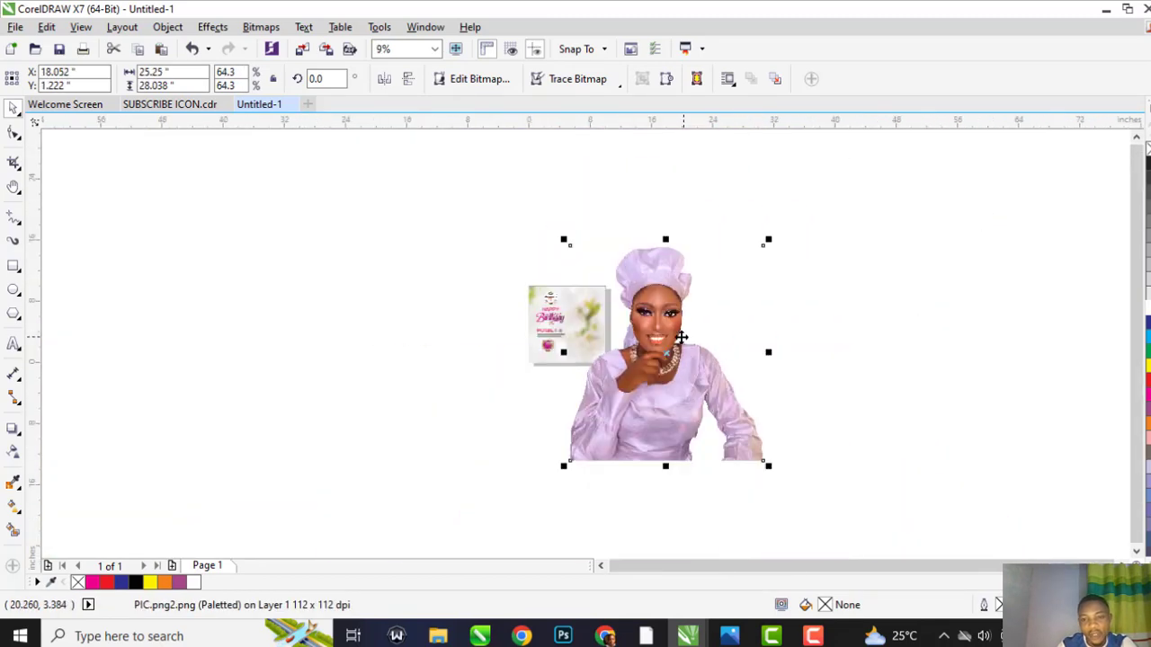
left_click_drag(691, 320, 710, 300)
left_click_drag(787, 222, 700, 319)
scroll(700, 319, "up", 2)
left_click_drag(629, 387, 819, 310)
scroll(517, 270, "up", 2)
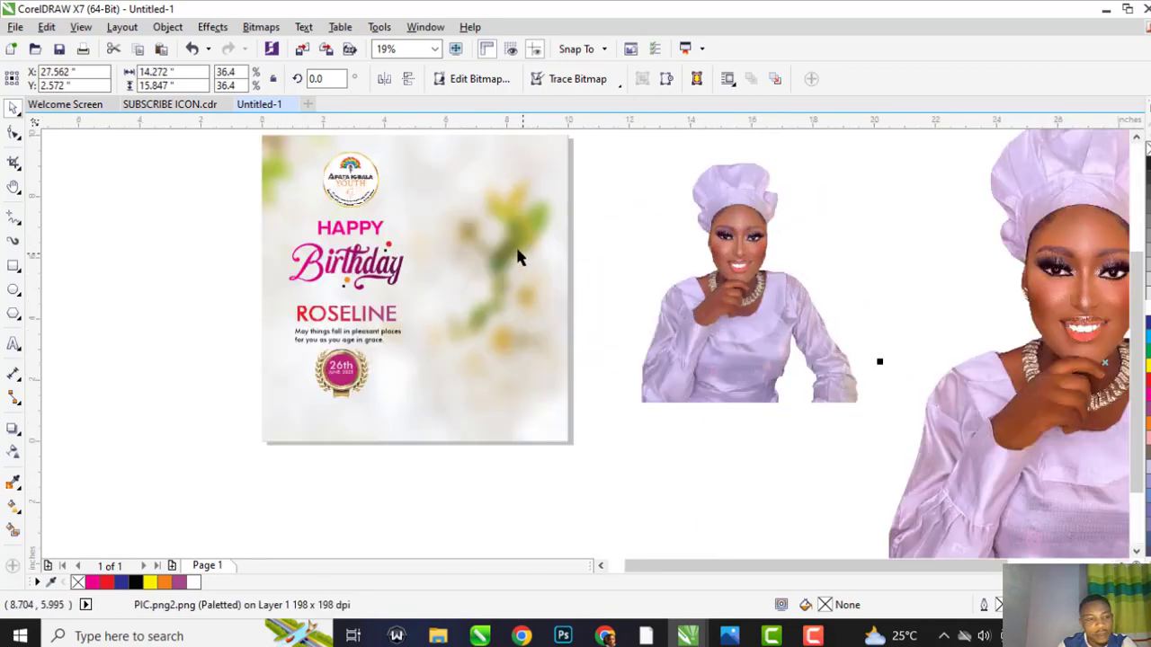
- Draw a rectangle about 4.84 × 7.88 in over the lower right part of the page, reaching the page's right and bottom edges
scroll(444, 323, "down", 2)
left_click(13, 265)
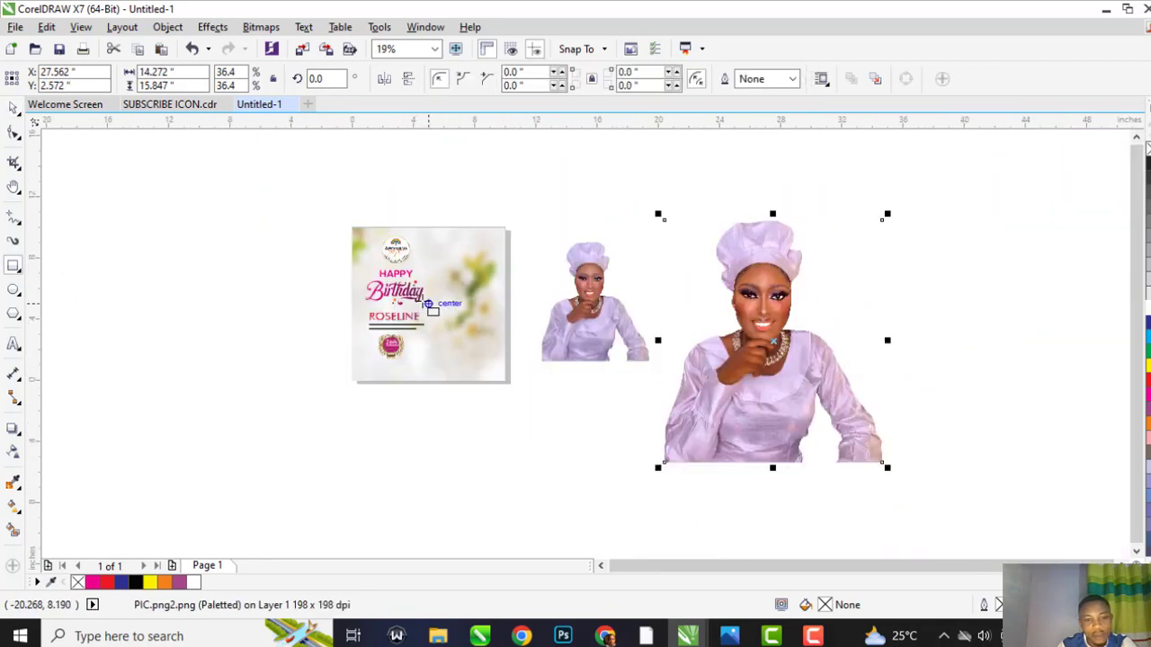
scroll(437, 282, "up", 2)
left_click_drag(441, 226, 586, 461)
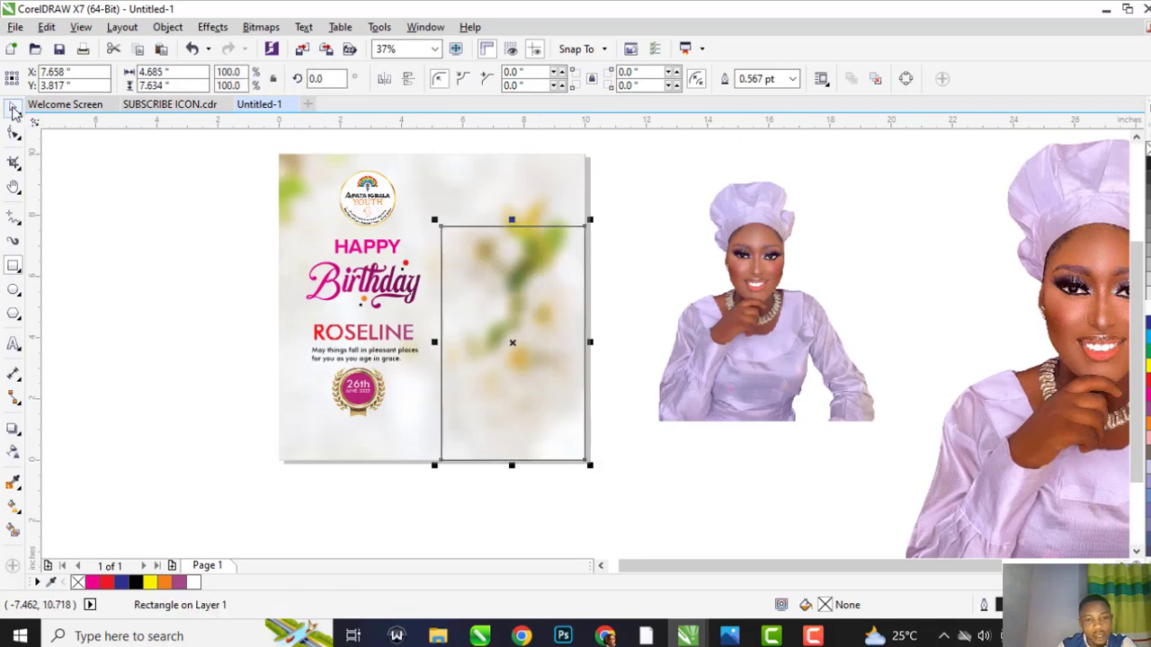
scroll(444, 225, "up", 2)
left_click_drag(430, 227, 411, 210)
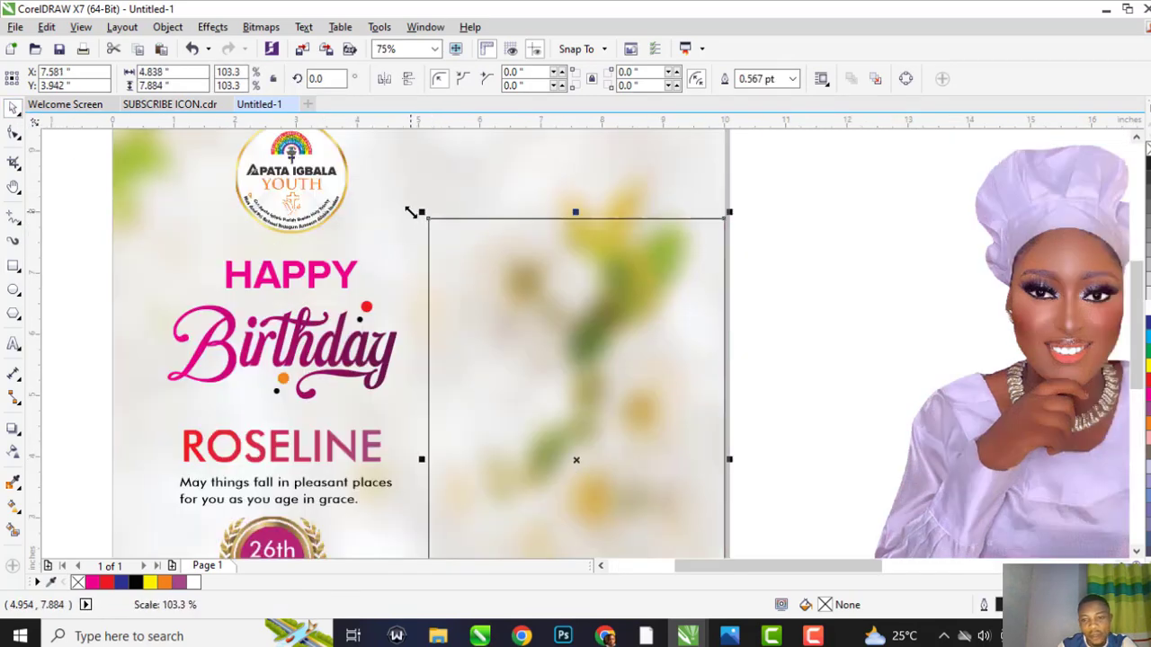
scroll(470, 254, "down", 2)
- PowerClip the retouched portrait inside the rectangle on the page
left_click(1038, 434)
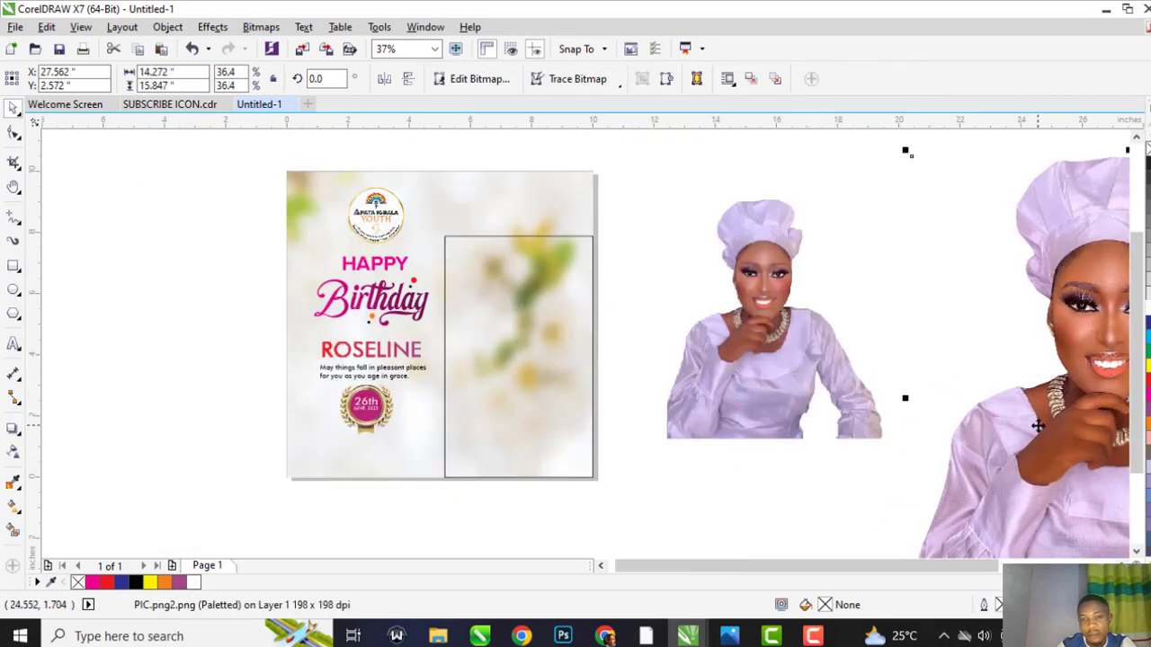
right_click(1039, 432)
left_click(963, 152)
left_click(520, 324)
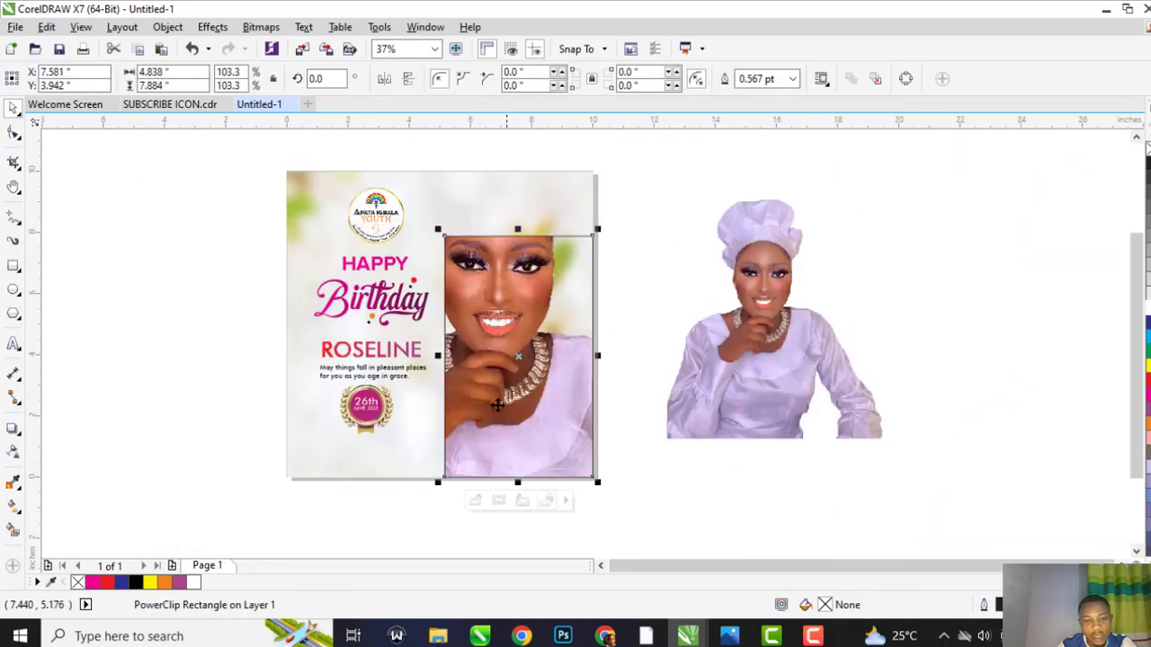
- Edit the PowerClip contents, resizing the portrait to about 7.34 × 8.15 in with the head and torso inside the rectangle, and finish editing
left_click(514, 302, "ctrl")
left_click(514, 301)
scroll(515, 301, "down", 1)
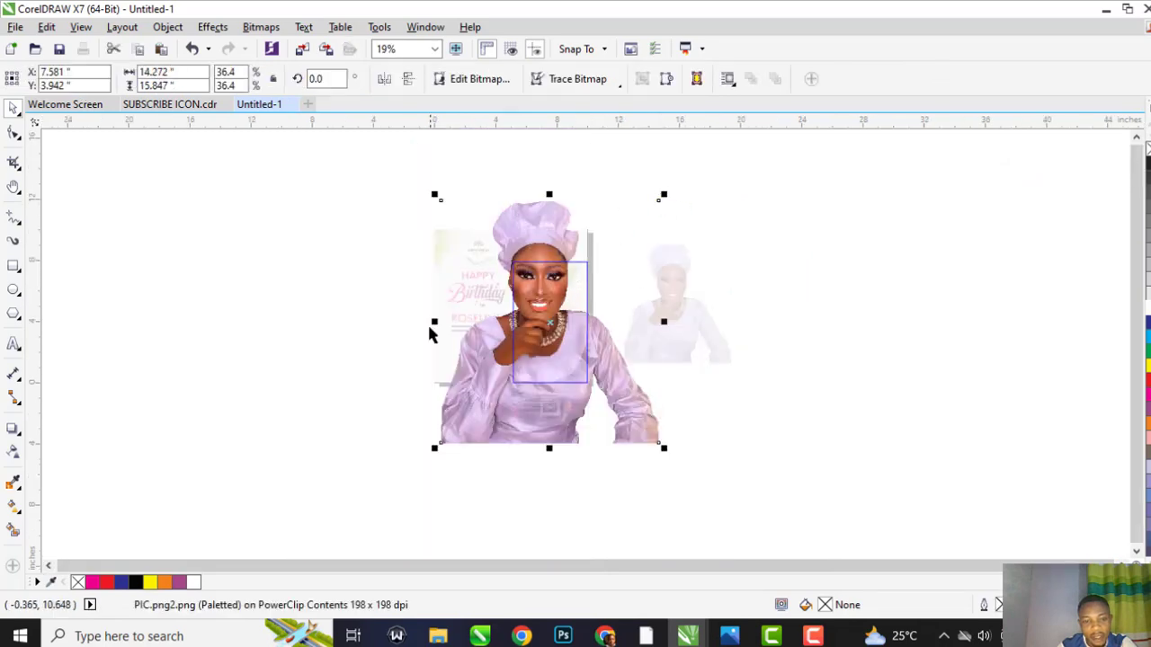
left_click_drag(434, 447, 500, 383)
left_click_drag(668, 234, 608, 296)
scroll(578, 297, "up", 1)
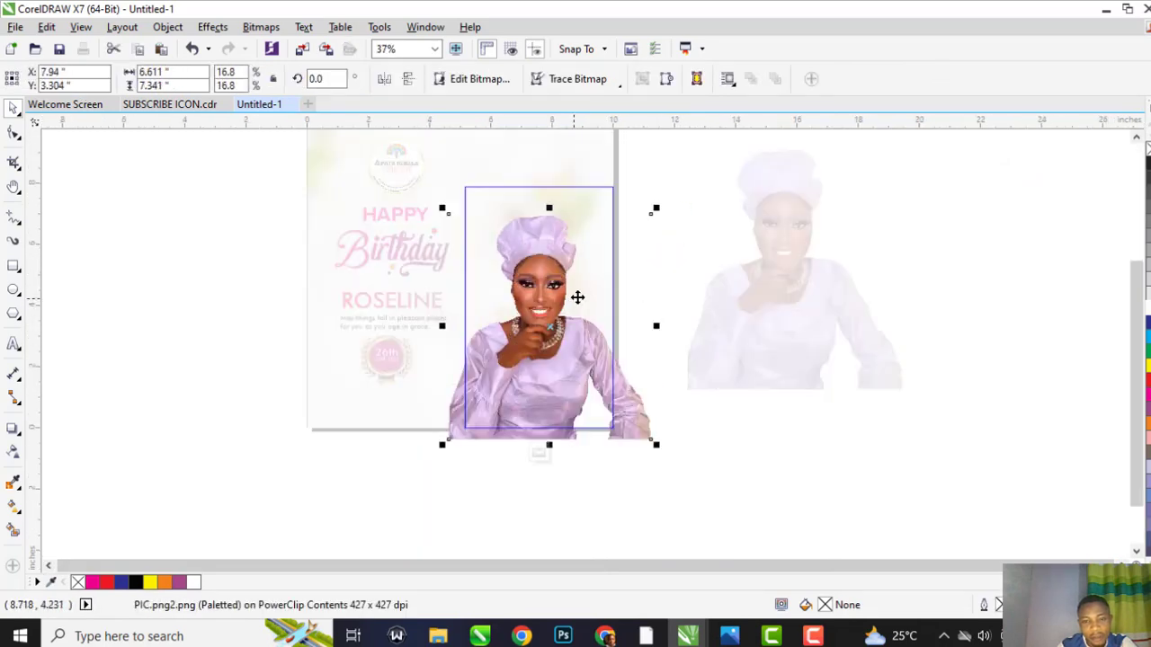
left_click_drag(656, 209, 676, 184)
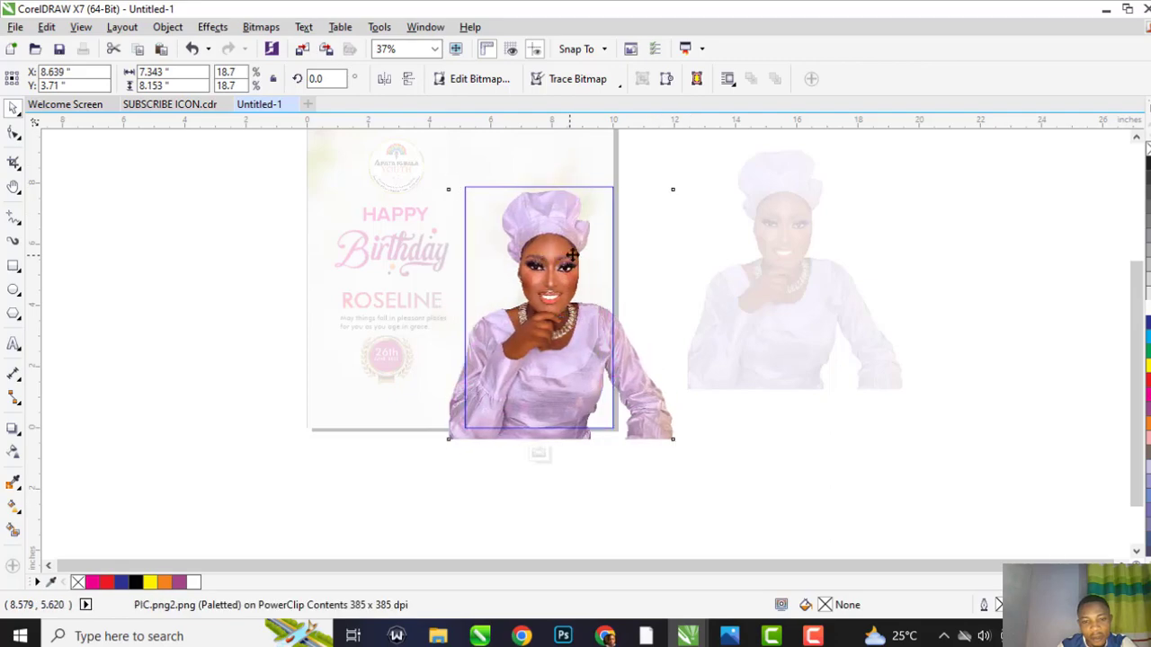
scroll(575, 336, "up", 1)
left_click(534, 515)
scroll(516, 419, "down", 1)
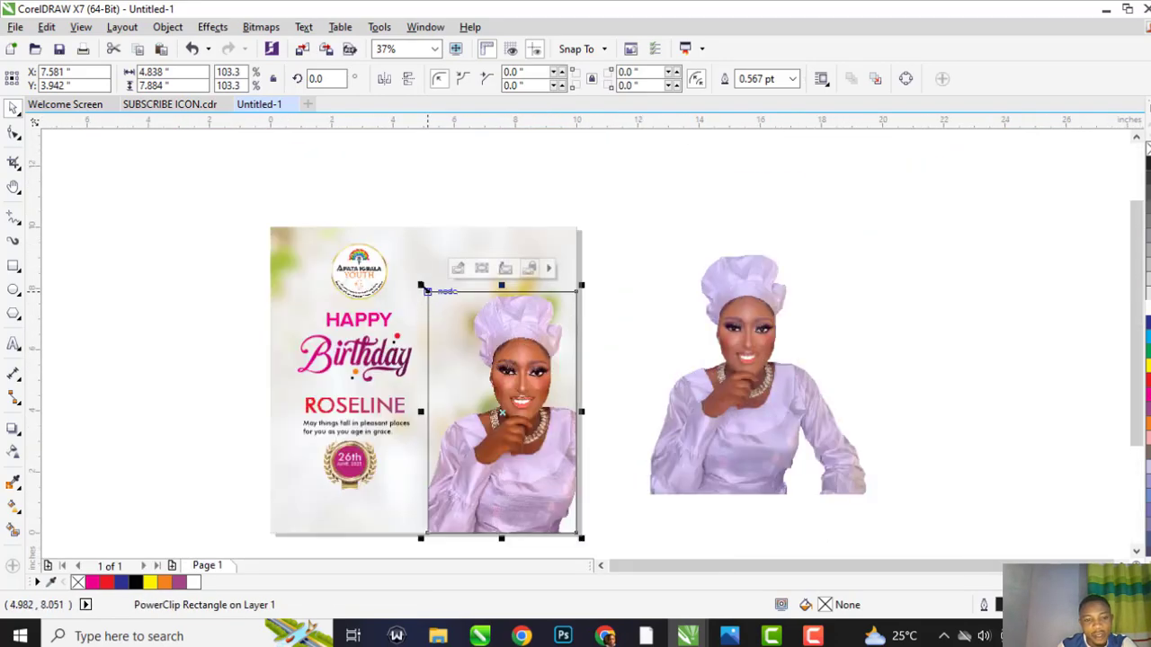
- Enlarge the portrait's PowerClip frame to about 5.49 × 8.95 in toward the upper left and remove its outline
key("Escape")
scroll(517, 297, "up", 2)
scroll(517, 323, "down", 2)
left_click(431, 441)
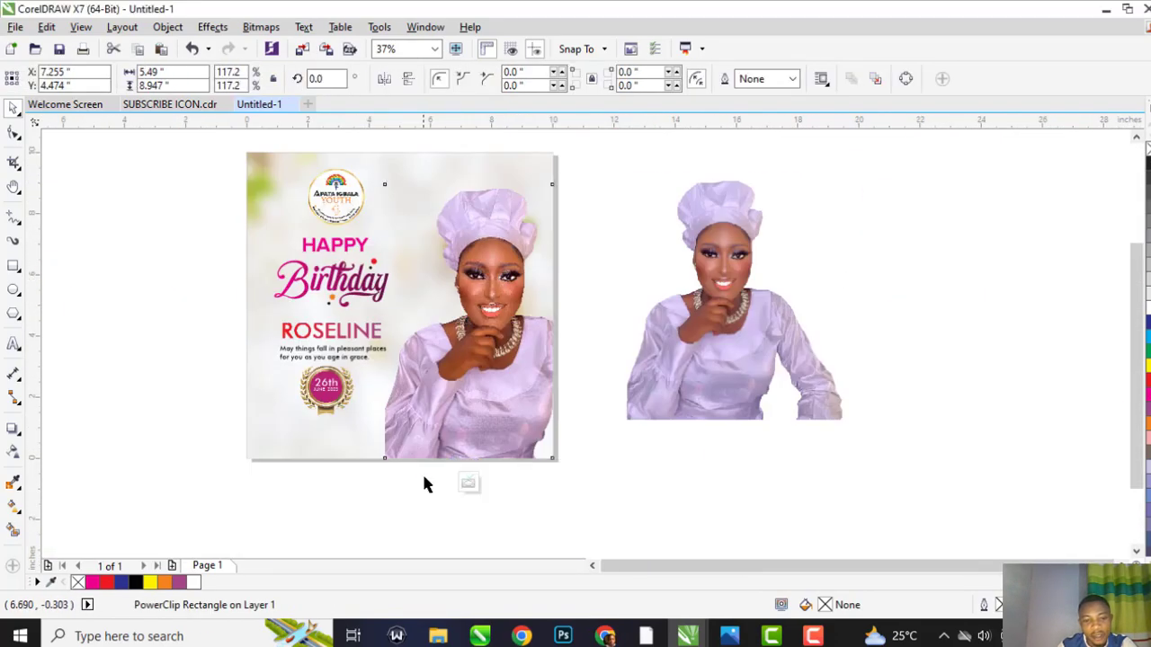
- Edit the PowerClip contents, enlarging the portrait to about 8.84 × 9.82 in and repositioning it within the frame, and finish editing
left_click(470, 482)
left_click_drag(632, 471, 640, 501)
left_click_drag(519, 419, 516, 435)
left_click_drag(377, 210, 365, 198)
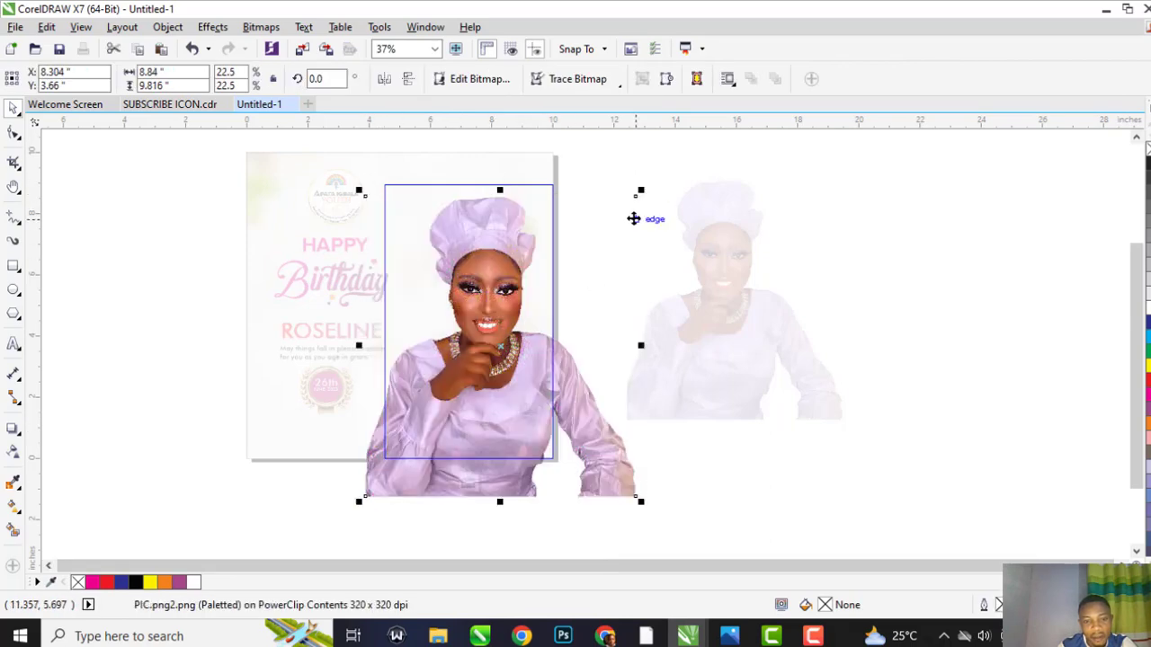
left_click_drag(634, 219, 634, 226)
left_click(470, 461)
left_click(424, 454)
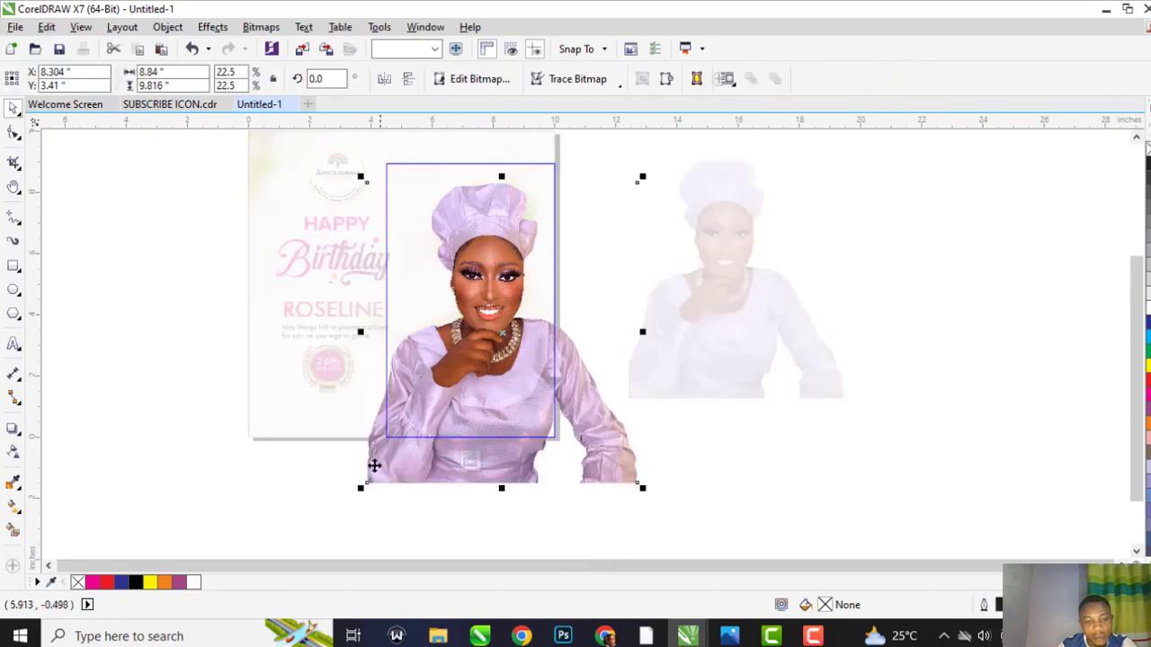
left_click_drag(410, 405, 418, 403)
left_click(470, 462)
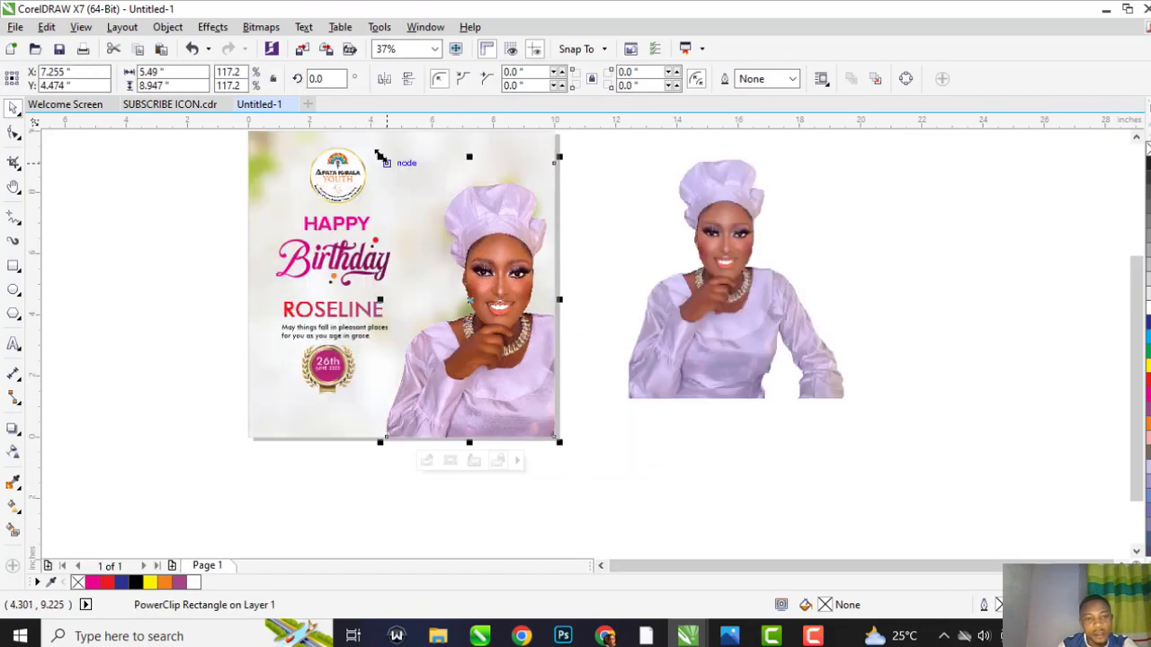
- Enlarge the PowerClip portrait on the page to about 5.67 × 9.24 in toward the upper left and deselect it
left_click_drag(377, 155, 371, 146)
scroll(508, 286, "down", 2)
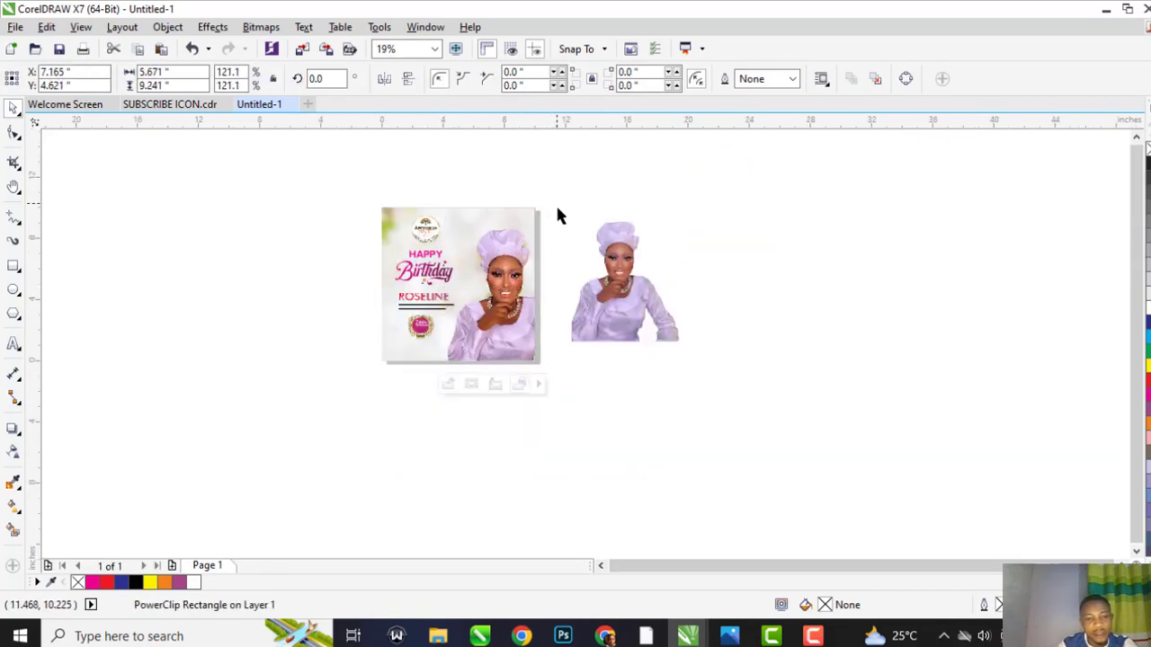
left_click(557, 216)
scroll(490, 342, "up", 2)
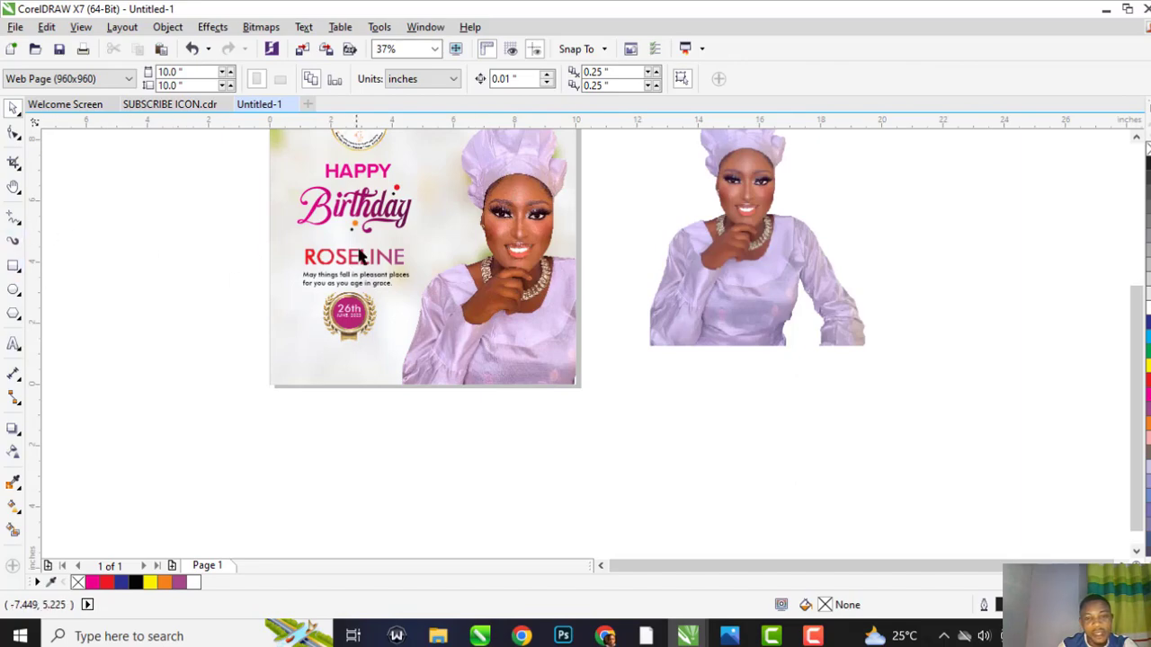
scroll(361, 265, "up", 4)
scroll(361, 271, "down", 4)
scroll(361, 271, "up", 2)
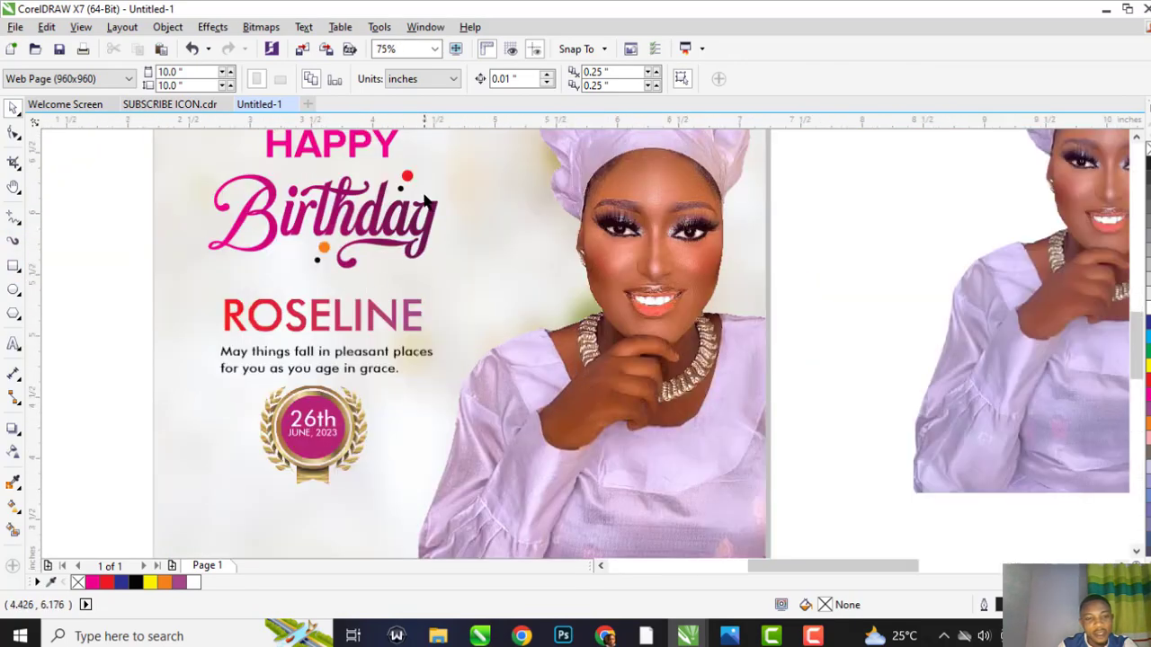
scroll(428, 199, "down", 4)
scroll(426, 392, "up", 2)
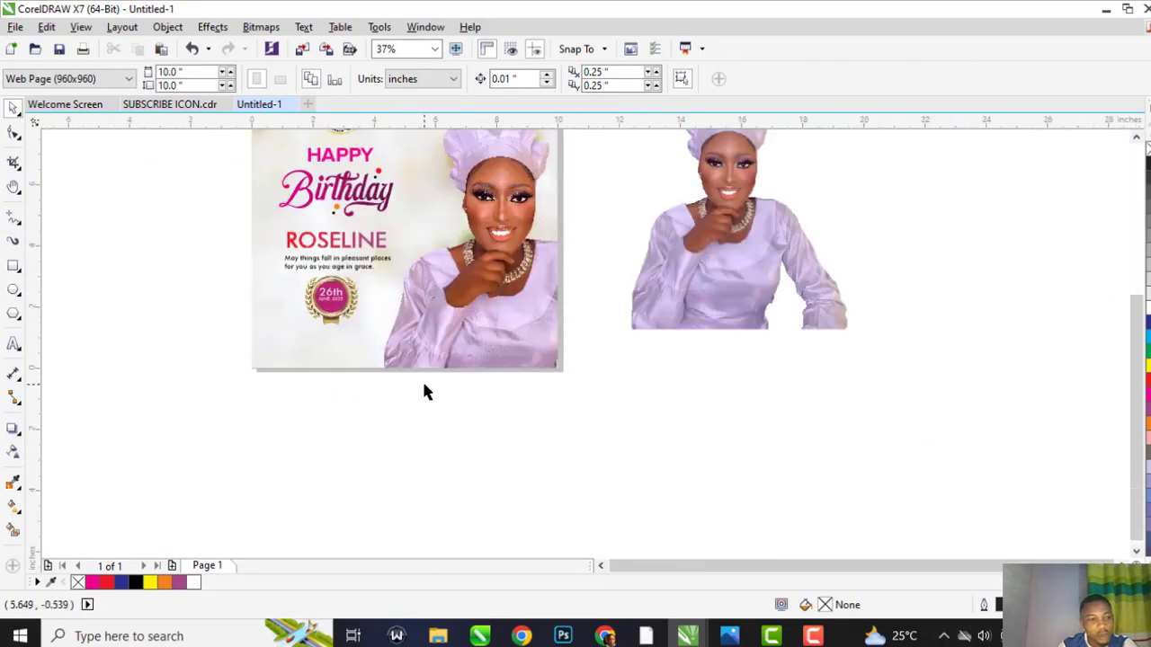
- Draw a rectangle about 8.39 × 0.92 in across the lower part of the page and center it horizontally on the background
left_click(12, 266)
left_click_drag(274, 333, 530, 359)
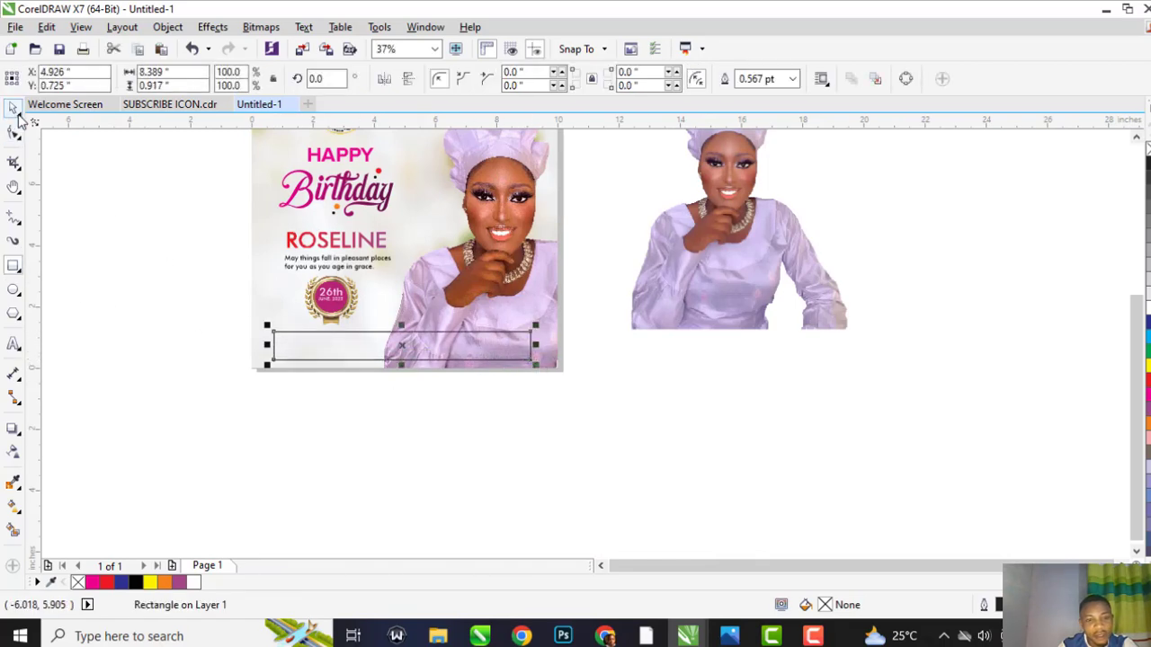
scroll(402, 337, "up", 2)
left_click(352, 307, "shift")
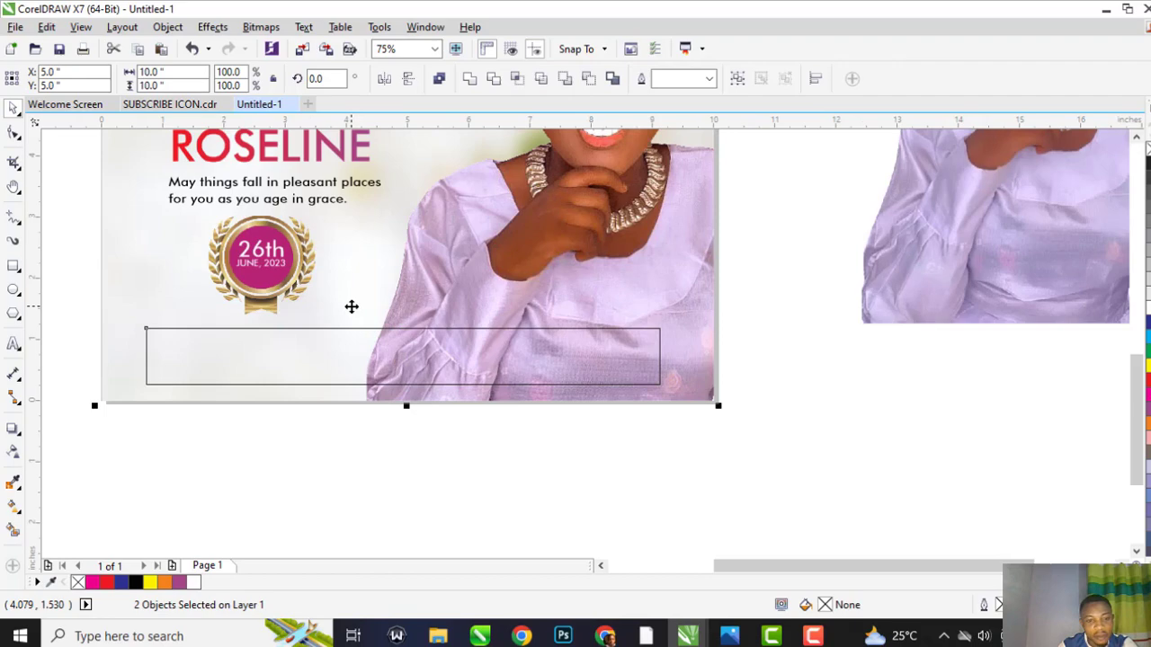
left_click(352, 367)
left_click(347, 362)
scroll(347, 362, "down", 2)
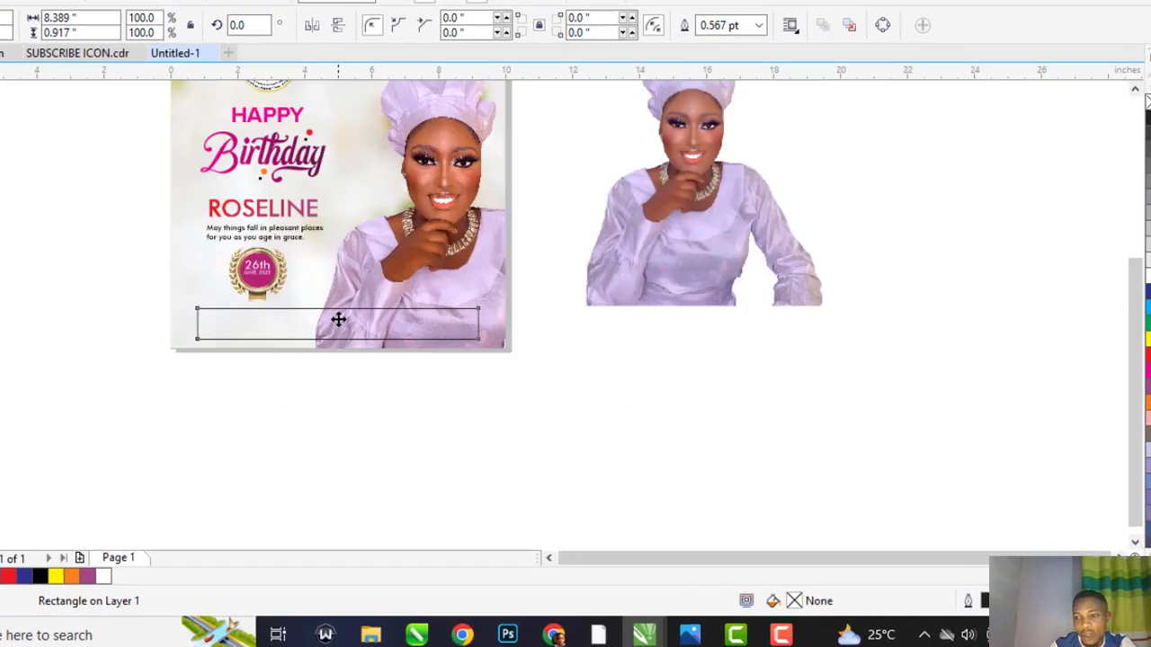
- Fill the bottom rectangle with white, without an outline, and give it a uniform transparency of about 31
left_click(1135, 293)
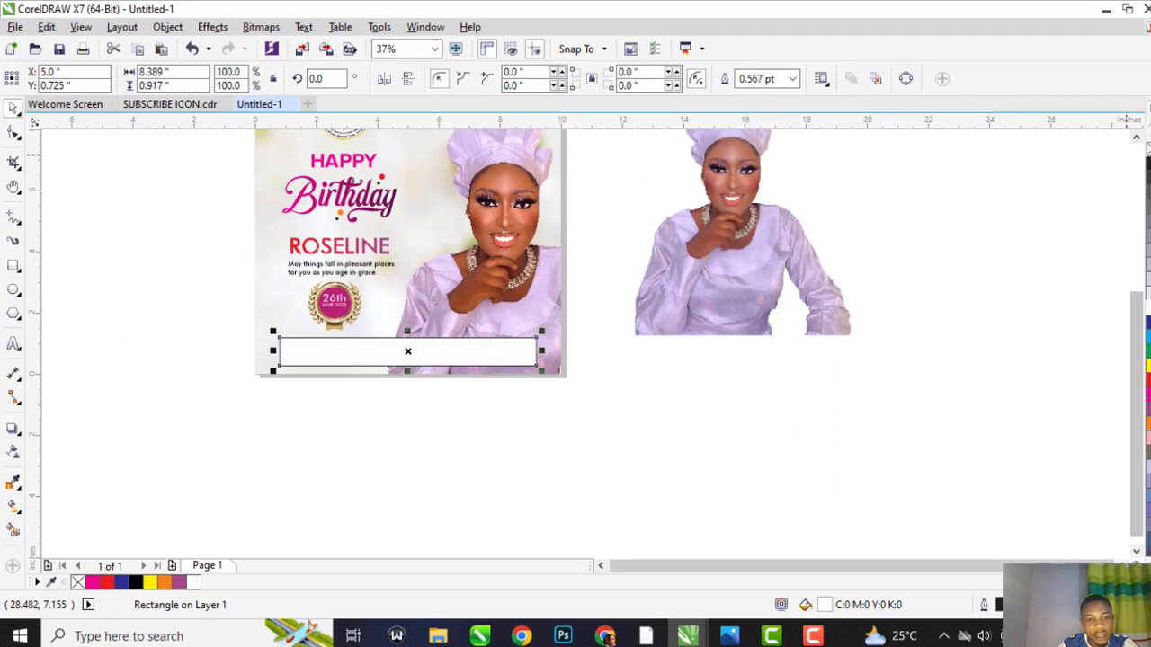
right_click(1147, 134)
scroll(376, 346, "up", 2)
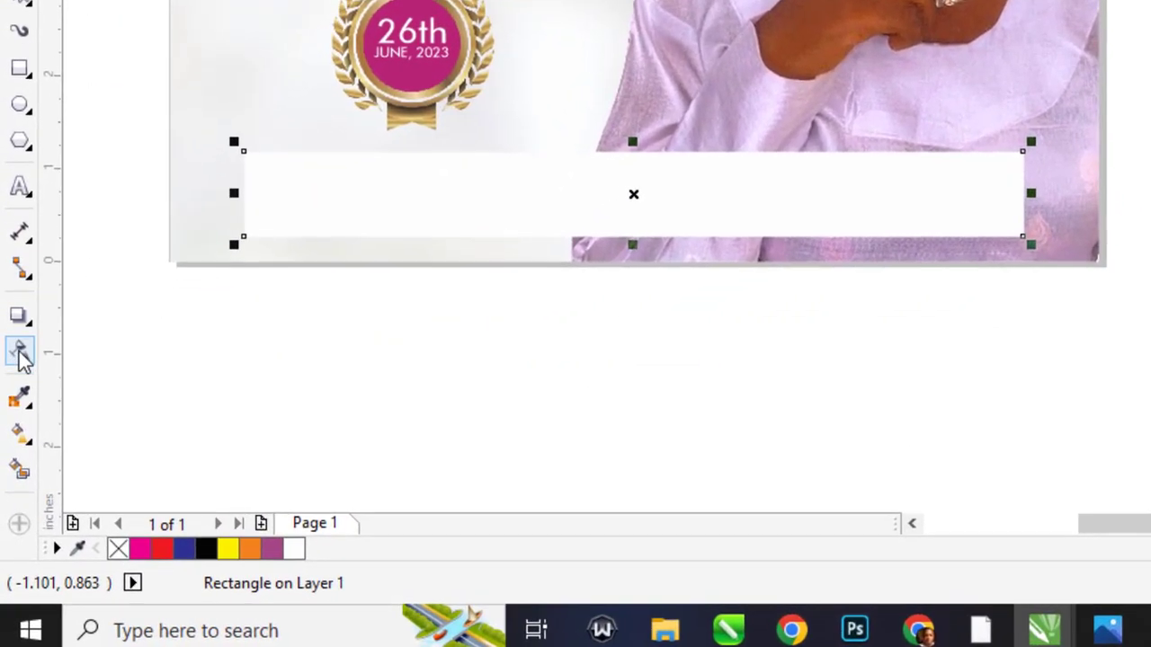
left_click(14, 452)
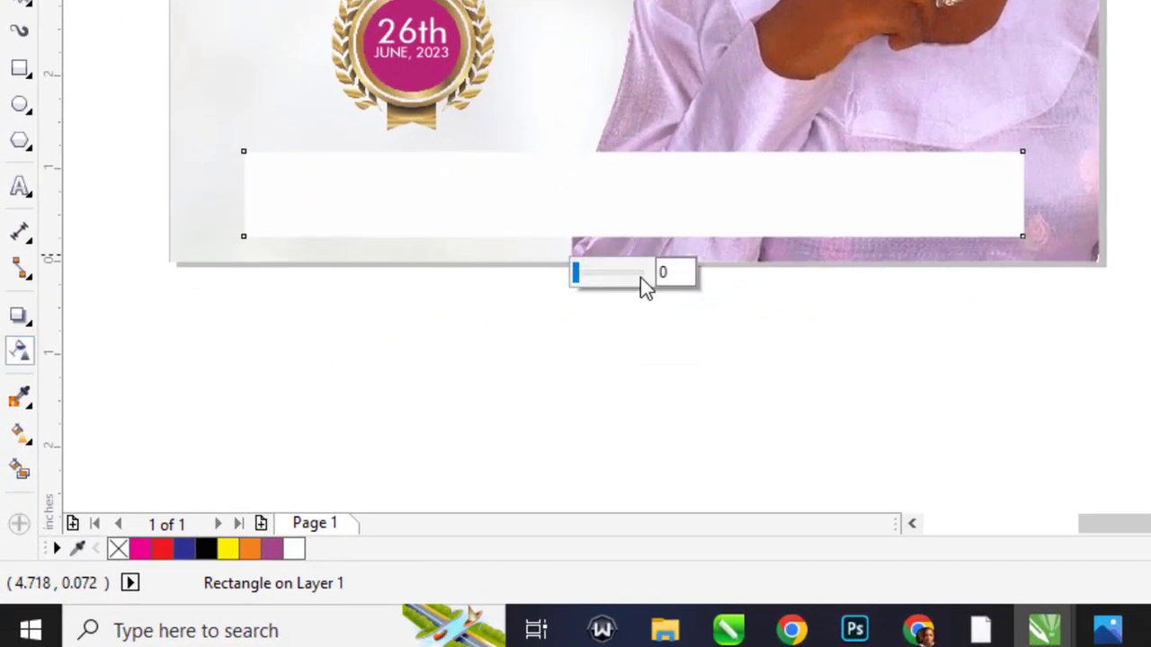
left_click(598, 274)
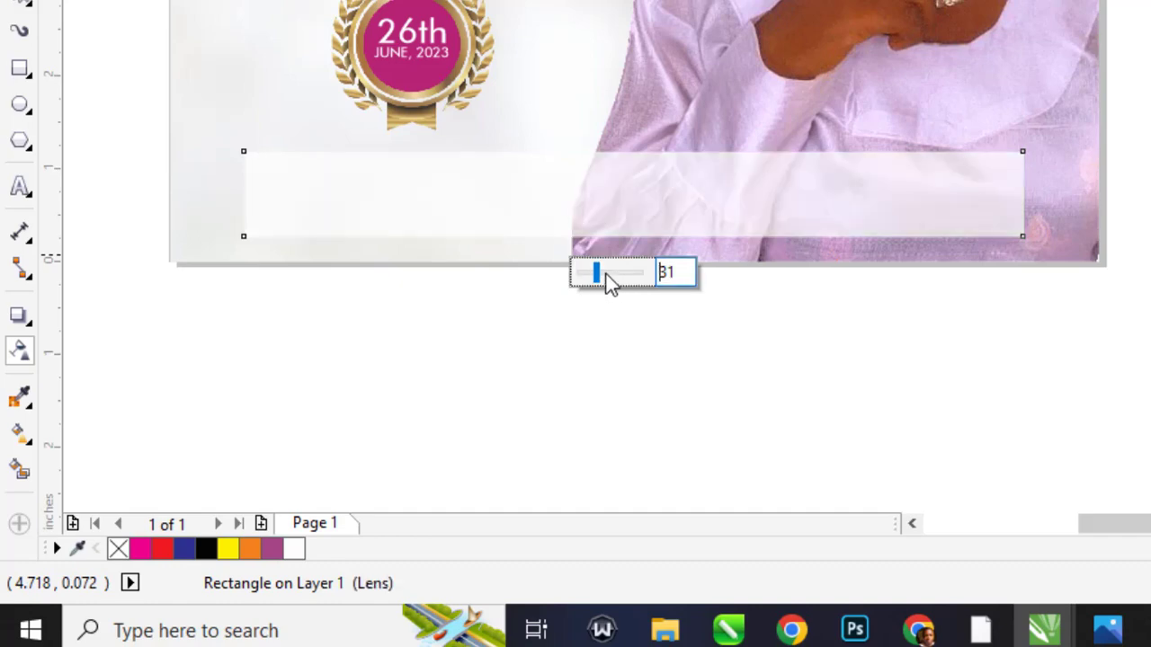
left_click_drag(609, 282, 615, 281)
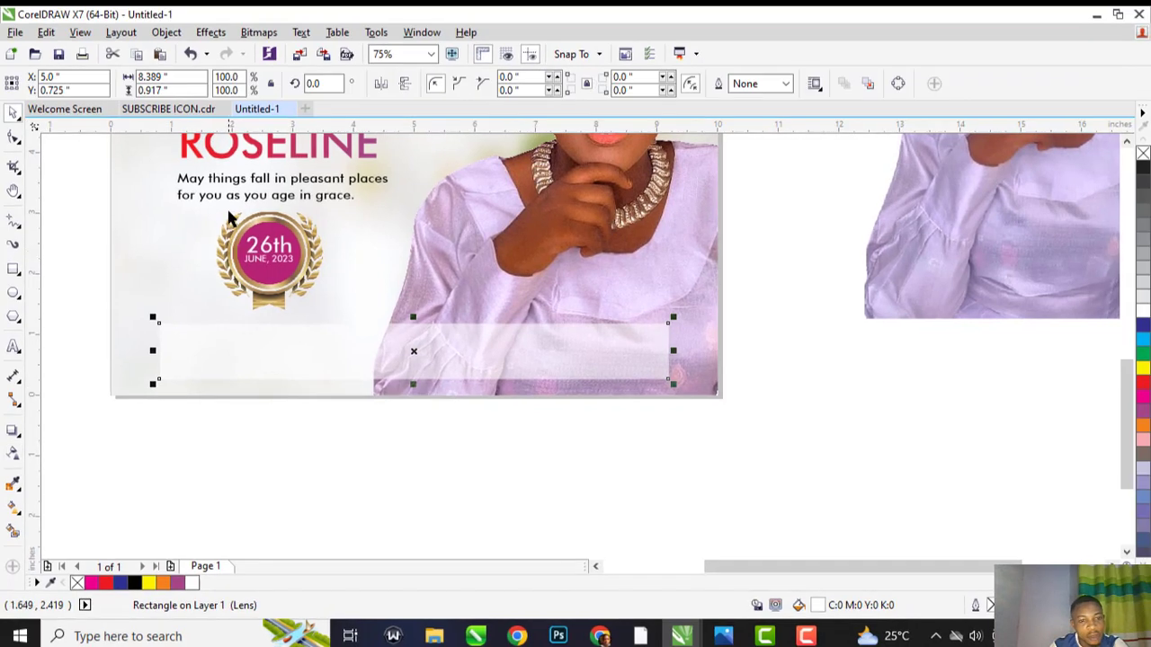
left_click_drag(234, 194, 346, 342)
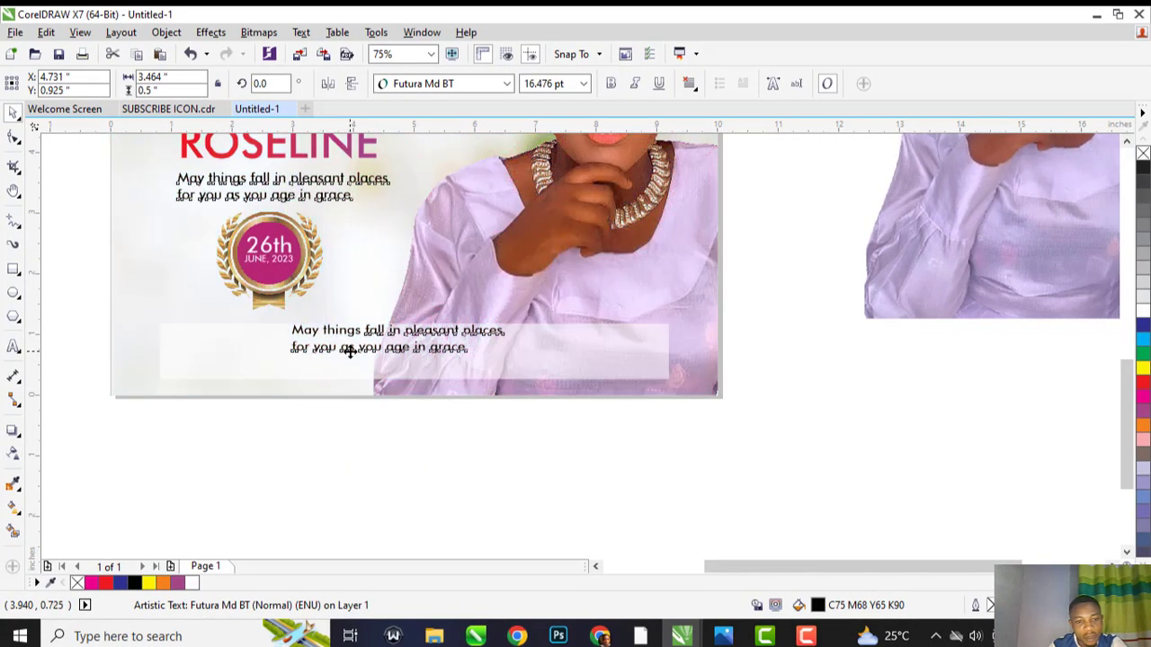
left_click(346, 340)
double_click(345, 338)
key("ctrl+a")
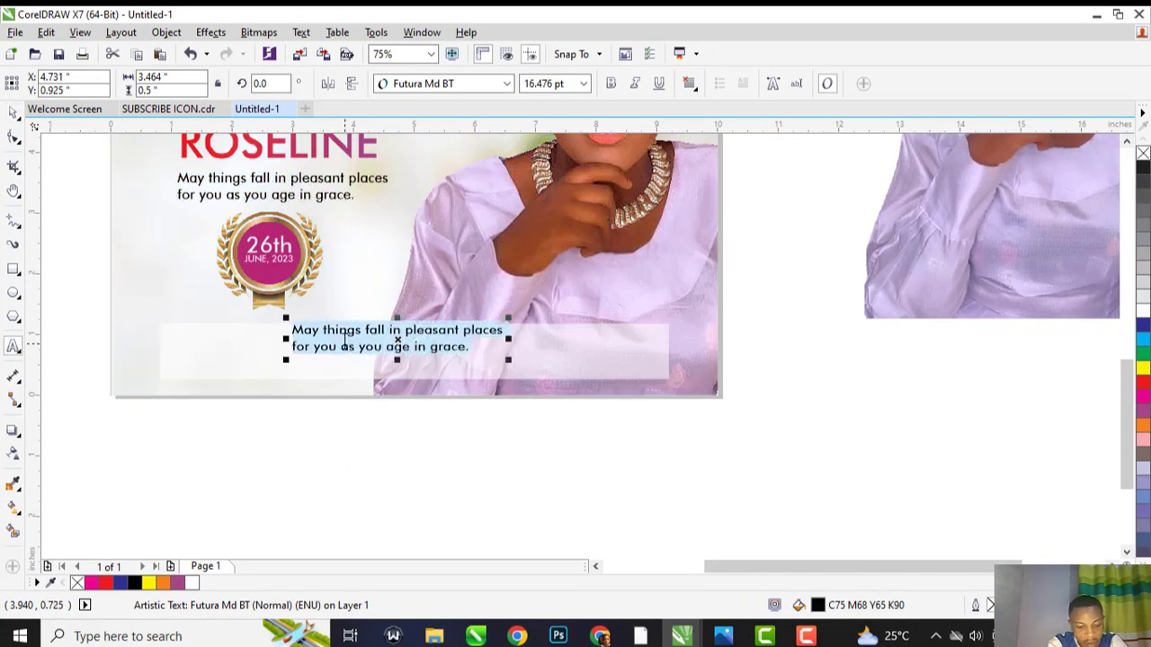
type("BEST WISHES")
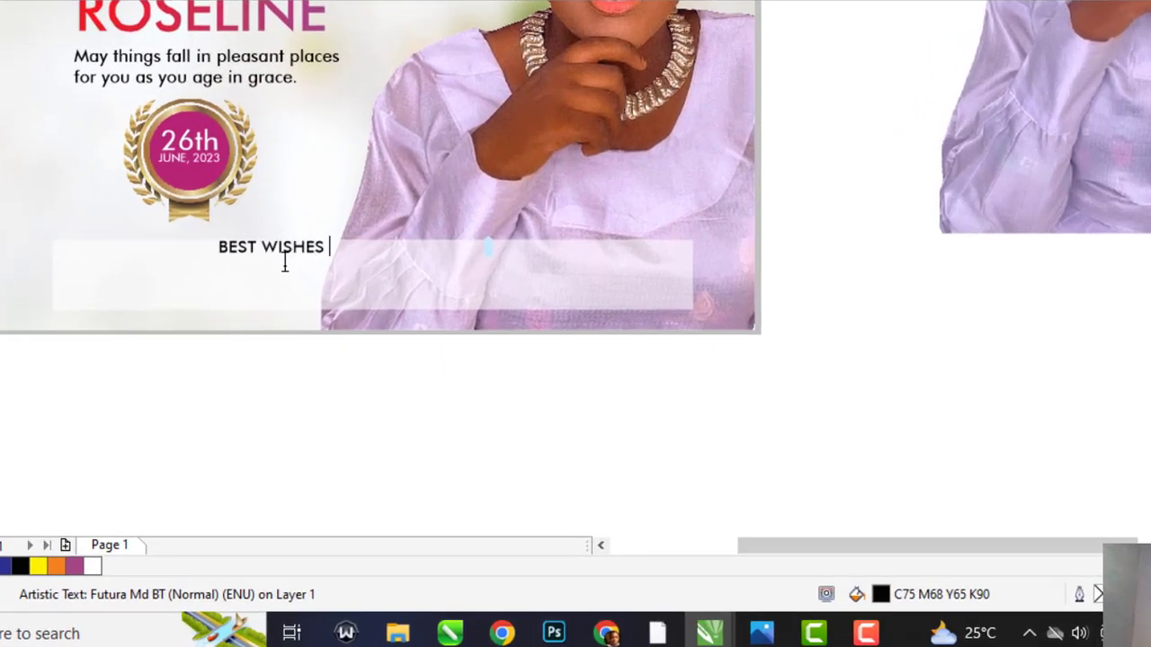
type(" FROM ALL OF US")
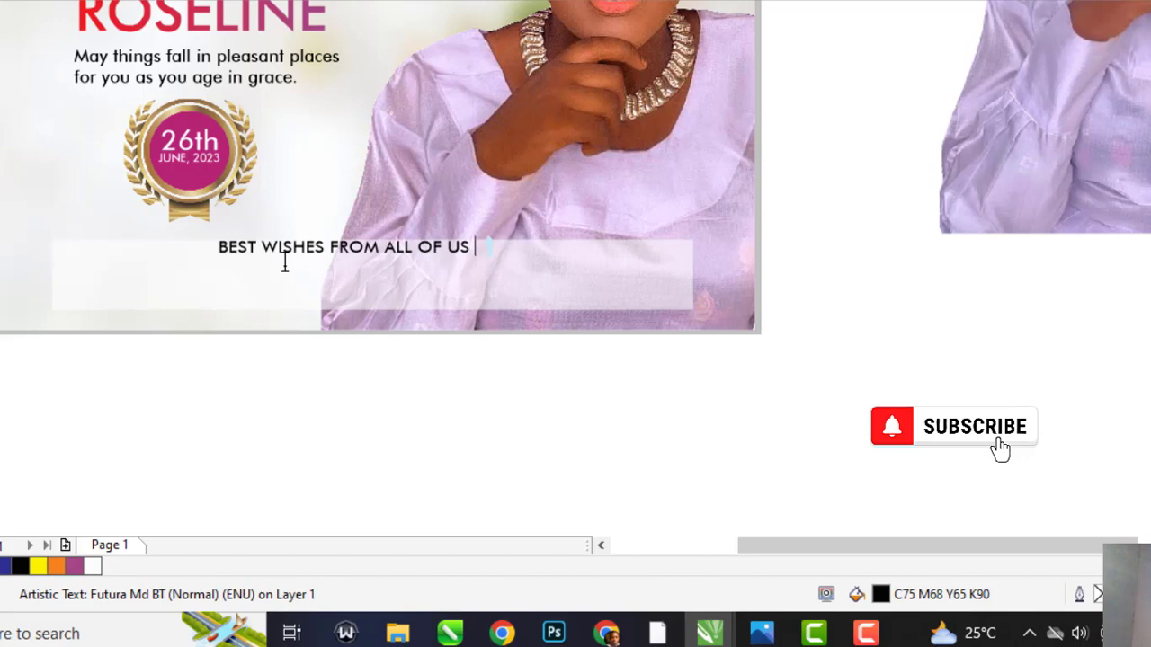
type("@CCC APATA IGBALA")
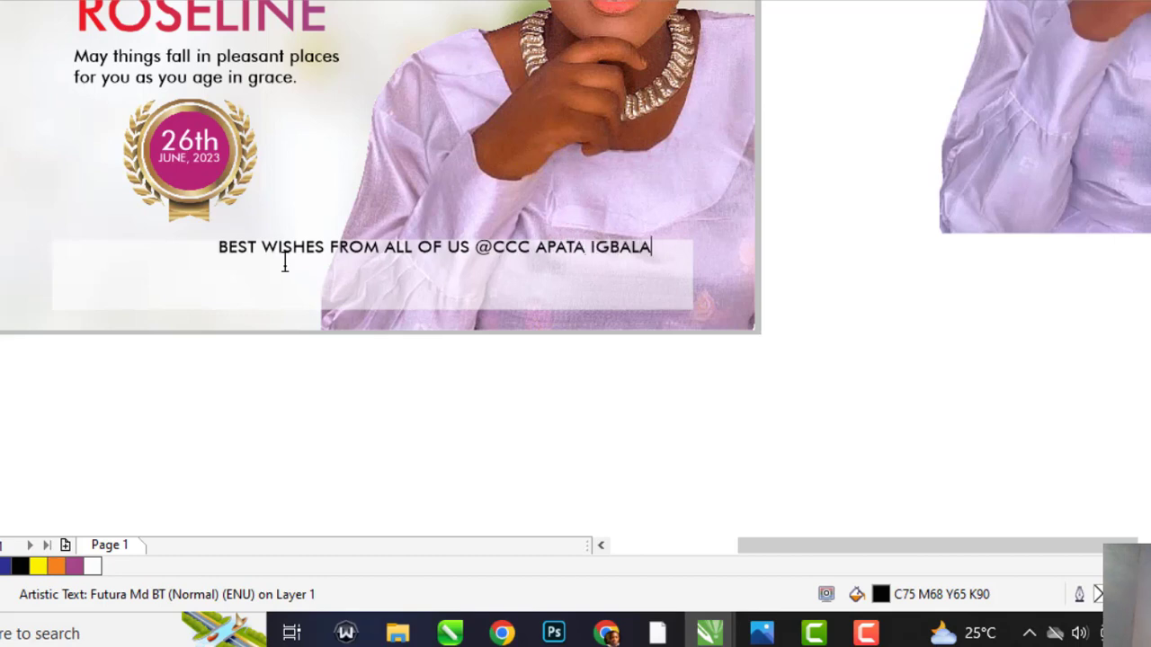
- Center the best-wishes text on the white bar and scale it up to about 135% so it nearly spans the bar
key("ctrl+space")
left_click(294, 280, "shift")
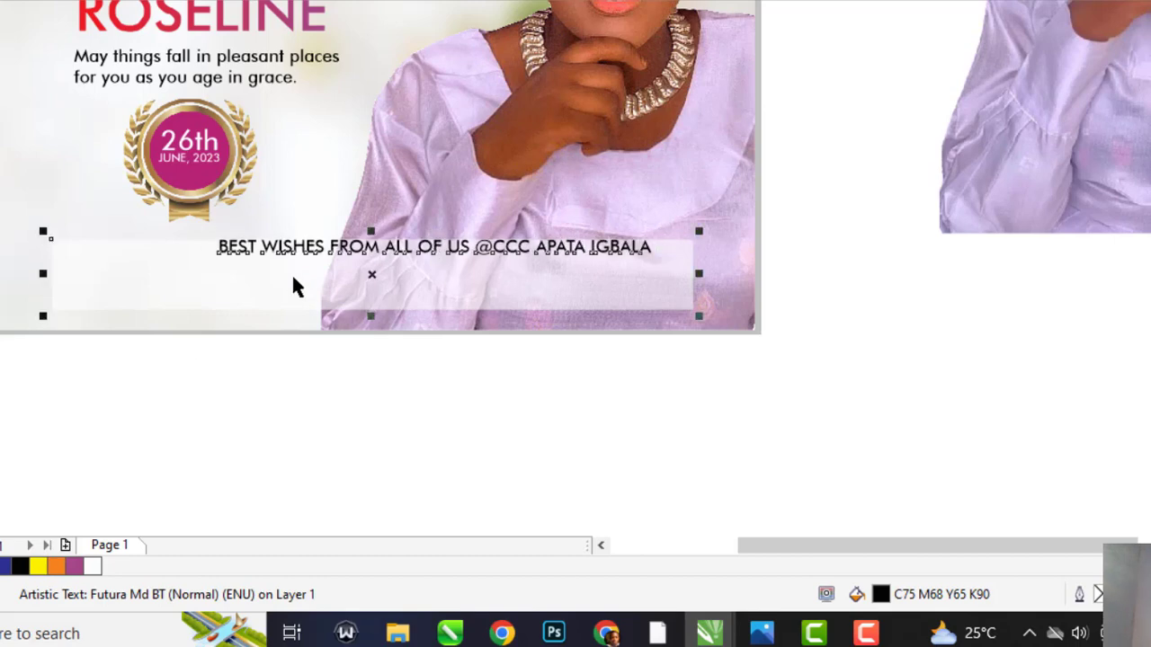
key("e")
key("c")
left_click(373, 272)
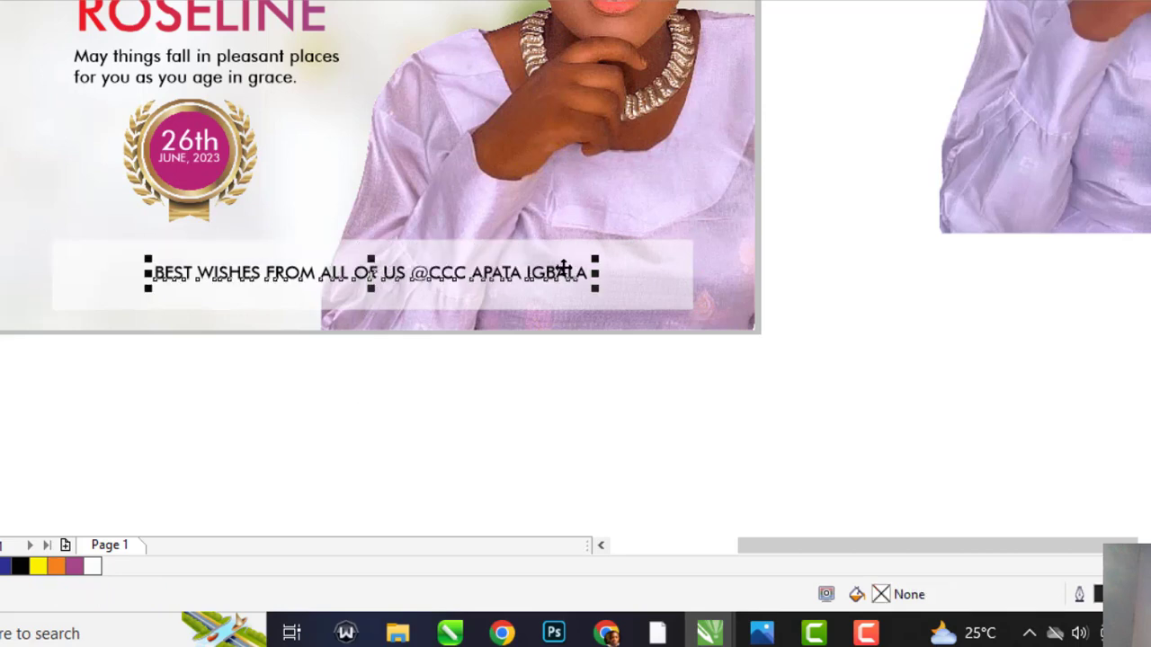
left_click_drag(608, 246, 674, 203)
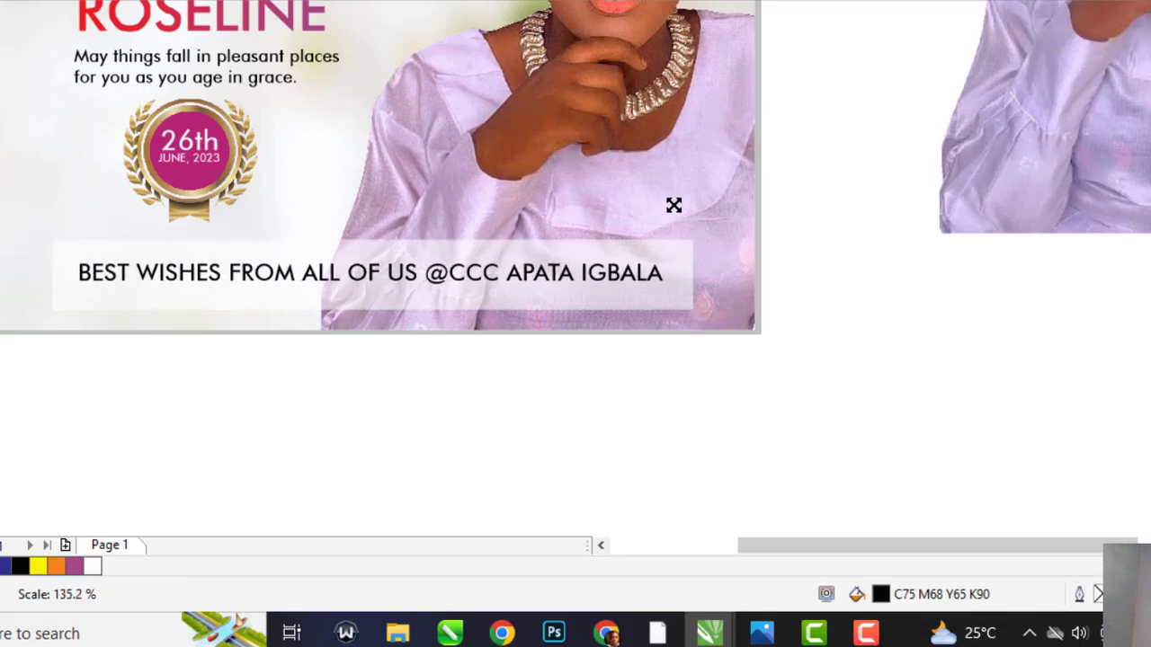
scroll(318, 297, "down", 2)
left_click(396, 343)
- Shrink the HAPPY heading to about 33.8 pt and place it close above the Birthday lettering
scroll(400, 296, "down", 2)
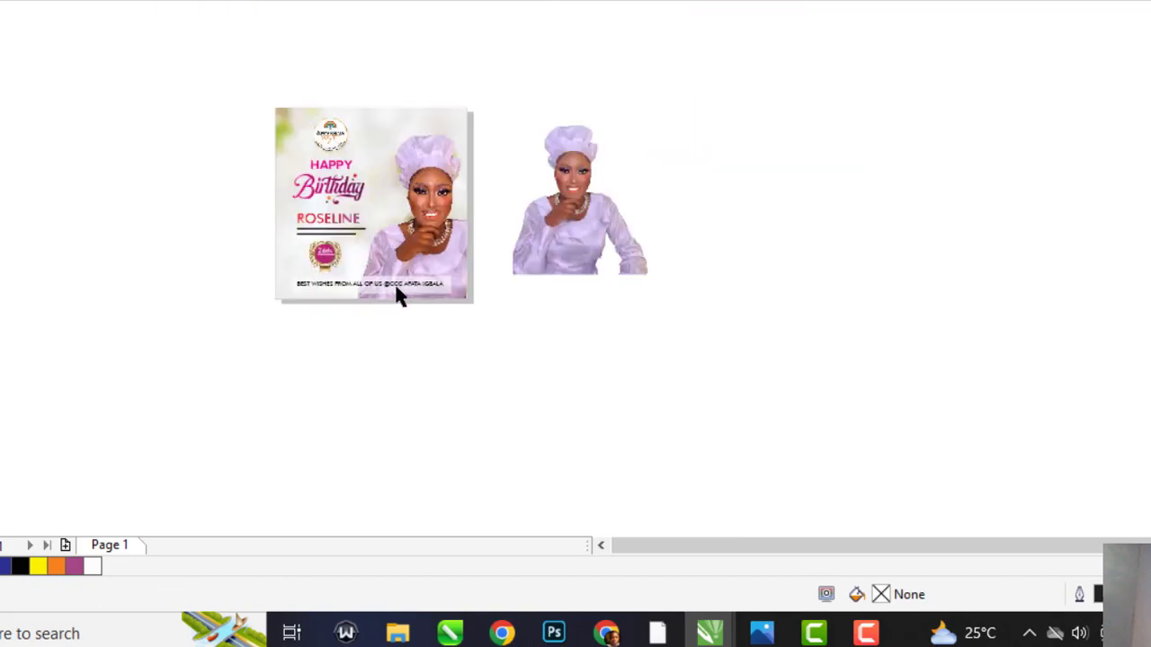
scroll(372, 189, "up", 2)
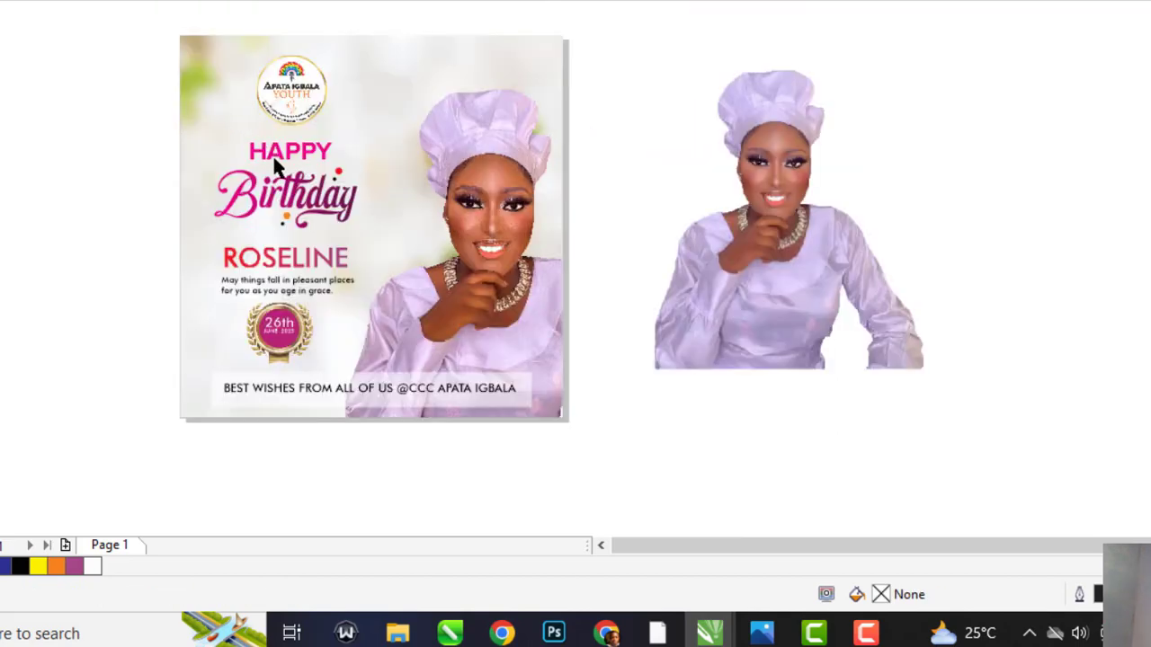
scroll(272, 154, "up", 4)
scroll(329, 174, "down", 2)
left_click(316, 90)
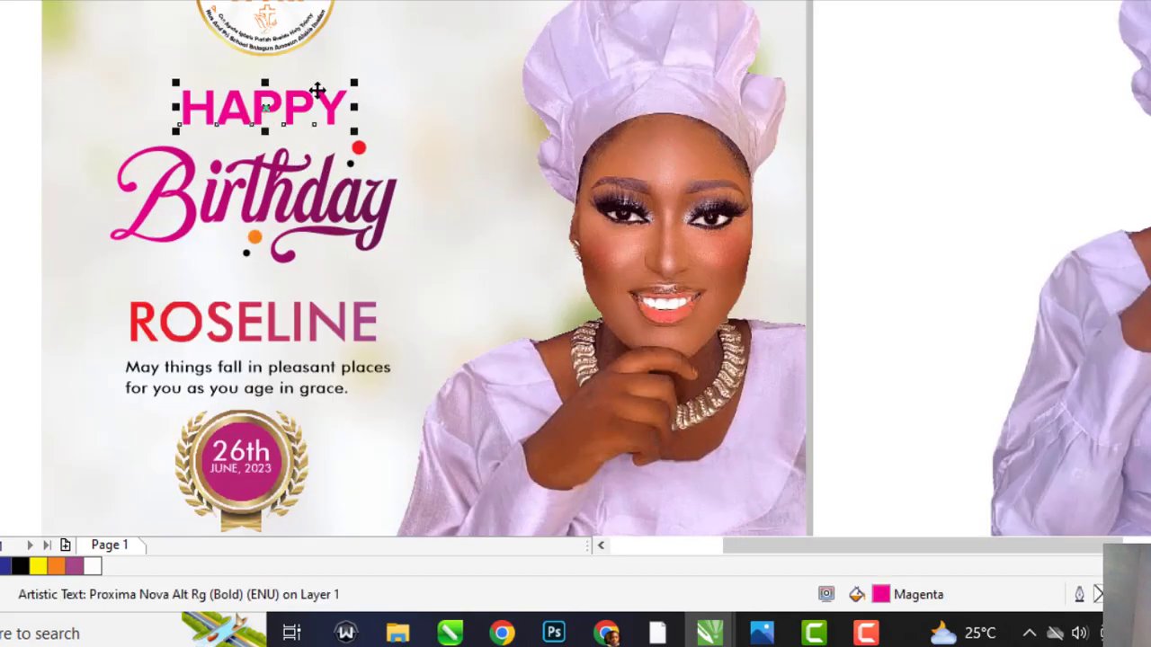
left_click_drag(356, 81, 259, 101)
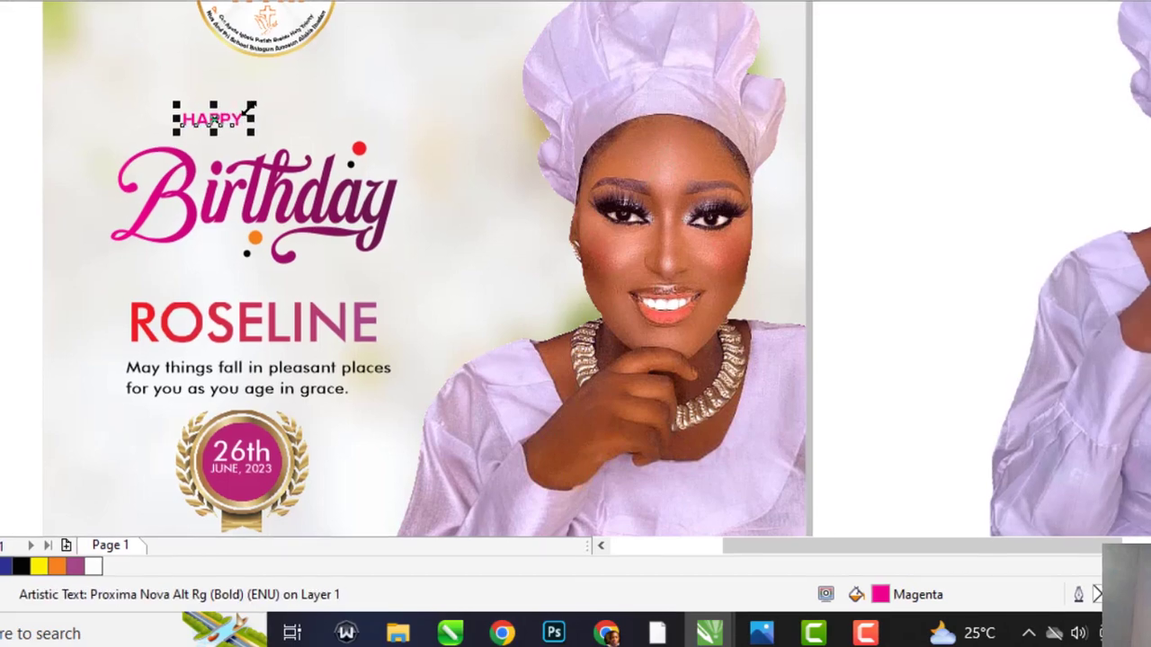
scroll(341, 159, "up", 2)
left_click_drag(359, 161, 359, 197)
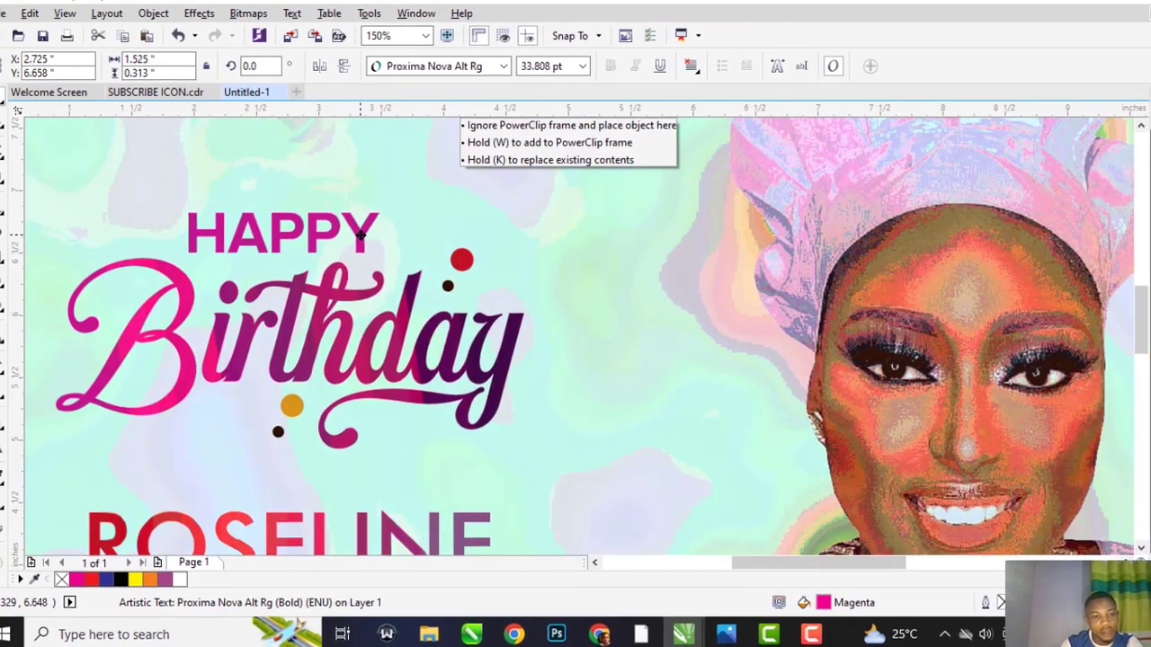
- Enlarge the HAPPY heading, Birthday lettering and dots together to about 4.37 × 2.24 in
scroll(372, 229, "down", 2)
left_click_drag(90, 171, 476, 352)
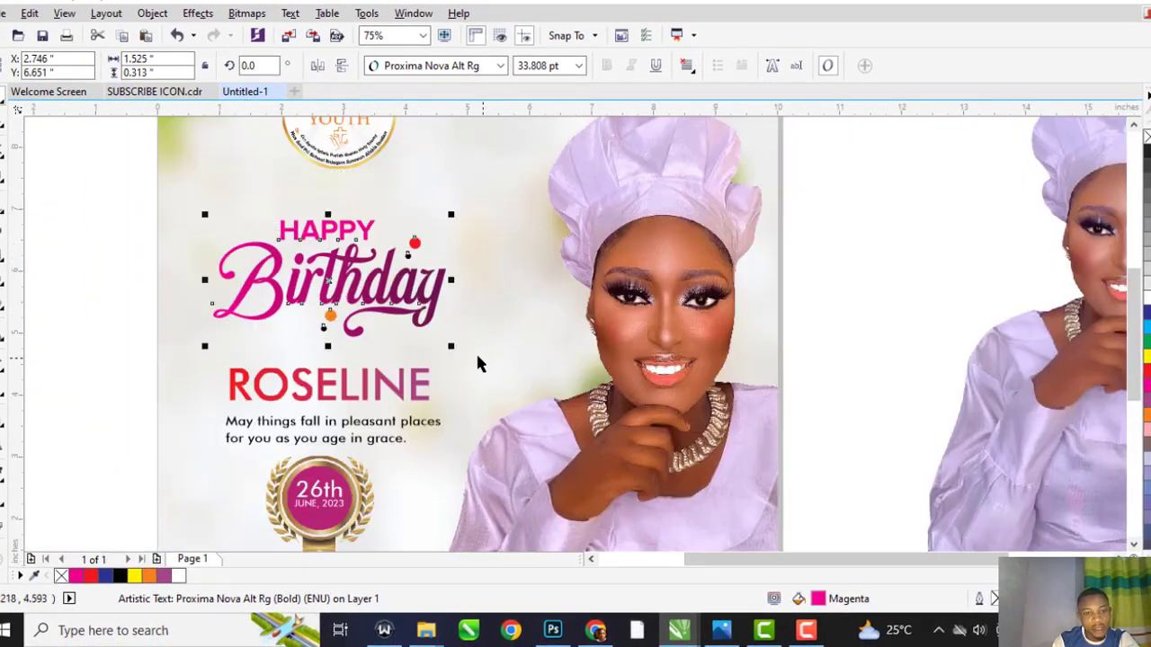
left_click_drag(450, 216, 468, 192)
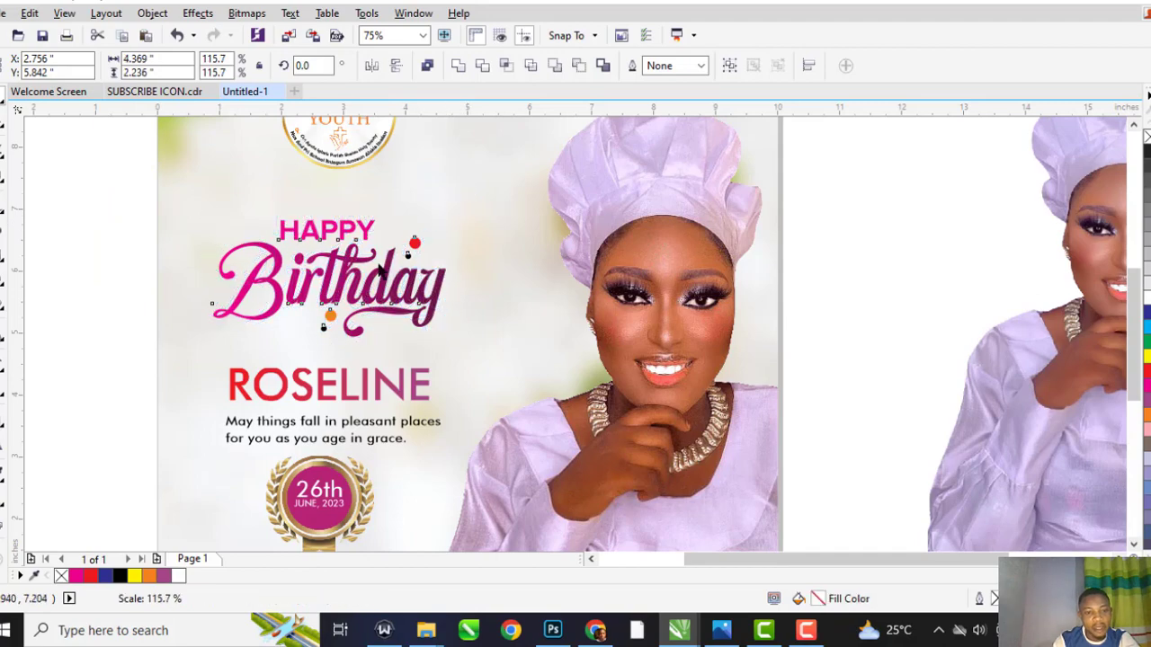
scroll(258, 269, "down", 4)
left_click(258, 272)
- Delete the spare original portrait beside the page and select the PowerClip portrait on the page
scroll(316, 288, "up", 4)
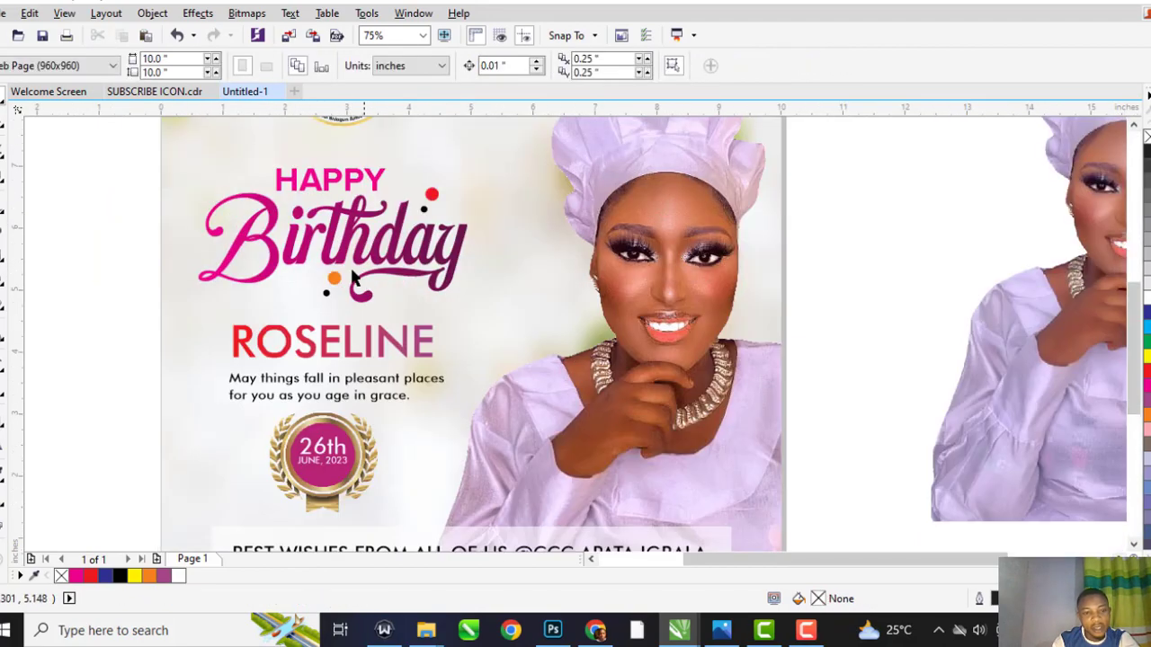
scroll(341, 310, "down", 2)
scroll(342, 310, "down", 2)
scroll(380, 264, "up", 4)
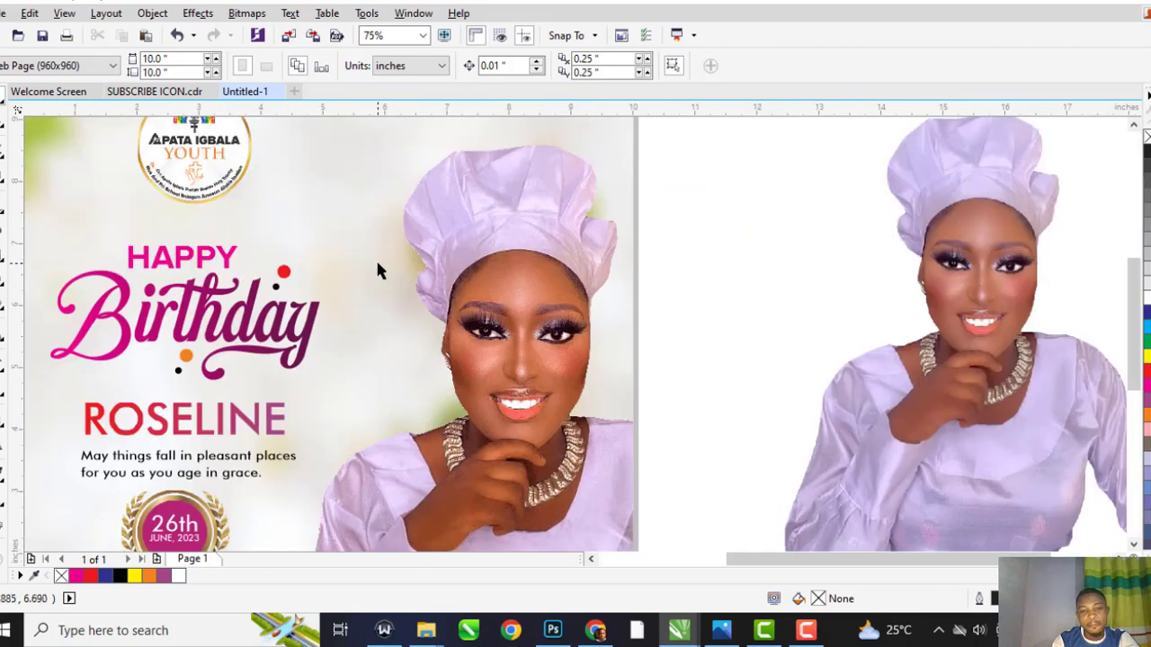
scroll(385, 264, "down", 2)
left_click(659, 357)
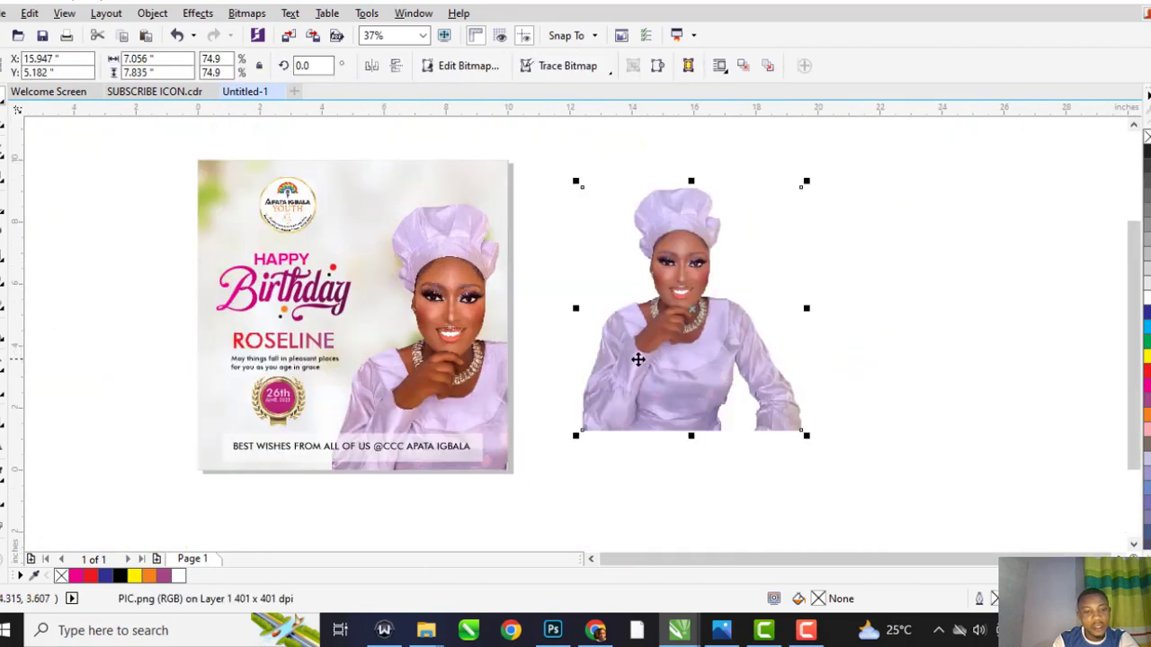
left_click(436, 316)
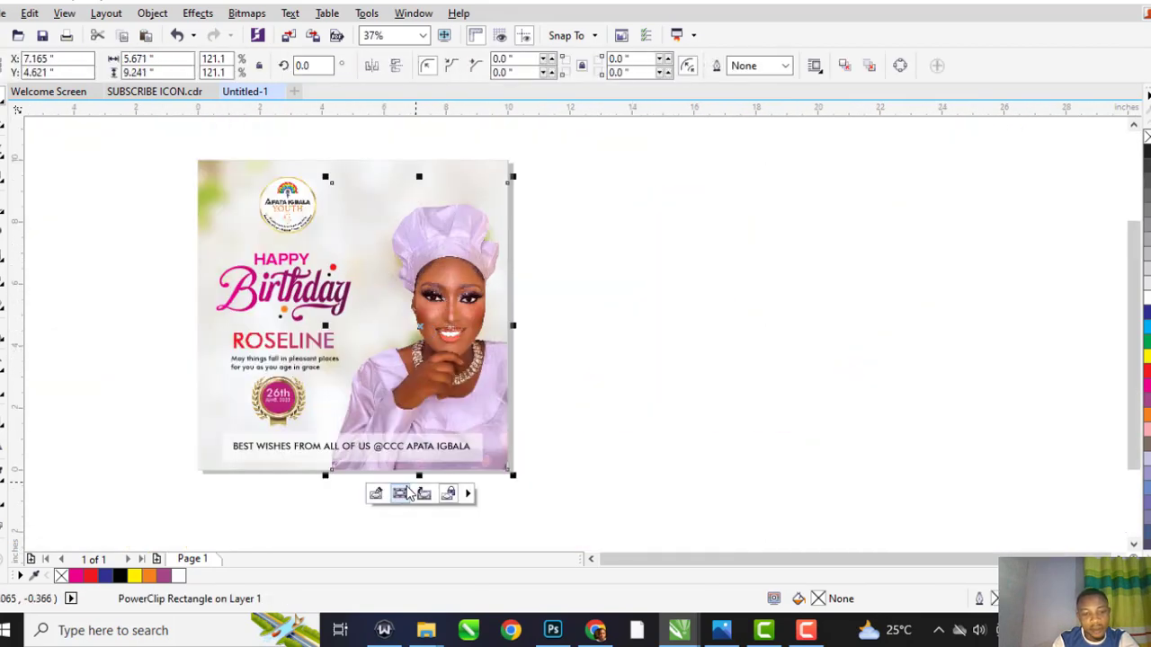
- Copy the PowerClip portrait to the empty area beside the page, extract the full portrait from the copy, and delete the empty frame
left_click_drag(450, 356, 727, 342)
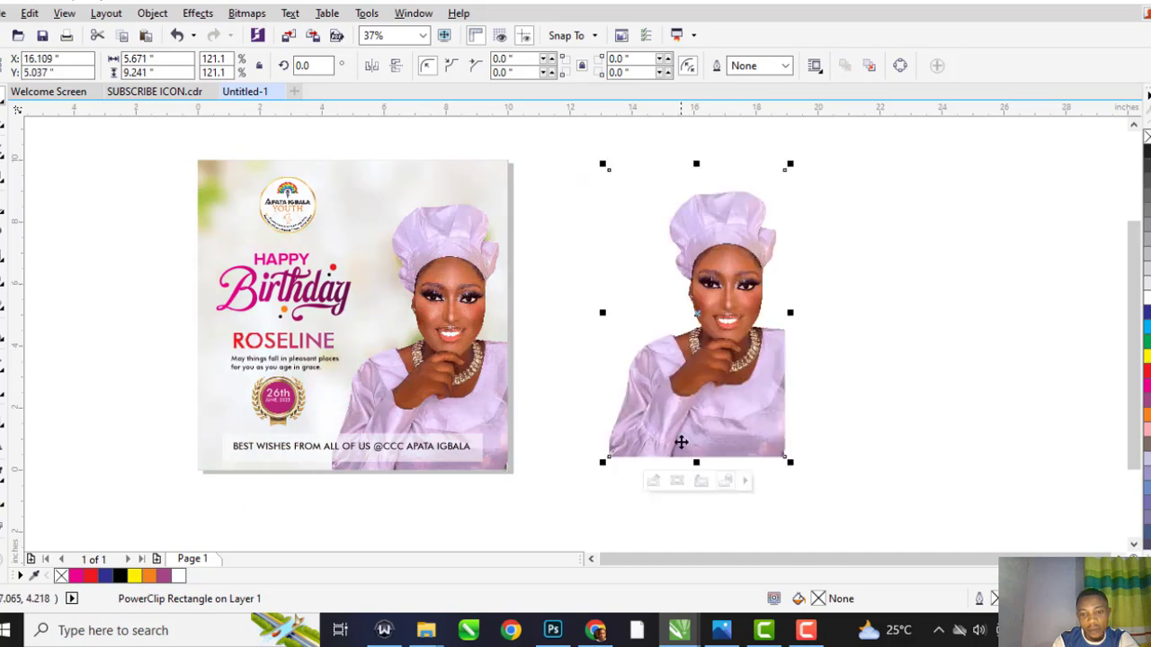
left_click(701, 481)
left_click(752, 370)
left_click(903, 324)
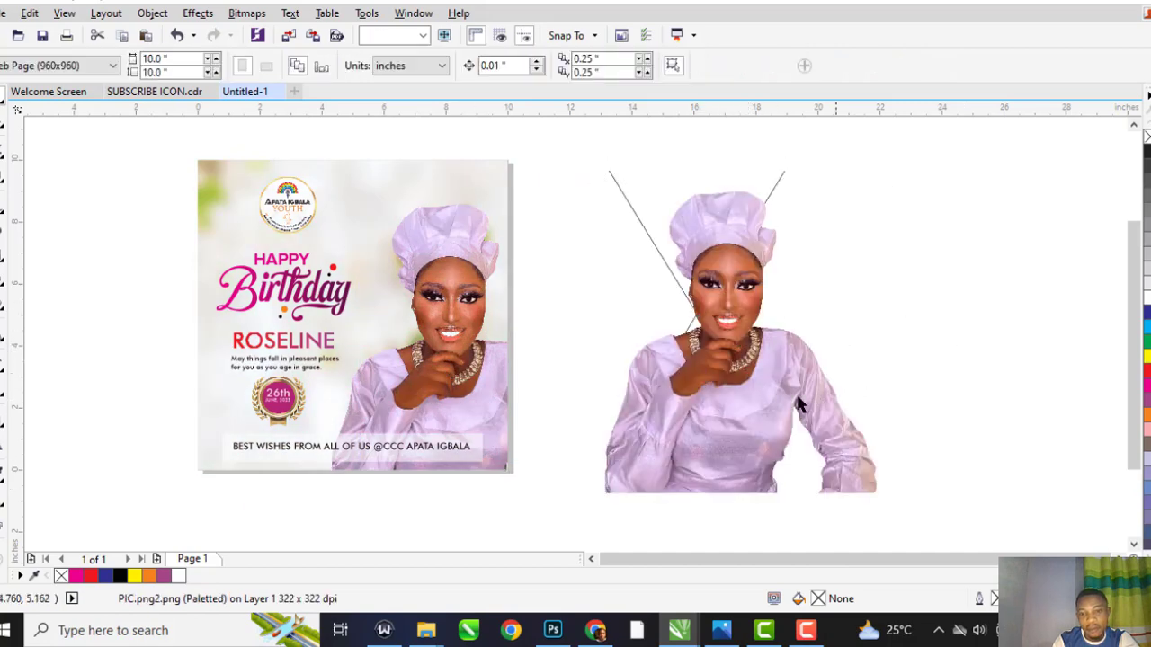
left_click_drag(782, 415, 923, 367)
left_click(681, 290)
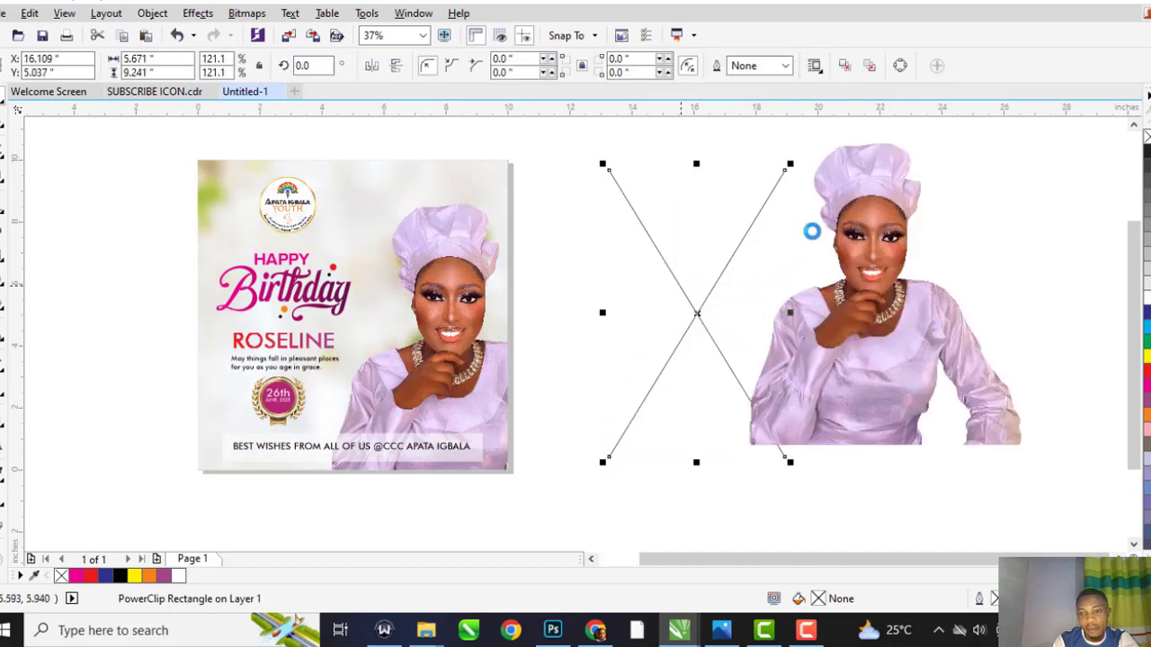
key("Delete")
- Shrink the extracted portrait to about 40% of its size and place it between the Birthday lettering and the main portrait
left_click(905, 221)
left_click_drag(1017, 147, 854, 327)
left_click_drag(803, 364, 351, 203)
scroll(351, 202, "up", 2)
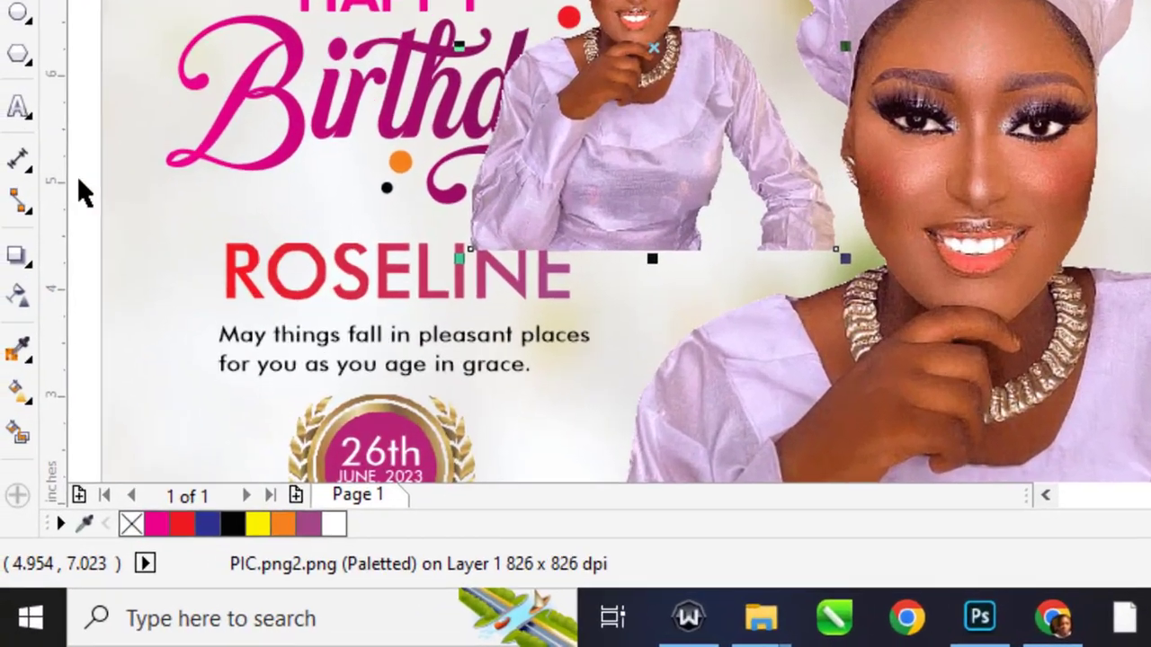
- Fade the small portrait into the background with a near-vertical linear transparency, stretched from above the page so only a faint ghost image remains
left_click(18, 297)
left_click_drag(661, 18, 610, 201)
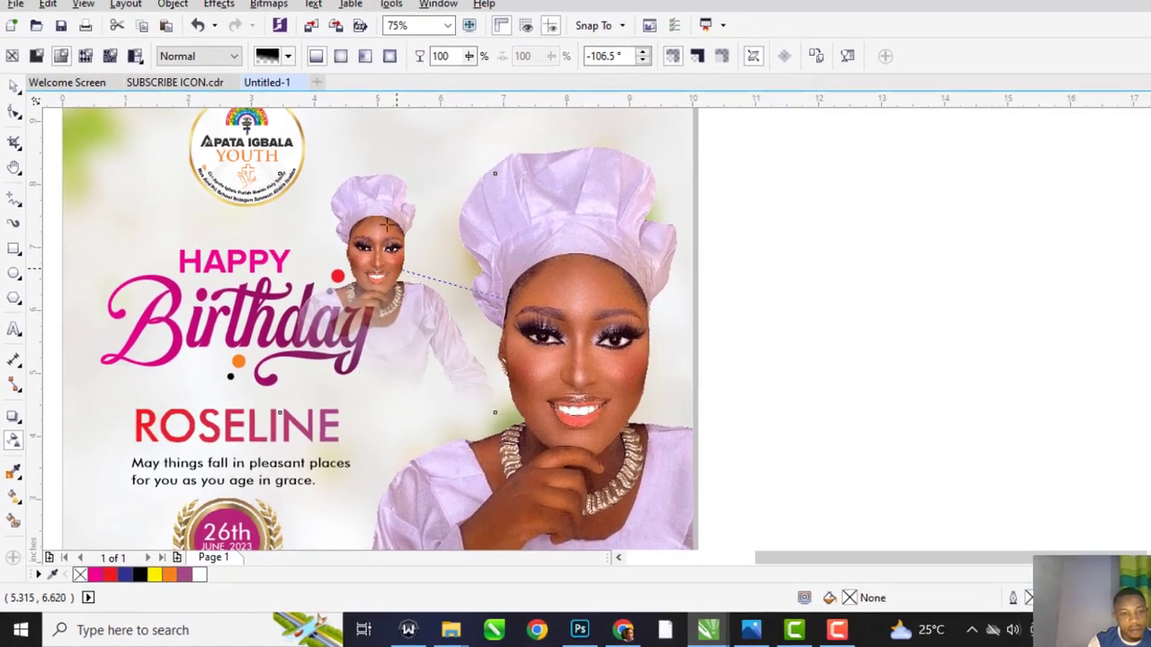
left_click_drag(477, 189, 462, 136)
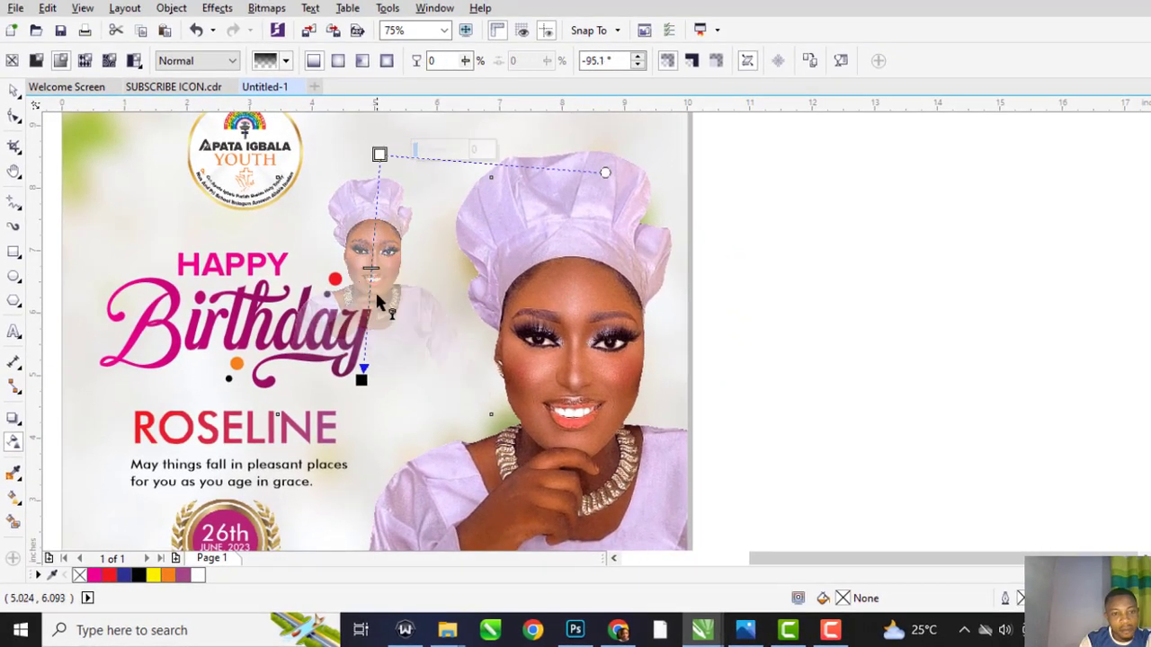
scroll(393, 291, "down", 2)
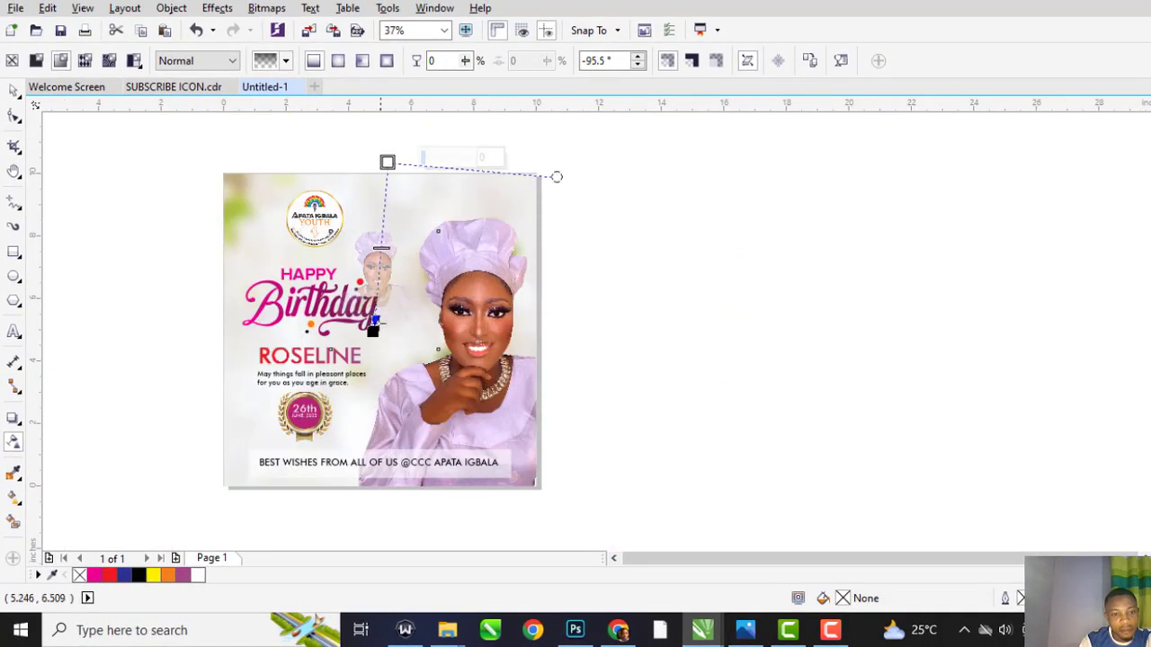
left_click_drag(372, 331, 378, 317)
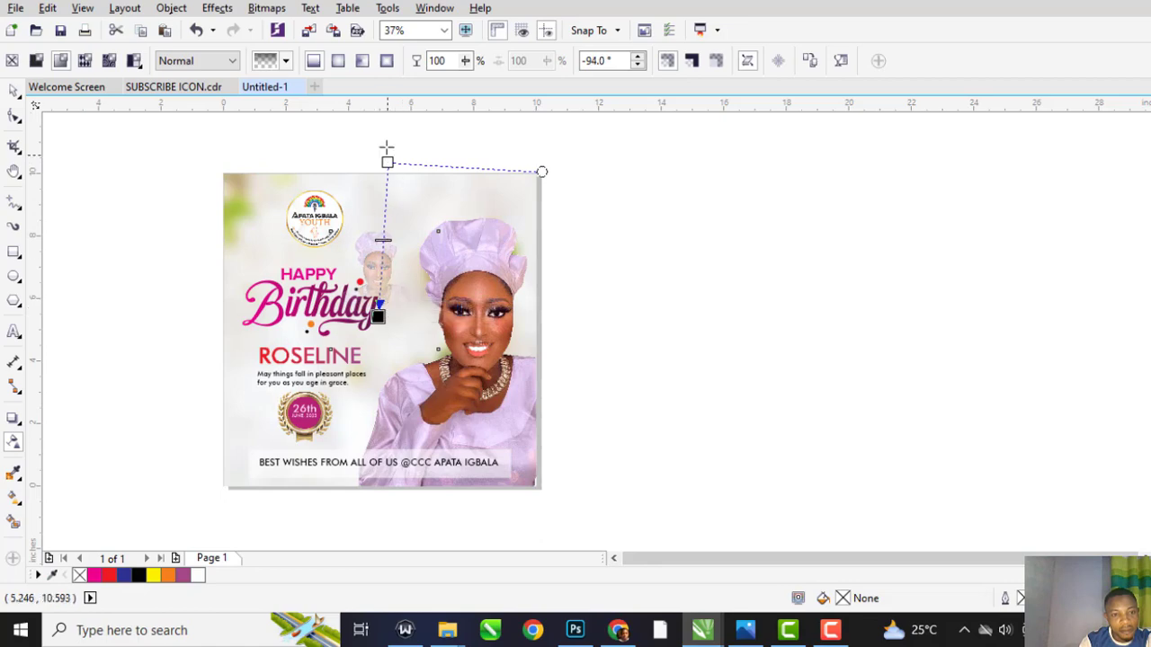
left_click_drag(387, 161, 386, 123)
scroll(373, 286, "up", 2)
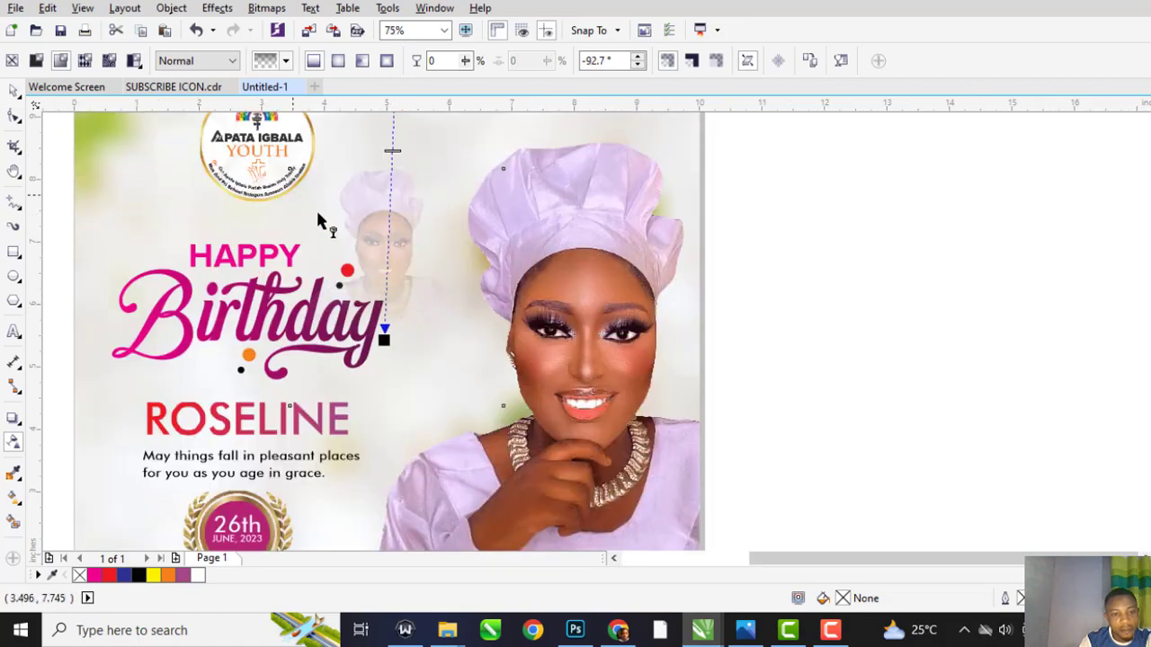
scroll(377, 342, "down", 2)
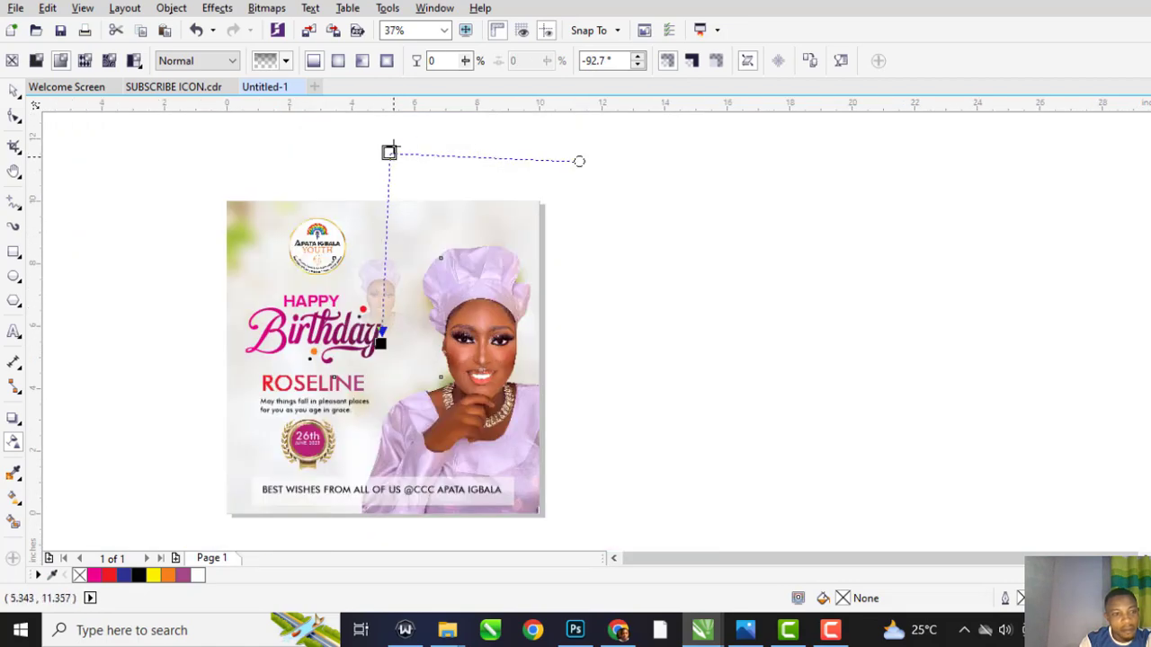
left_click_drag(388, 150, 408, 119)
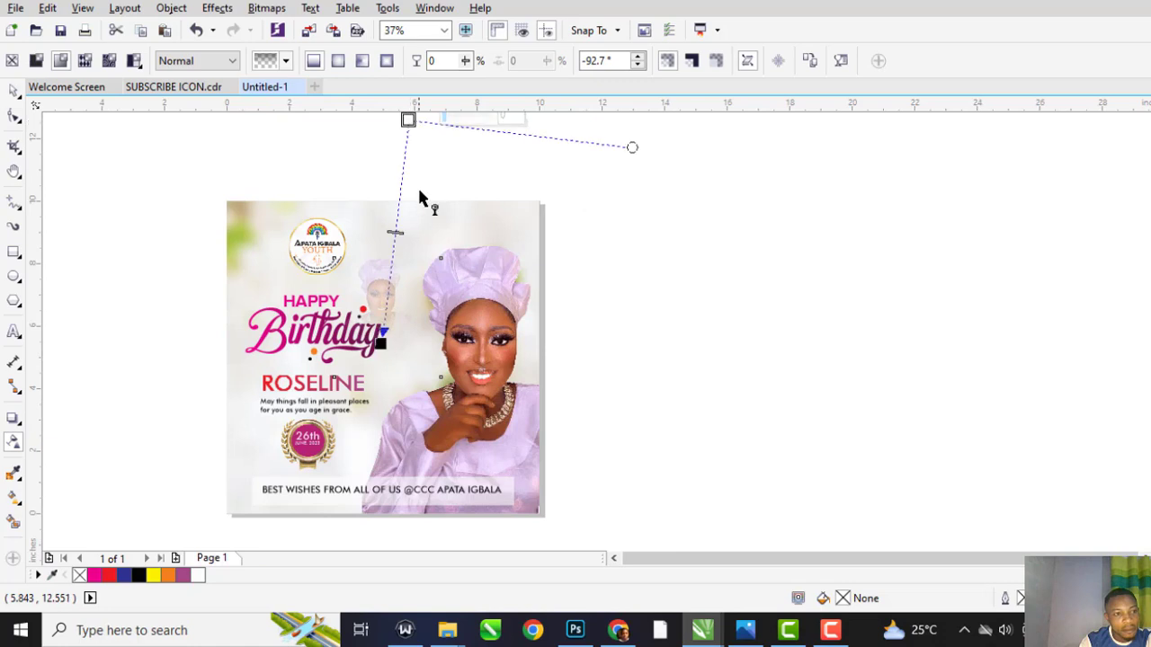
left_click(13, 91)
mouse_move(164, 278)
left_mouse_down()
mouse_move(351, 379)
mouse_move(388, 425)
left_mouse_up()
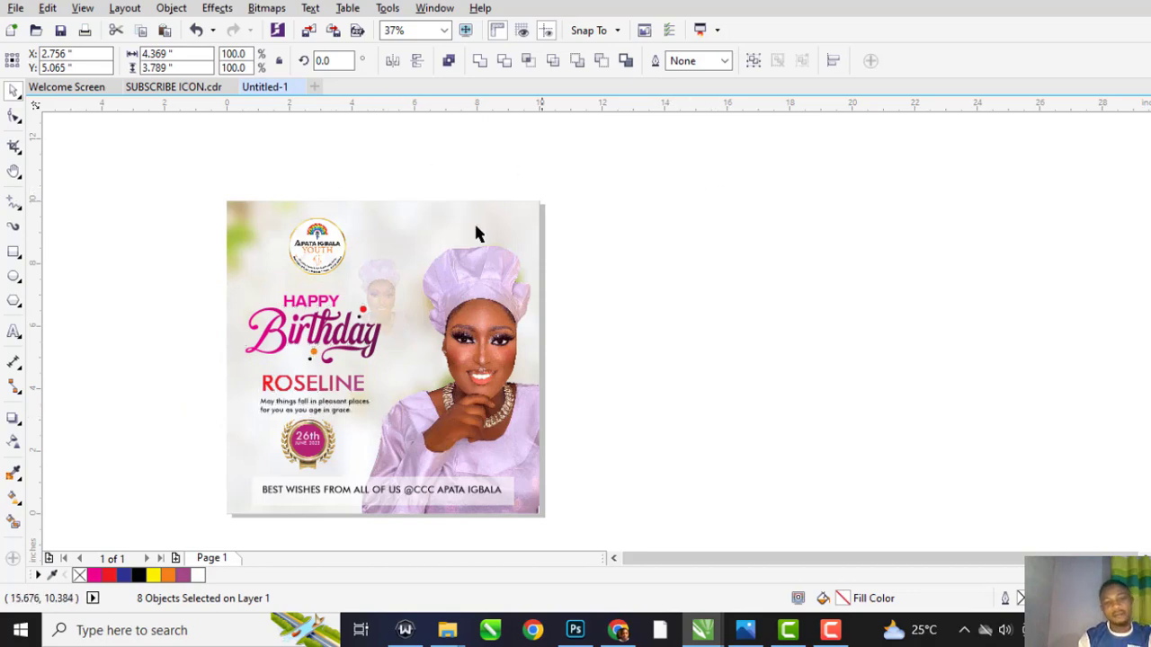
key("Escape")
scroll(423, 276, "down", 2)
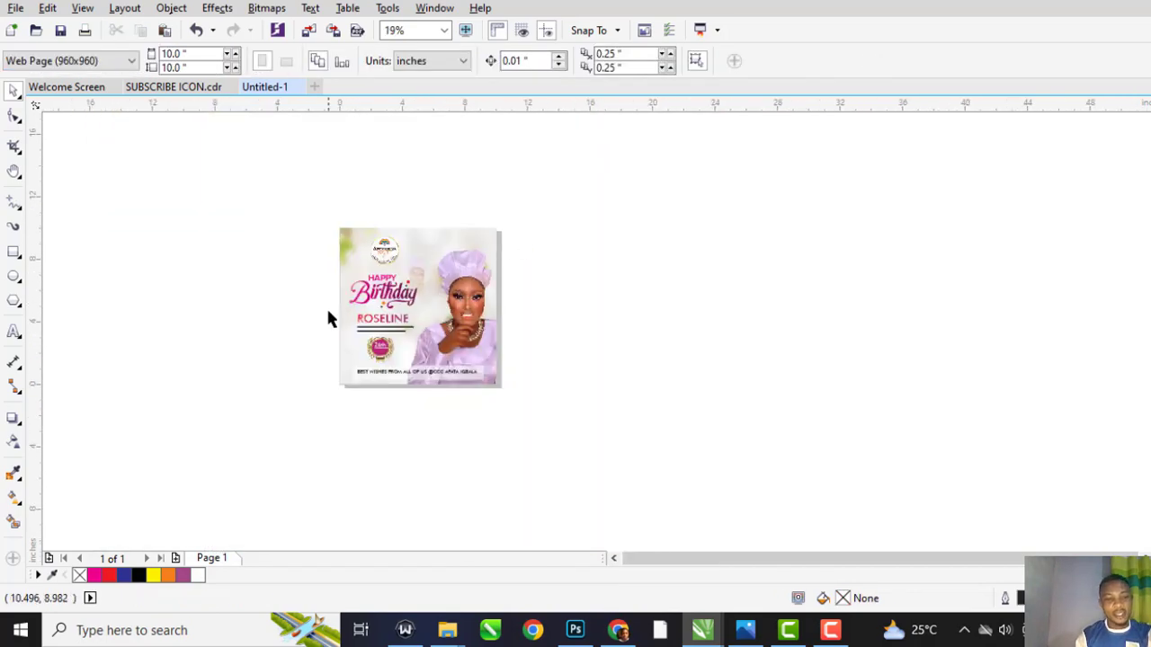
scroll(402, 308, "up", 2)
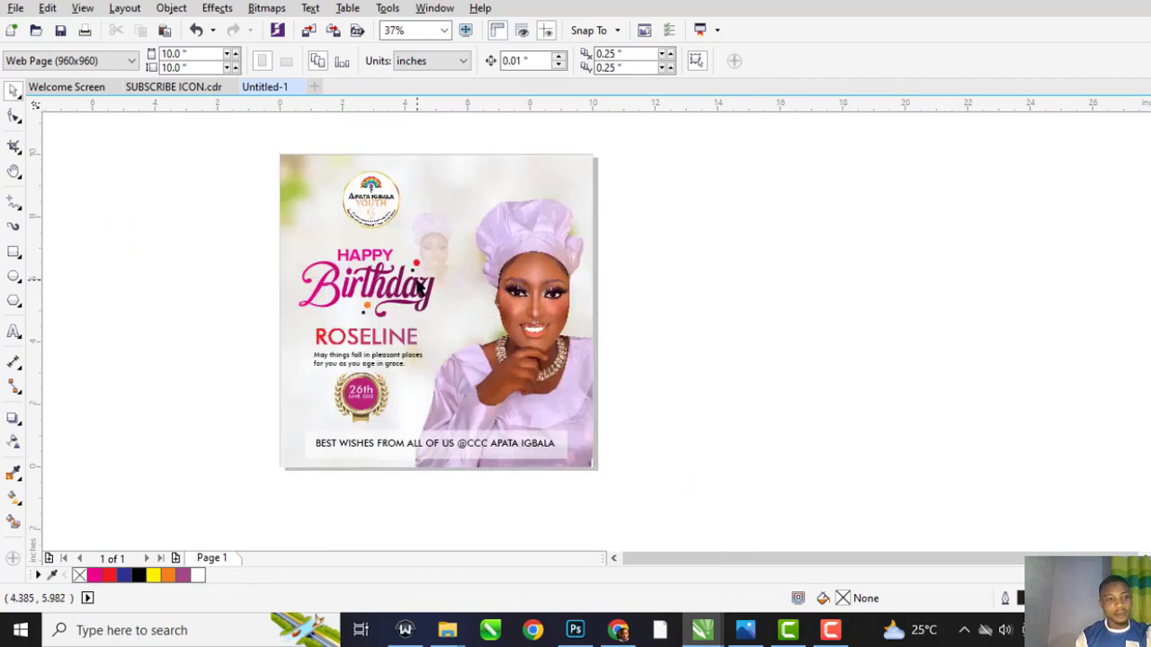
- Save the document as BIRTHDAY DESIGN in CDR format in the MY YOUTUBE CHANNEL folder
key("ctrl+s")
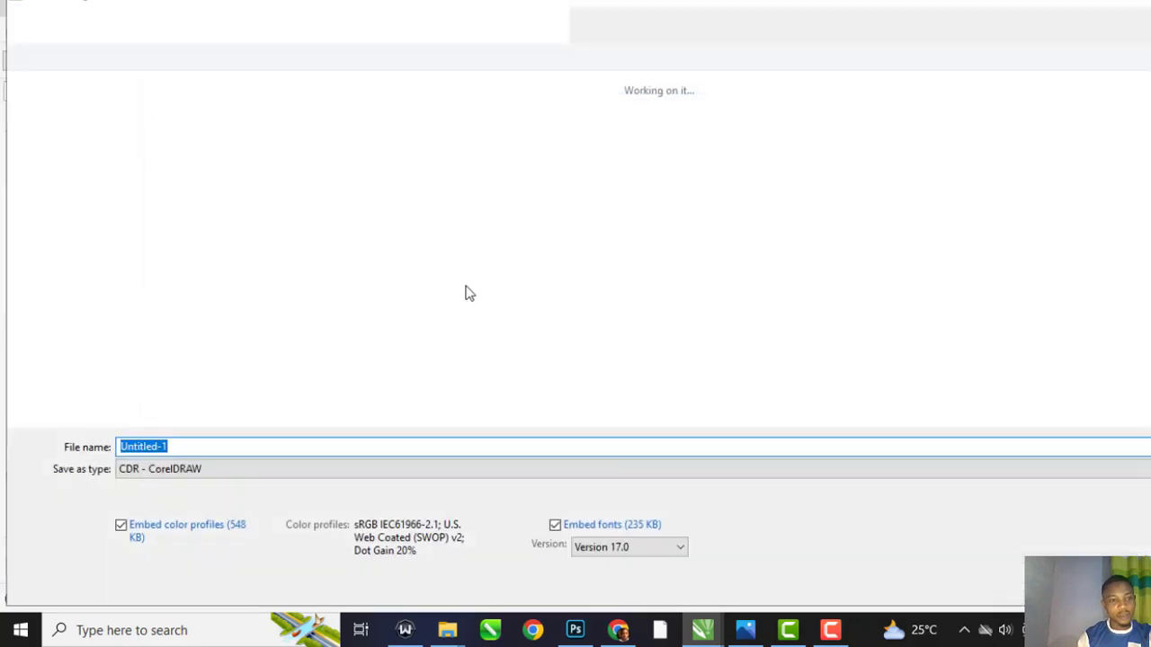
type("BIRTHDAY DESIGN")
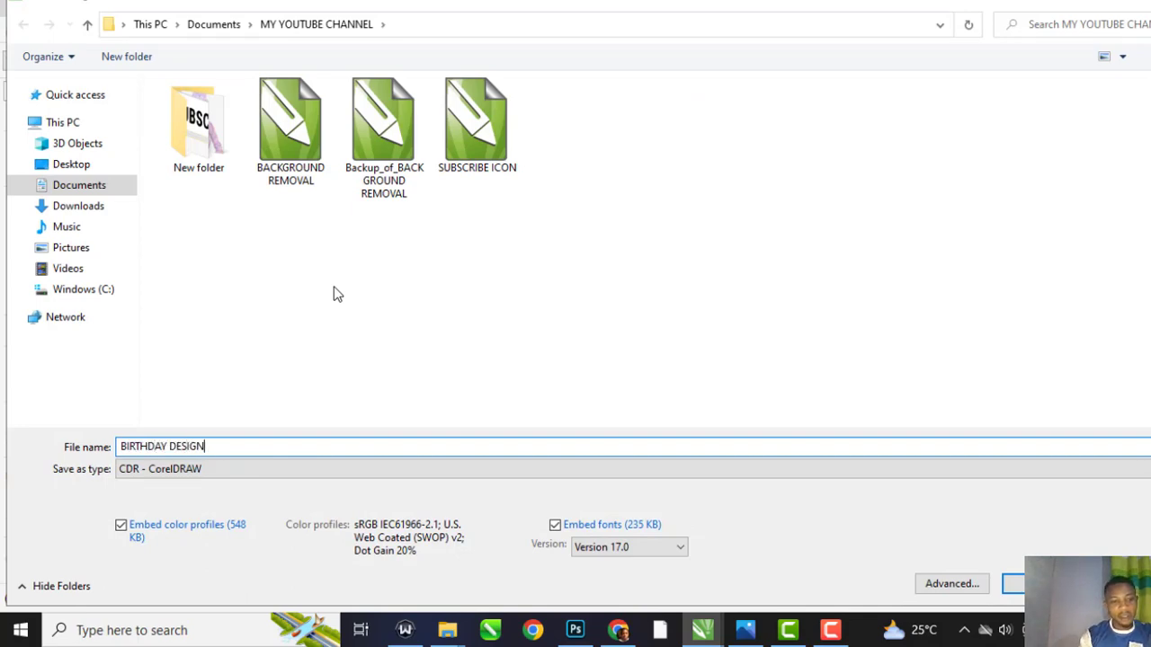
key("Return")
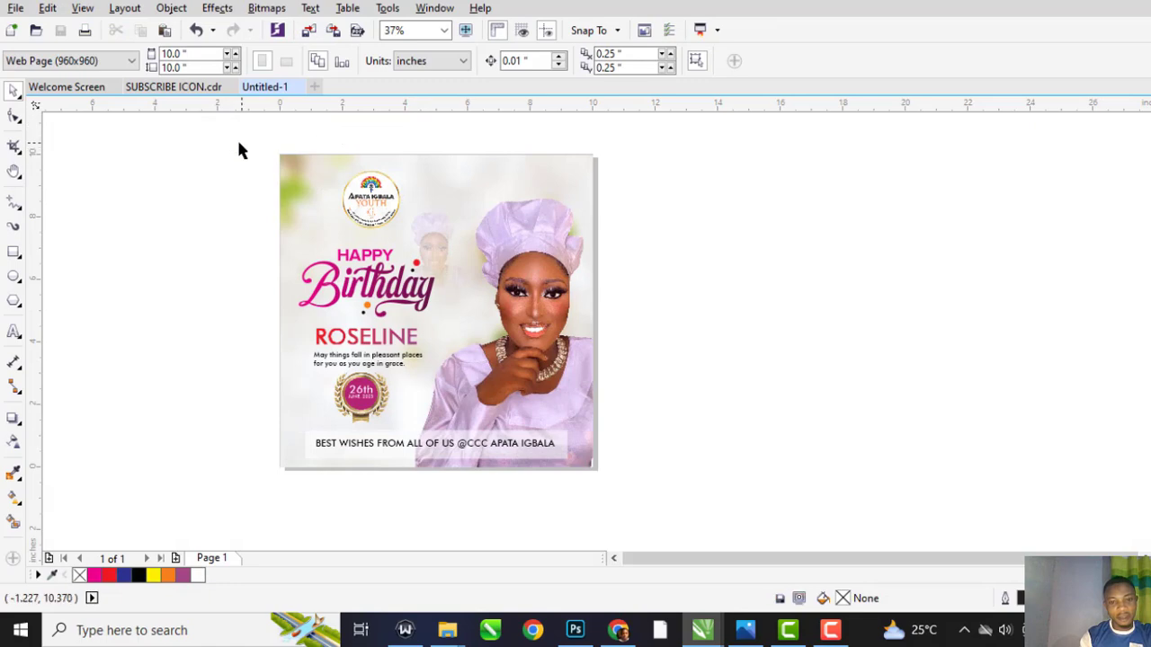
- Scale the entire design down about its centre to about 95.7%, leaving an even margin inside the page edges
left_click_drag(236, 144, 655, 483)
left_click_drag(598, 154, 593, 159)
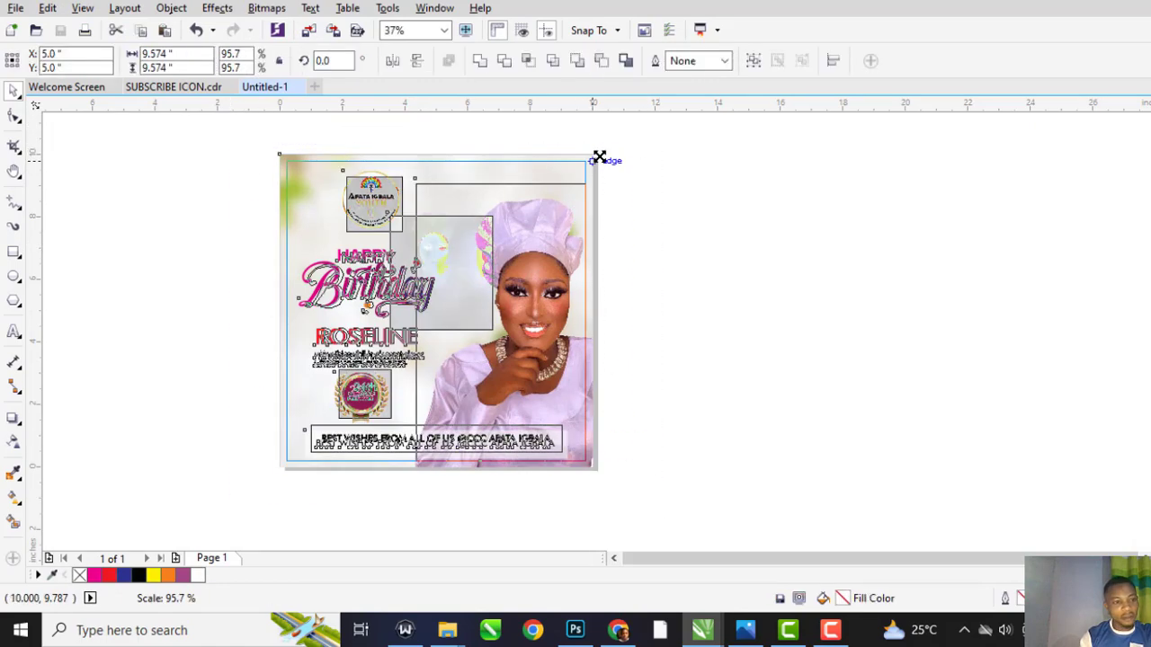
left_click(717, 185)
- Add a page-sized 10 × 10 in rectangle behind the design and fill it with 10% black as a light grey border
double_click(24, 259)
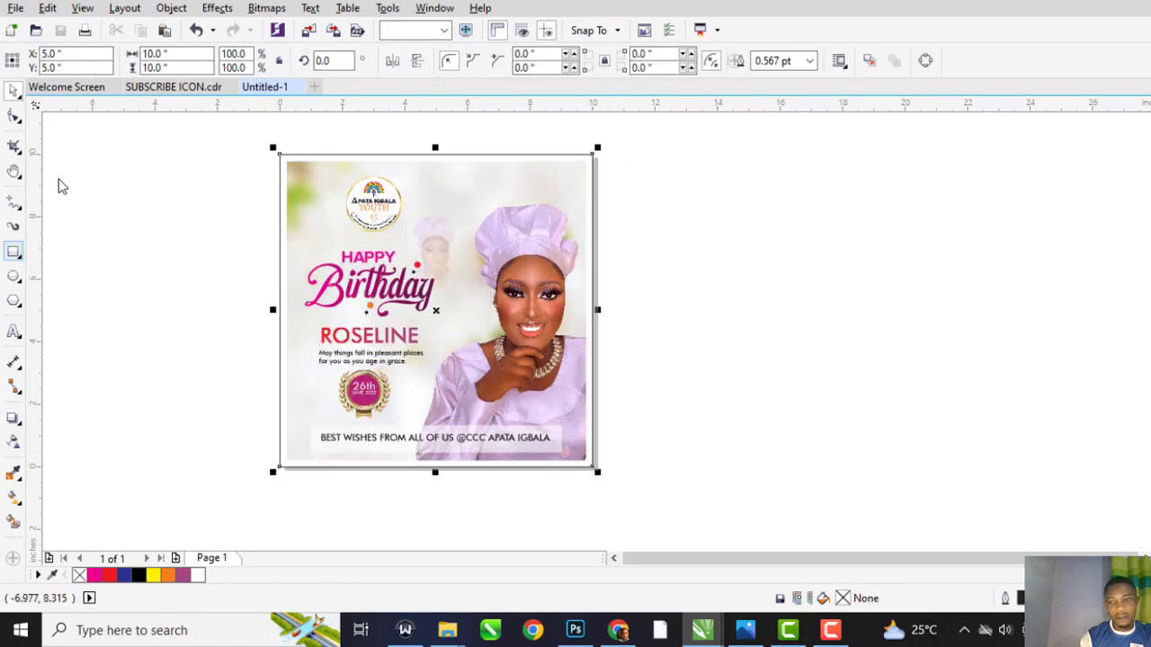
left_click(1007, 285)
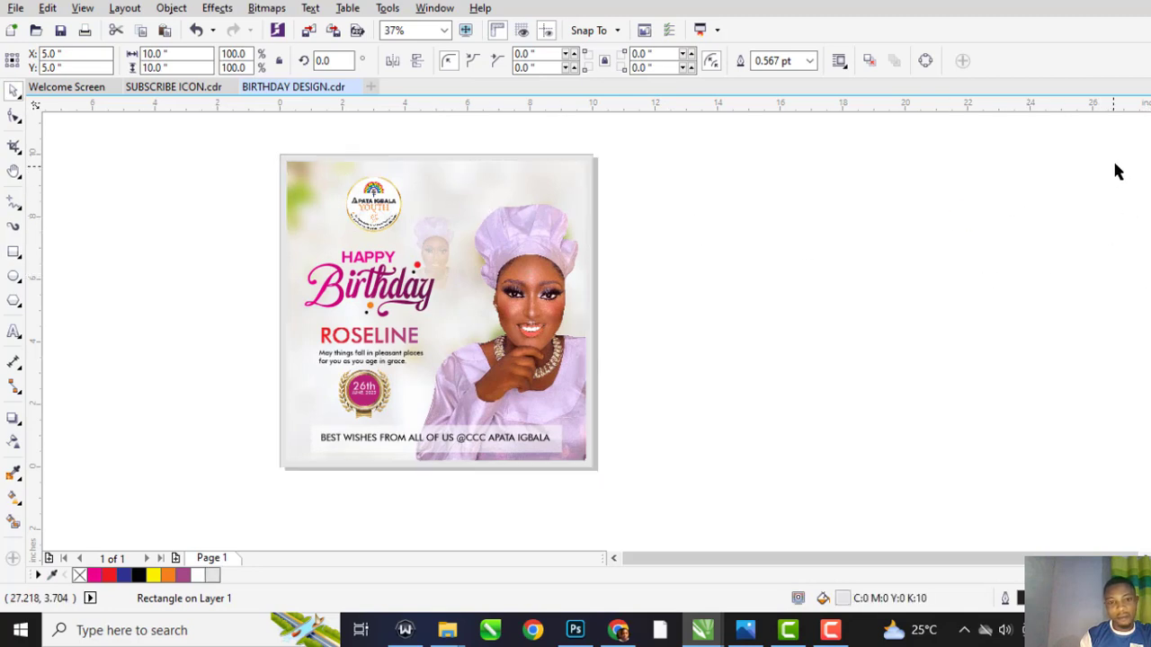
left_click(810, 167)
- Export the whole design for web as a JPEG named BIRTHDAY DESIGN on the Desktop
left_click_drag(243, 142, 642, 527)
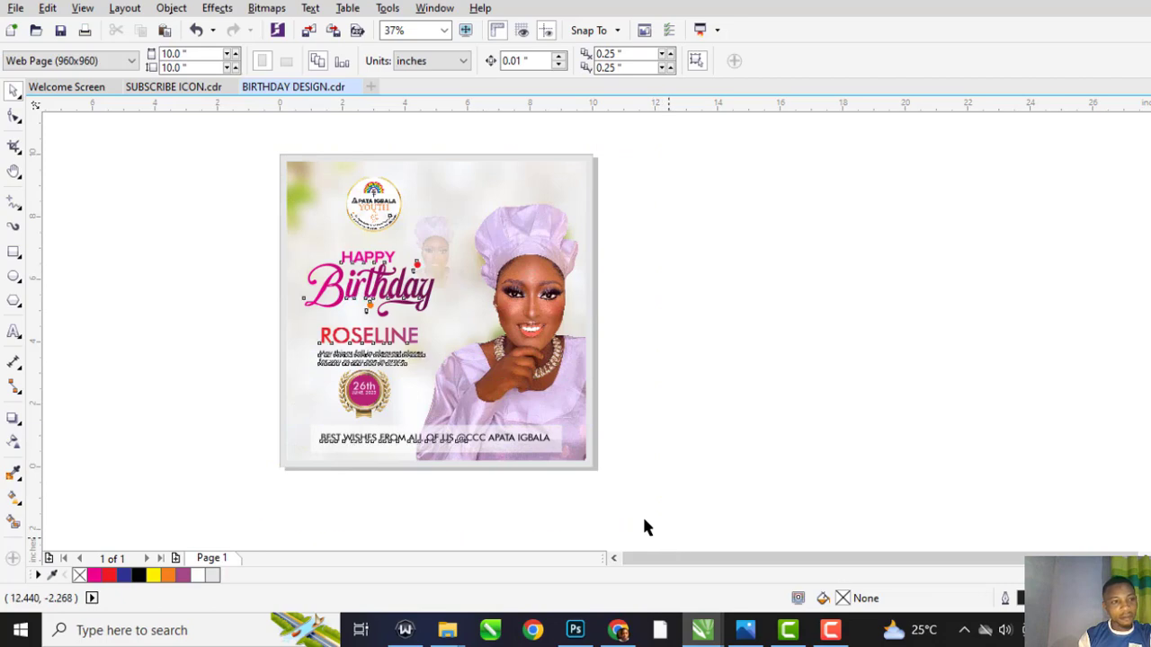
left_click(16, 9)
mouse_move(99, 311)
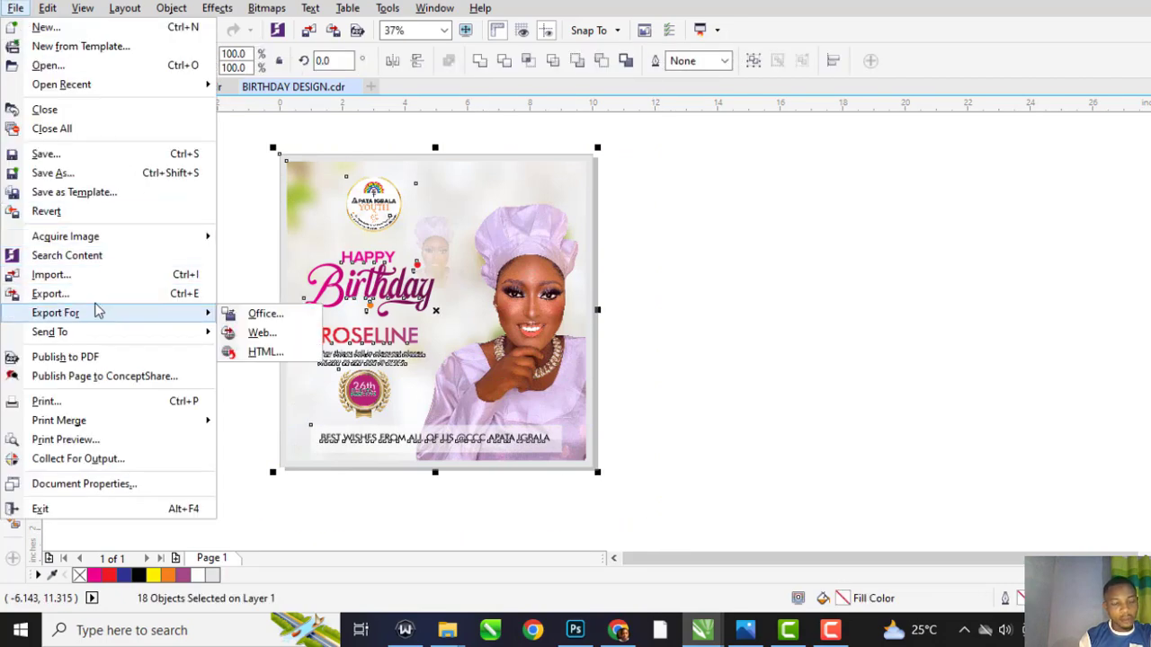
left_click(243, 330)
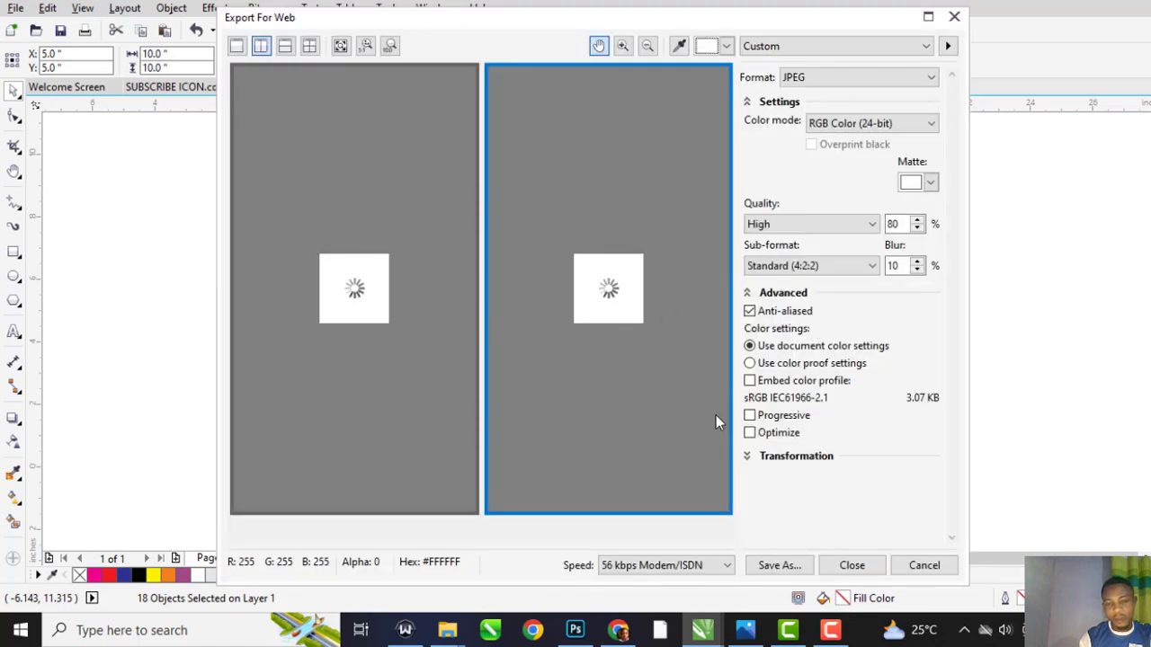
left_click(797, 566)
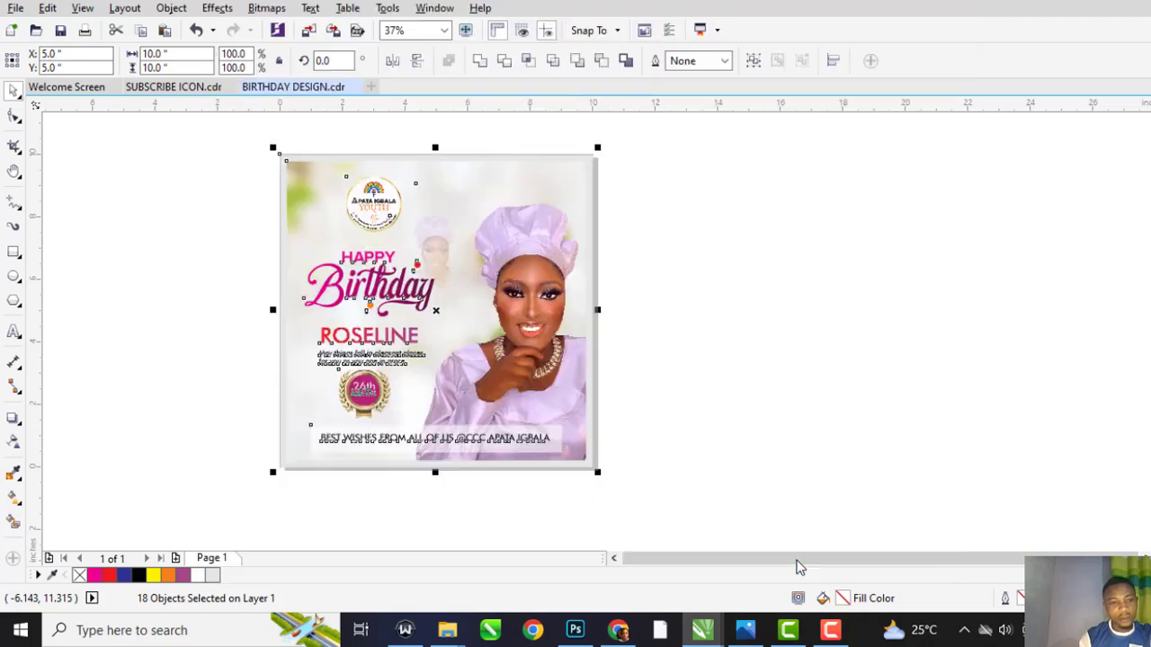
left_click(78, 168)
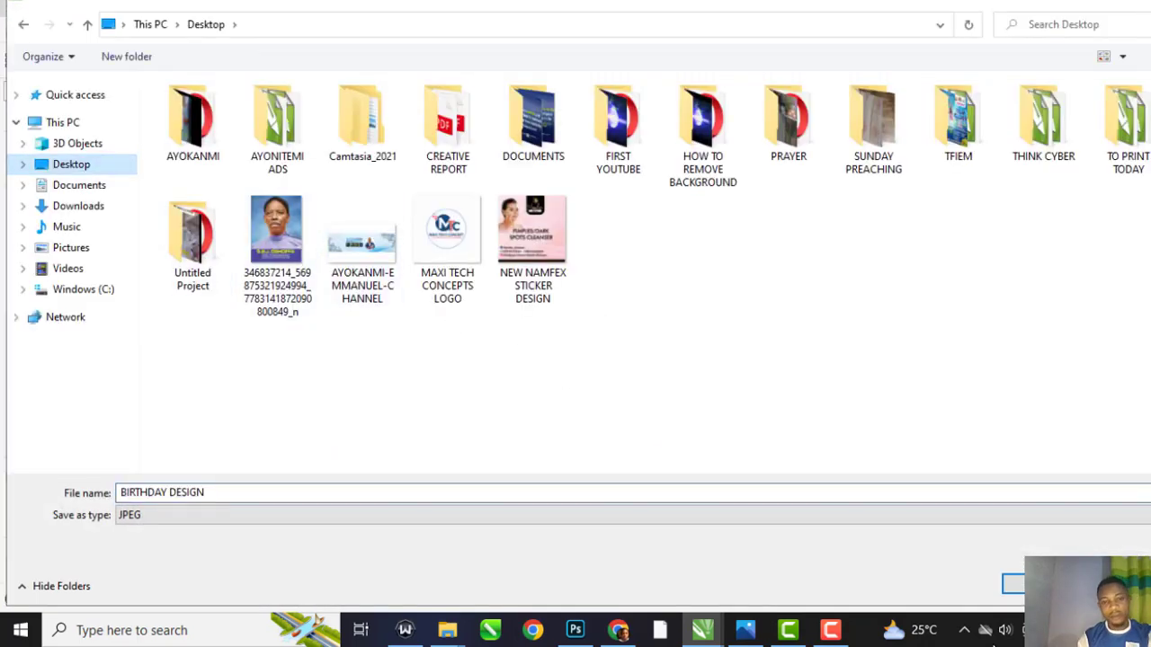
left_click(1013, 584)
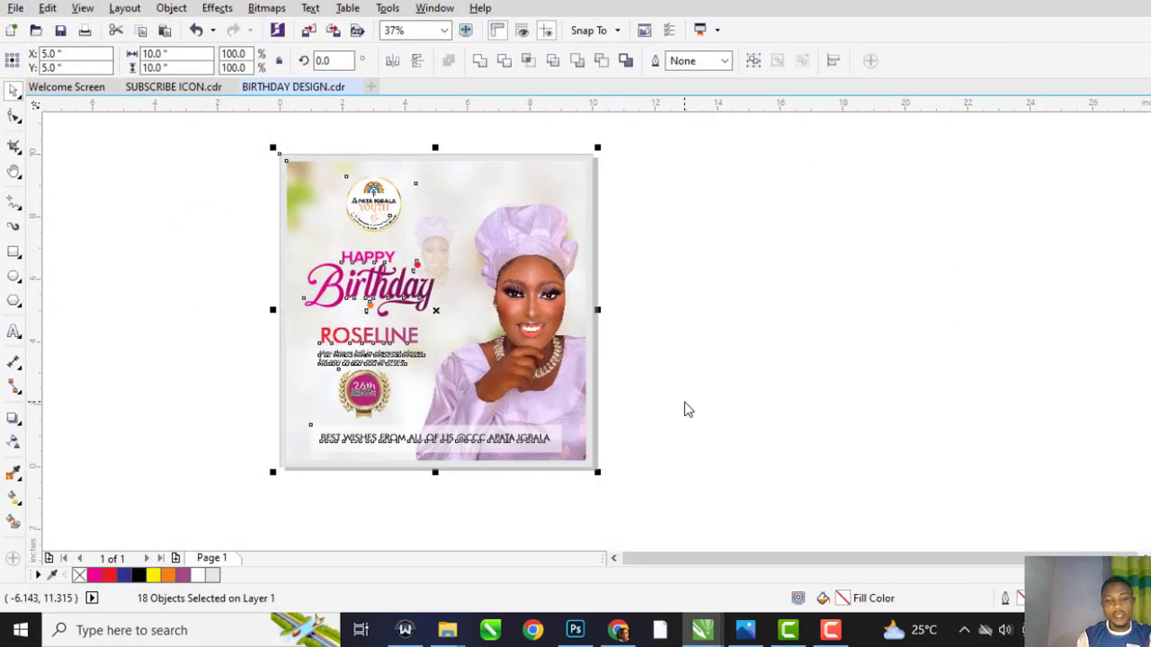
left_click(690, 332)
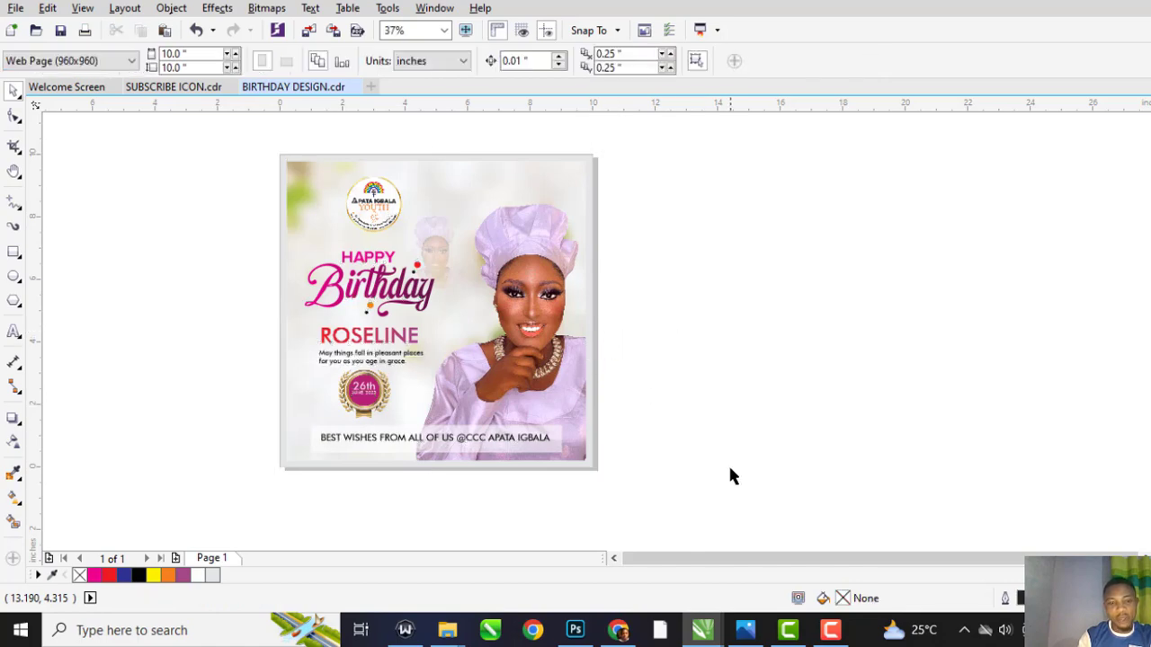
- Switch to the desktop and open the exported BIRTHDAY DESIGN image to check the finished result
scroll(526, 344, "up", 4)
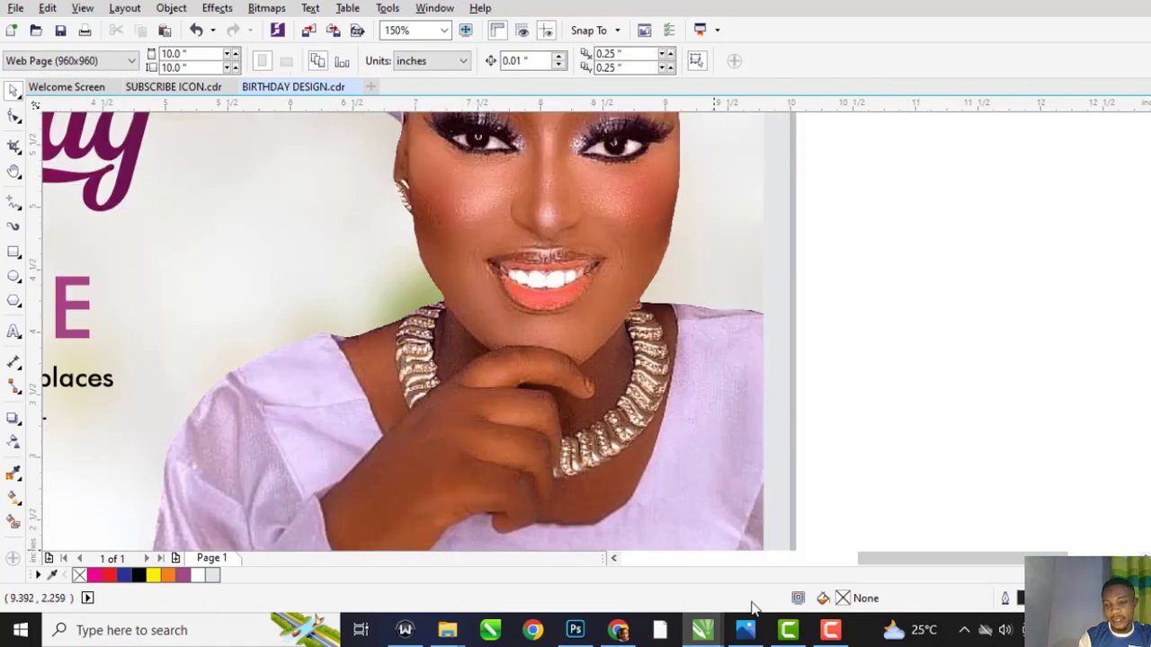
key("super+d")
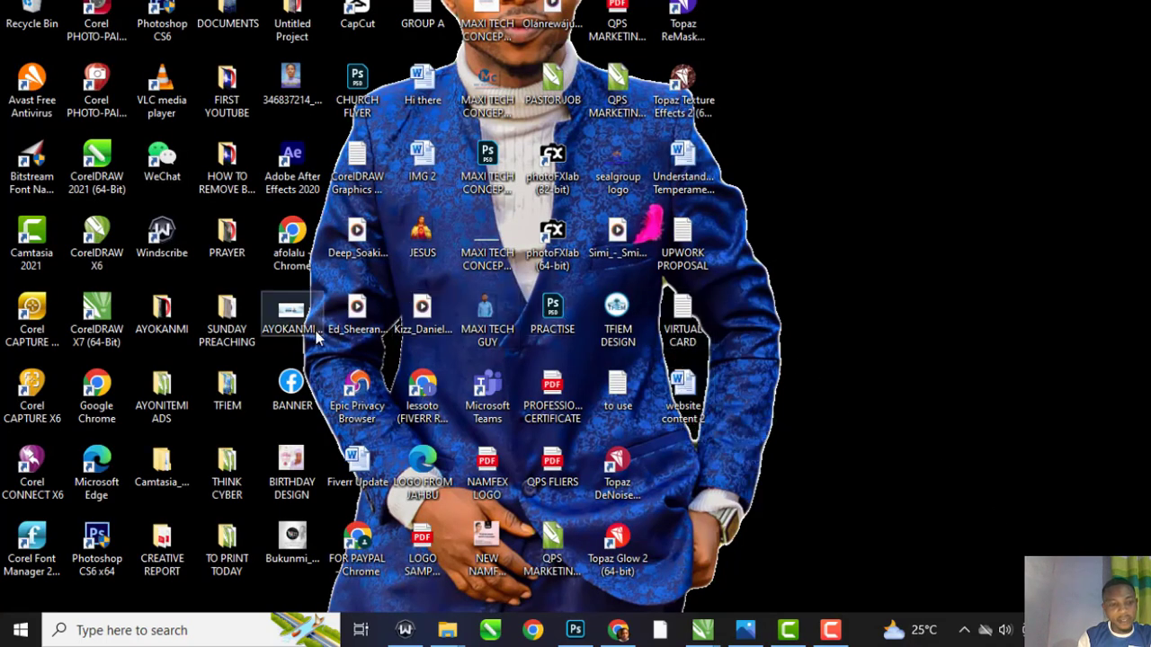
left_click(297, 463)
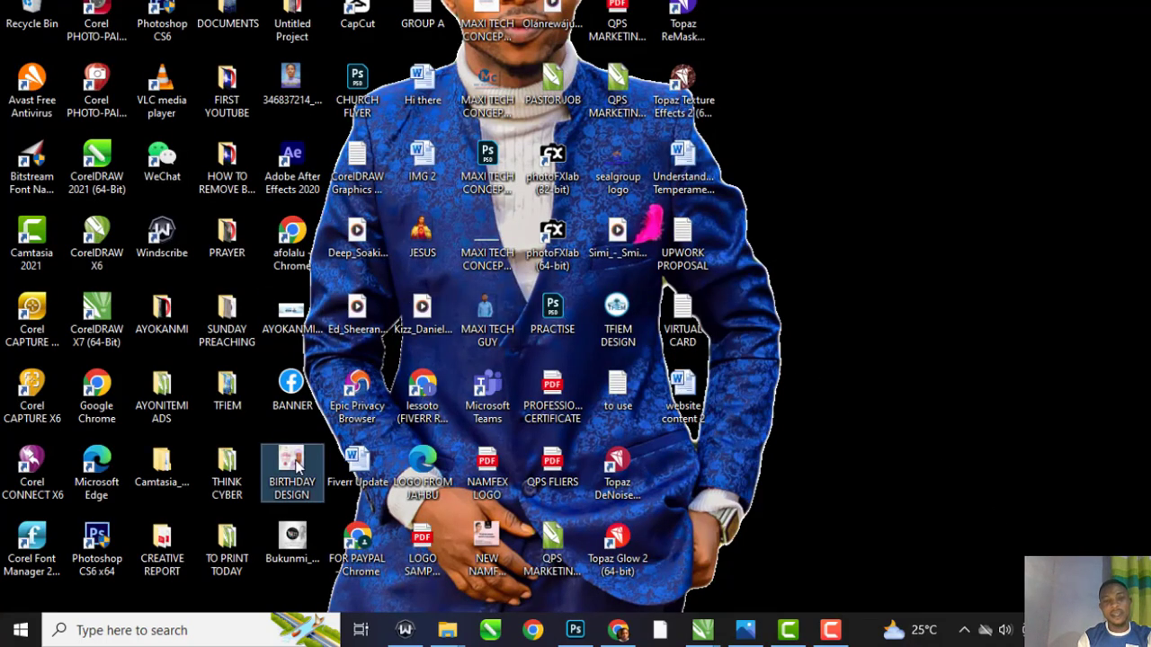
double_click(297, 463)
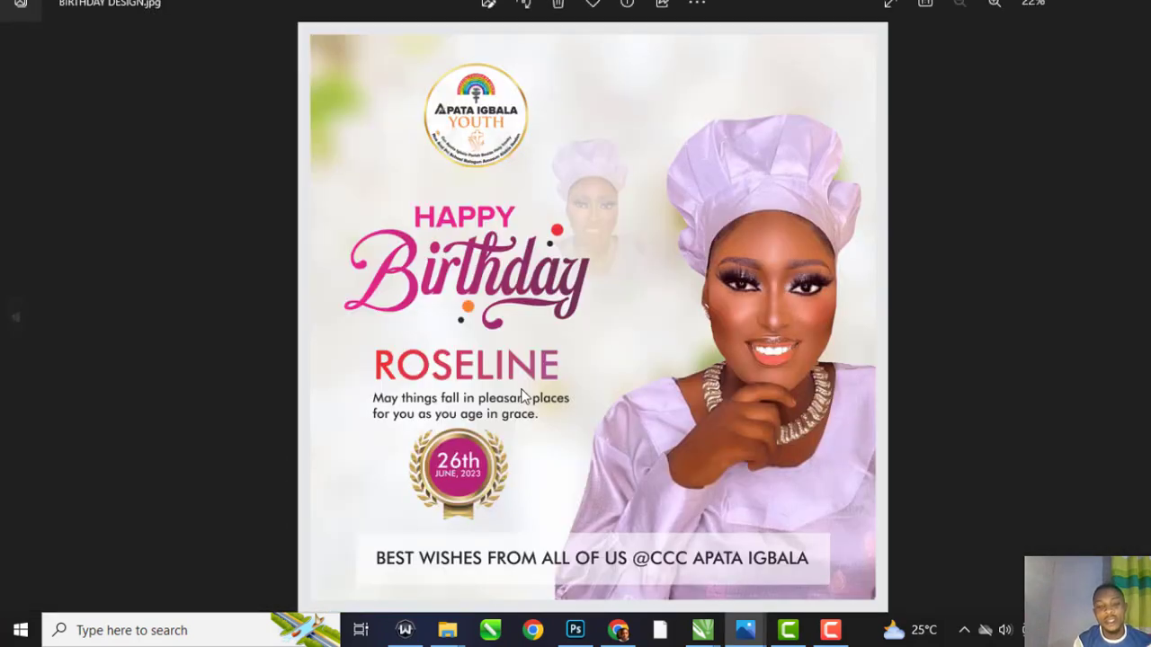